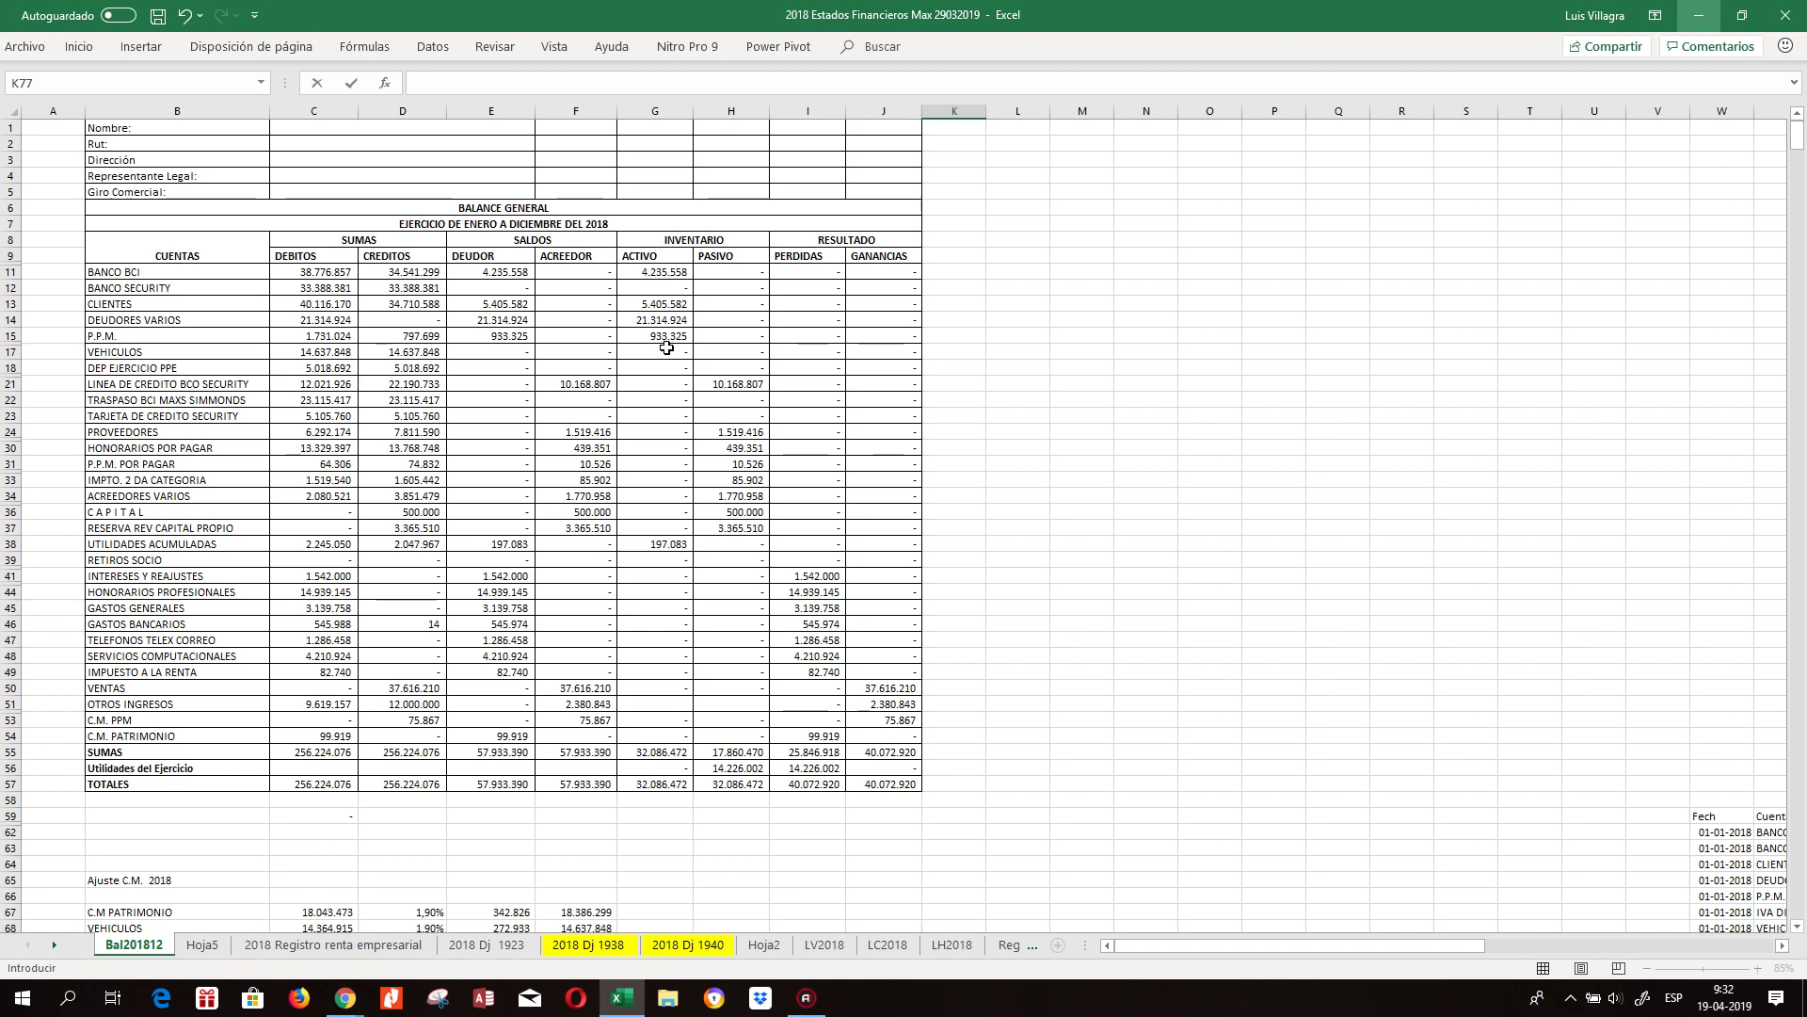
Switch to Chrome and restart the Asistente Capital Propio Tributario with the 1. Activos method.
{"action": "left_click", "coordinate": [346, 999]}
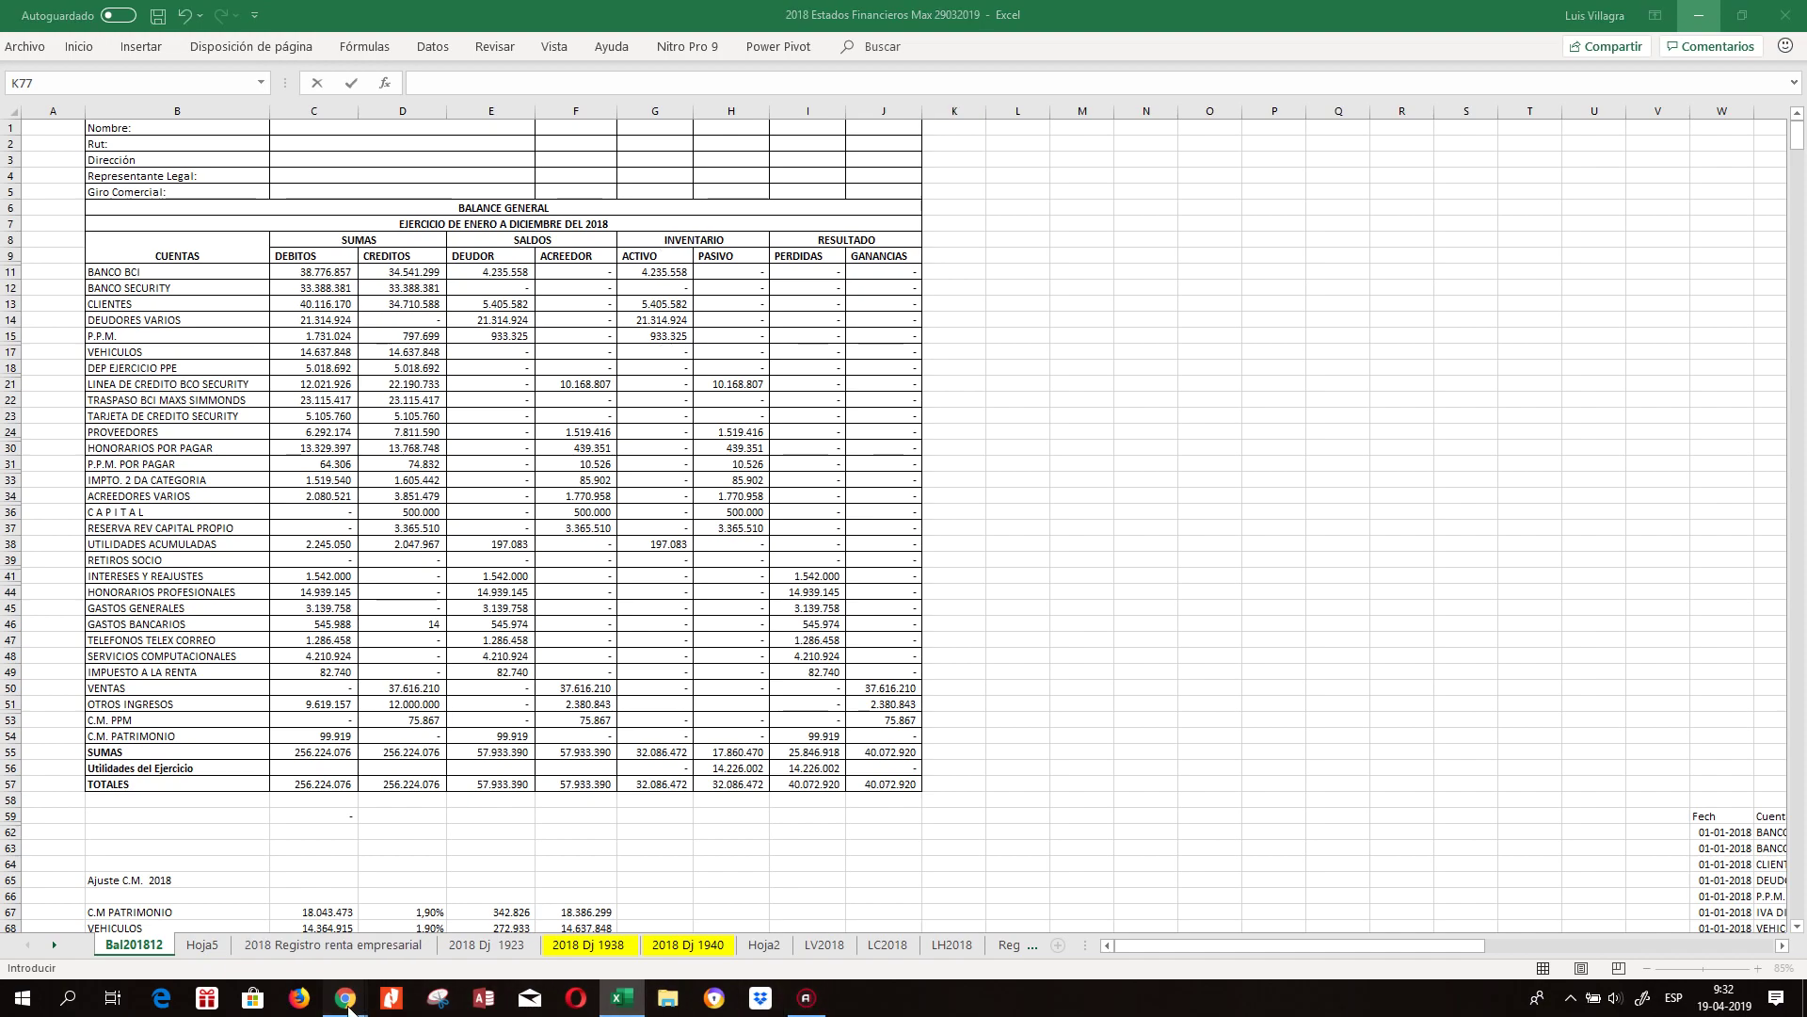
{"action": "left_click", "coordinate": [419, 946]}
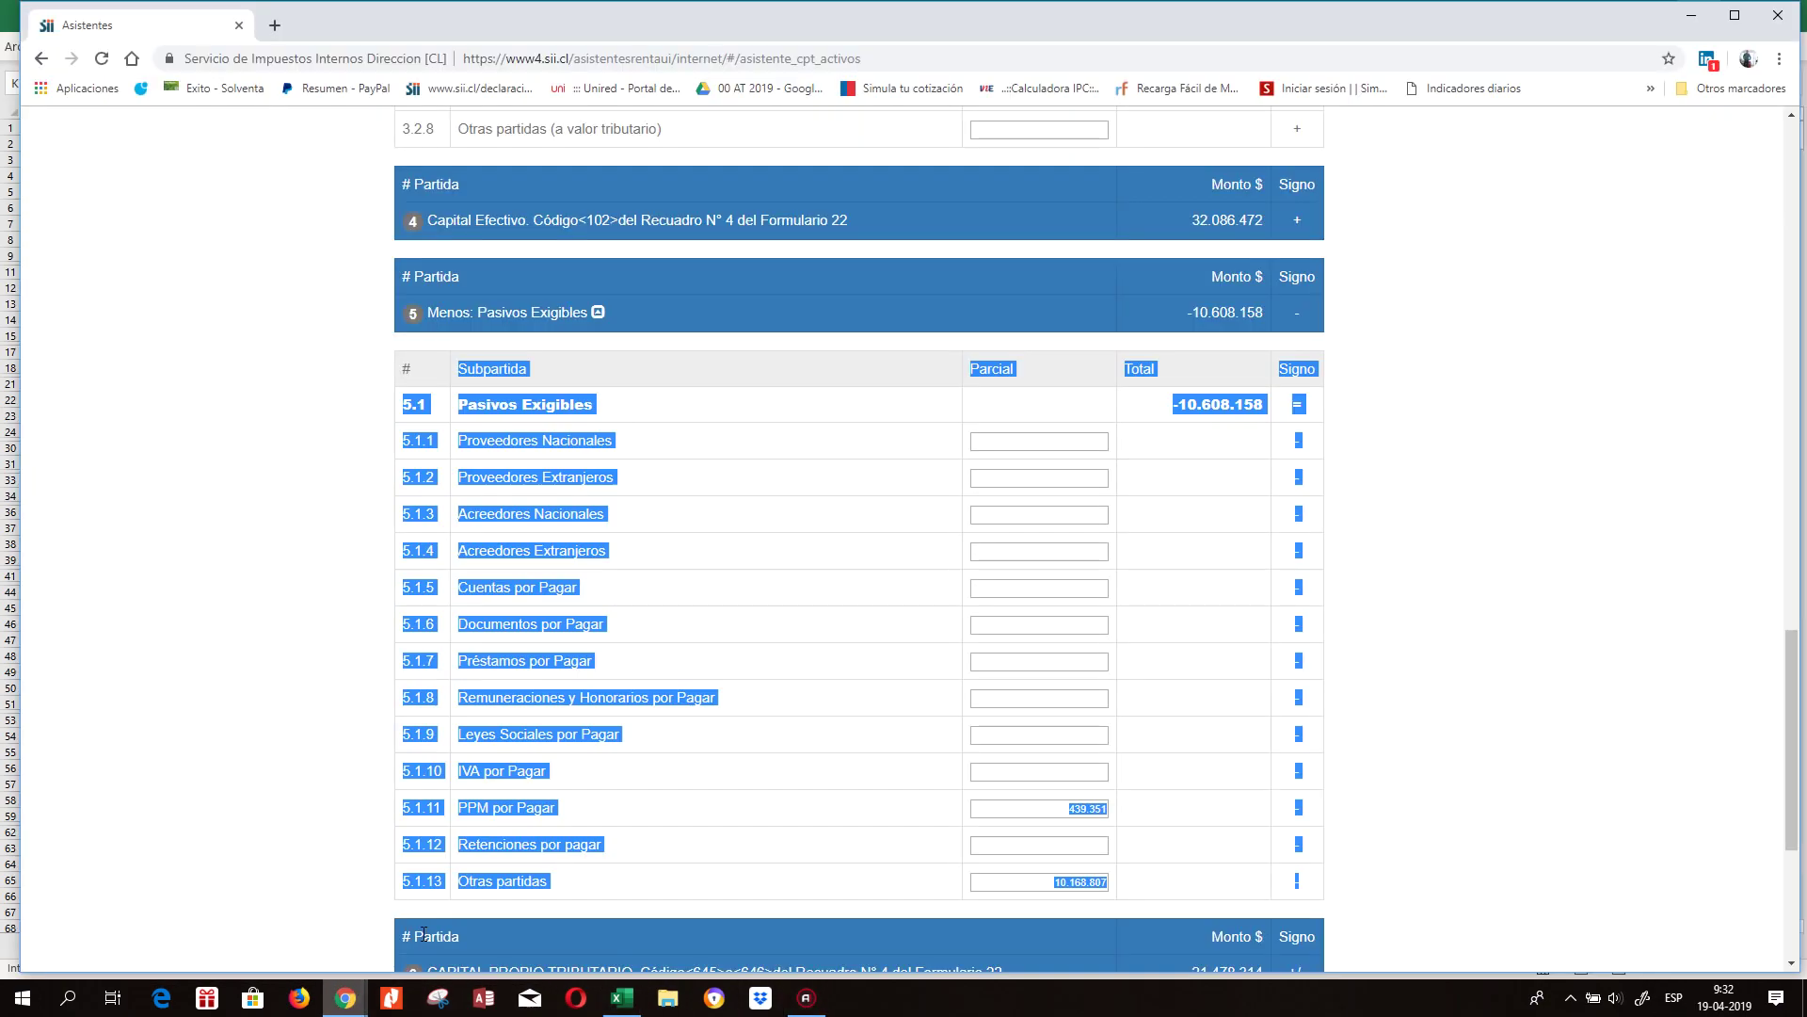
{"action": "left_click", "coordinate": [38, 60]}
{"action": "left_click", "coordinate": [38, 61]}
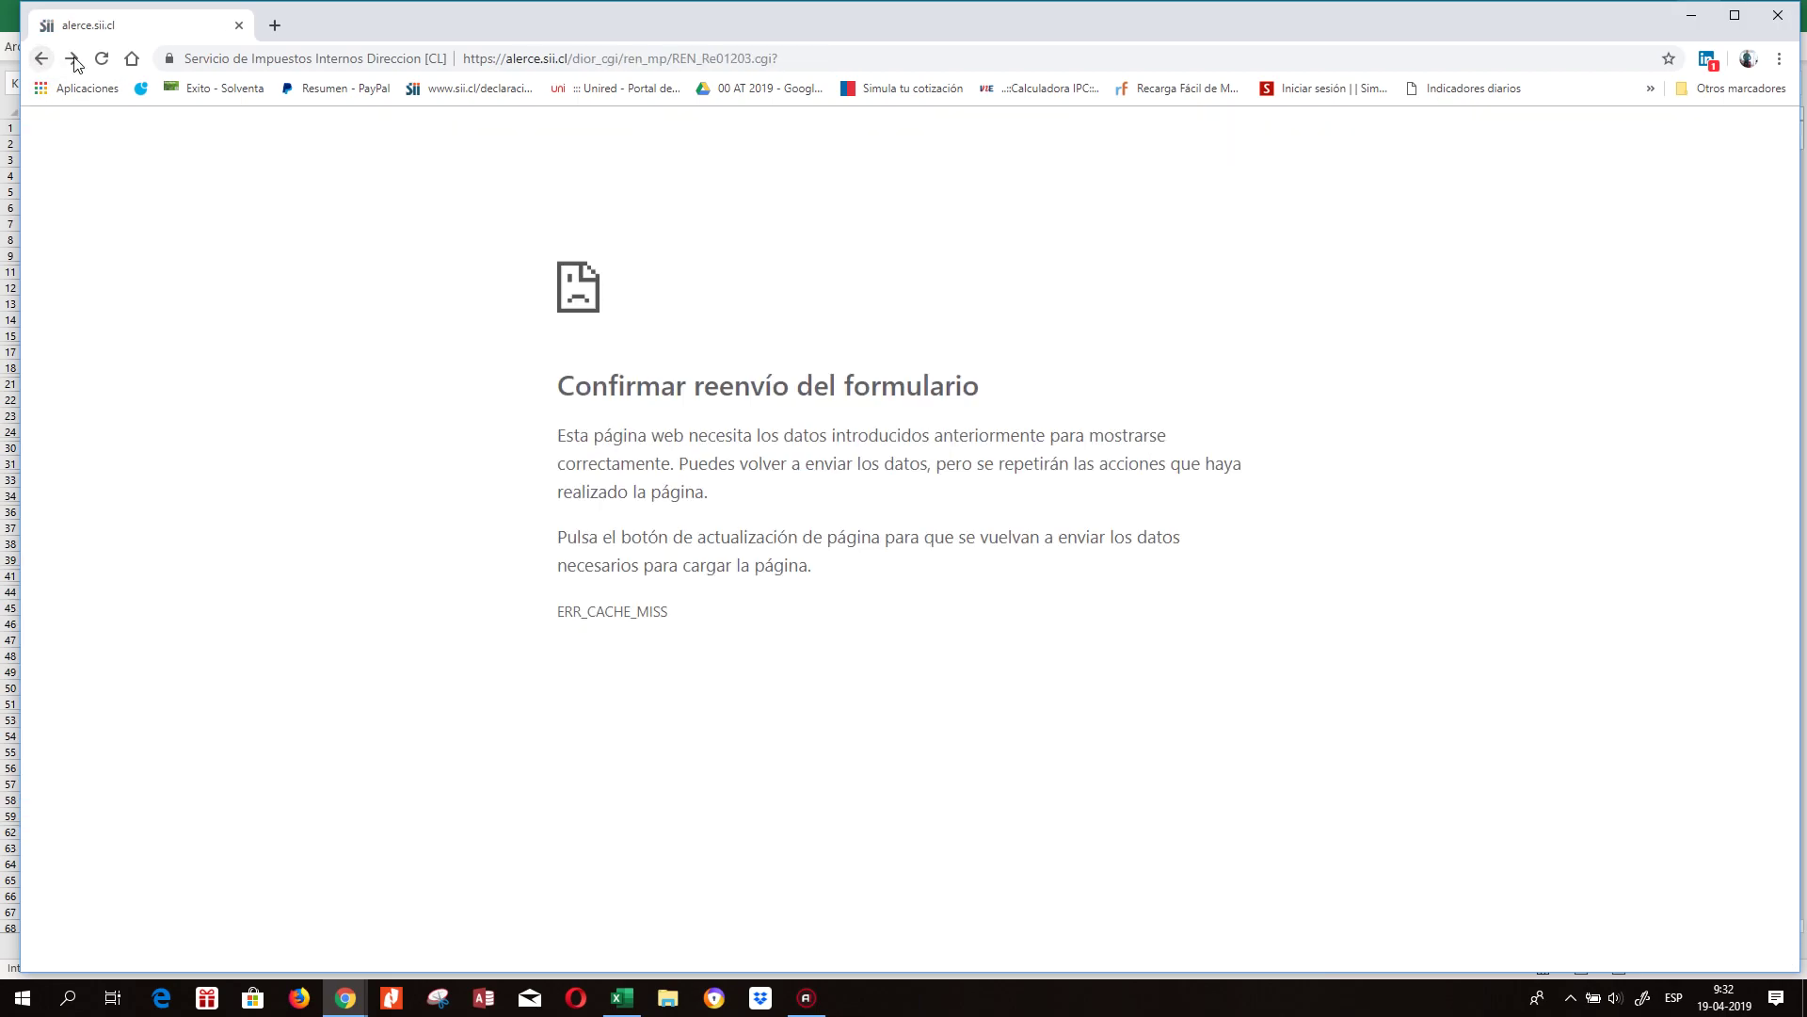
{"action": "left_click", "coordinate": [74, 60]}
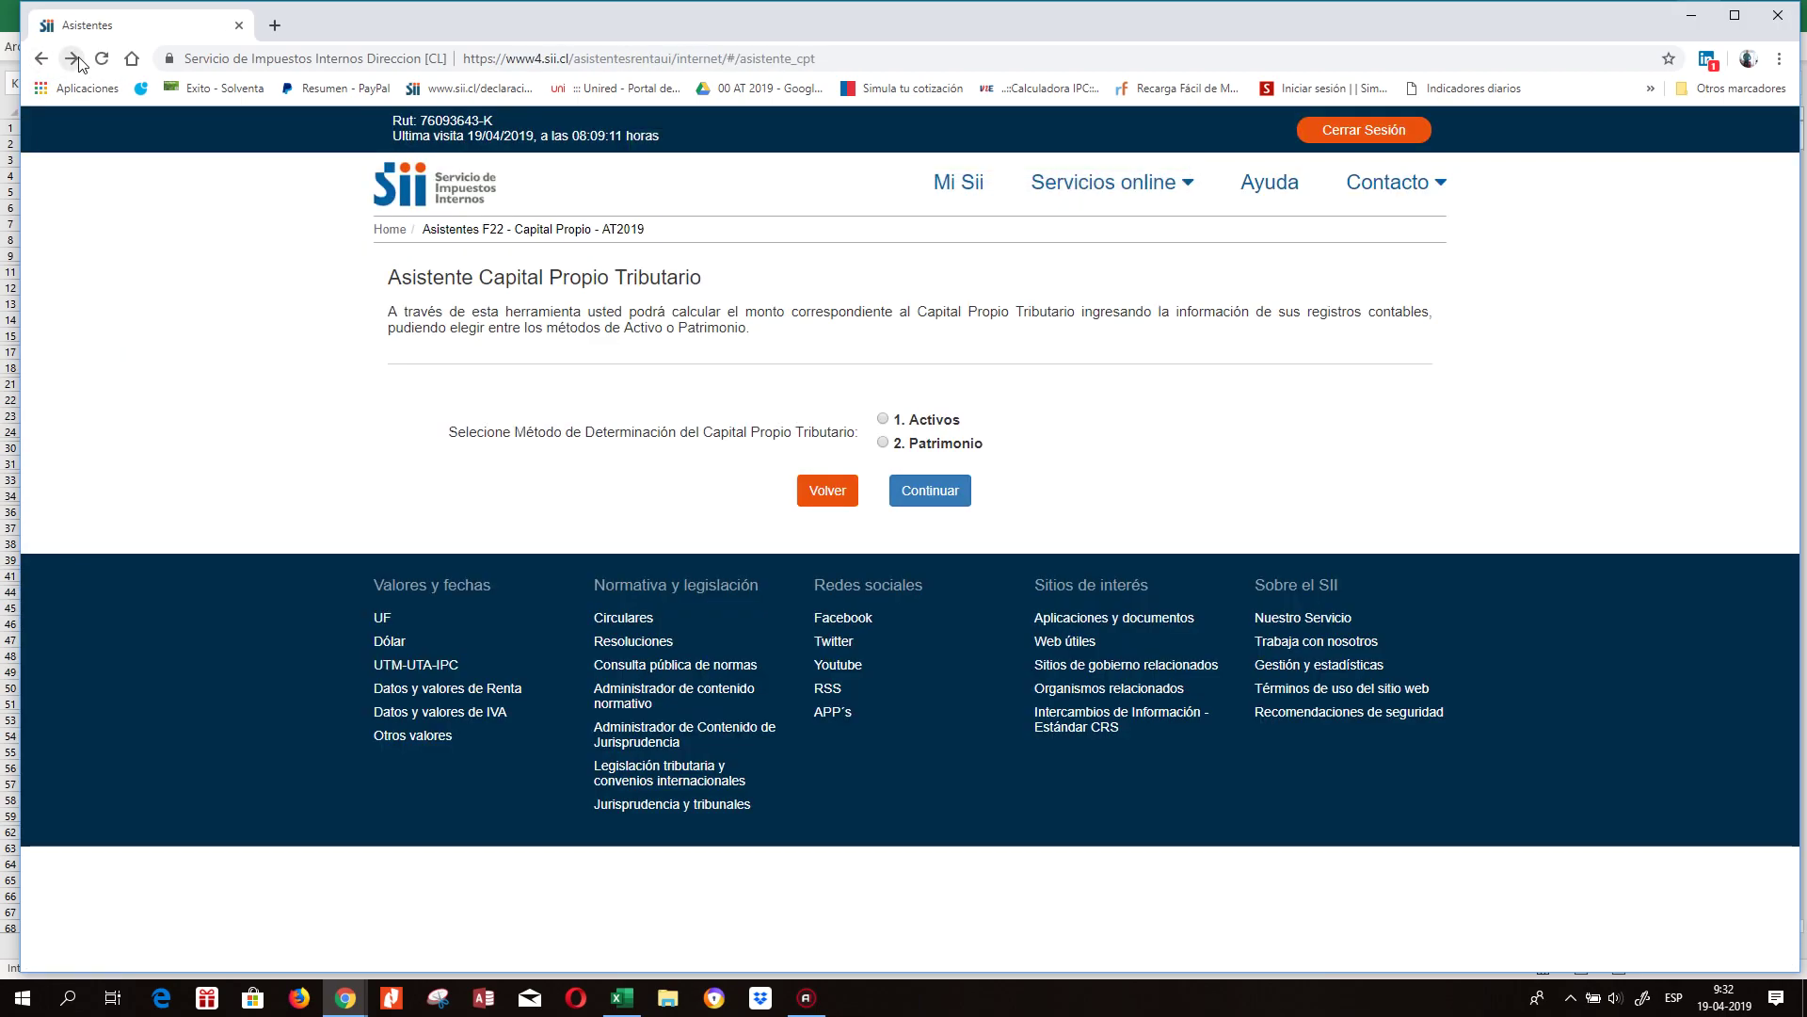
{"action": "left_click", "coordinate": [883, 420]}
{"action": "left_click", "coordinate": [932, 491]}
{"action": "scroll", "coordinate": [1176, 357], "scroll_direction": "down", "scroll_amount": 3}
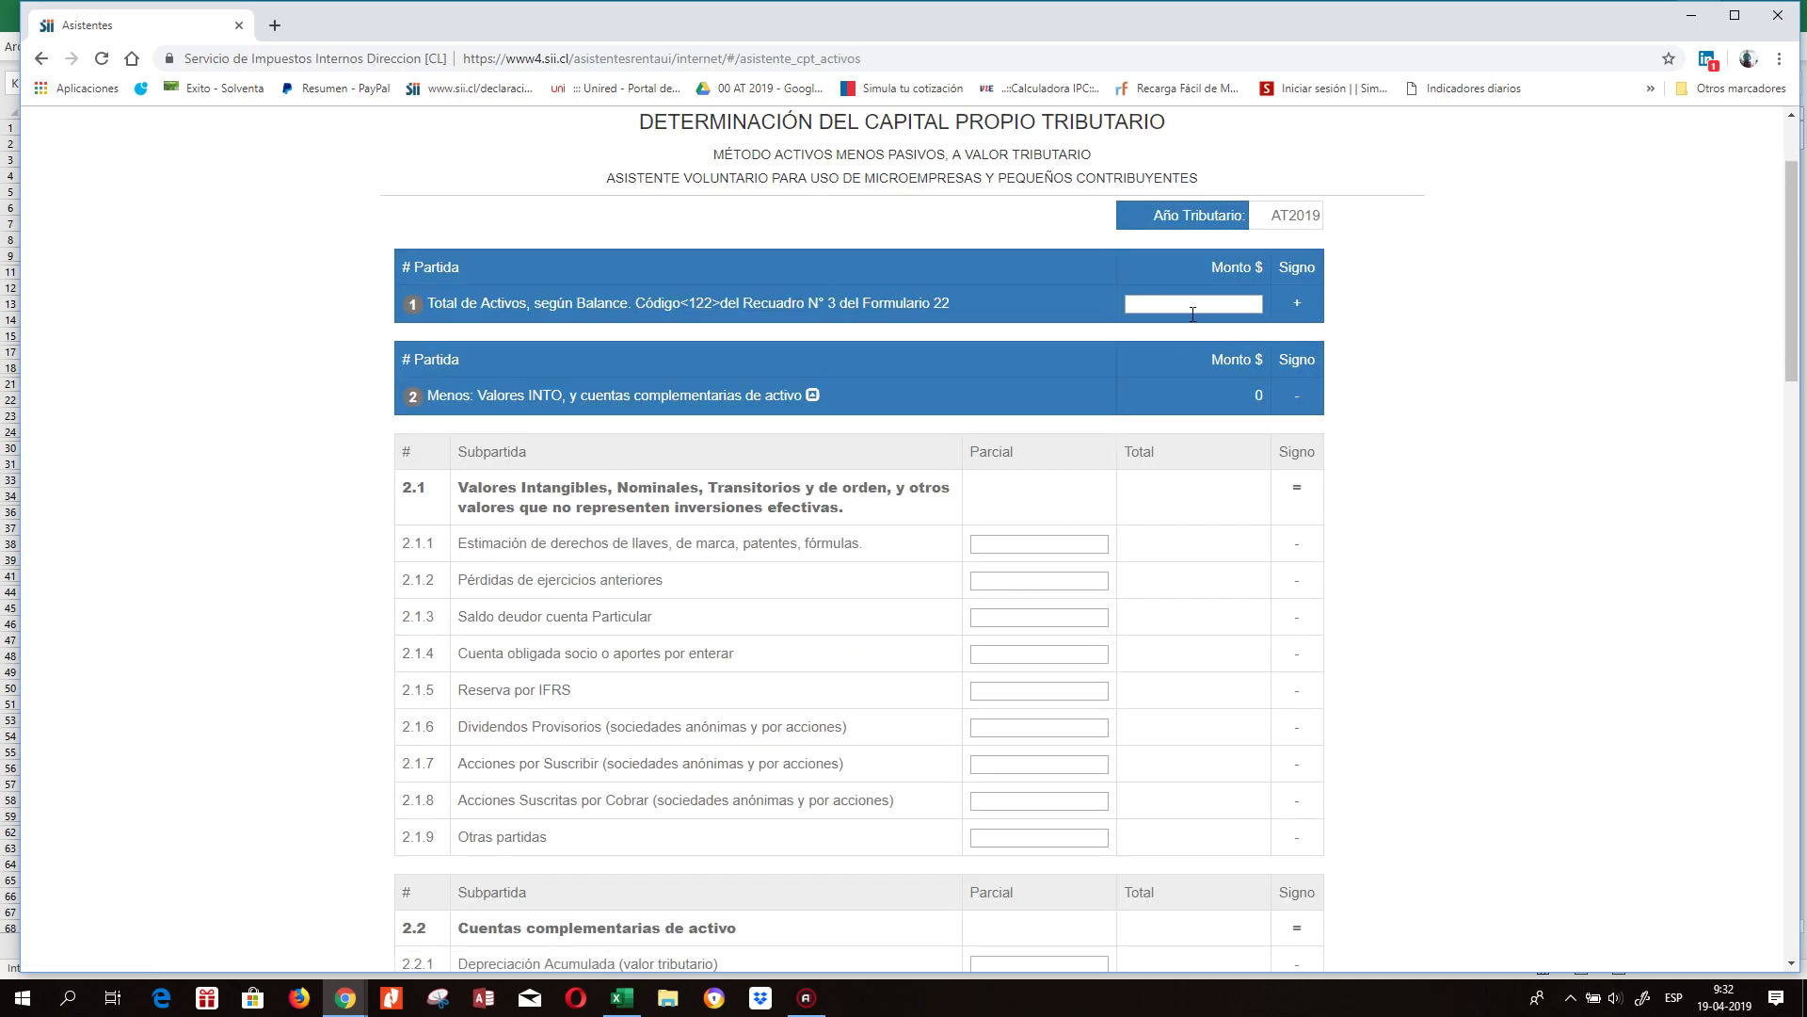
Copy the Activo total in G55 of the Excel balance into the Chrome form's Total de Activos, según Balance as 32086472.
{"action": "left_click", "coordinate": [619, 1000]}
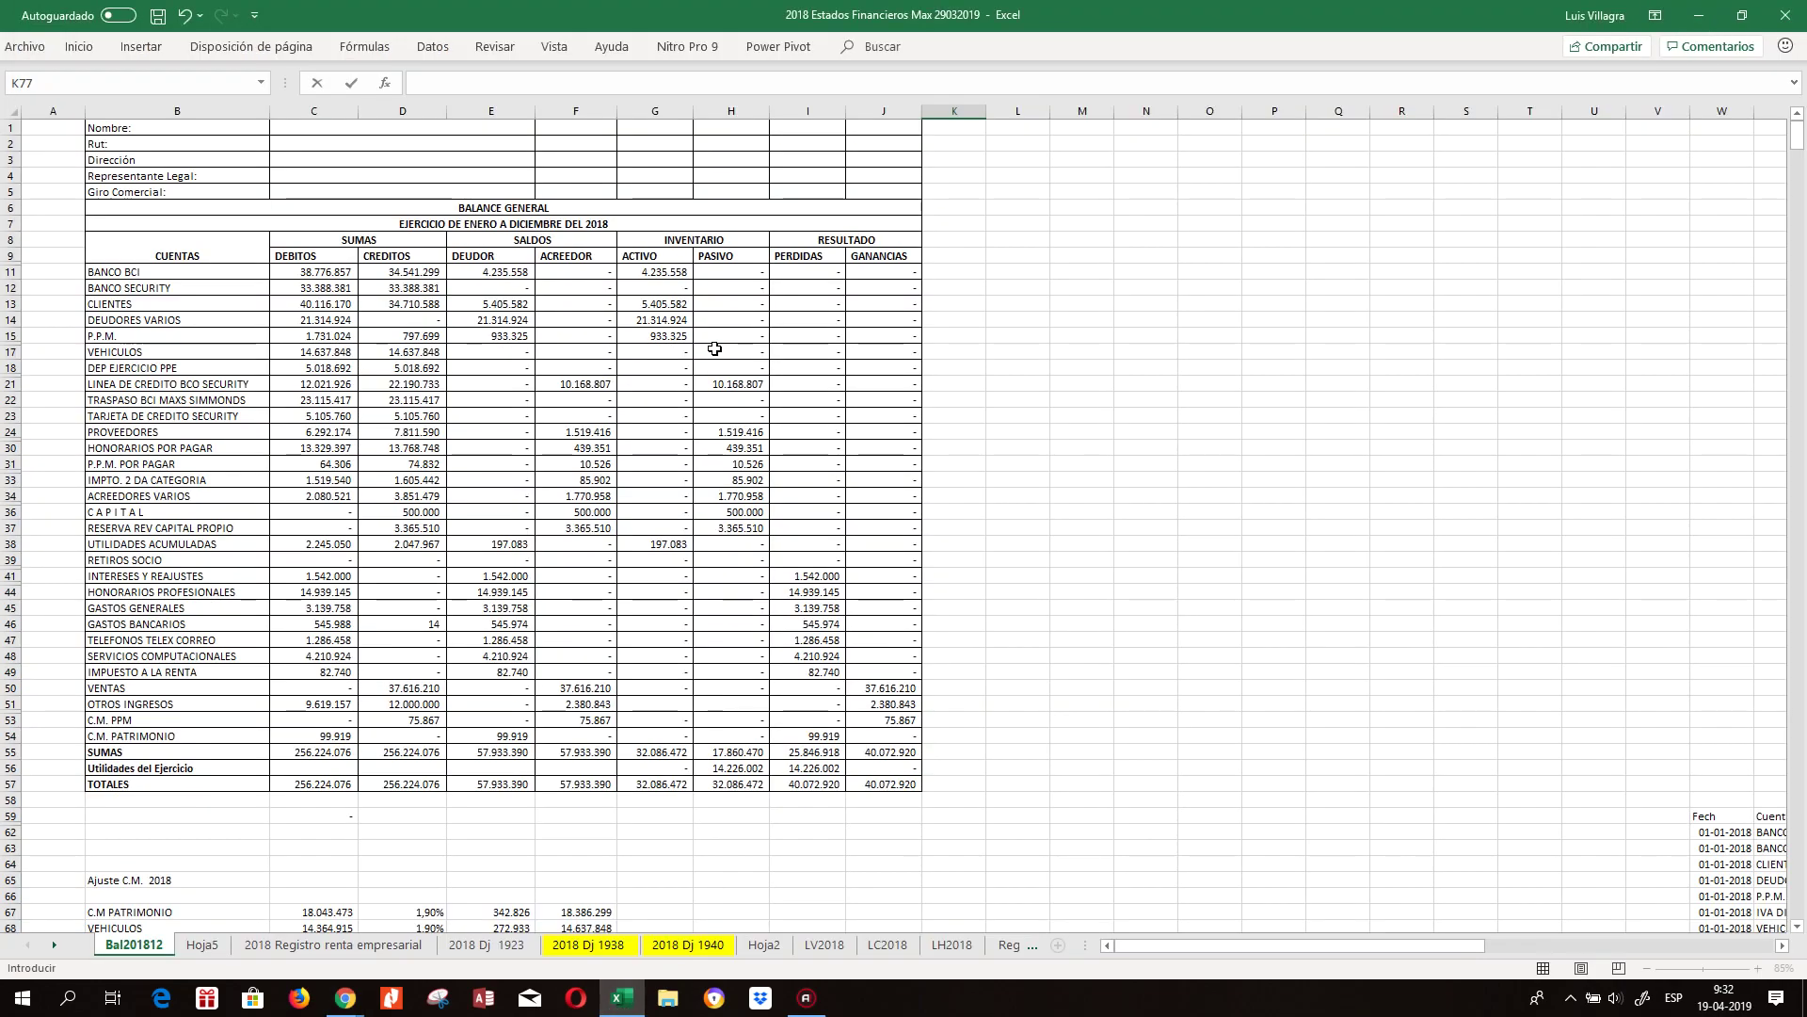
{"action": "left_click", "coordinate": [658, 750]}
{"action": "key", "text": "ctrl+c"}
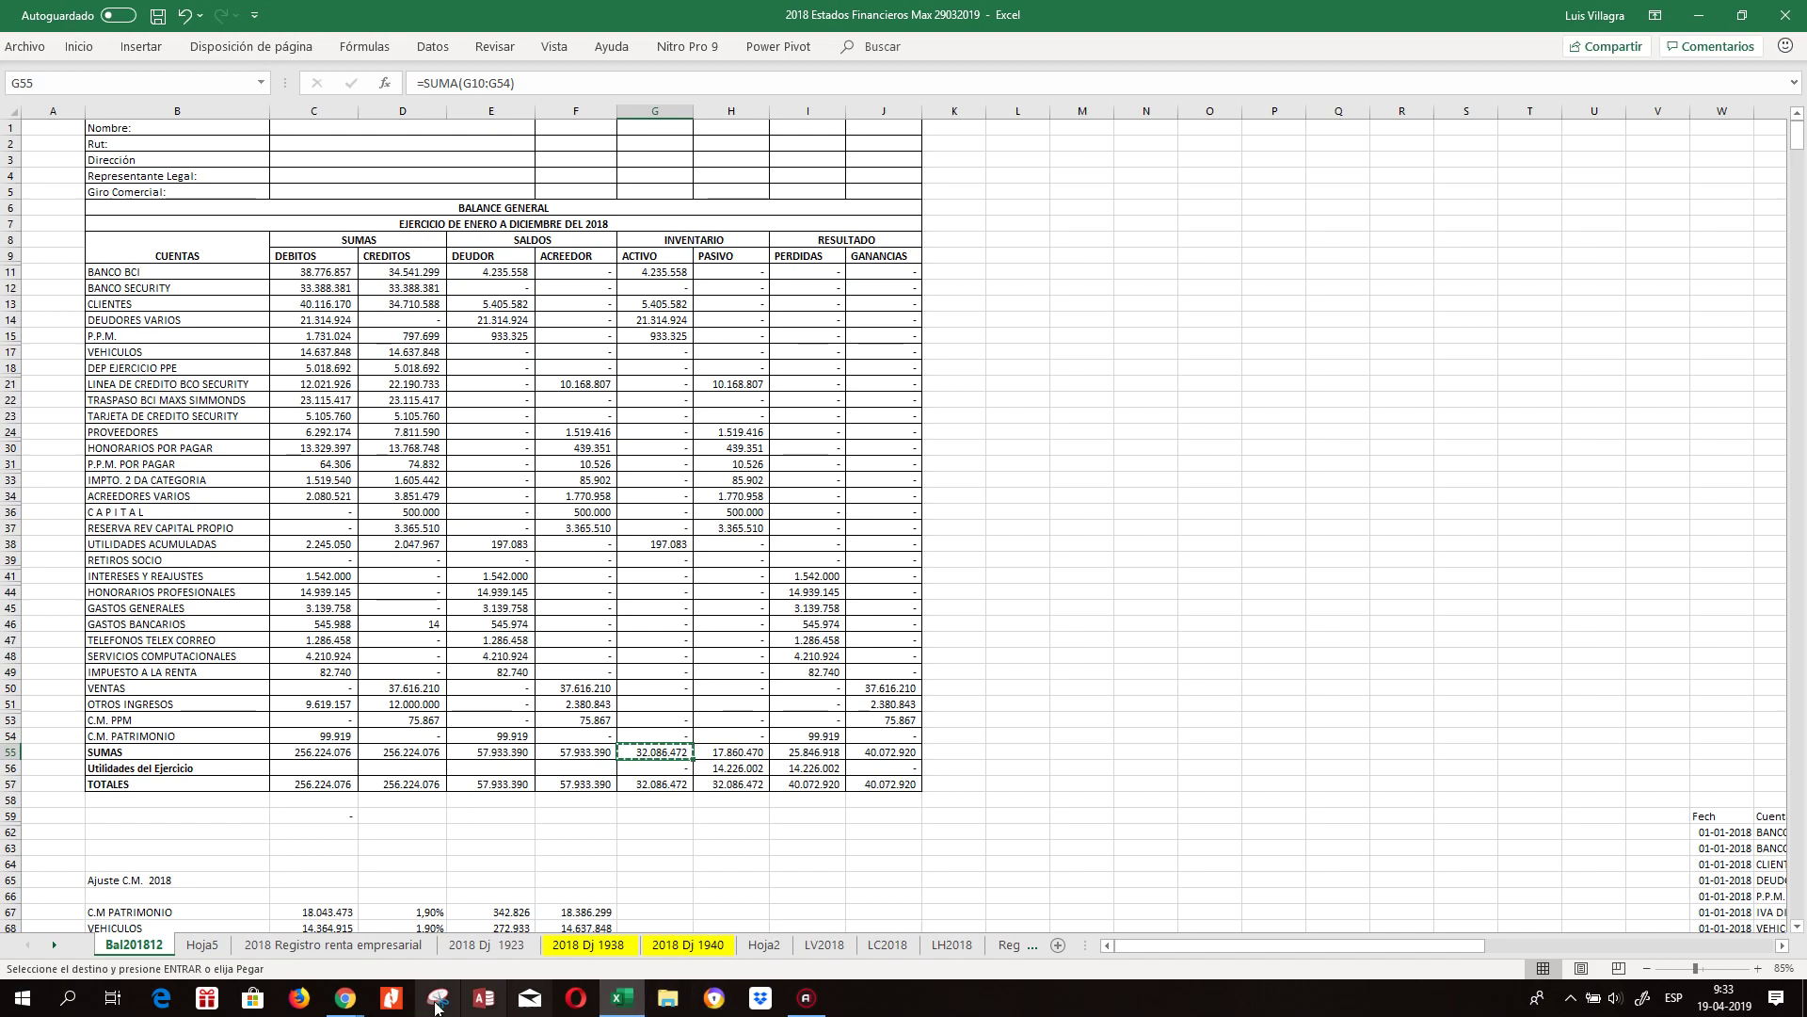
{"action": "mouse_move", "coordinate": [346, 1000]}
{"action": "left_click", "coordinate": [434, 970]}
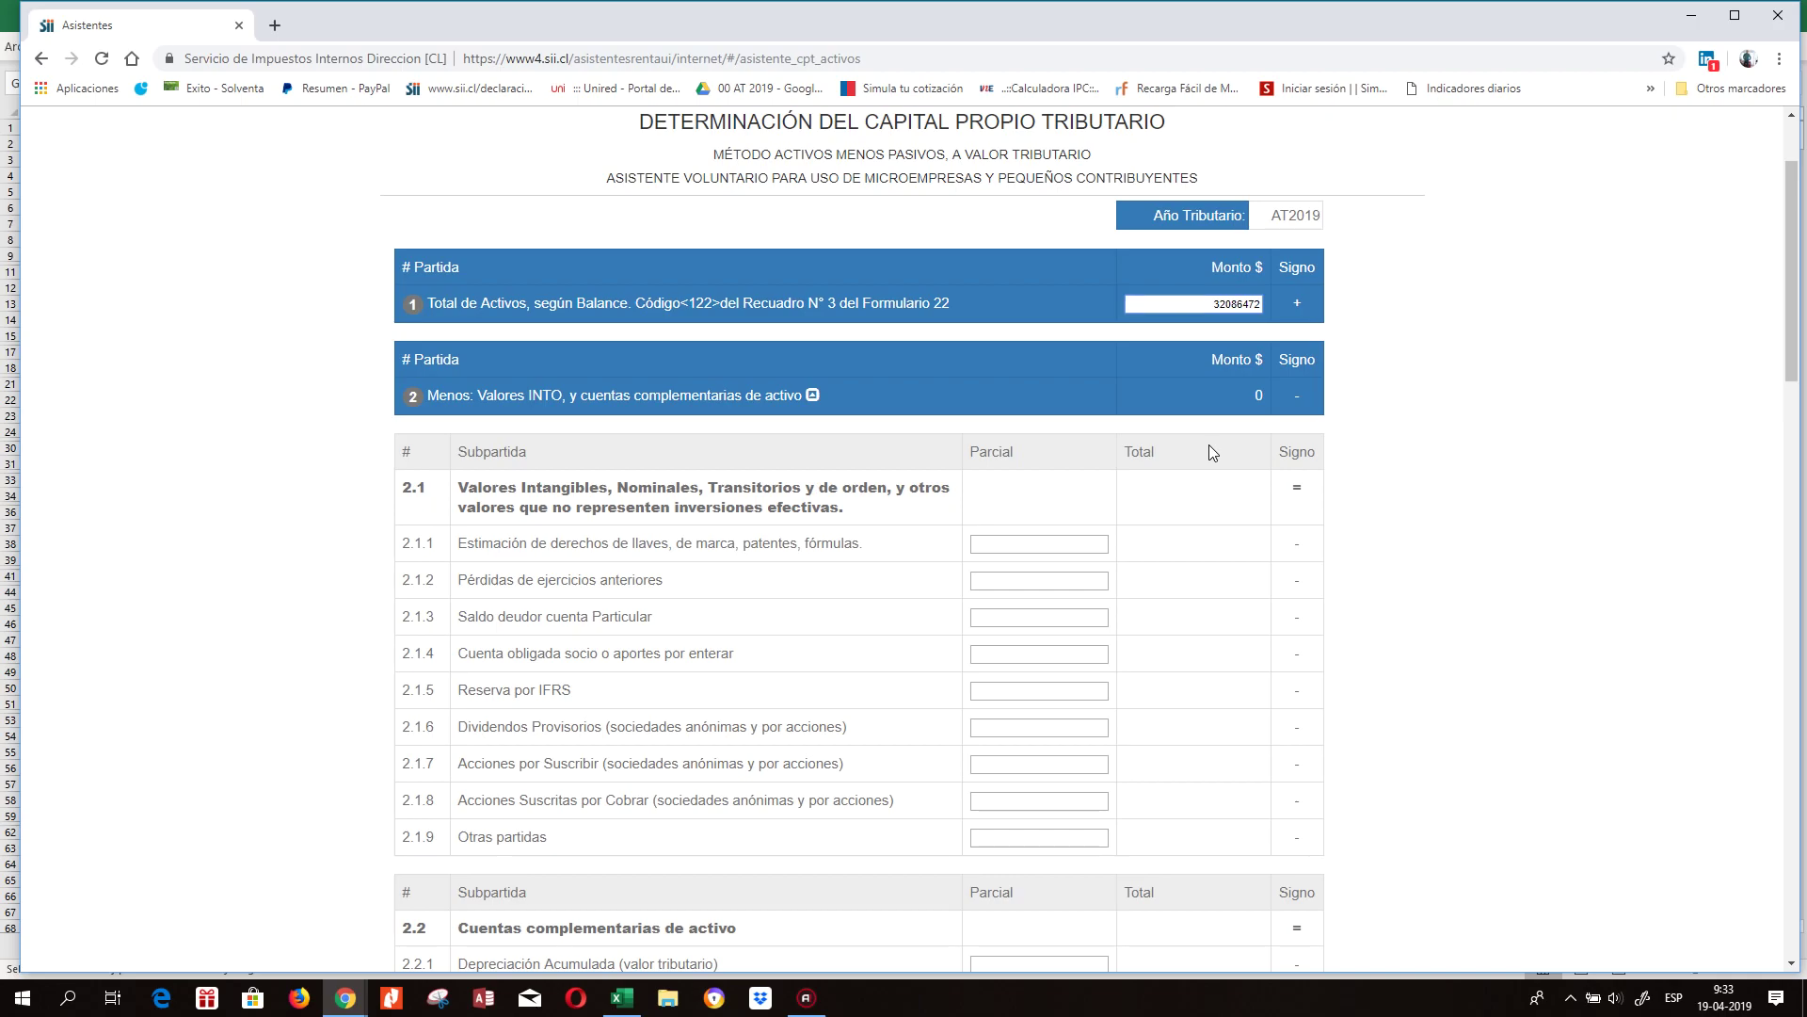
Copy the Proveedores Pasivo amount, 1.519.416, from the Excel balance into 5.1.1 Proveedores Nacionales in the Chrome form.
{"action": "left_click_drag", "start_coordinate": [1800, 381], "coordinate": [1781, 698]}
{"action": "scroll", "coordinate": [1037, 681], "scroll_direction": "down", "scroll_amount": 3}
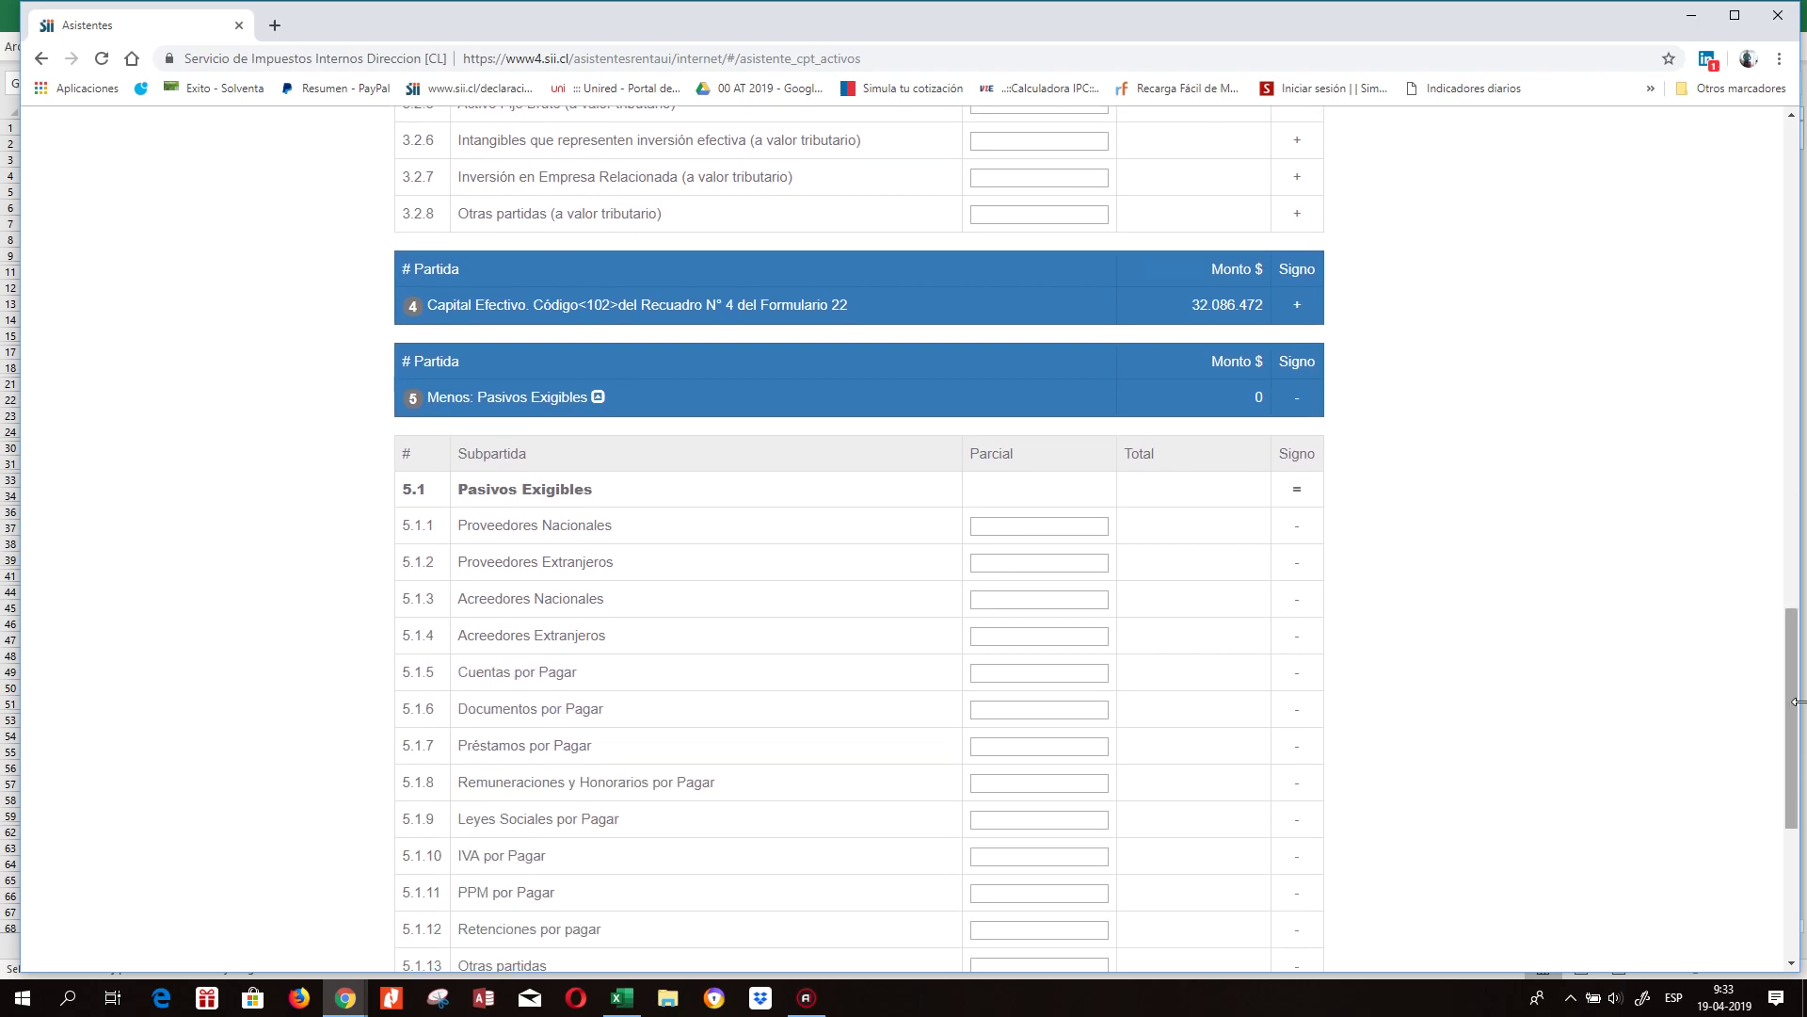
{"action": "left_click", "coordinate": [622, 998]}
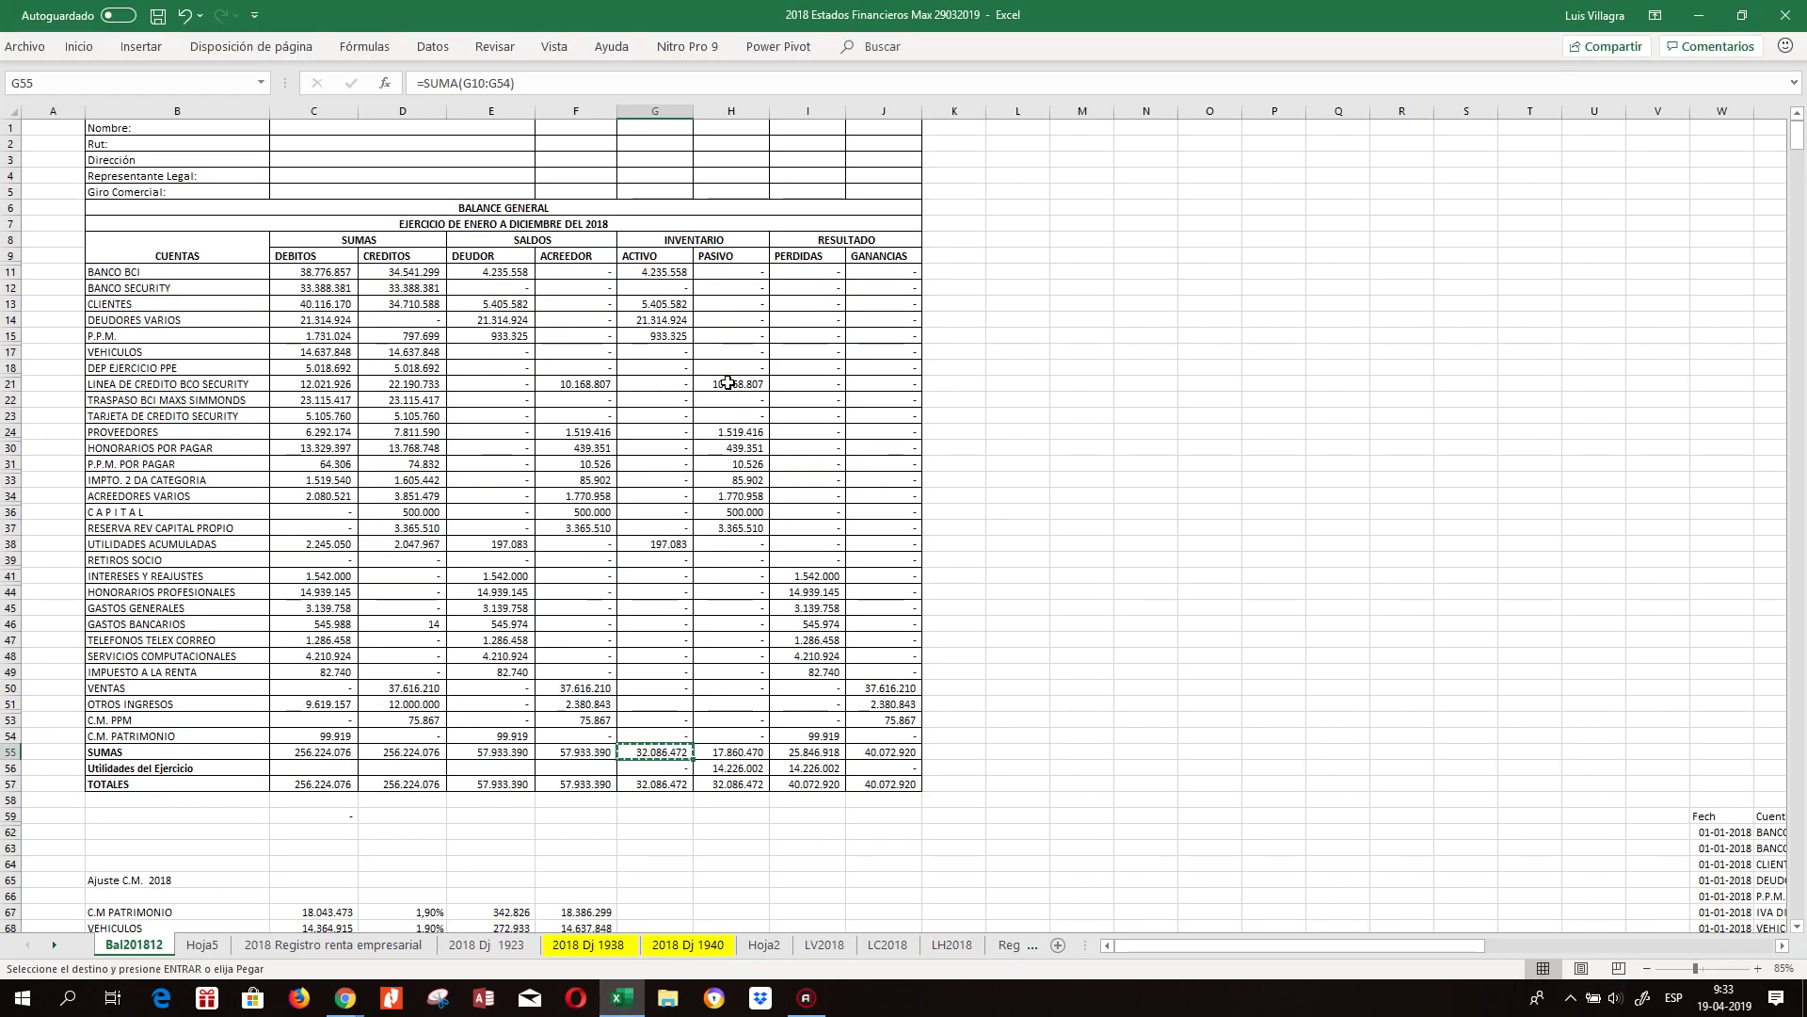
{"action": "left_click", "coordinate": [738, 432]}
{"action": "key", "text": "ctrl+c"}
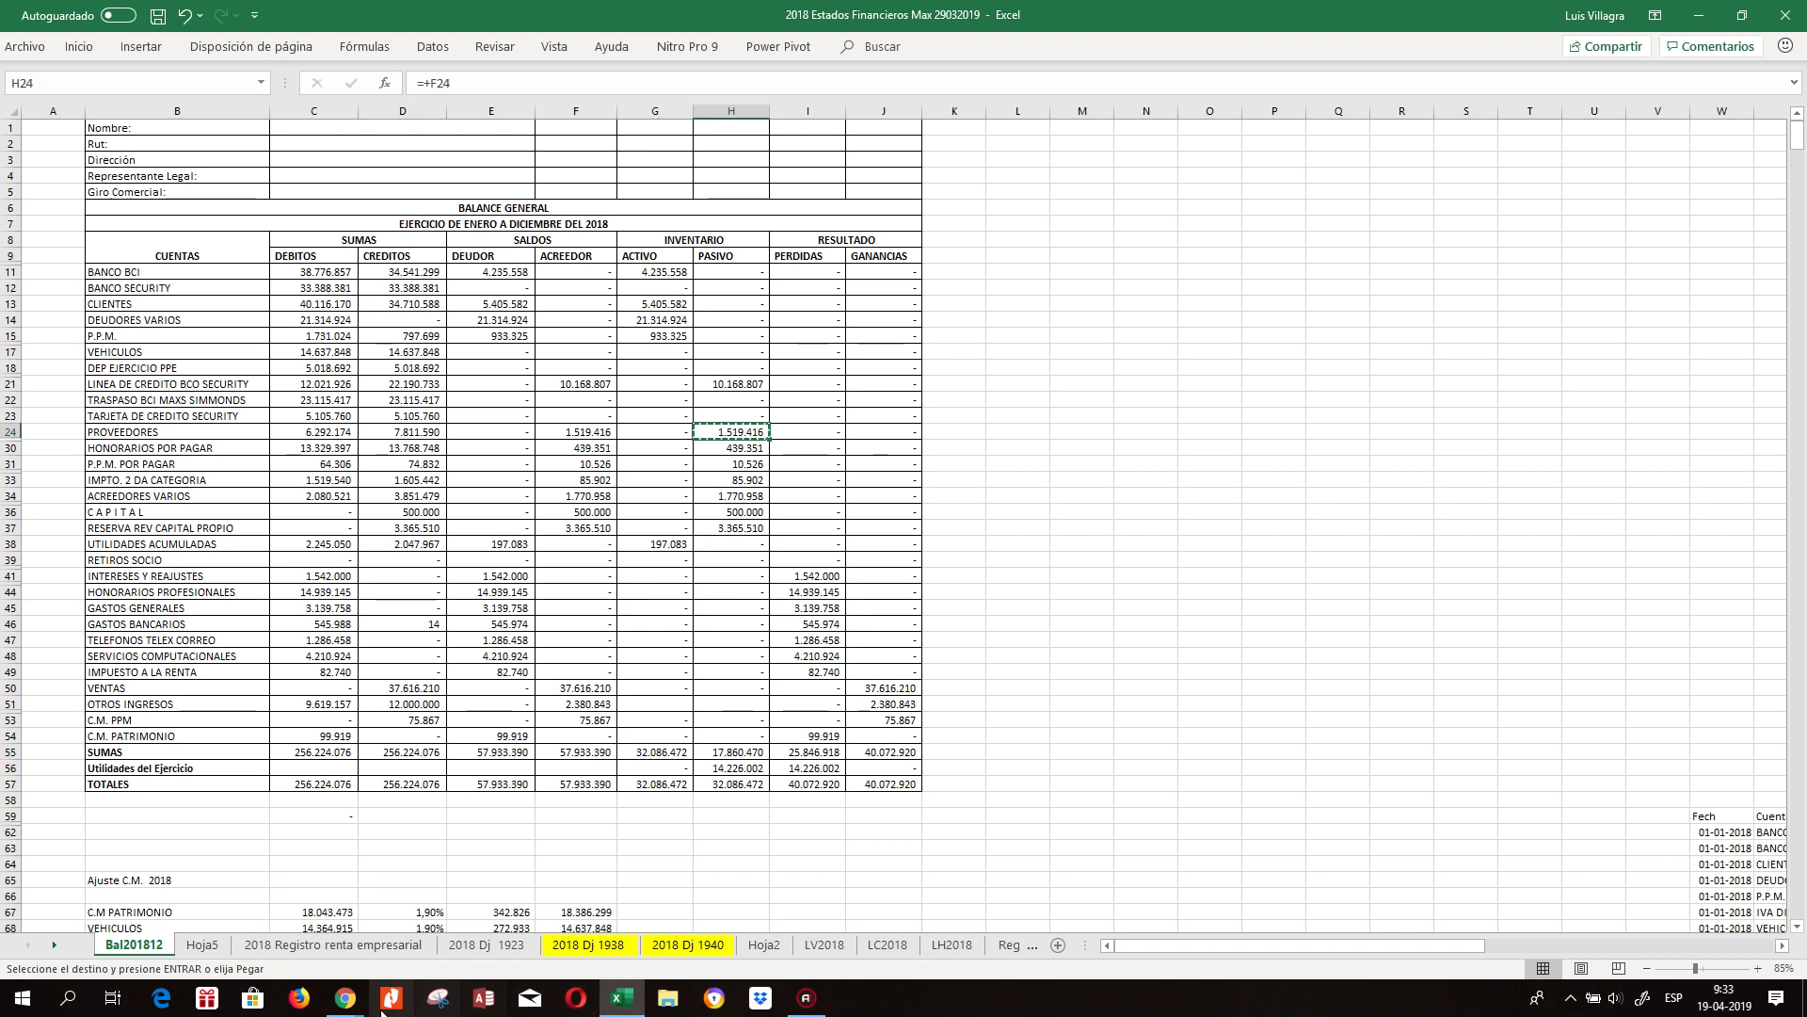
{"action": "mouse_move", "coordinate": [345, 1000]}
{"action": "left_click", "coordinate": [414, 918]}
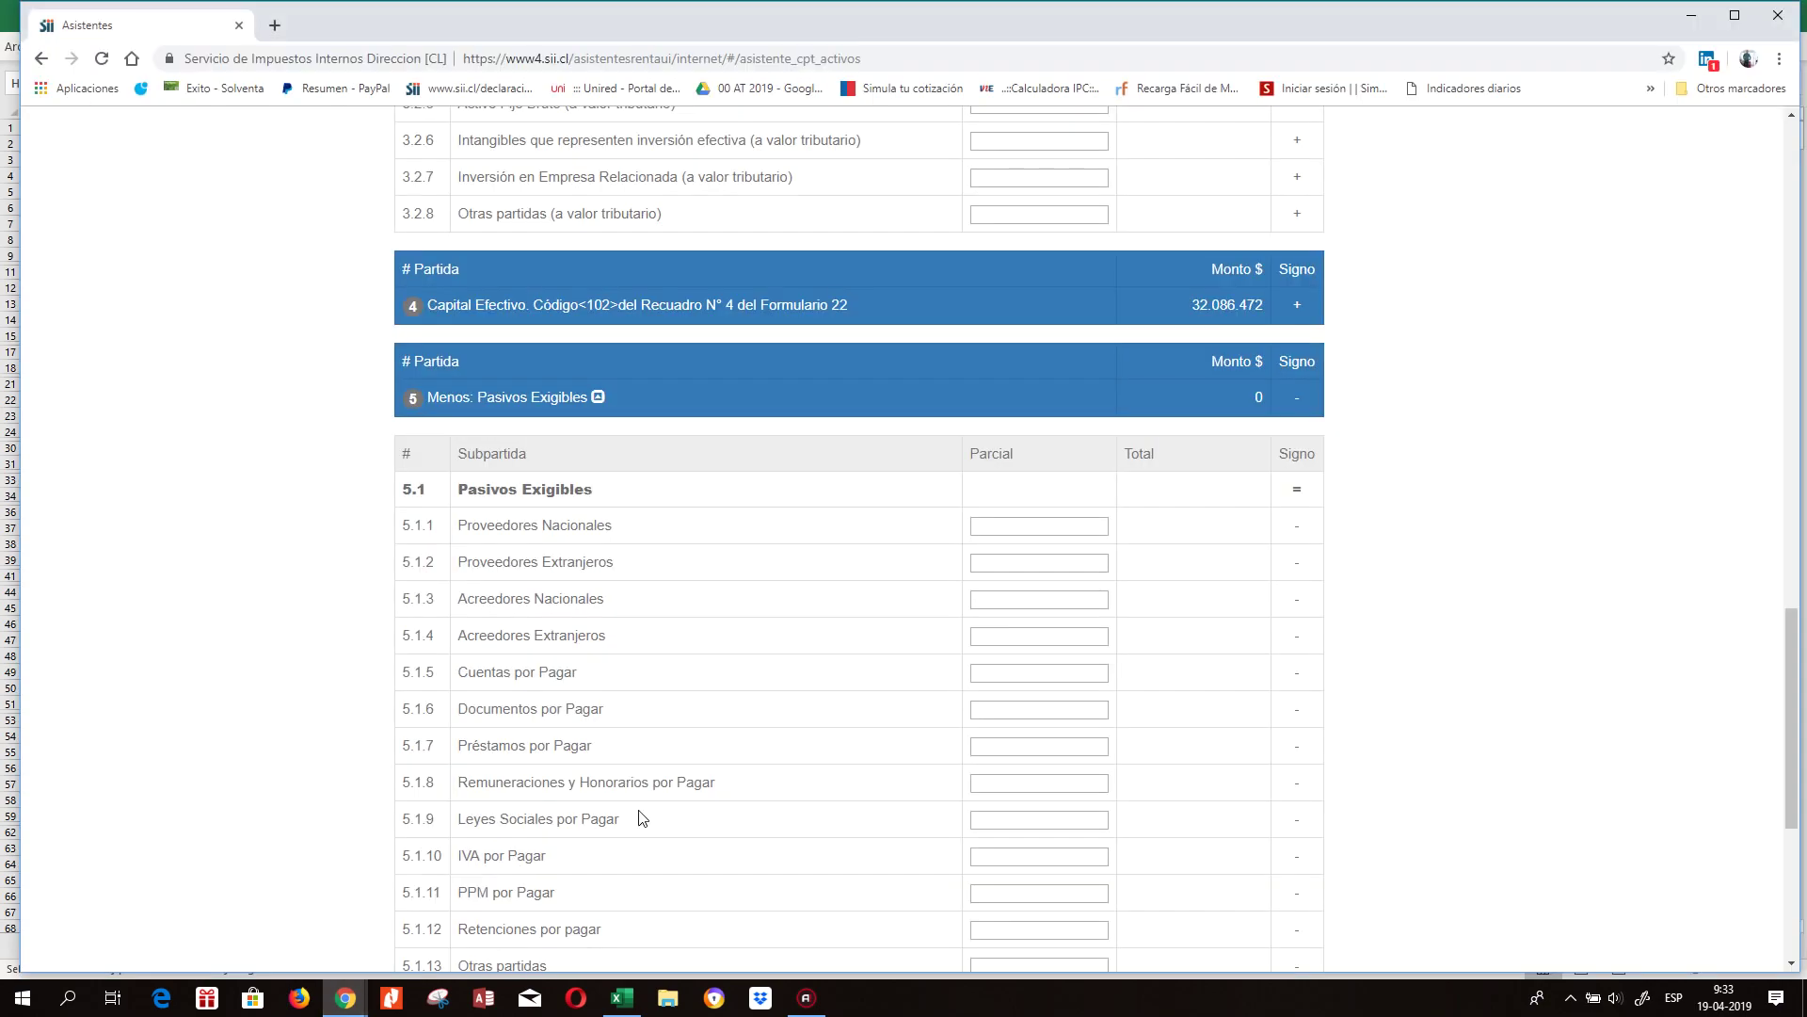
{"action": "left_click", "coordinate": [1031, 524]}
{"action": "key", "text": "ctrl+v"}
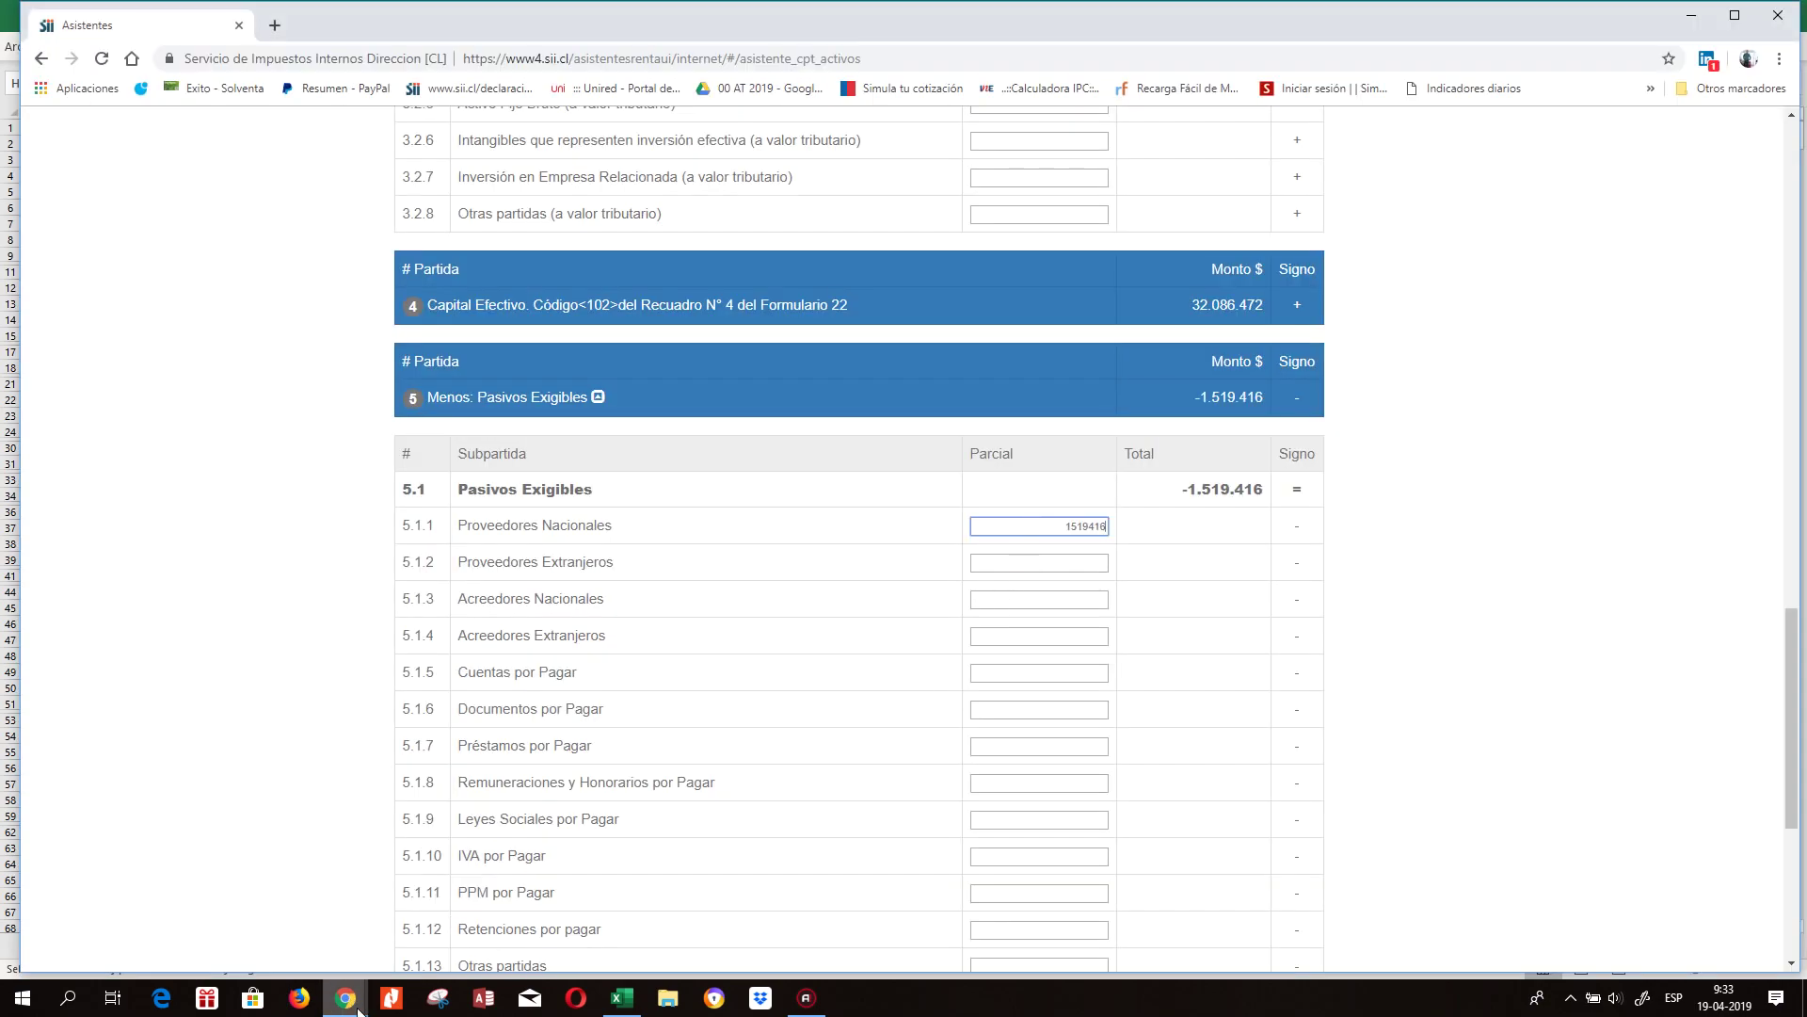
{"action": "left_click", "coordinate": [621, 996]}
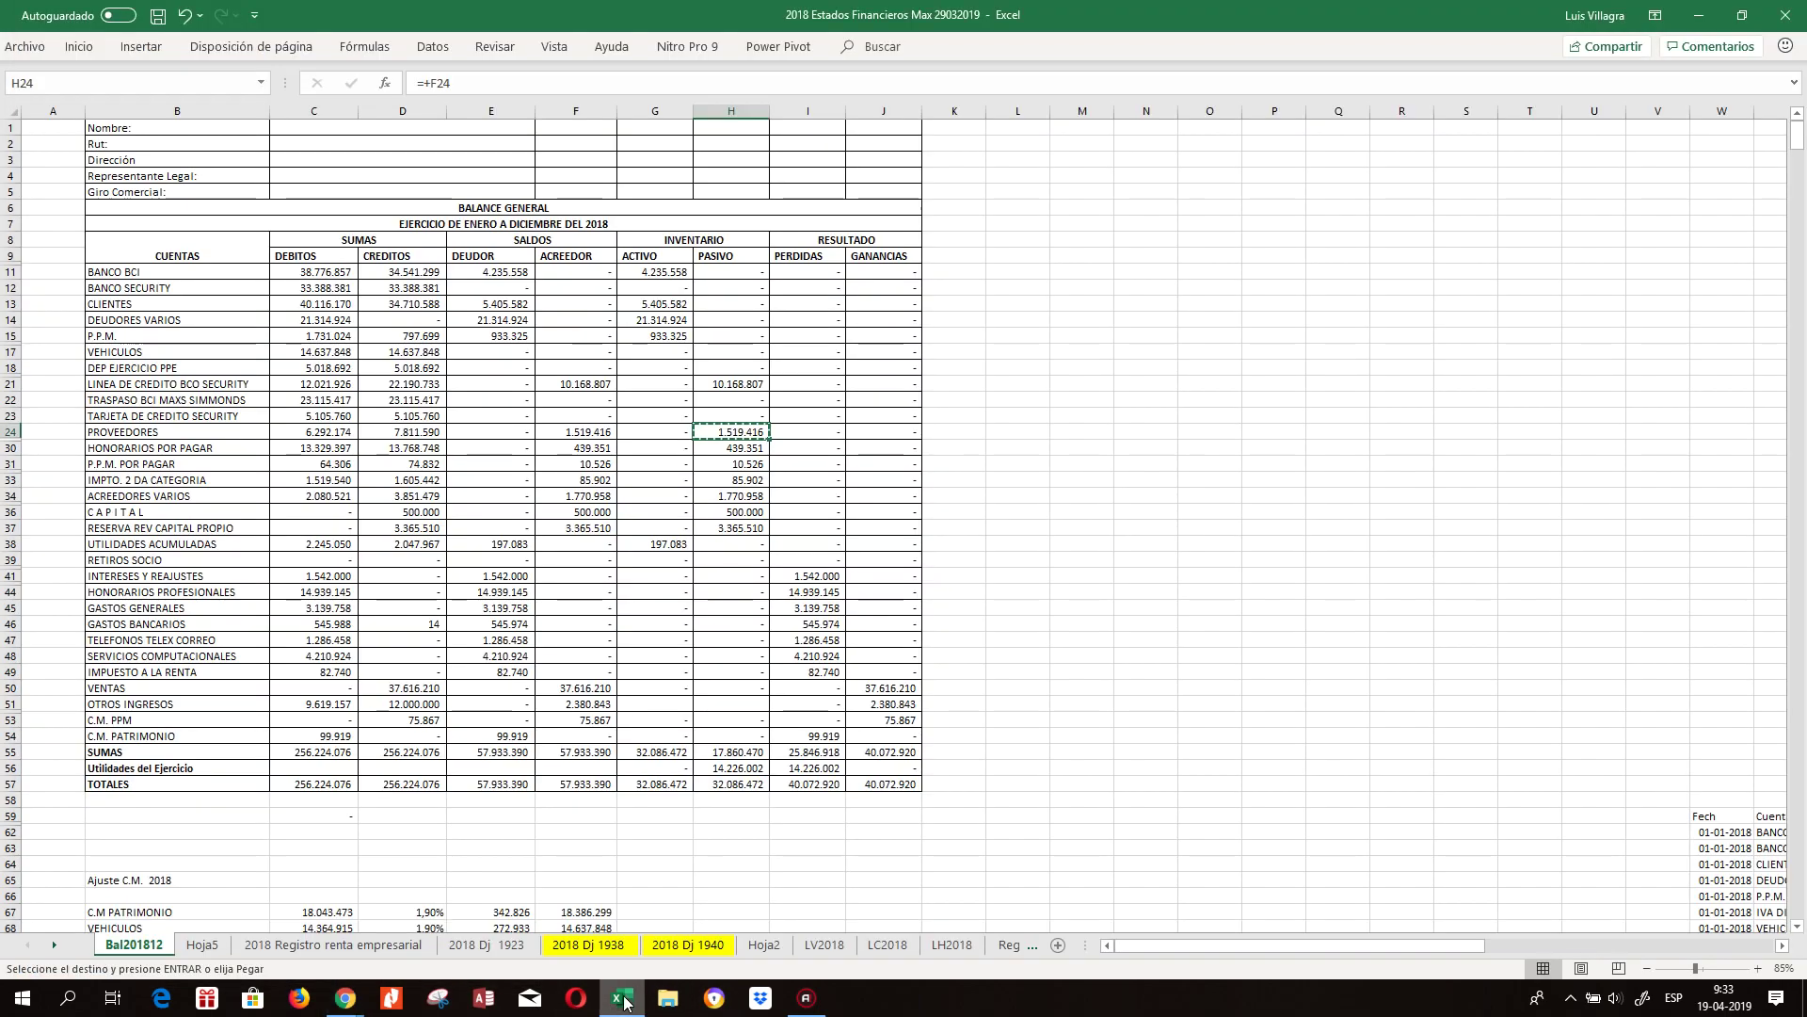
{"action": "left_click", "coordinate": [739, 446]}
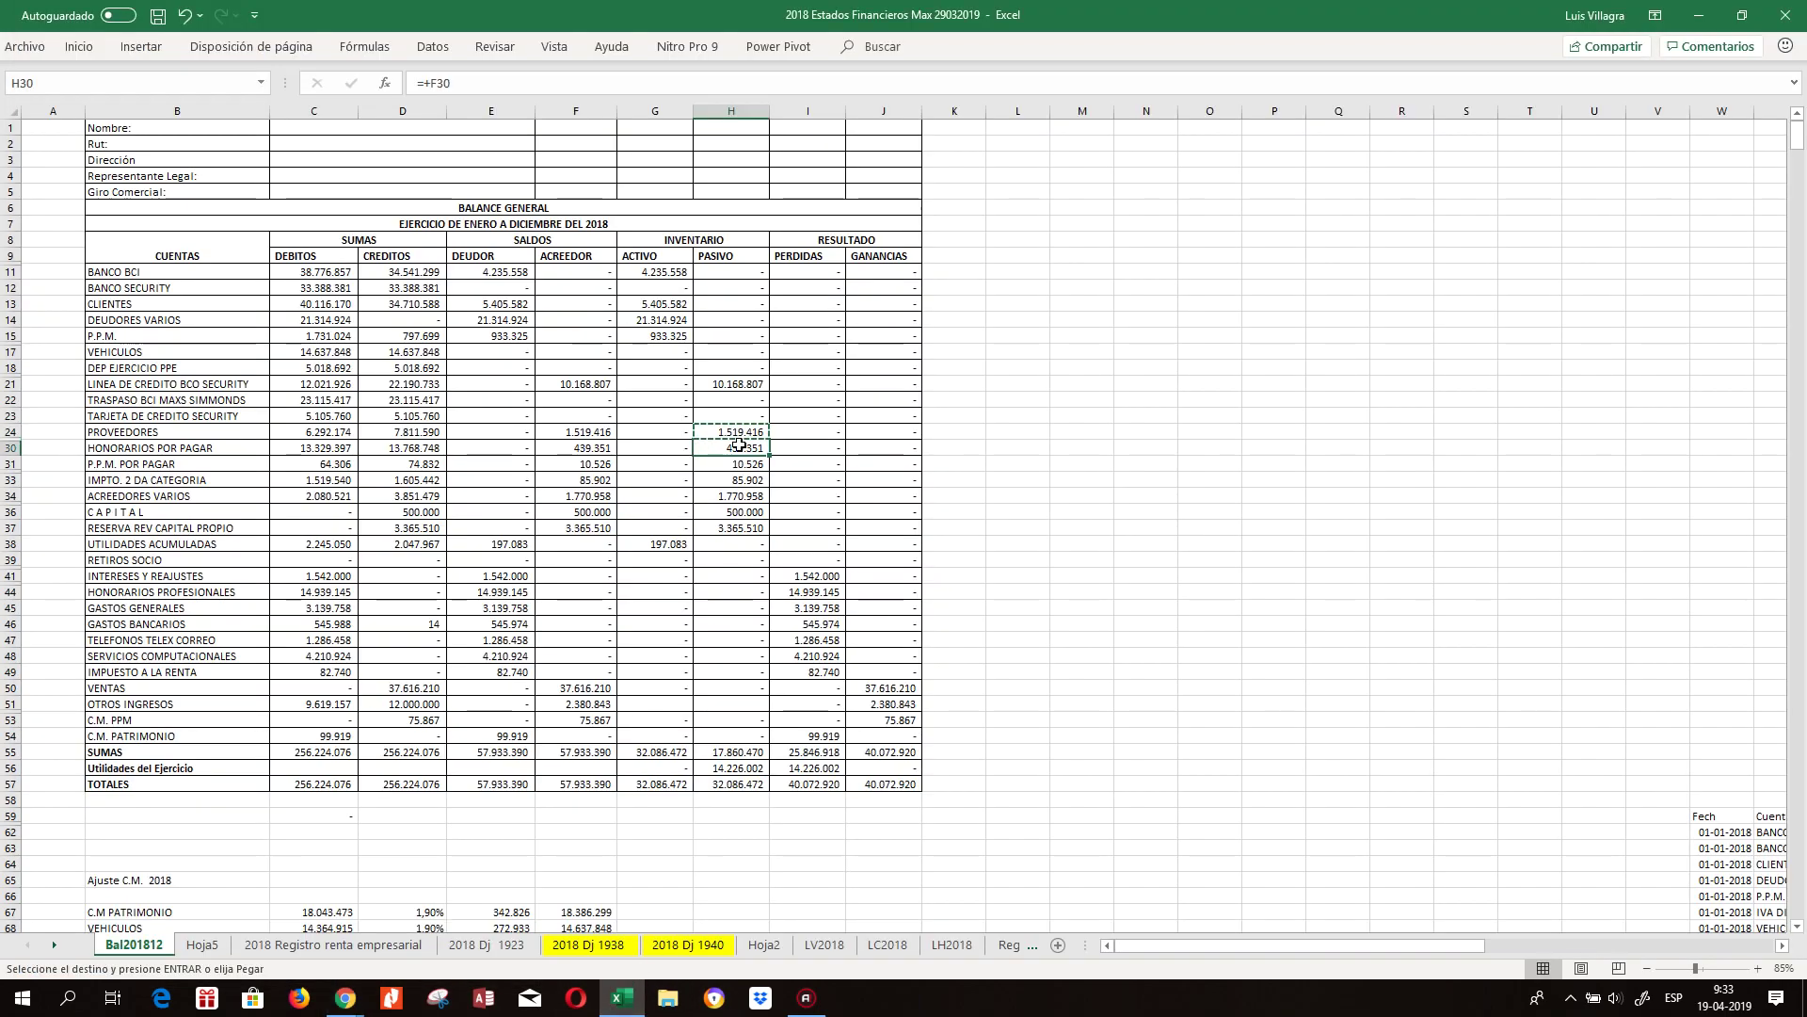
{"action": "key", "text": "ctrl+c"}
{"action": "mouse_move", "coordinate": [345, 996]}
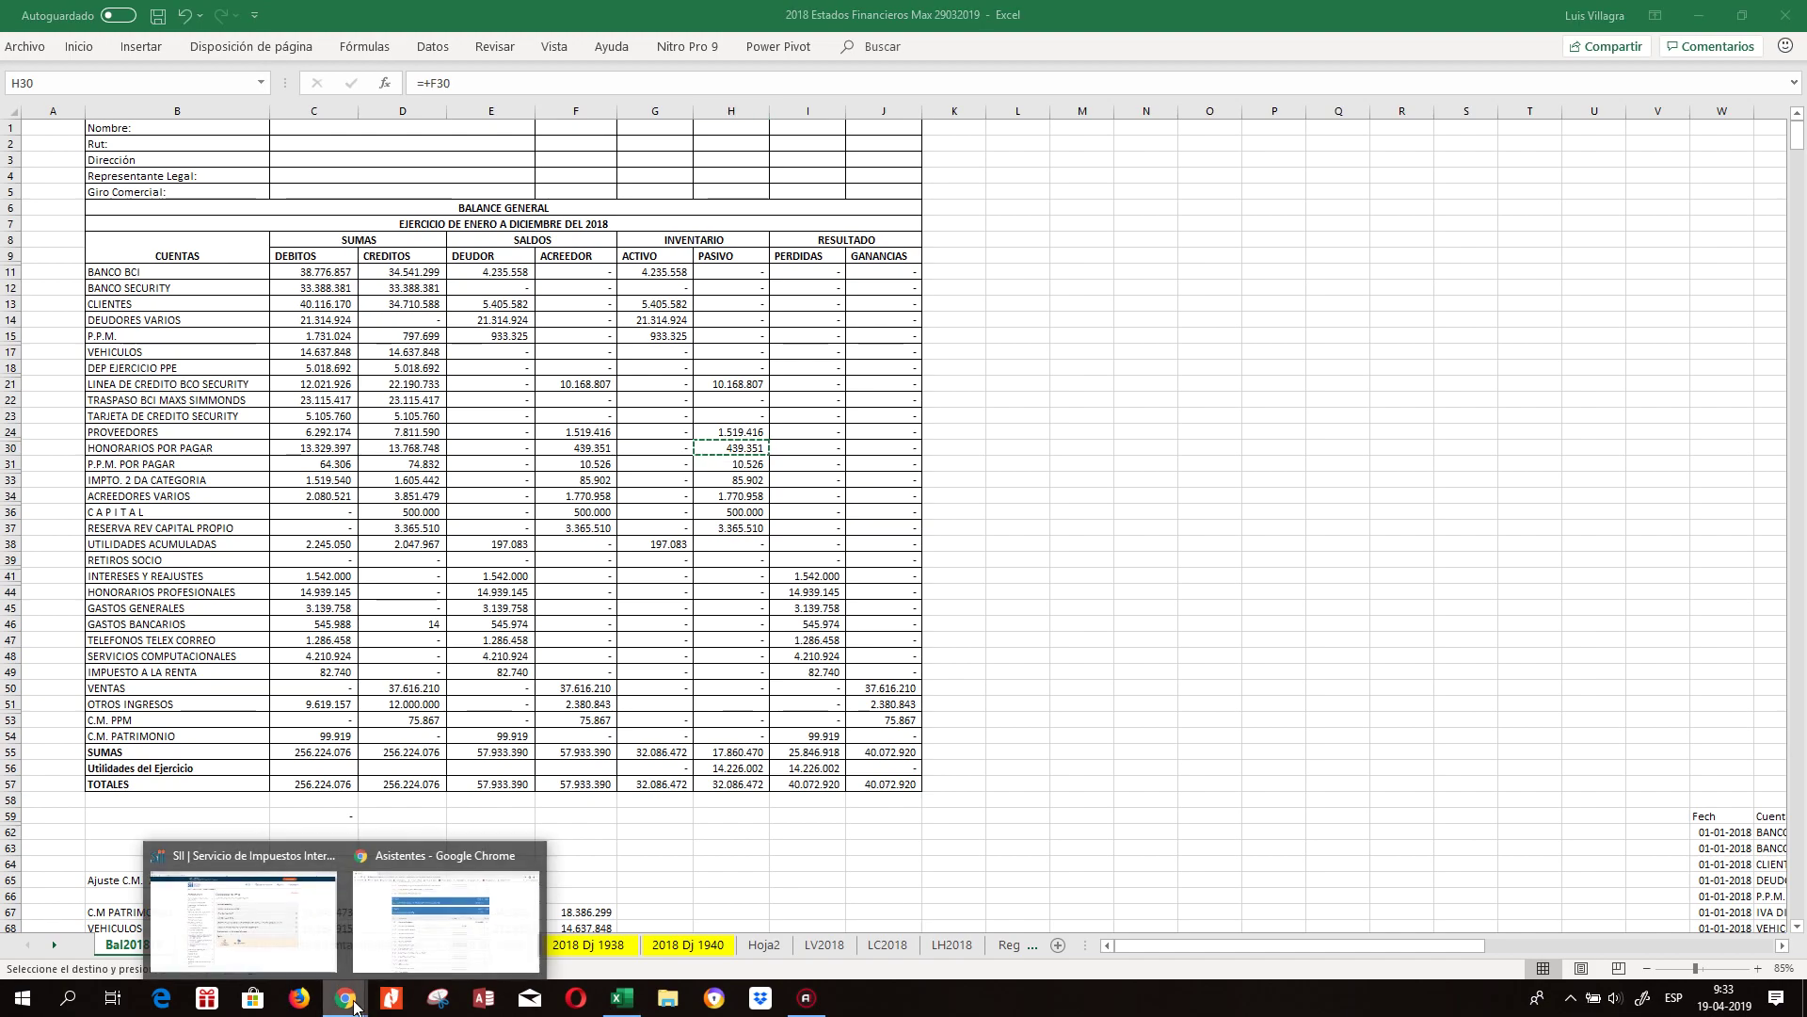
{"action": "left_click", "coordinate": [425, 963]}
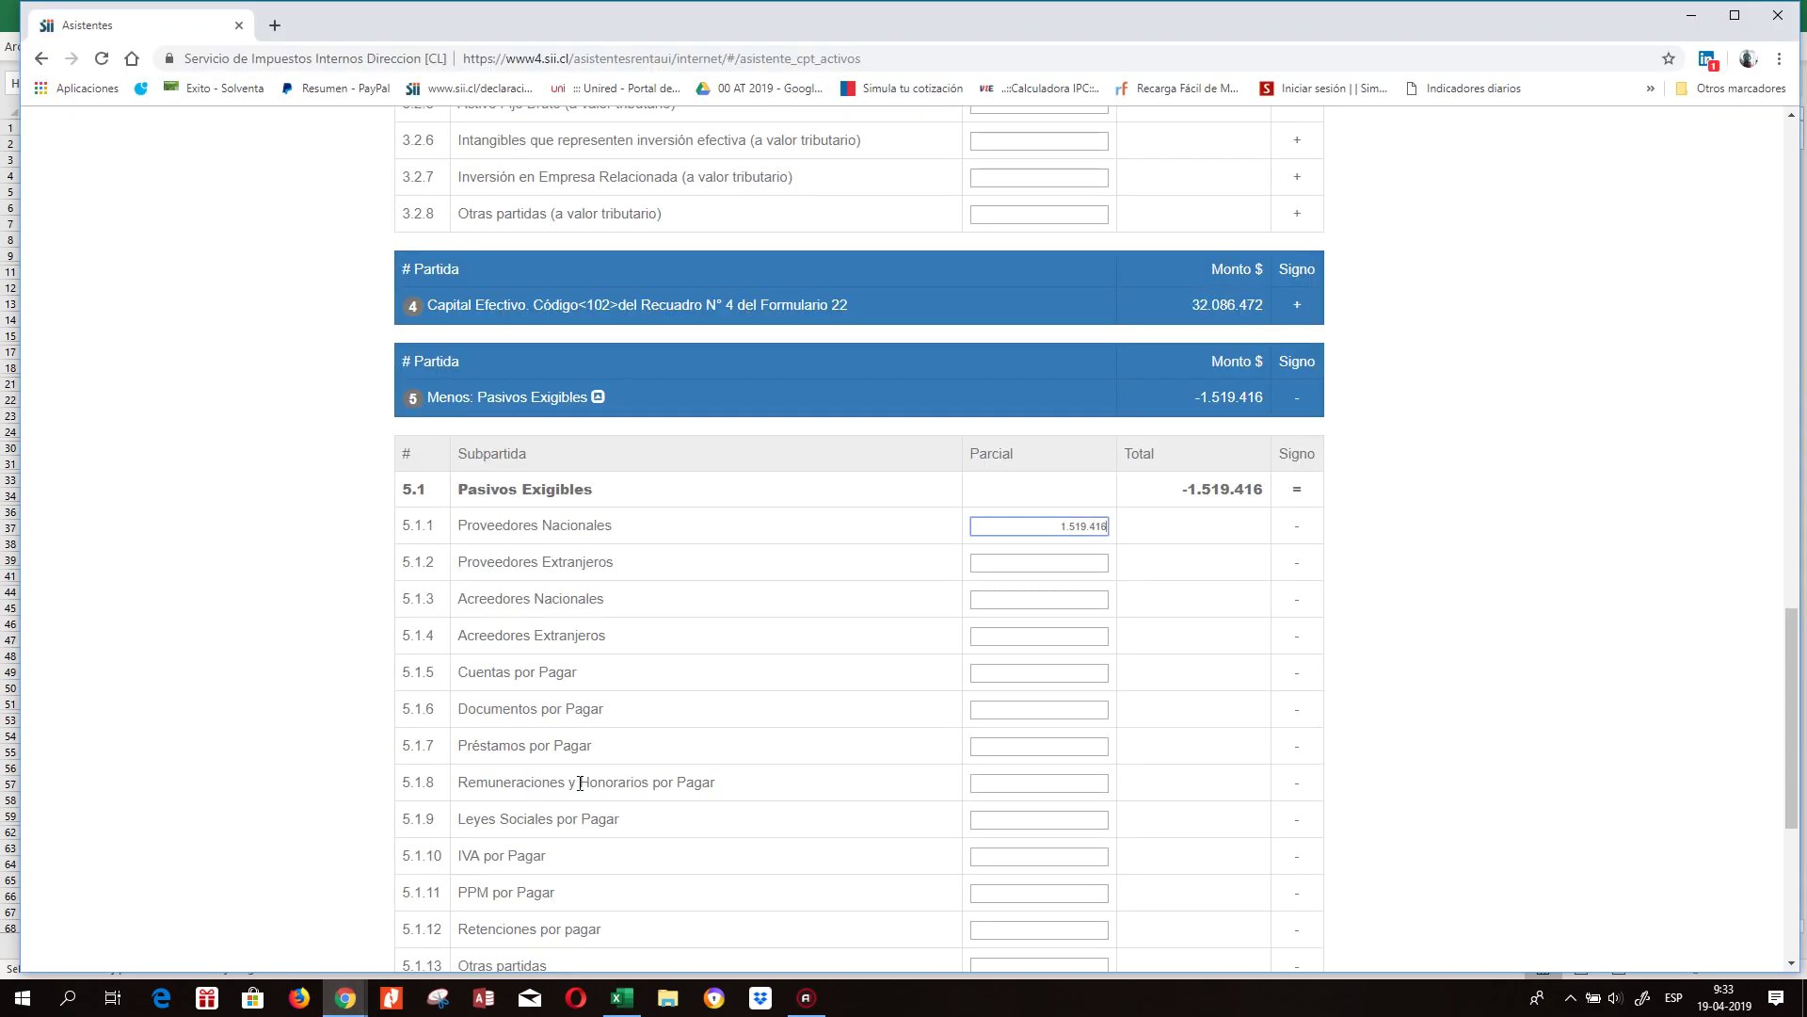
{"action": "left_click", "coordinate": [345, 998]}
Copy the P.P.M. por Pagar Pasivo amount, 10.526, from the Excel balance into 5.1.11 PPM por Pagar in the Chrome form.
{"action": "left_click", "coordinate": [632, 1001]}
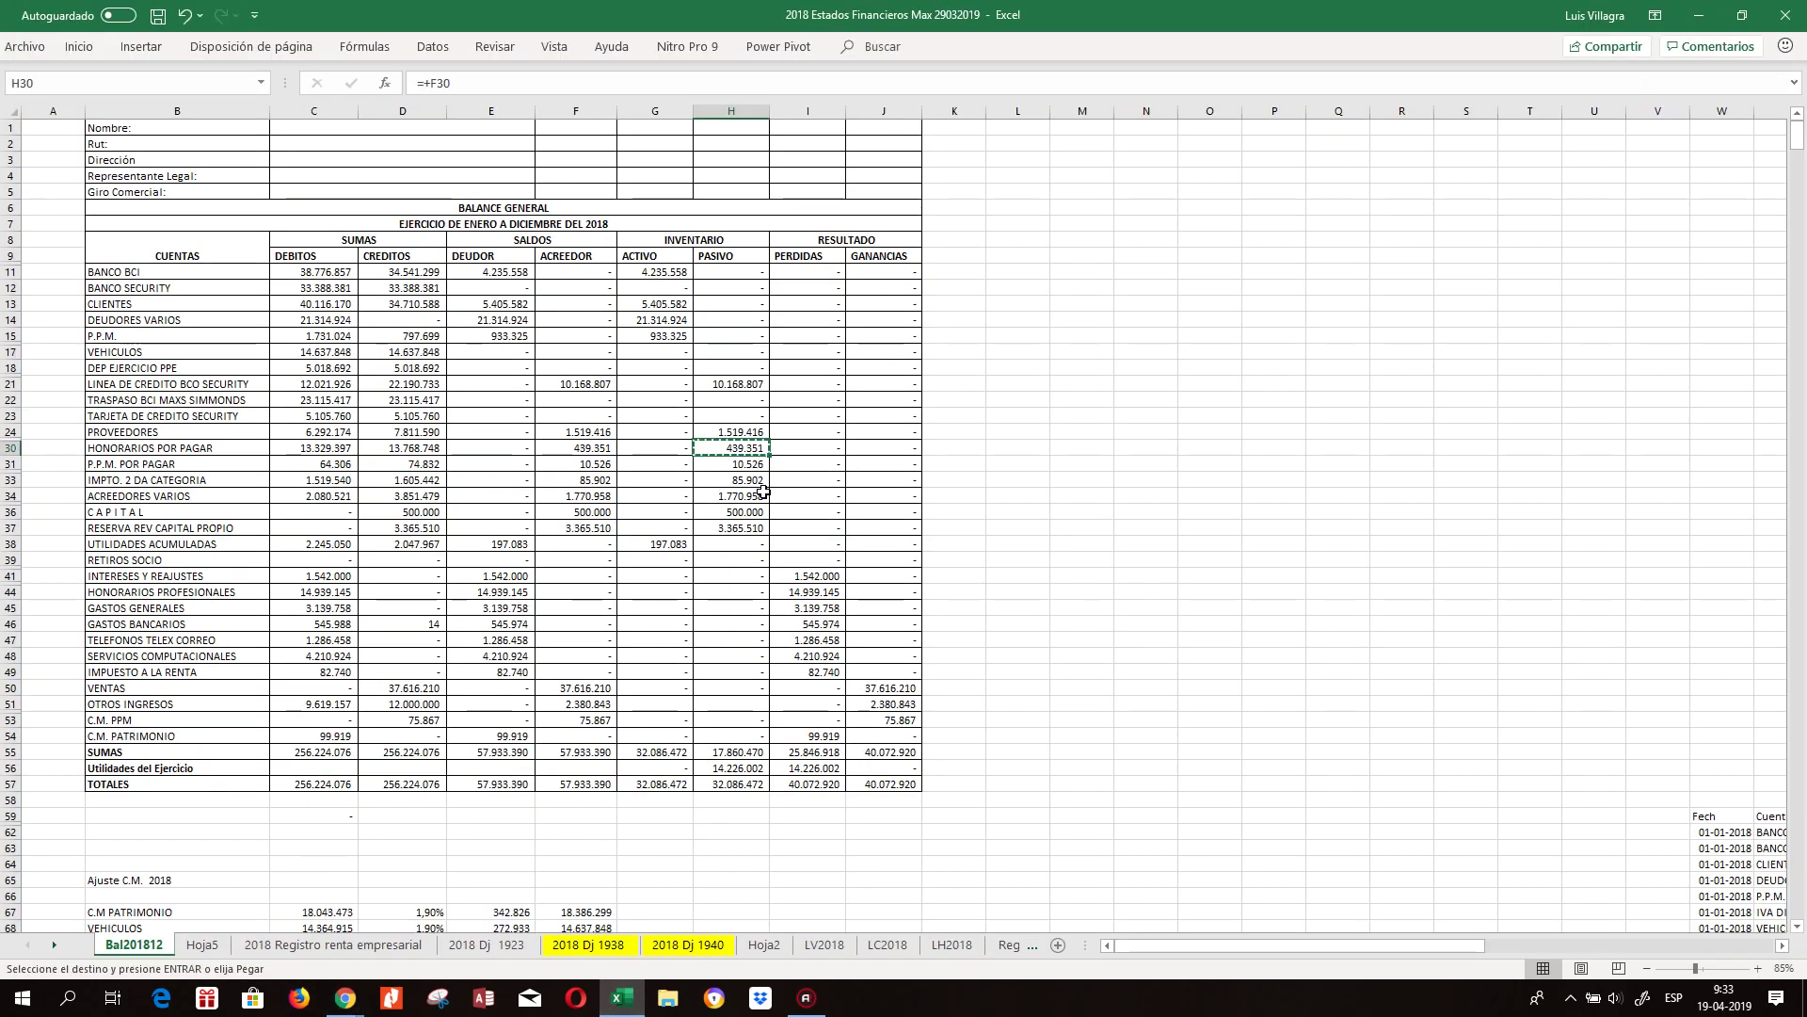
{"action": "left_click", "coordinate": [745, 463]}
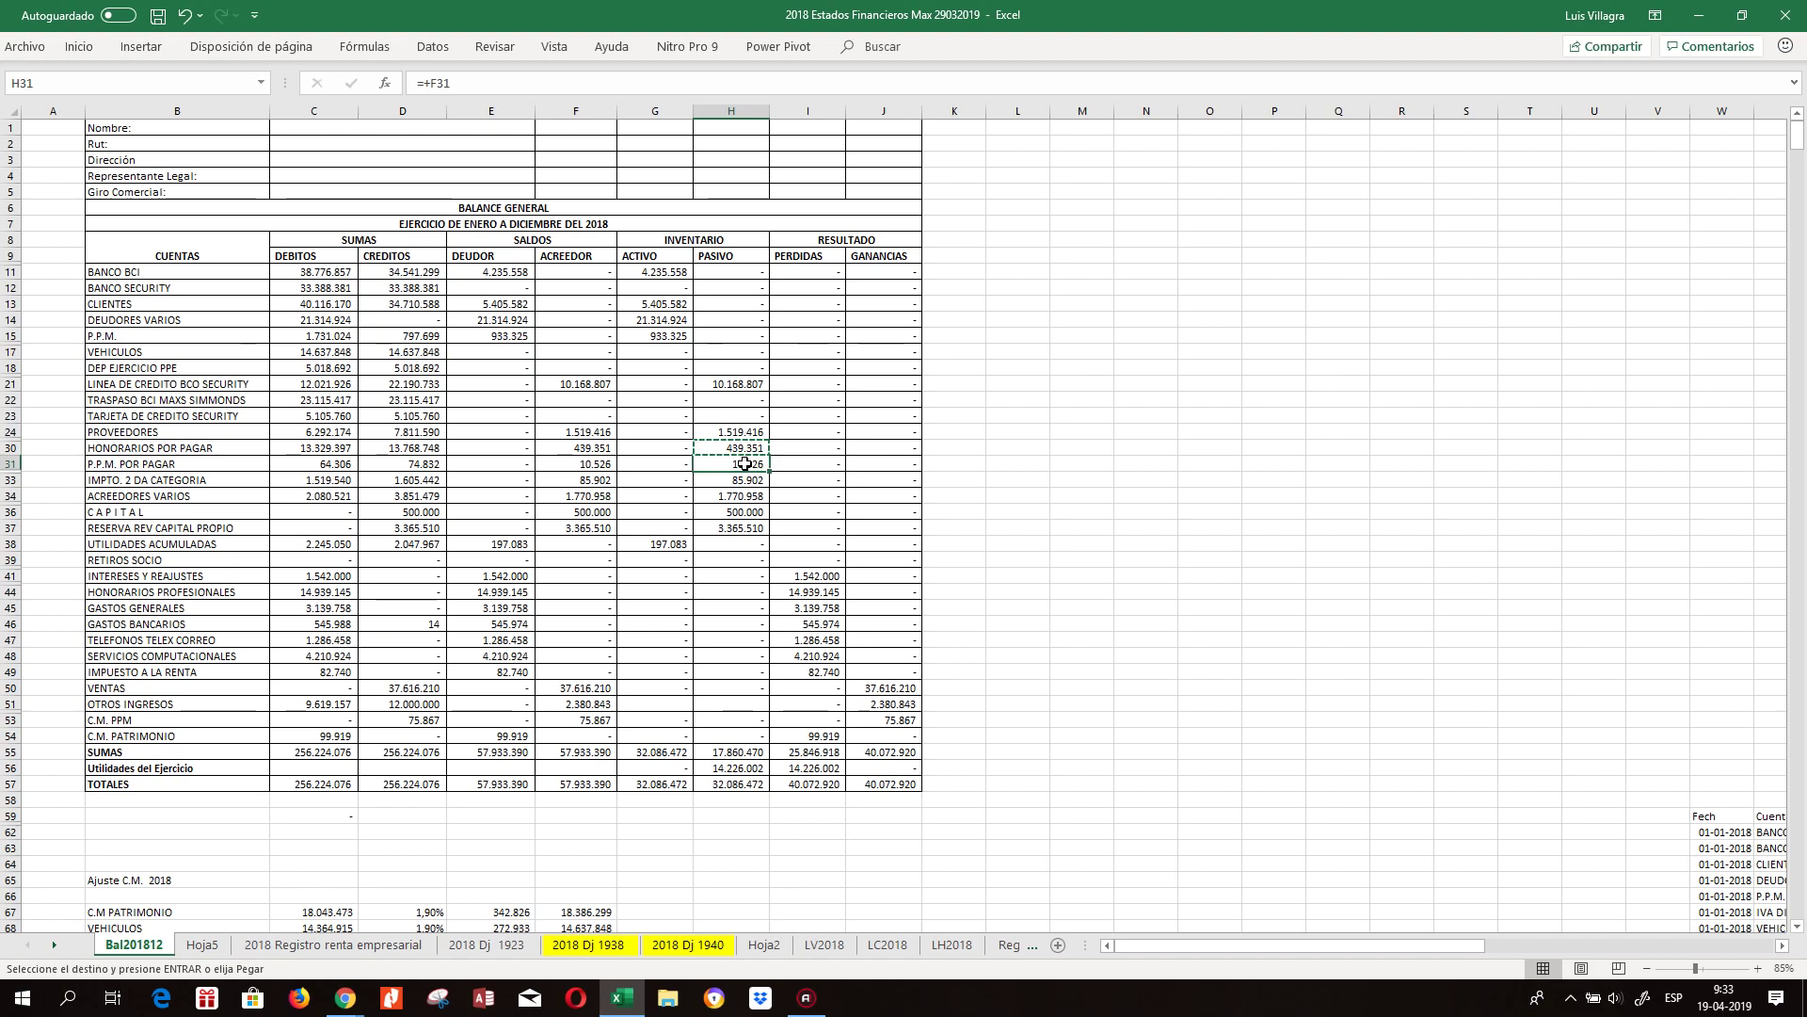
{"action": "right_click", "coordinate": [745, 465]}
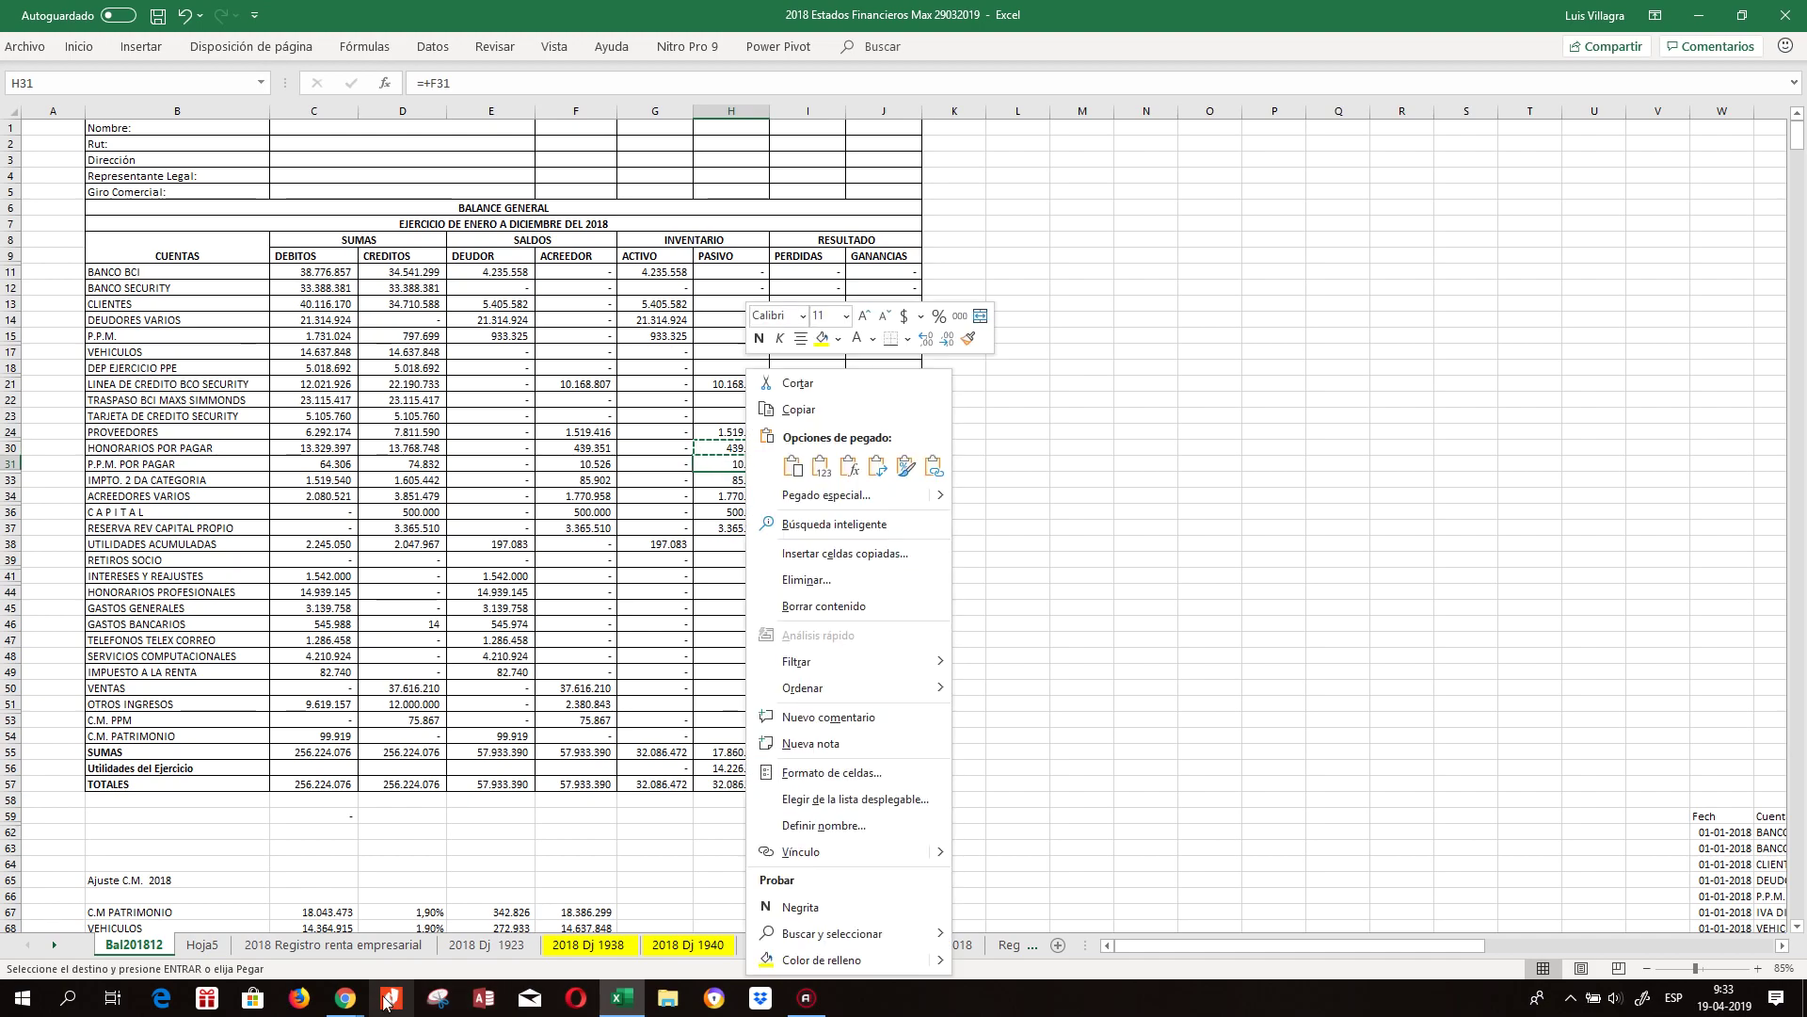
{"action": "left_click", "coordinate": [340, 997]}
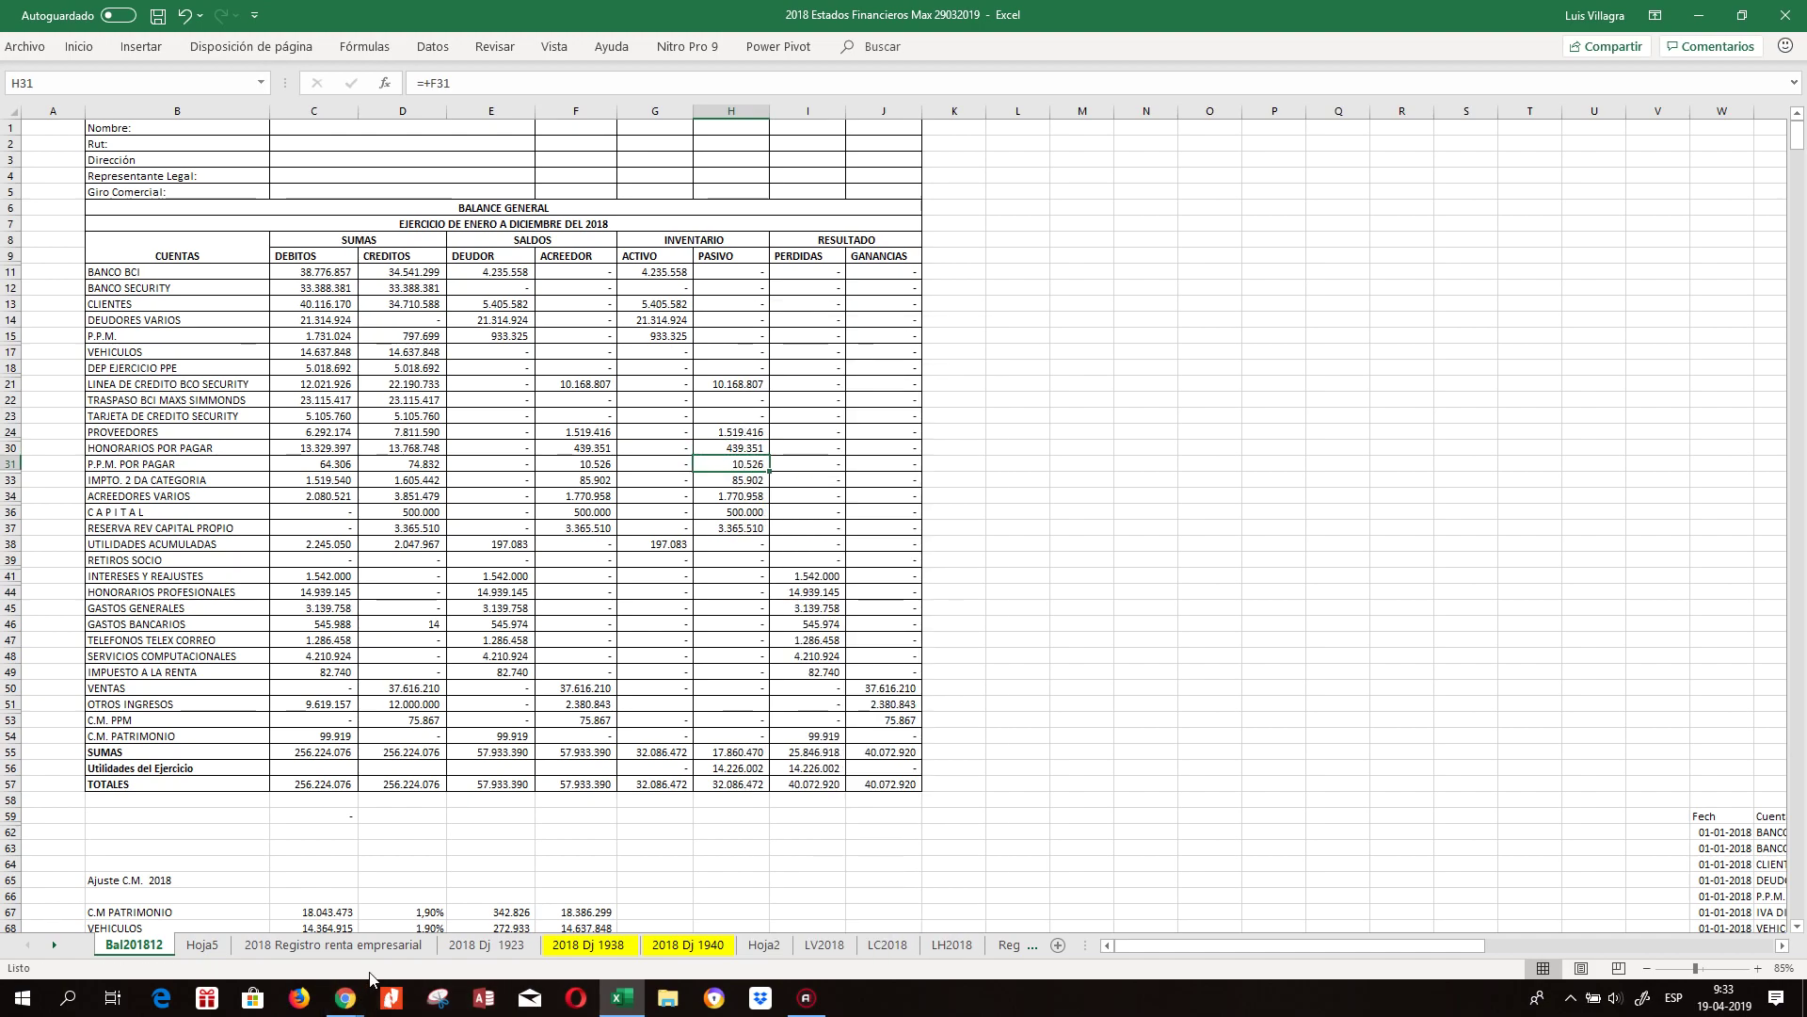
{"action": "key", "text": "ctrl+c"}
{"action": "mouse_move", "coordinate": [346, 997]}
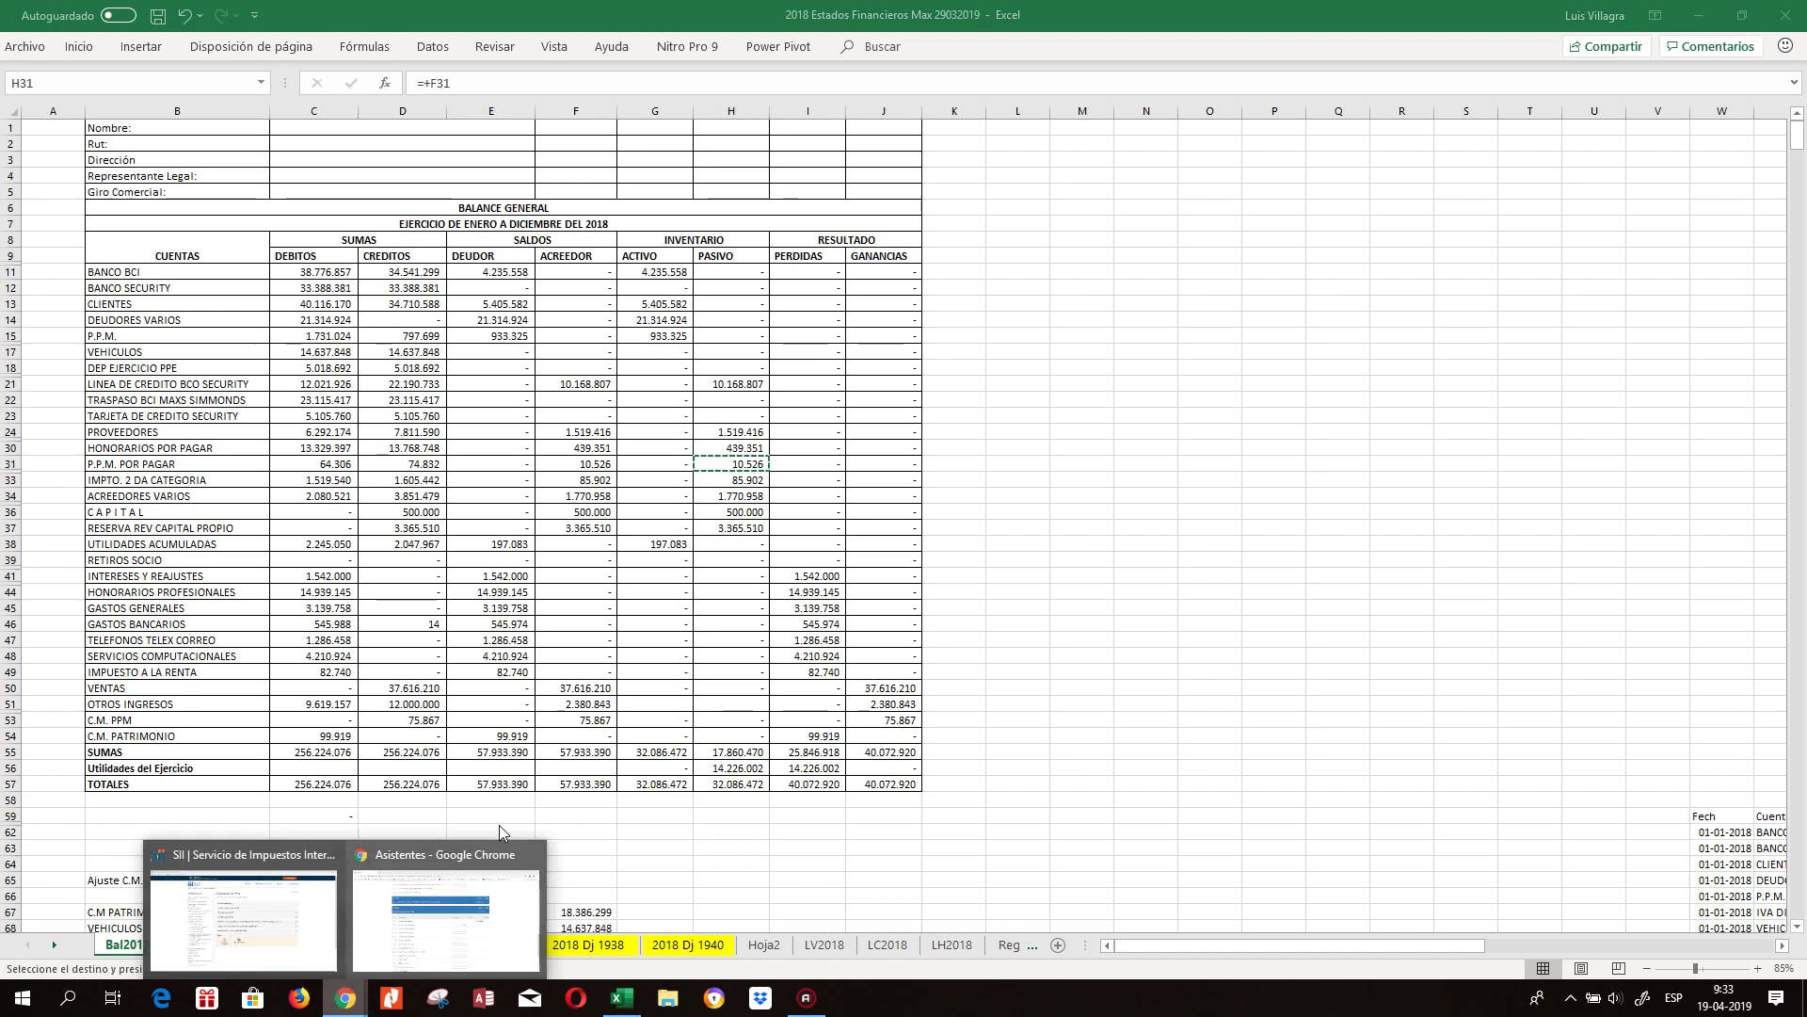
{"action": "left_click", "coordinate": [428, 941]}
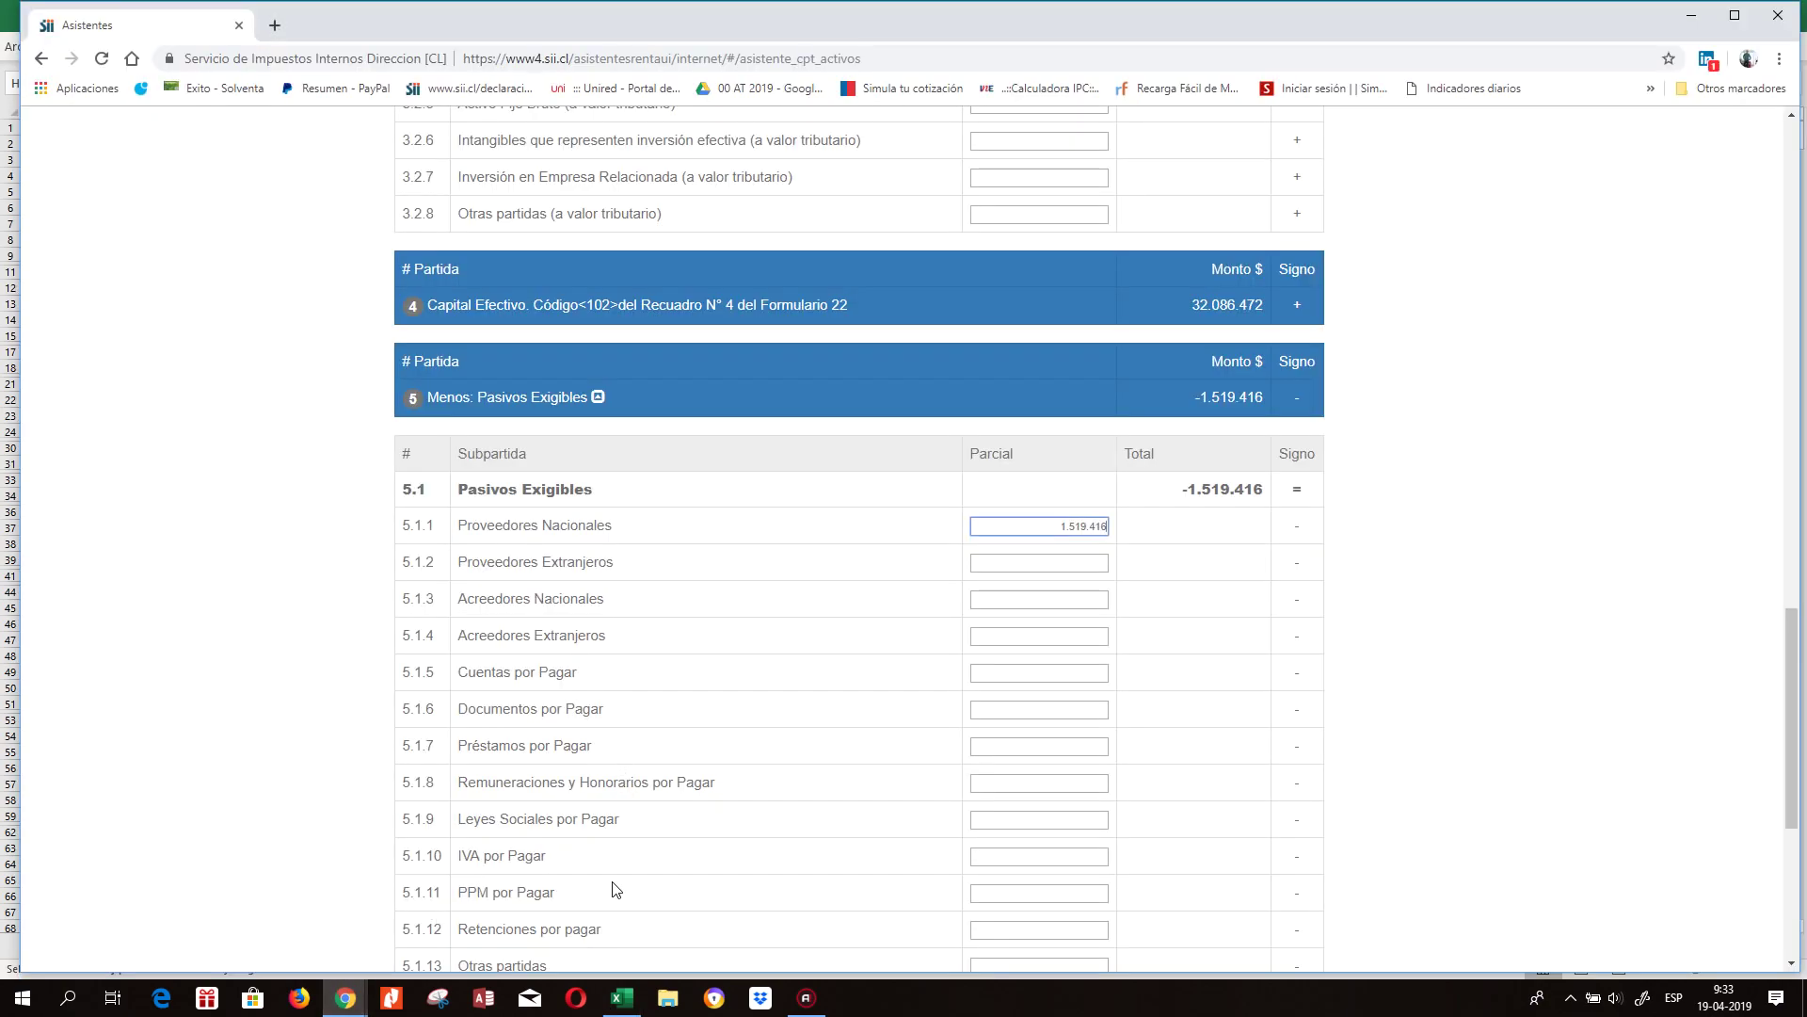
{"action": "left_click", "coordinate": [1015, 897]}
{"action": "key", "text": "ctrl+v"}
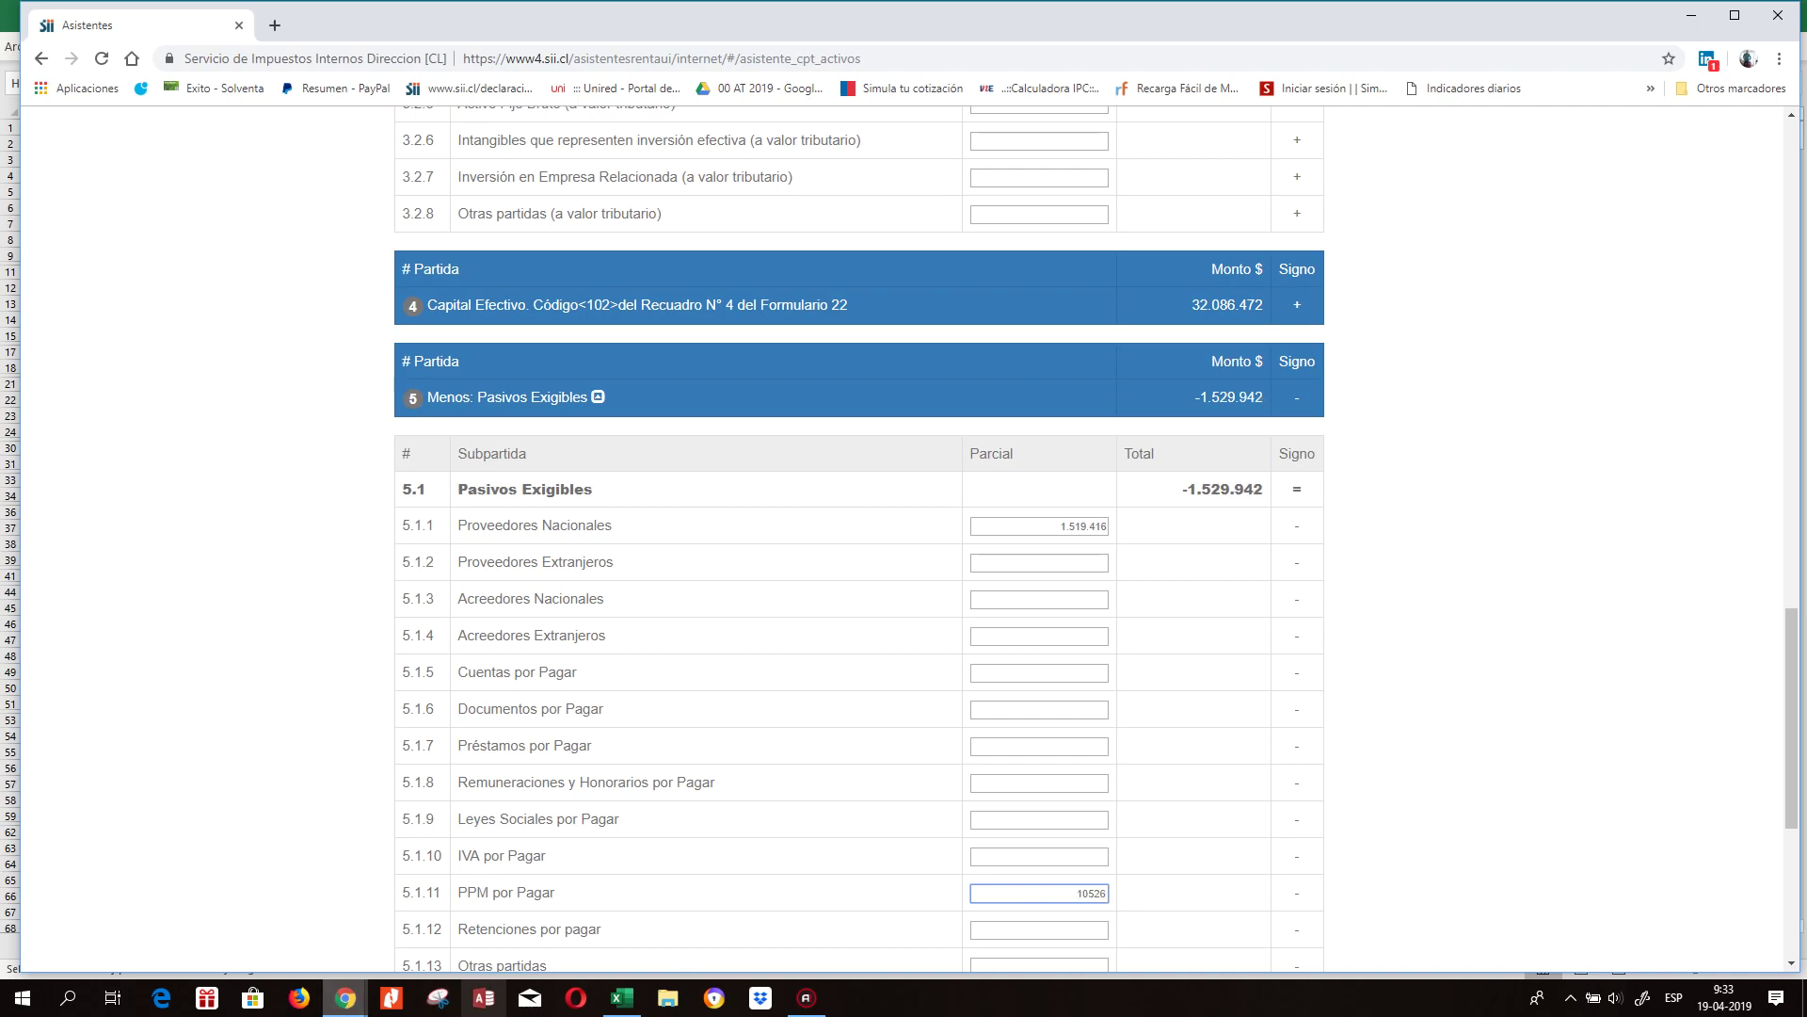
{"action": "left_click", "coordinate": [621, 998]}
{"action": "left_click", "coordinate": [741, 480]}
{"action": "key", "text": "ctrl+c"}
{"action": "mouse_move", "coordinate": [346, 1000]}
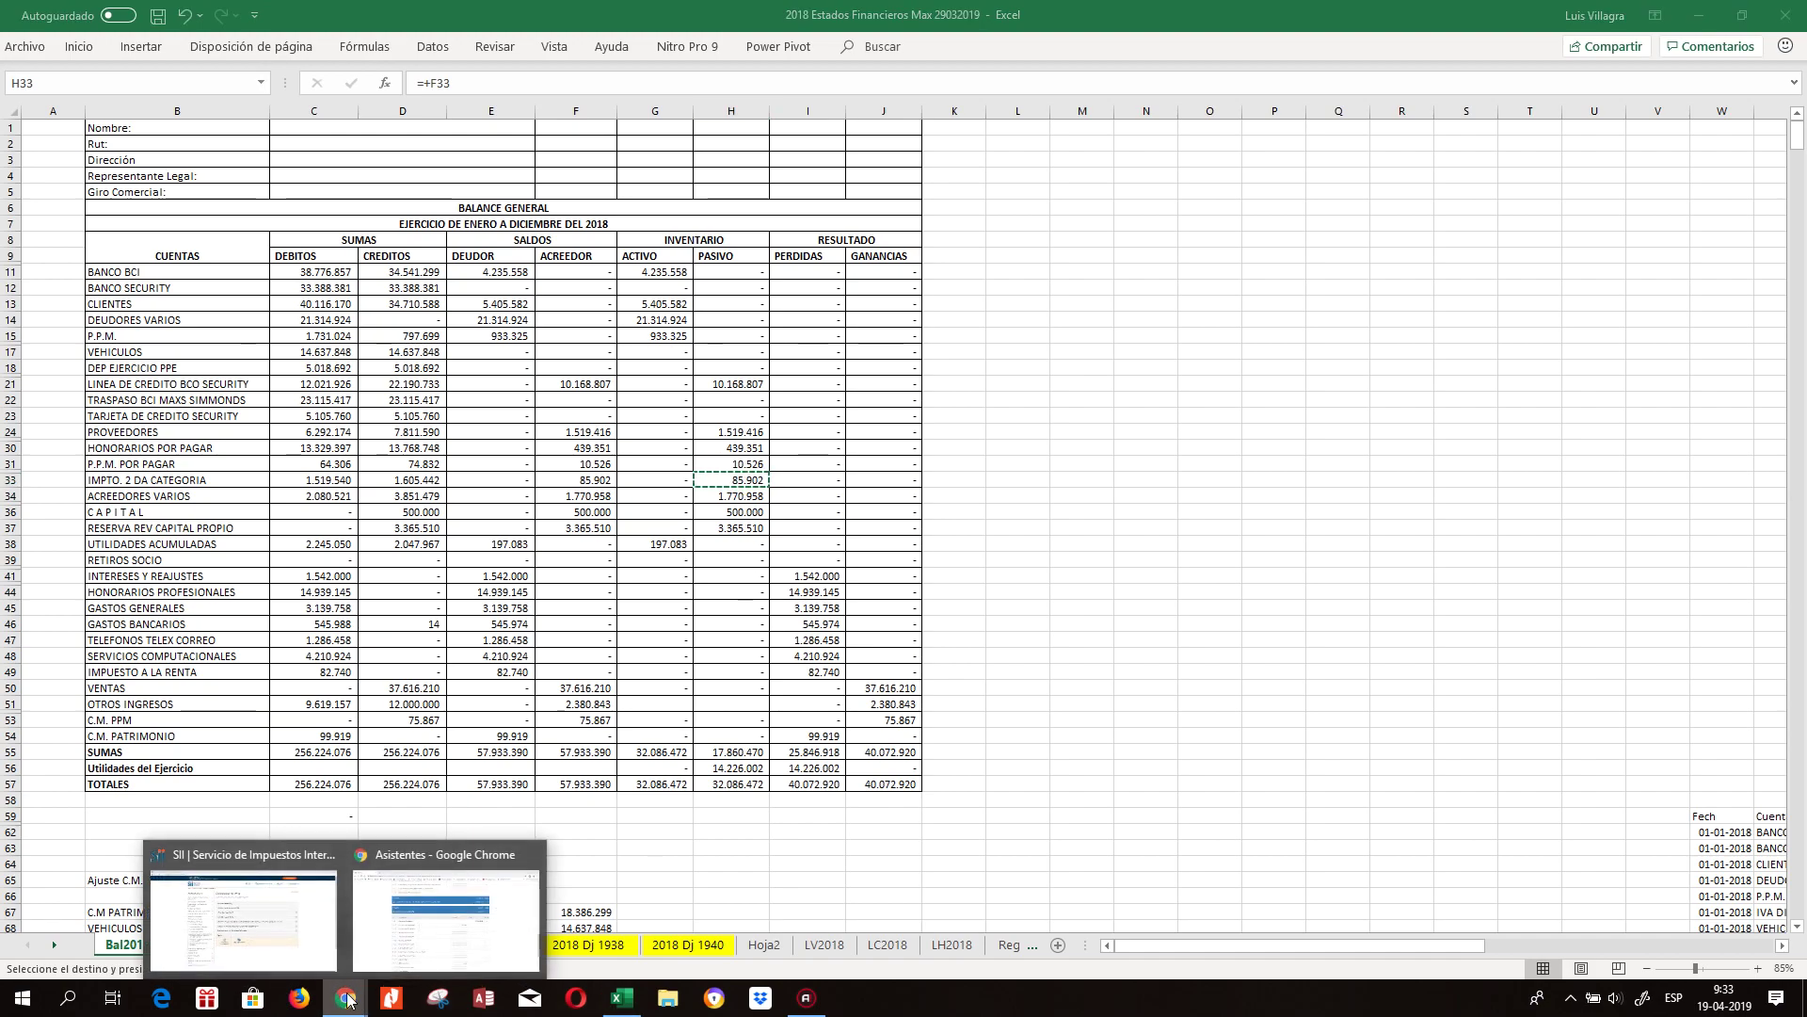
{"action": "left_click", "coordinate": [435, 923]}
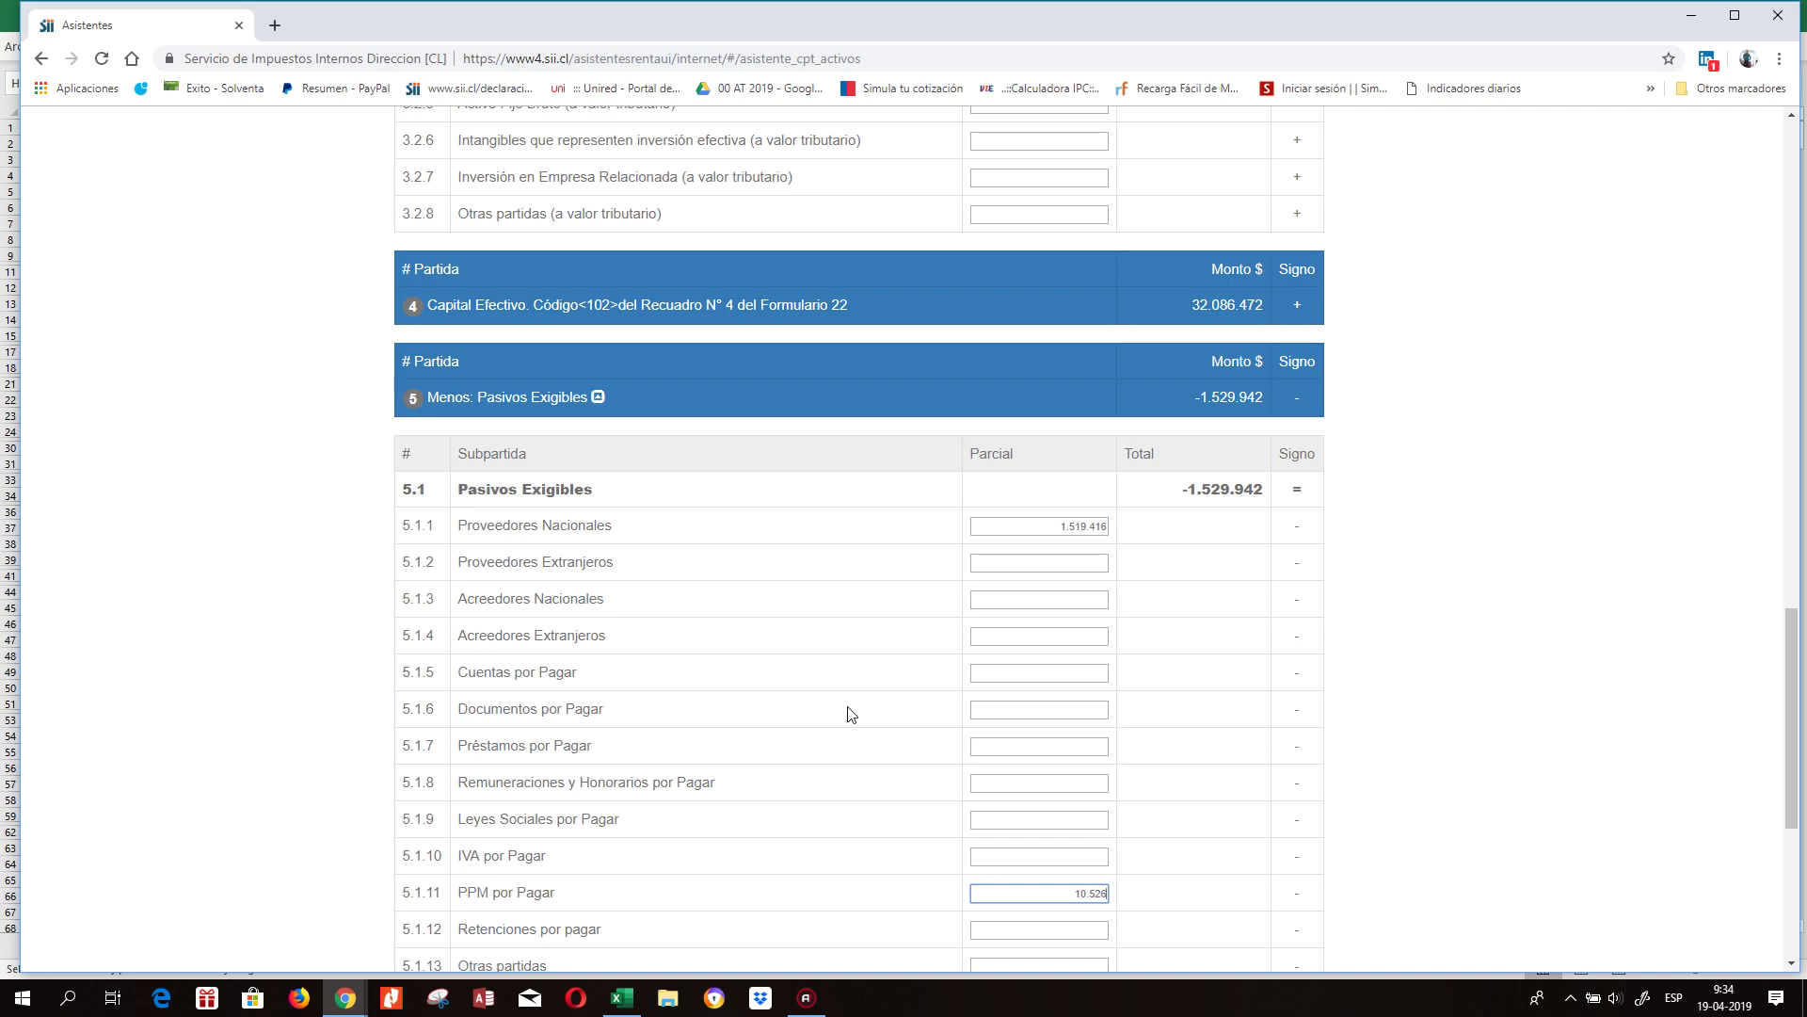
{"action": "scroll", "coordinate": [1788, 687], "scroll_direction": "down", "scroll_amount": 2}
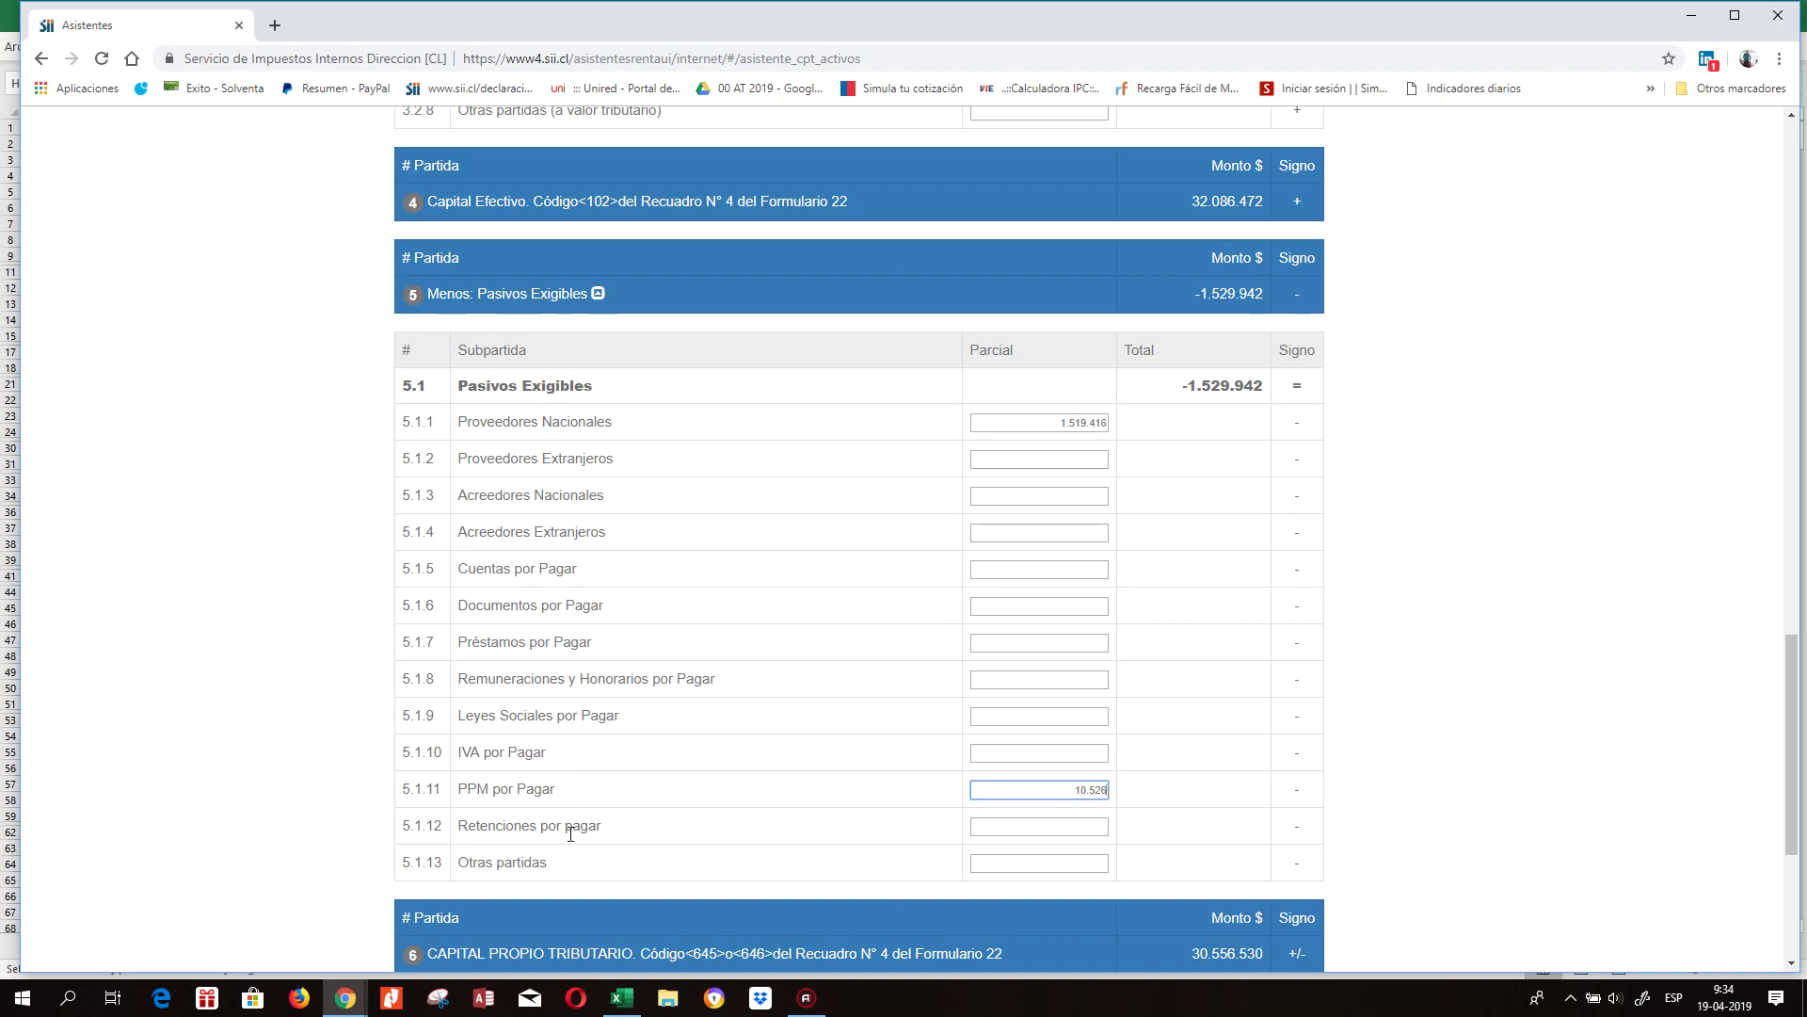
{"action": "left_click", "coordinate": [1023, 834]}
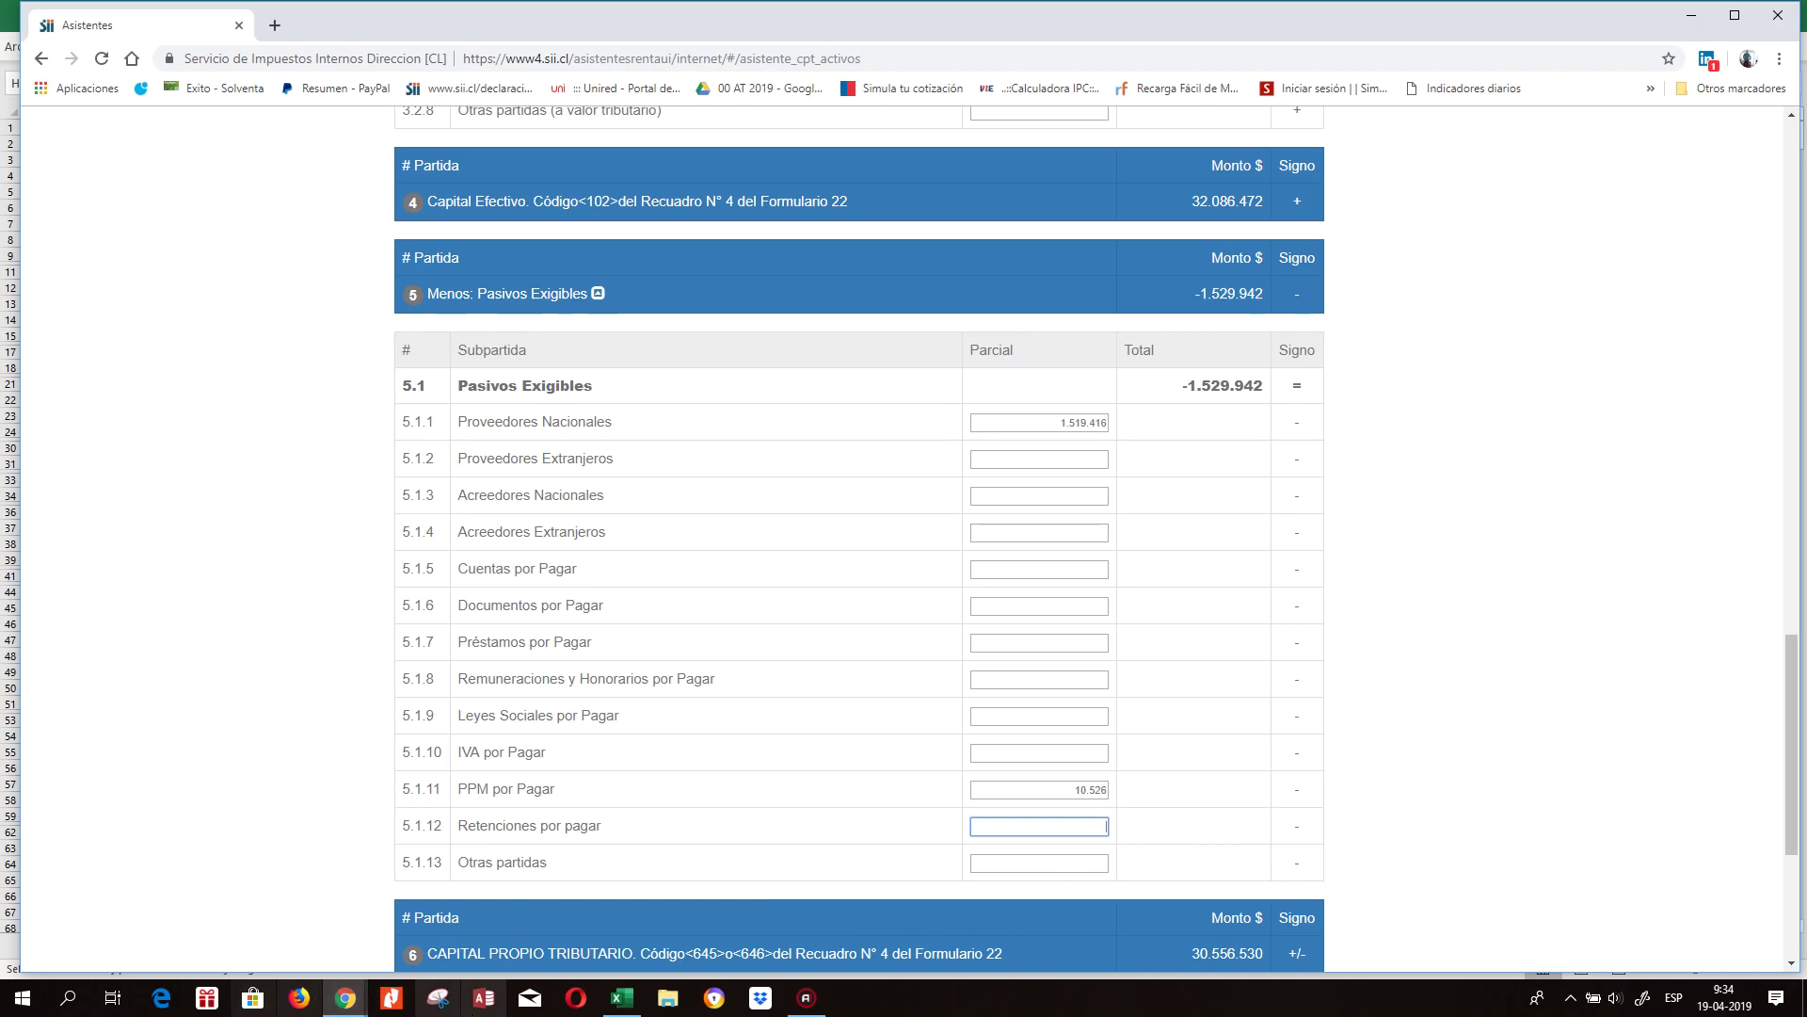
In Excel, sum the Pasivo amounts for Acreedores Varios, Impto. 2da Categoria and Honorarios por Pagar in L34 with the formula +H34+H33+H30.
{"action": "left_click", "coordinate": [621, 998]}
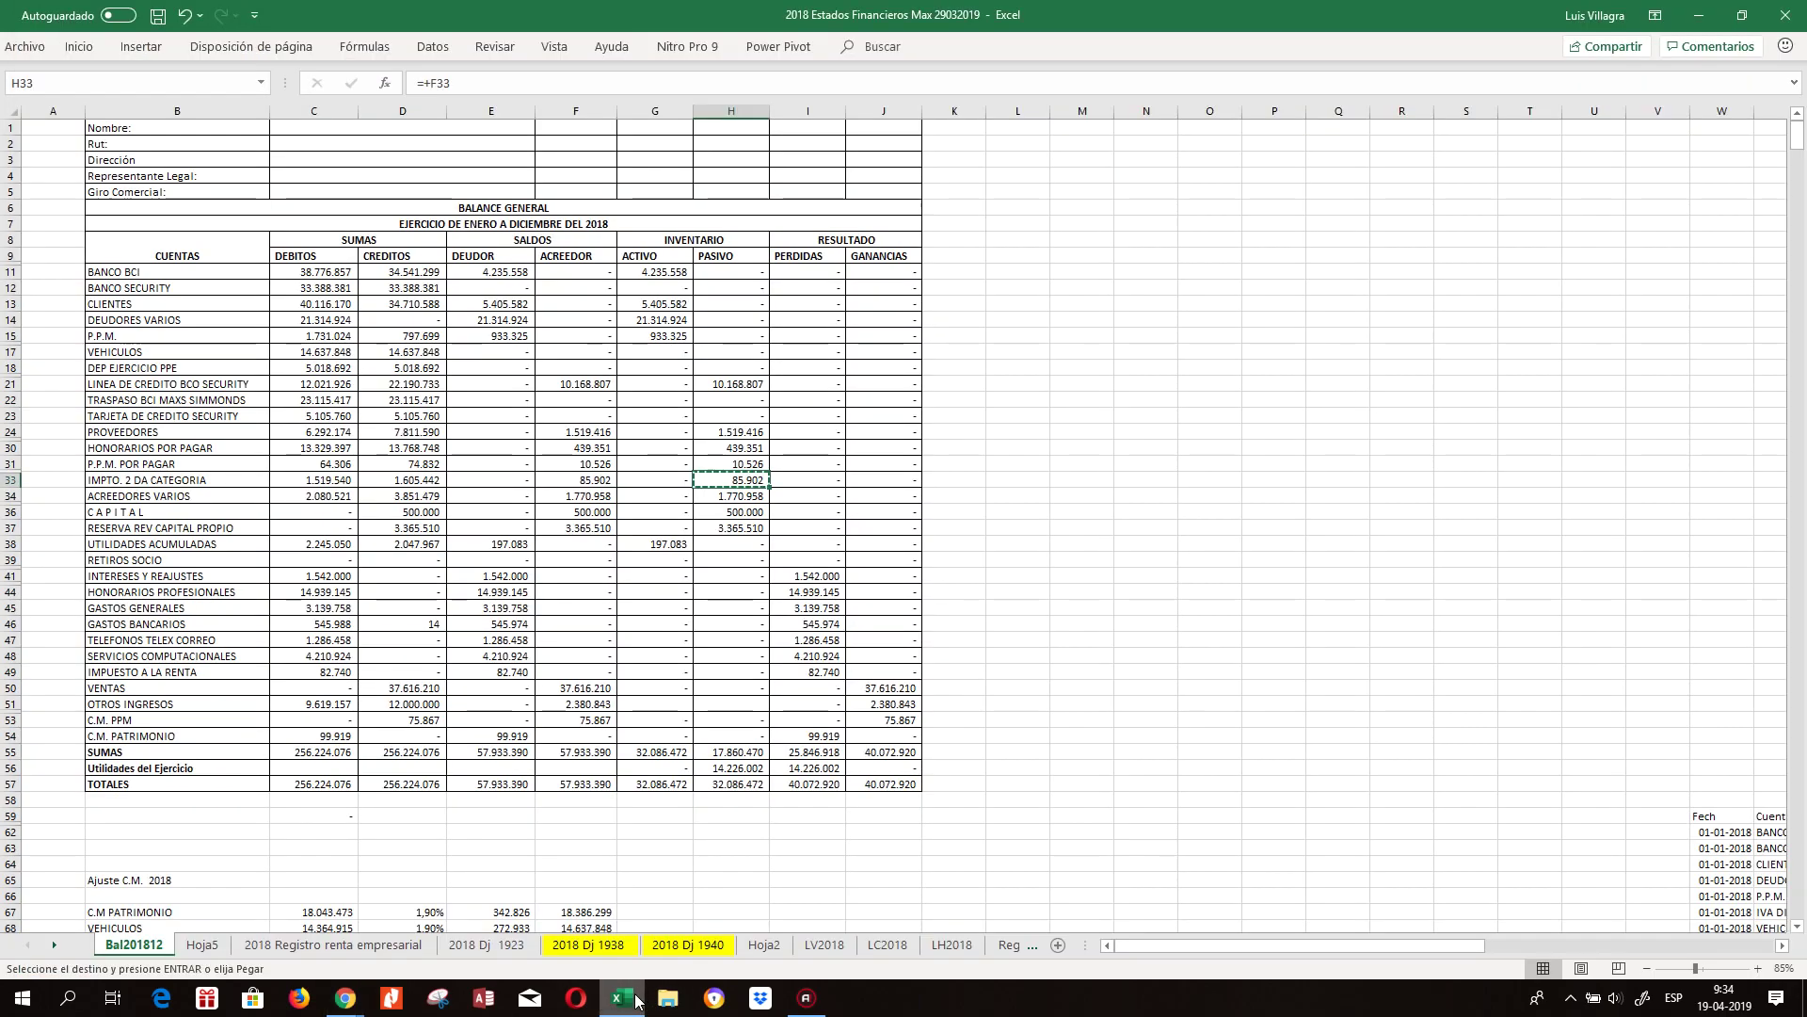
{"action": "left_click", "coordinate": [726, 496]}
{"action": "left_click", "coordinate": [1011, 499]}
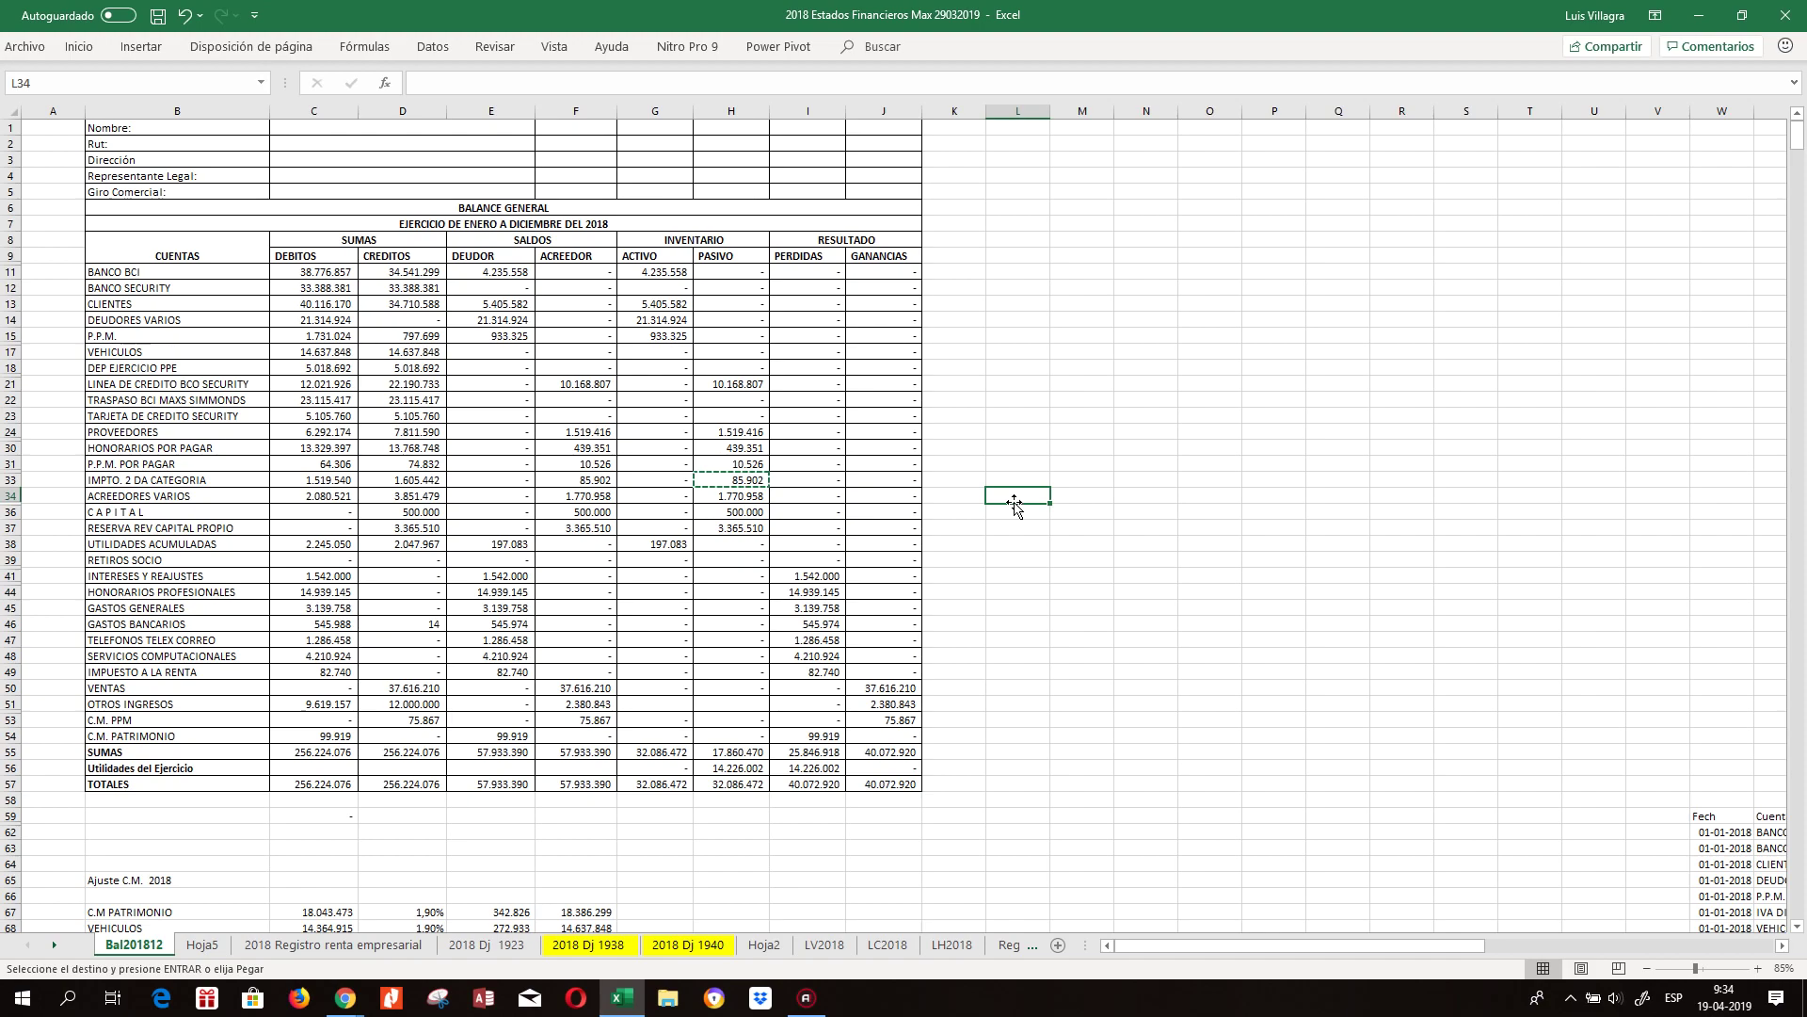
{"action": "type", "text": "+"}
{"action": "key", "text": "Left"}
{"action": "key", "text": "Left"}
{"action": "key", "text": "Left"}
{"action": "key", "text": "Left"}
{"action": "type", "text": "+"}
{"action": "key", "text": "Right"}
{"action": "key", "text": "Left"}
{"action": "key", "text": "Up"}
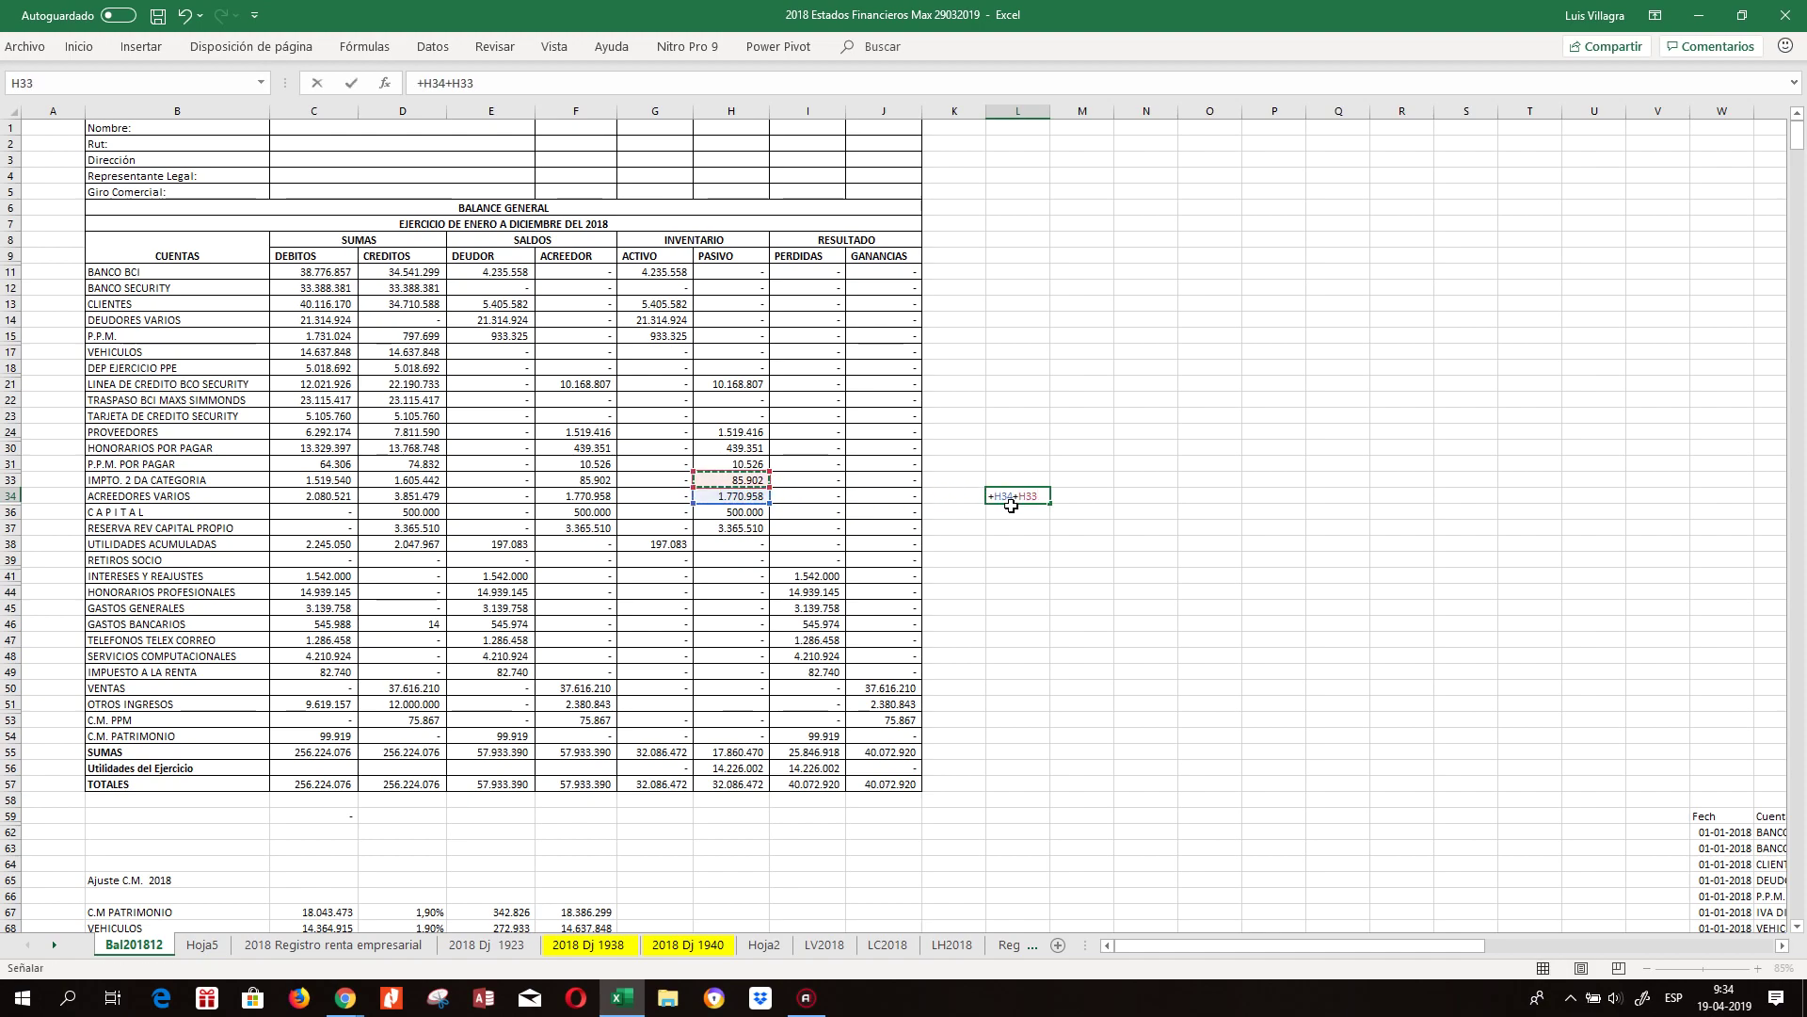
{"action": "type", "text": "+"}
{"action": "key", "text": "Up"}
{"action": "key", "text": "Up"}
{"action": "key", "text": "Left"}
{"action": "key", "text": "Left"}
{"action": "key", "text": "Left"}
{"action": "key", "text": "Up"}
{"action": "key", "text": "Up"}
{"action": "key", "text": "Left"}
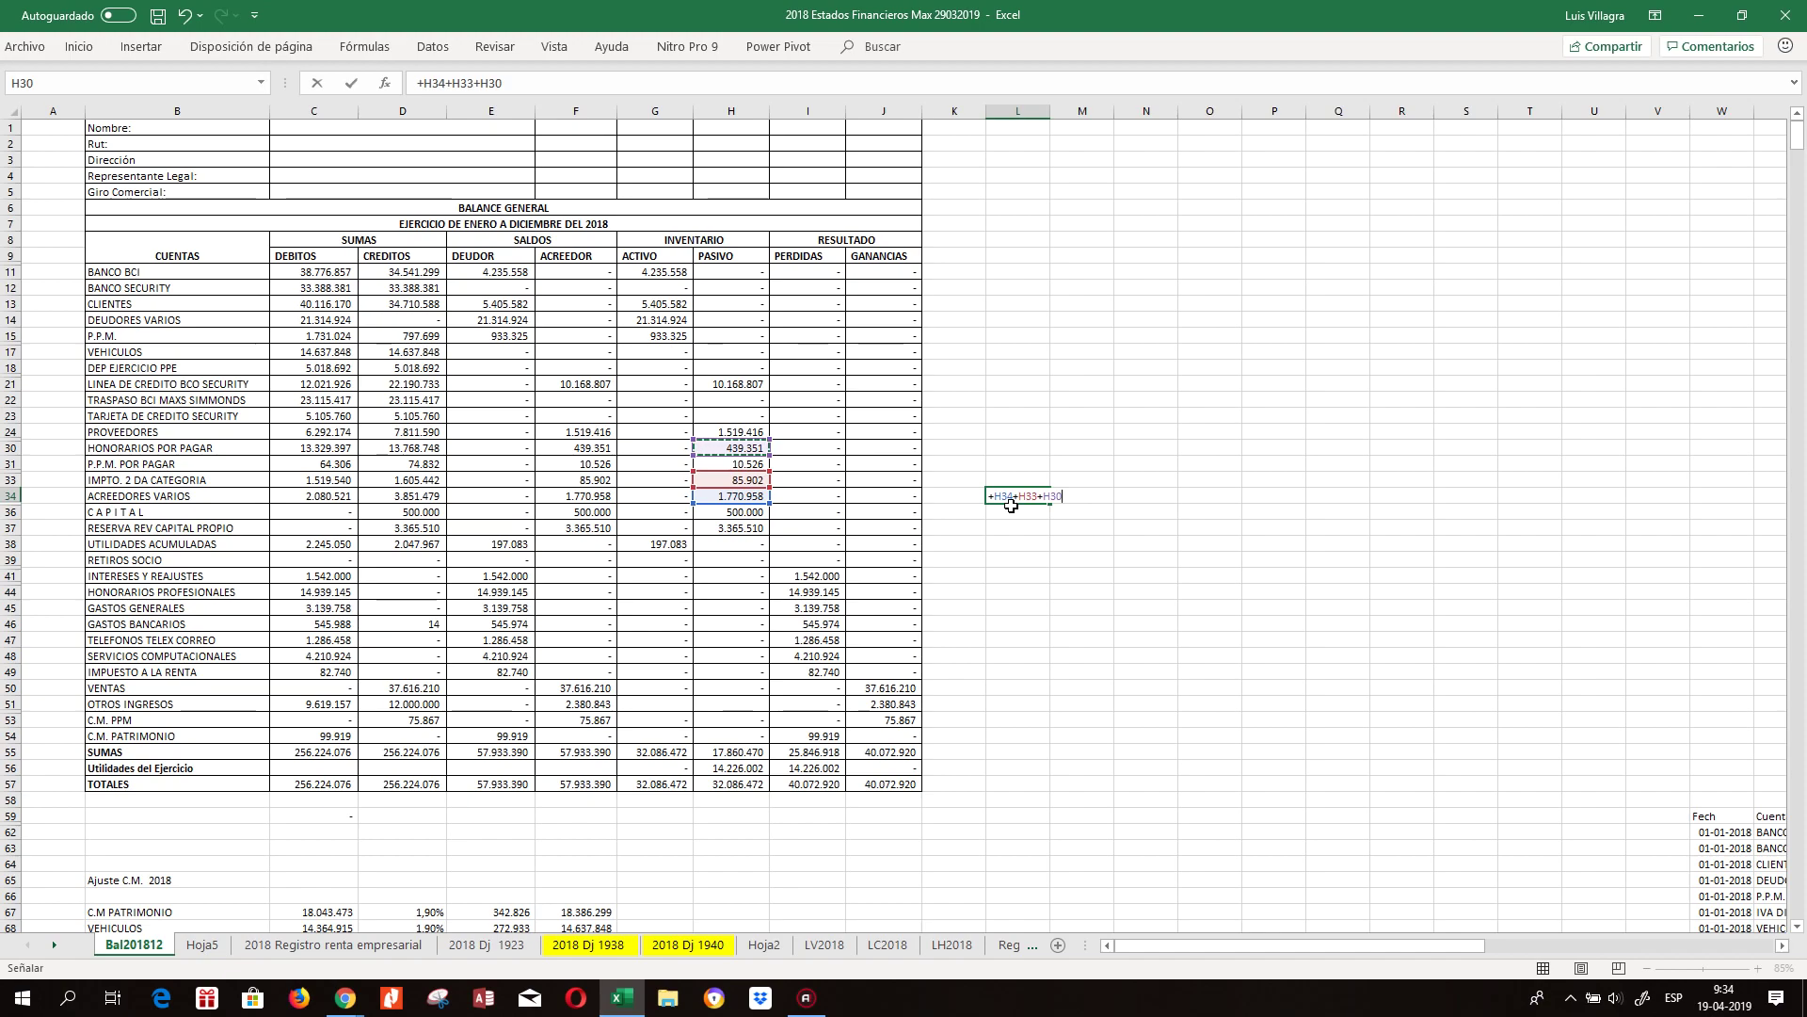
{"action": "key", "text": "ctrl+Return"}
Copy the L34 sum, 2.296.211, into 5.1.13 Otras partidas in the Chrome form.
{"action": "key", "text": "ctrl+c"}
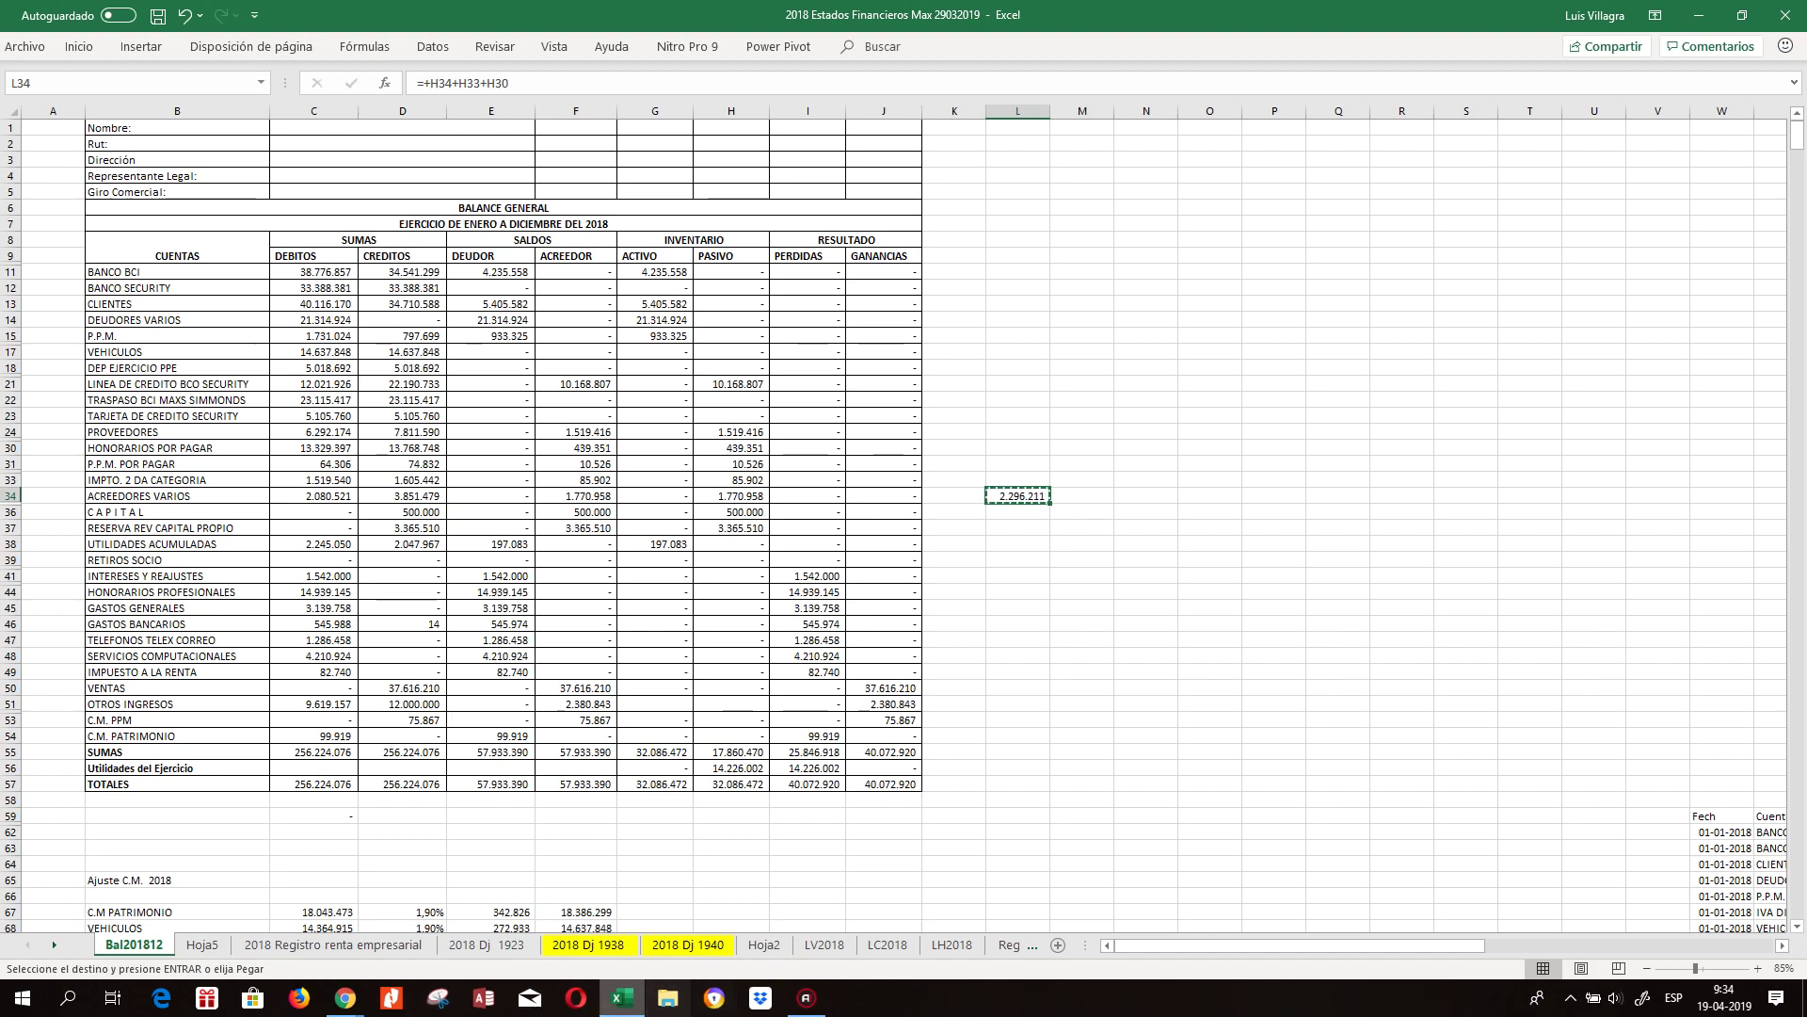
{"action": "mouse_move", "coordinate": [344, 1003]}
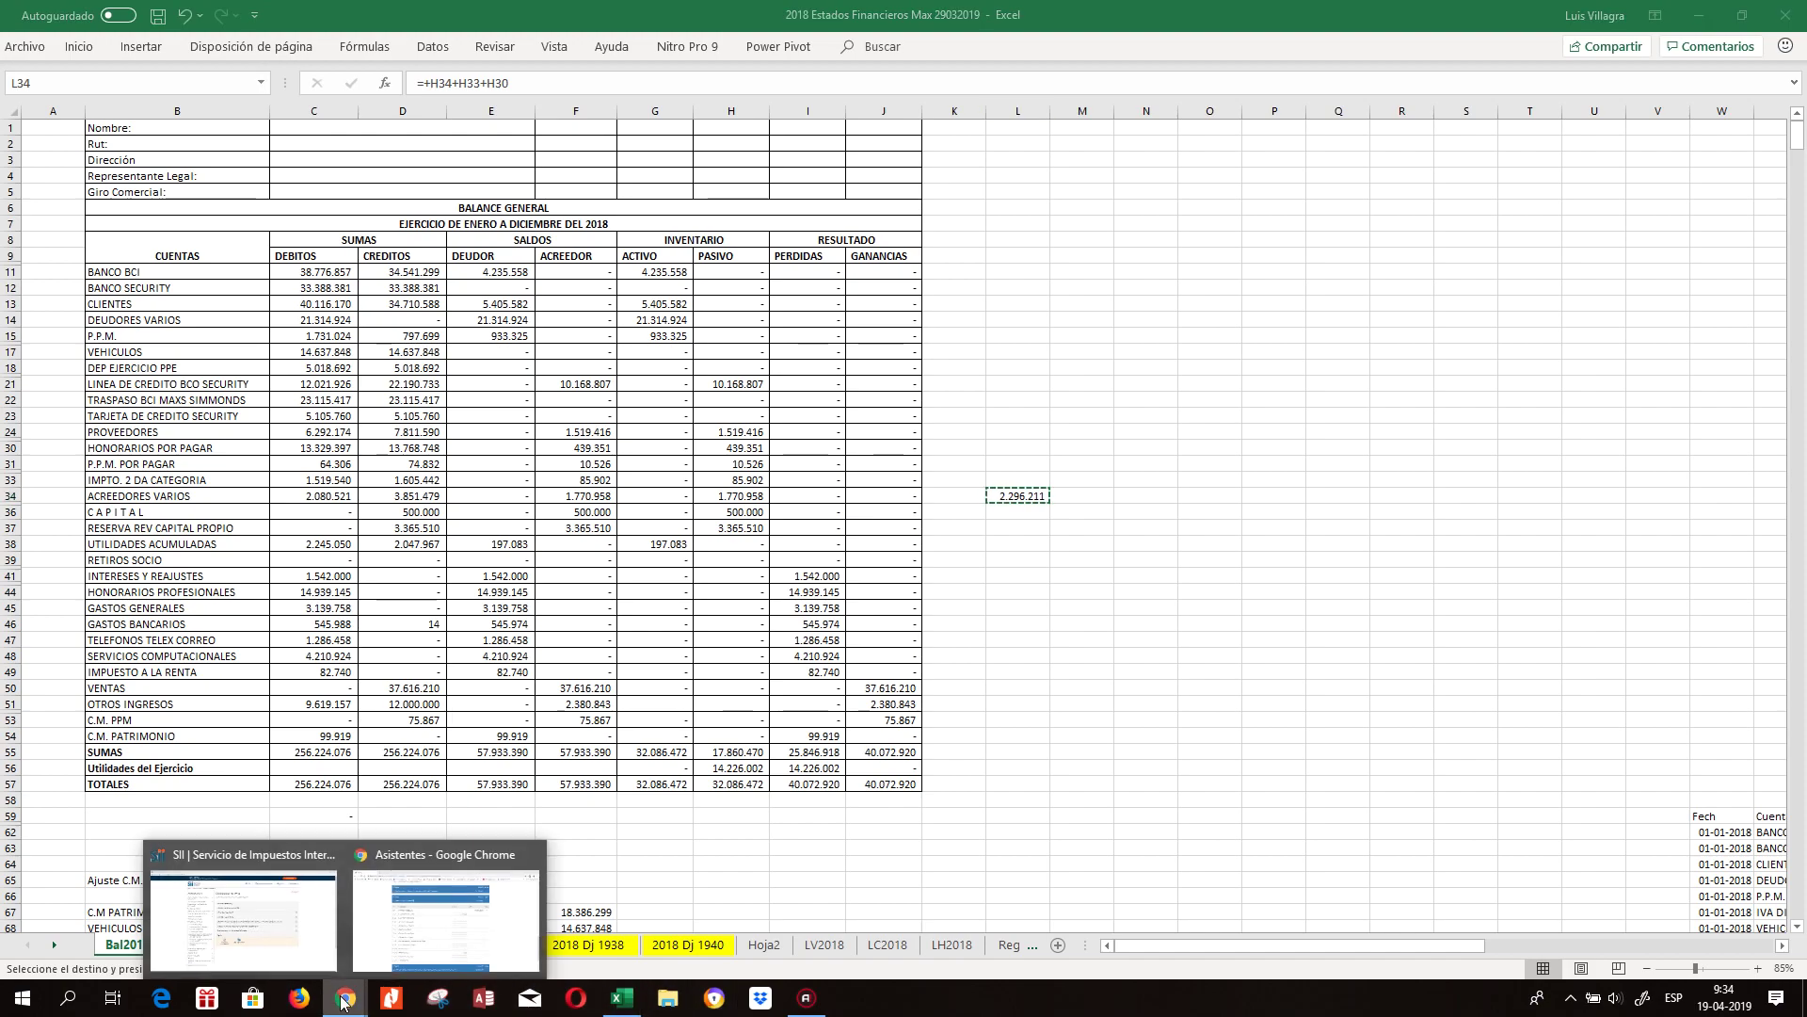
{"action": "left_click", "coordinate": [436, 925]}
{"action": "left_click", "coordinate": [1058, 864]}
{"action": "key", "text": "ctrl+v"}
{"action": "left_click", "coordinate": [1165, 862]}
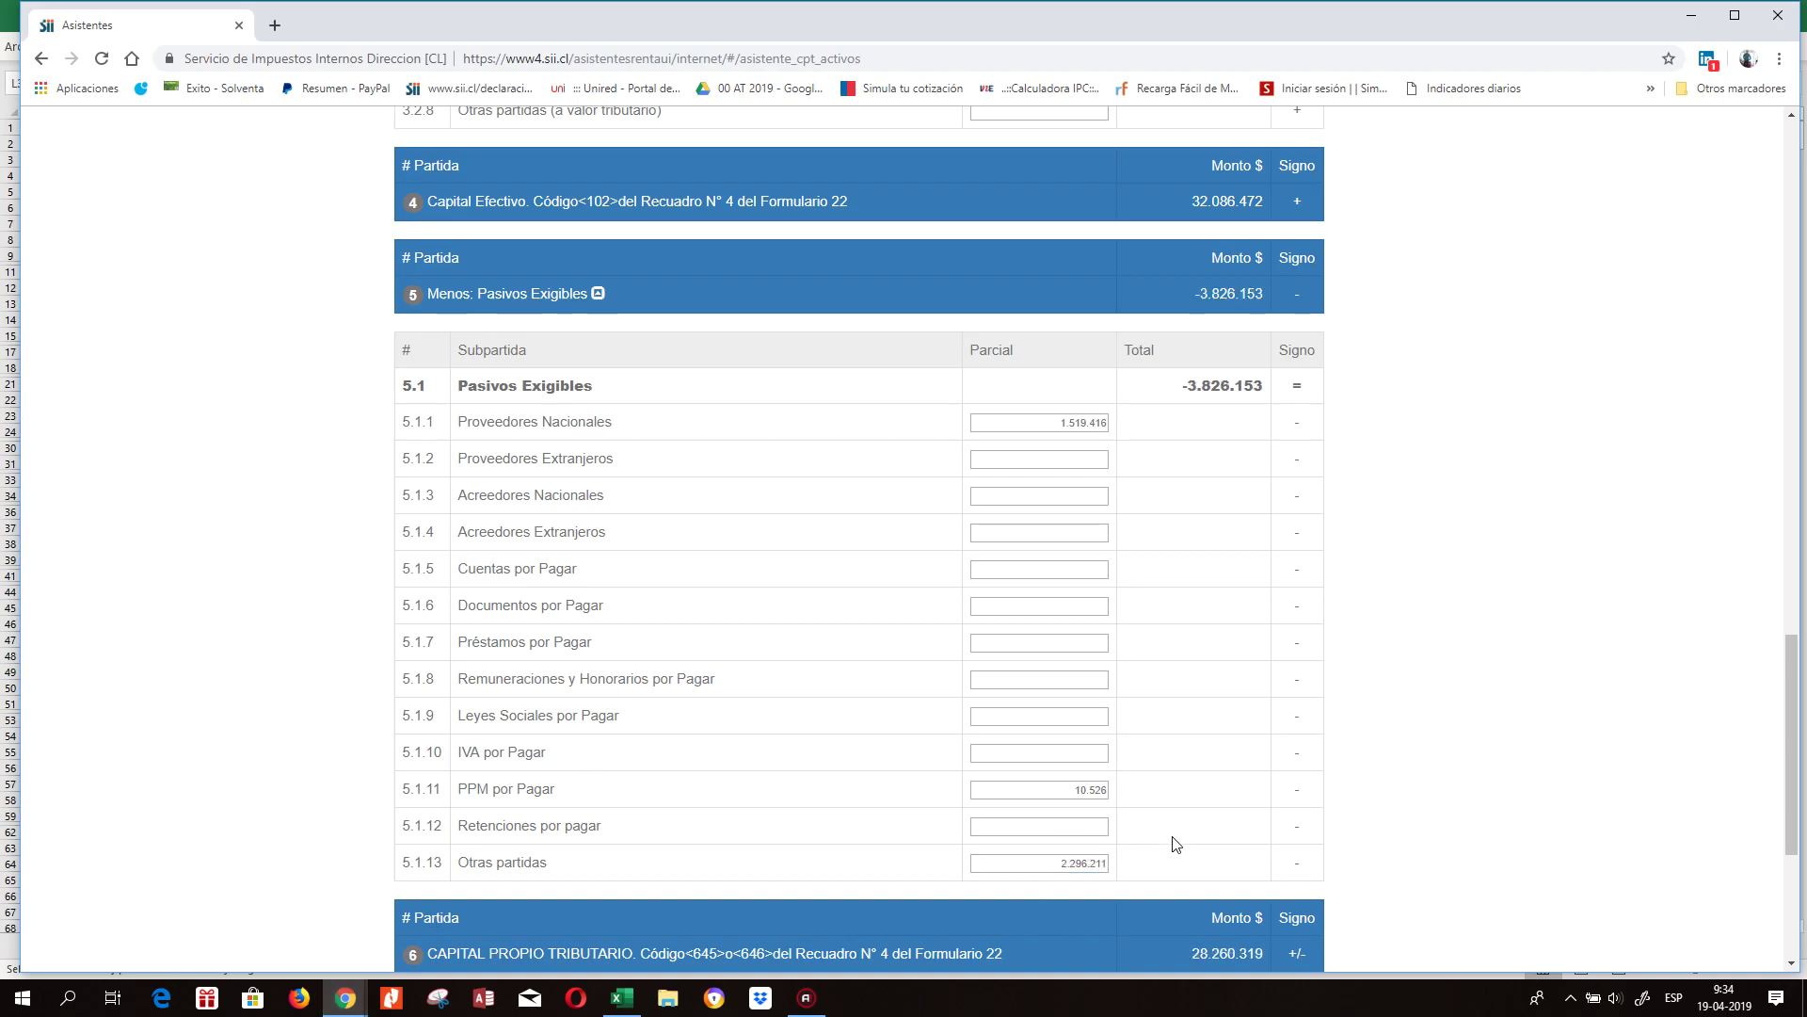
Compare the Capital Propio Tributario in section 6 of the form with cell D94 of the Excel sheet Bal201812.
{"action": "left_click_drag", "start_coordinate": [1795, 663], "coordinate": [1795, 700]}
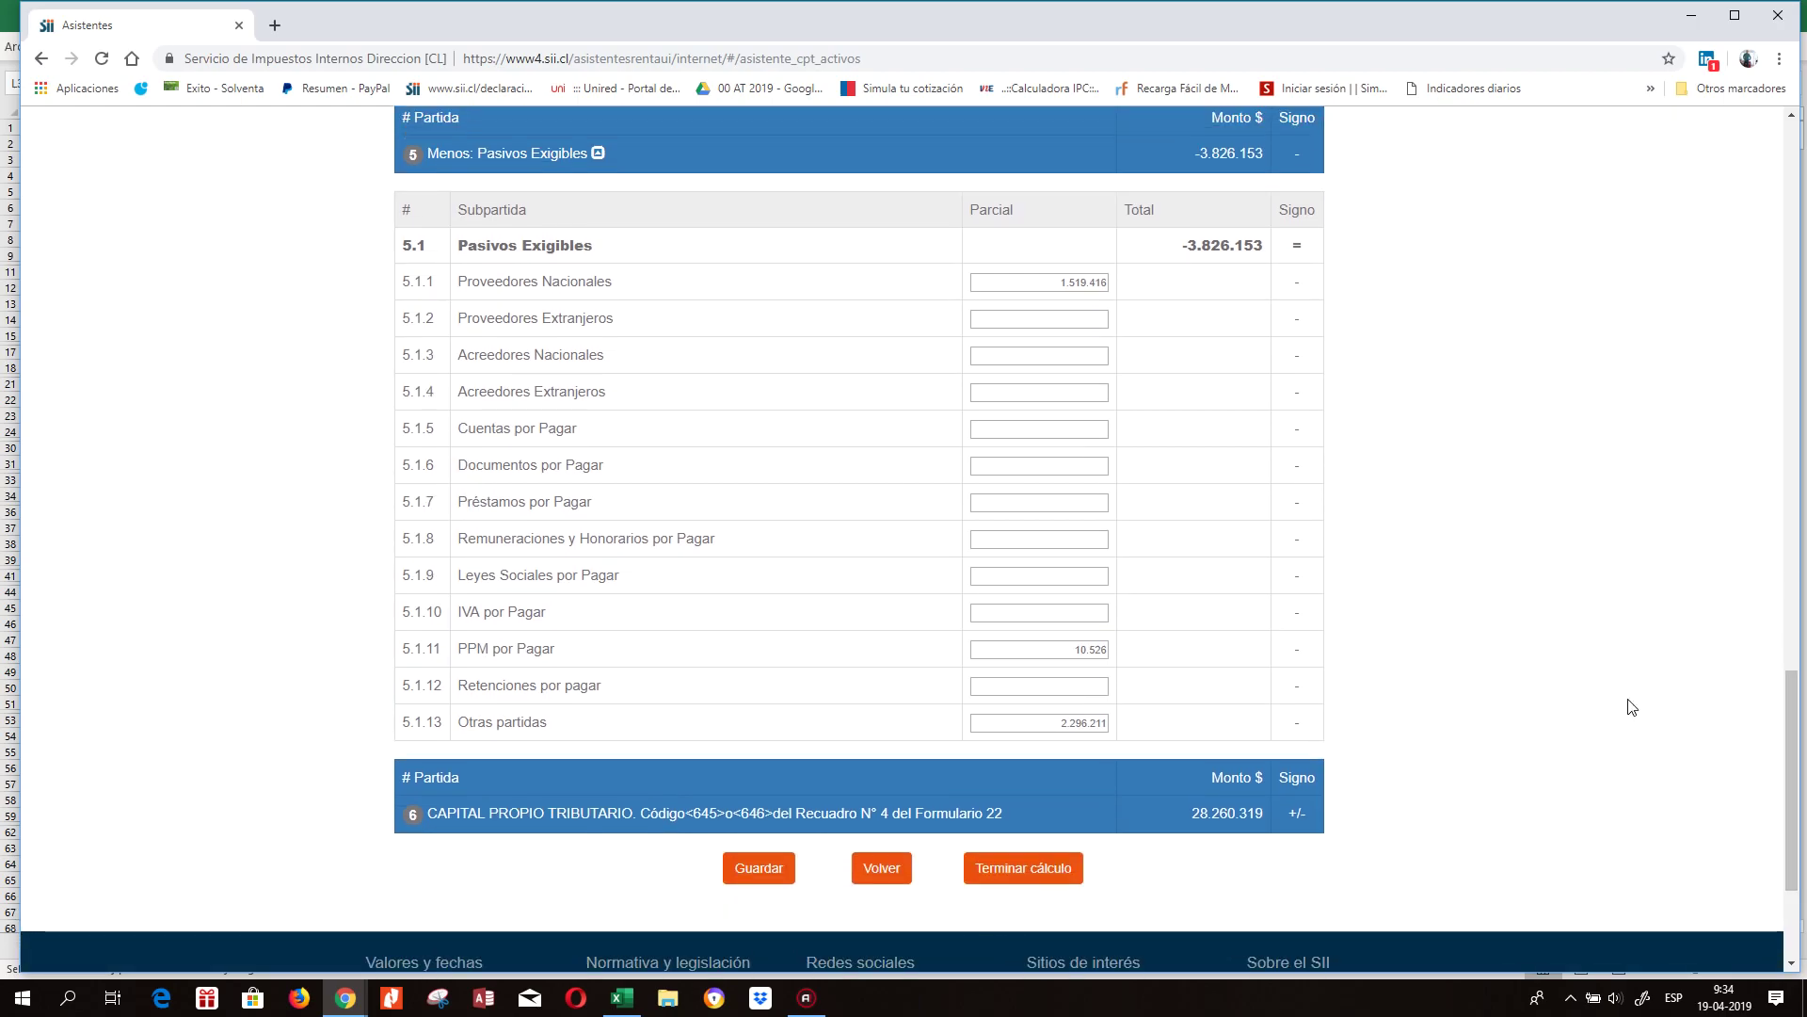
{"action": "left_click", "coordinate": [623, 998]}
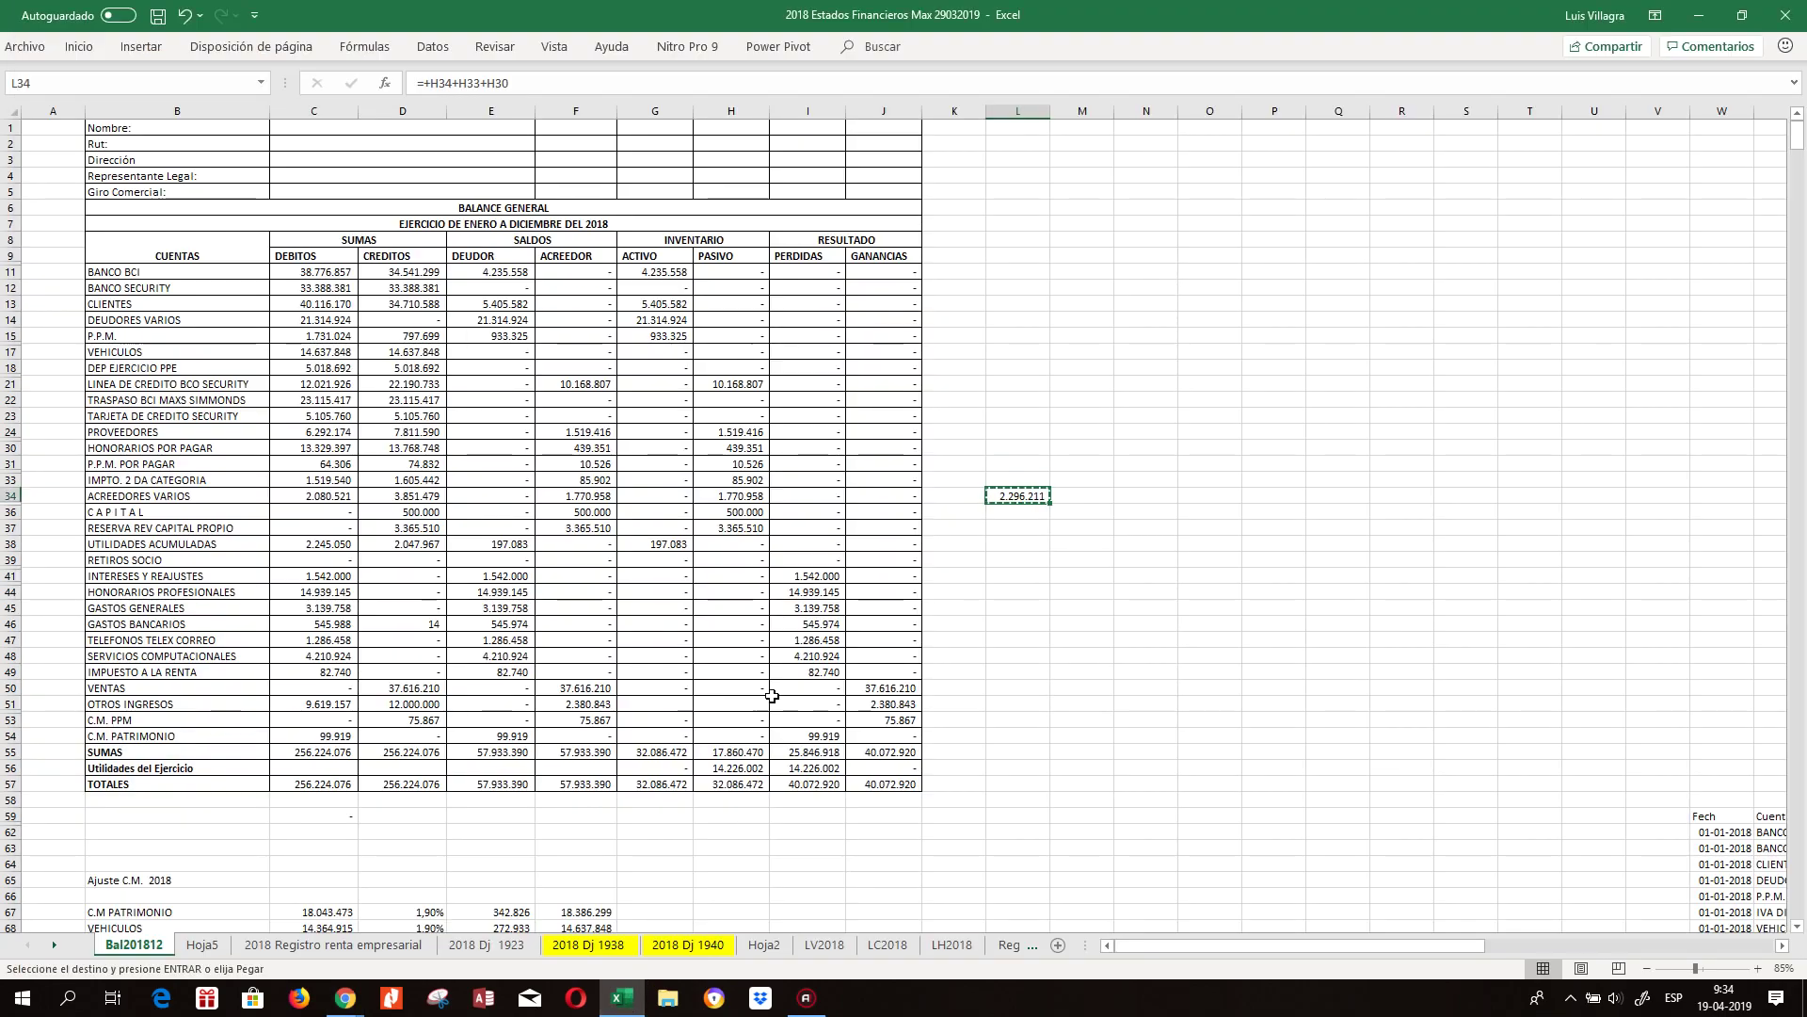
{"action": "scroll", "coordinate": [571, 846], "scroll_direction": "down", "scroll_amount": 4}
{"action": "scroll", "coordinate": [571, 846], "scroll_direction": "down", "scroll_amount": 12}
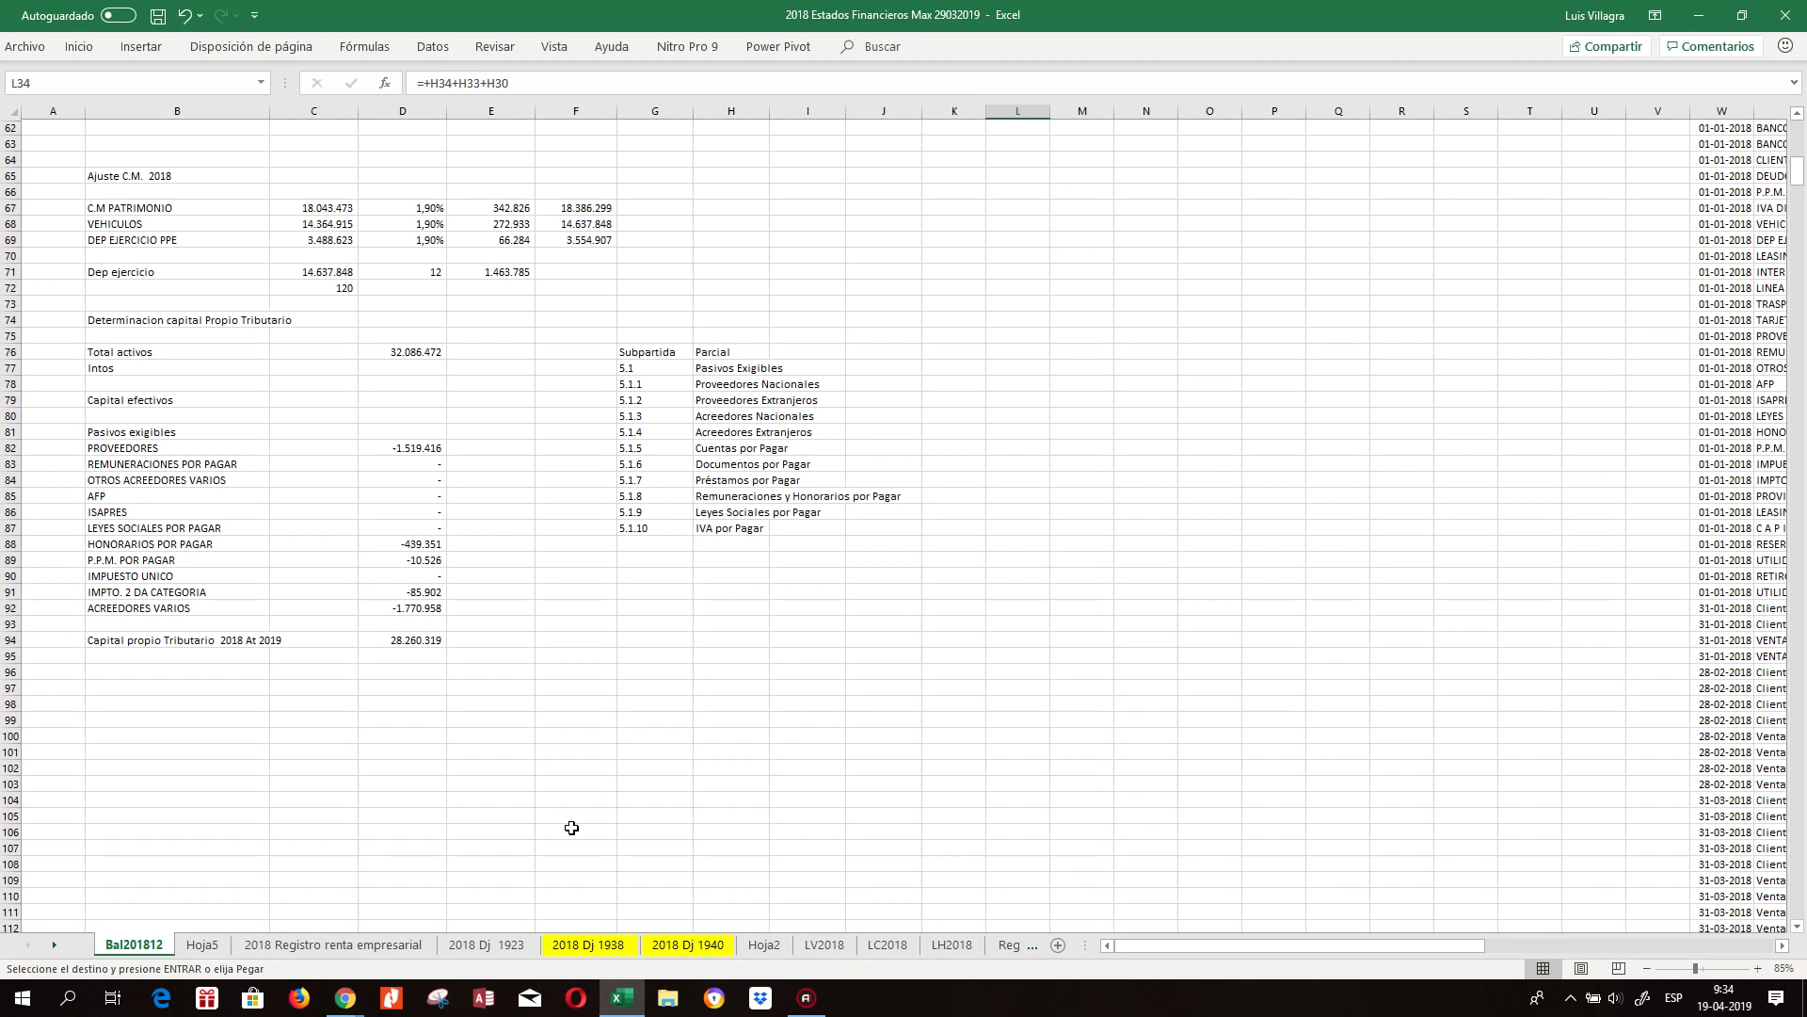
{"action": "left_click", "coordinate": [424, 640]}
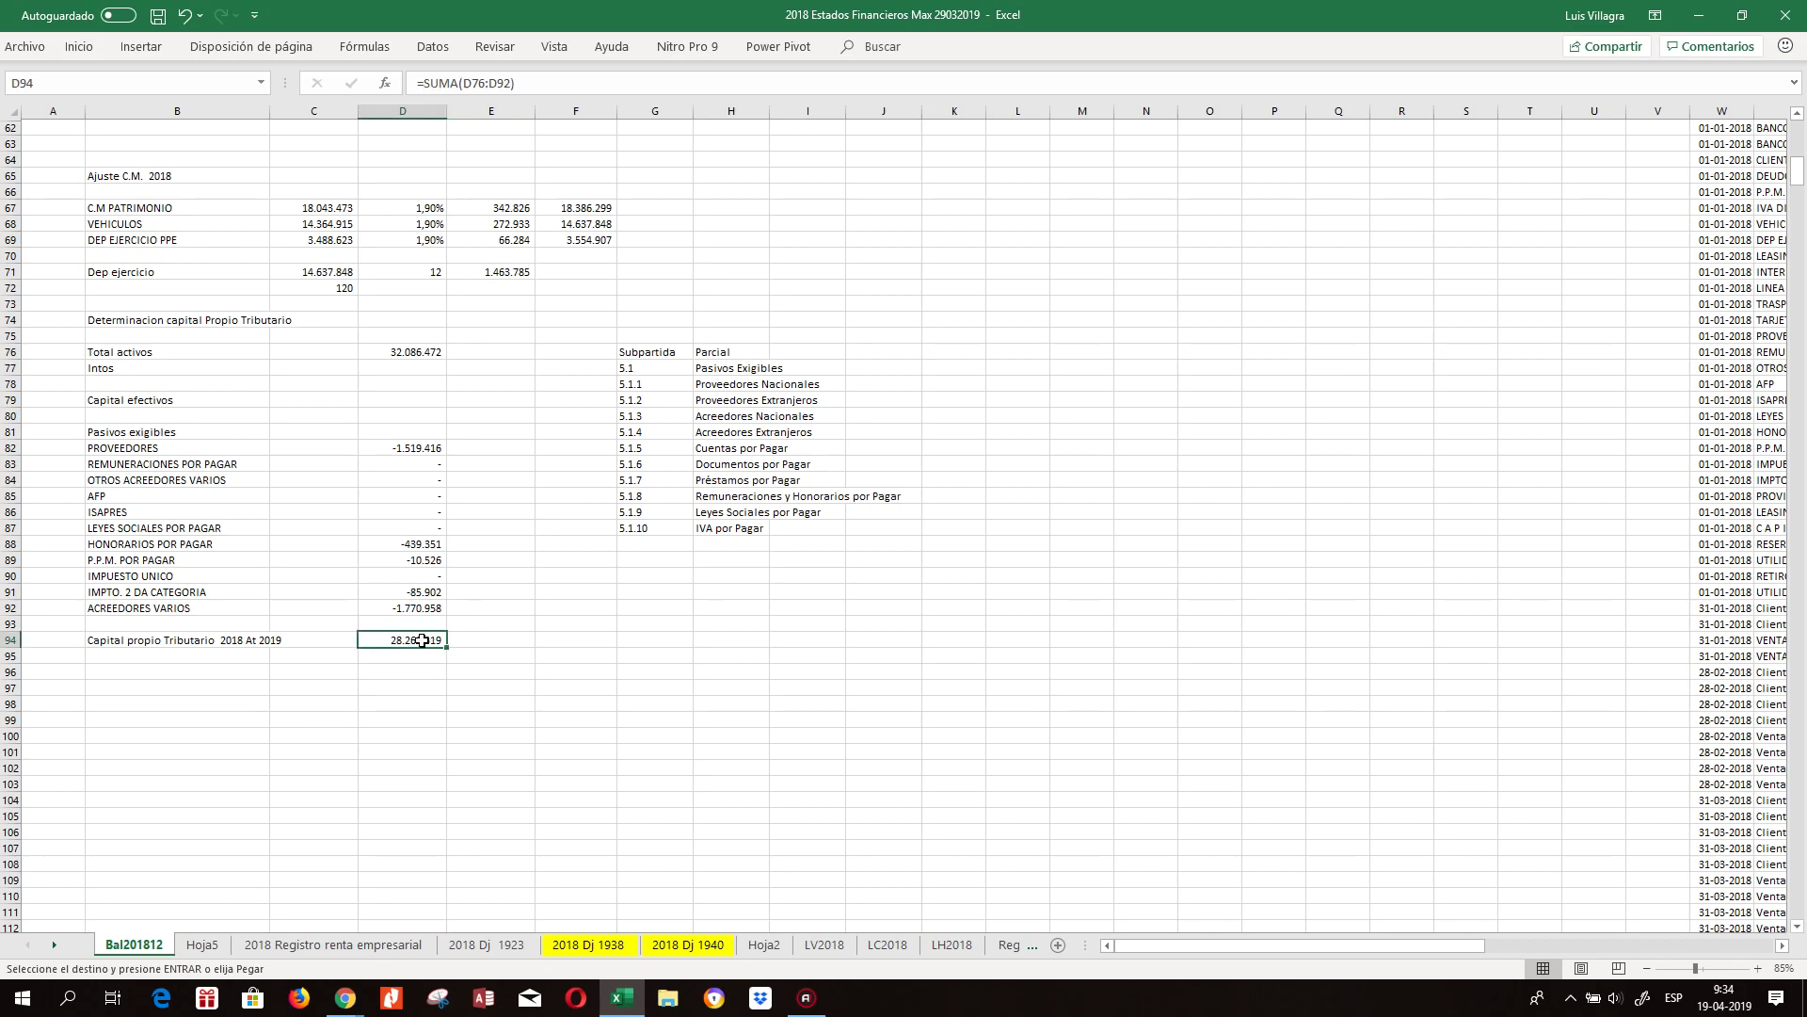
Move the Pasivos exigibles label from B81 up to B80.
{"action": "left_click", "coordinate": [353, 415]}
{"action": "left_click", "coordinate": [198, 431]}
{"action": "left_click", "coordinate": [133, 461]}
{"action": "left_click", "coordinate": [128, 432]}
{"action": "left_click_drag", "start_coordinate": [131, 430], "coordinate": [131, 415]}
Link B81 to the Linea de Credito Bco Security account name with the formula +B21.
{"action": "left_click", "coordinate": [142, 437]}
{"action": "type", "text": "+"}
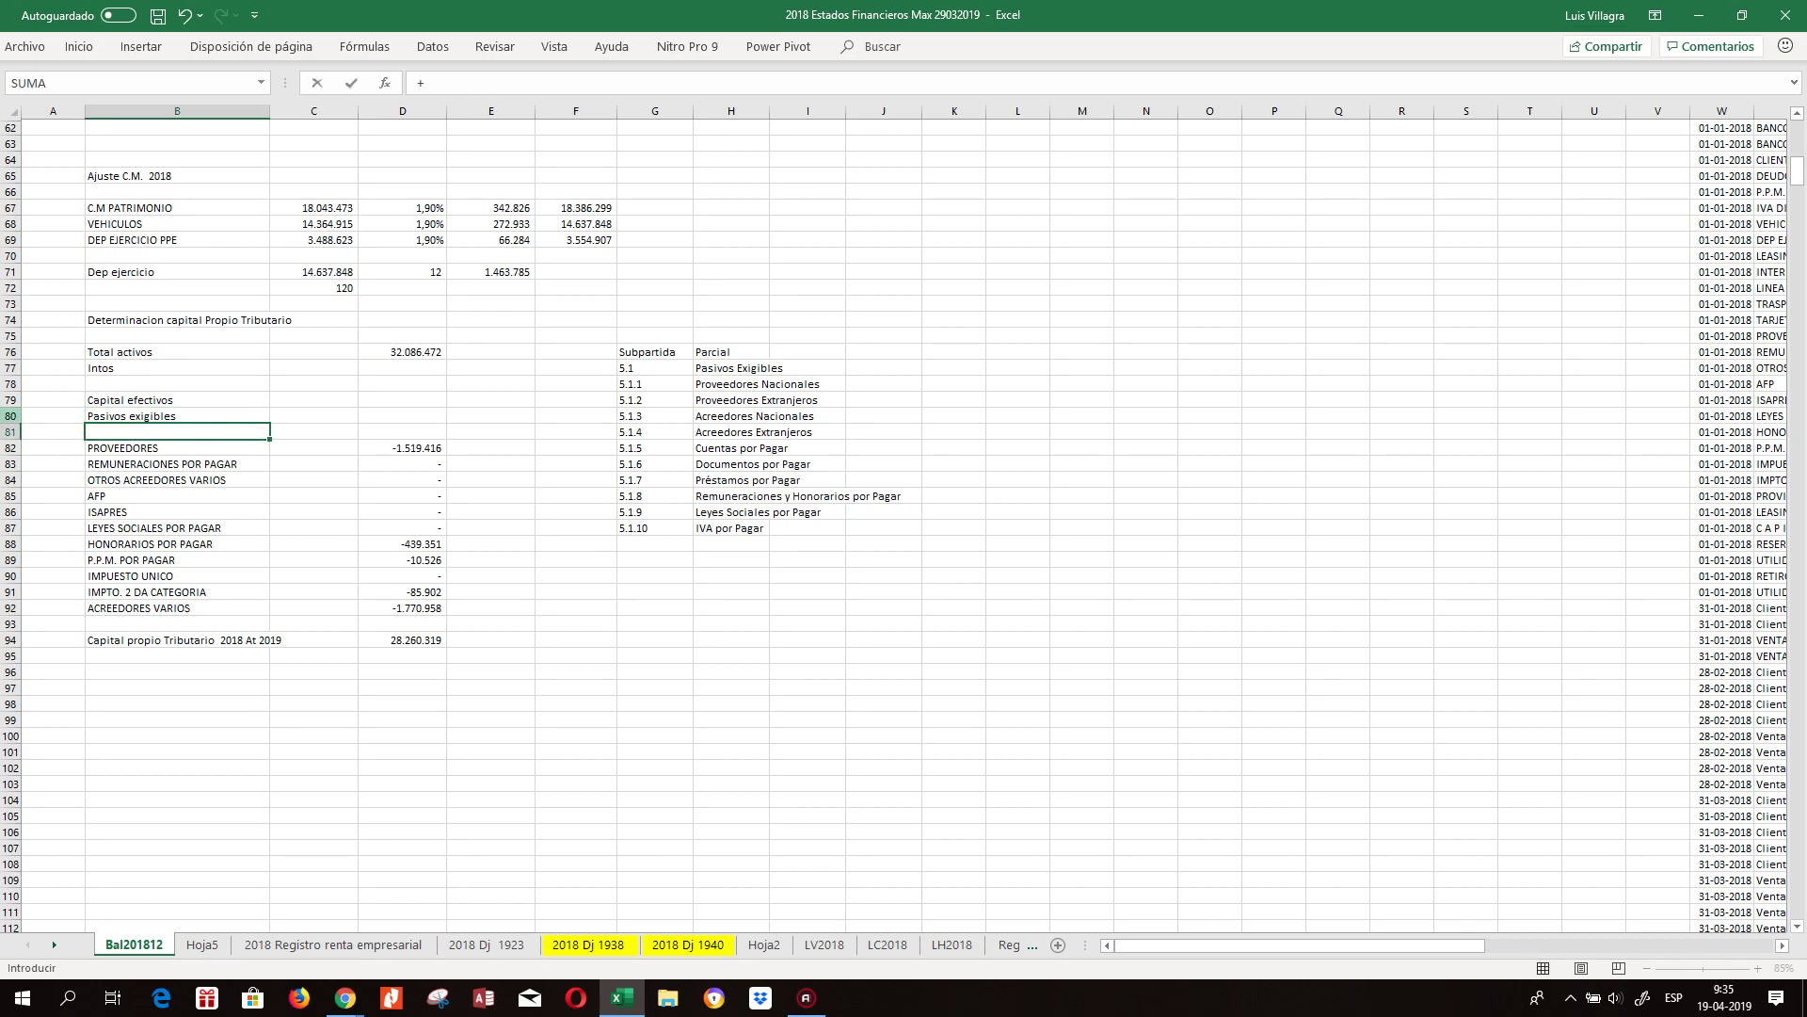
{"action": "scroll", "coordinate": [62, 378], "scroll_direction": "up", "scroll_amount": 15}
{"action": "left_click", "coordinate": [209, 384]}
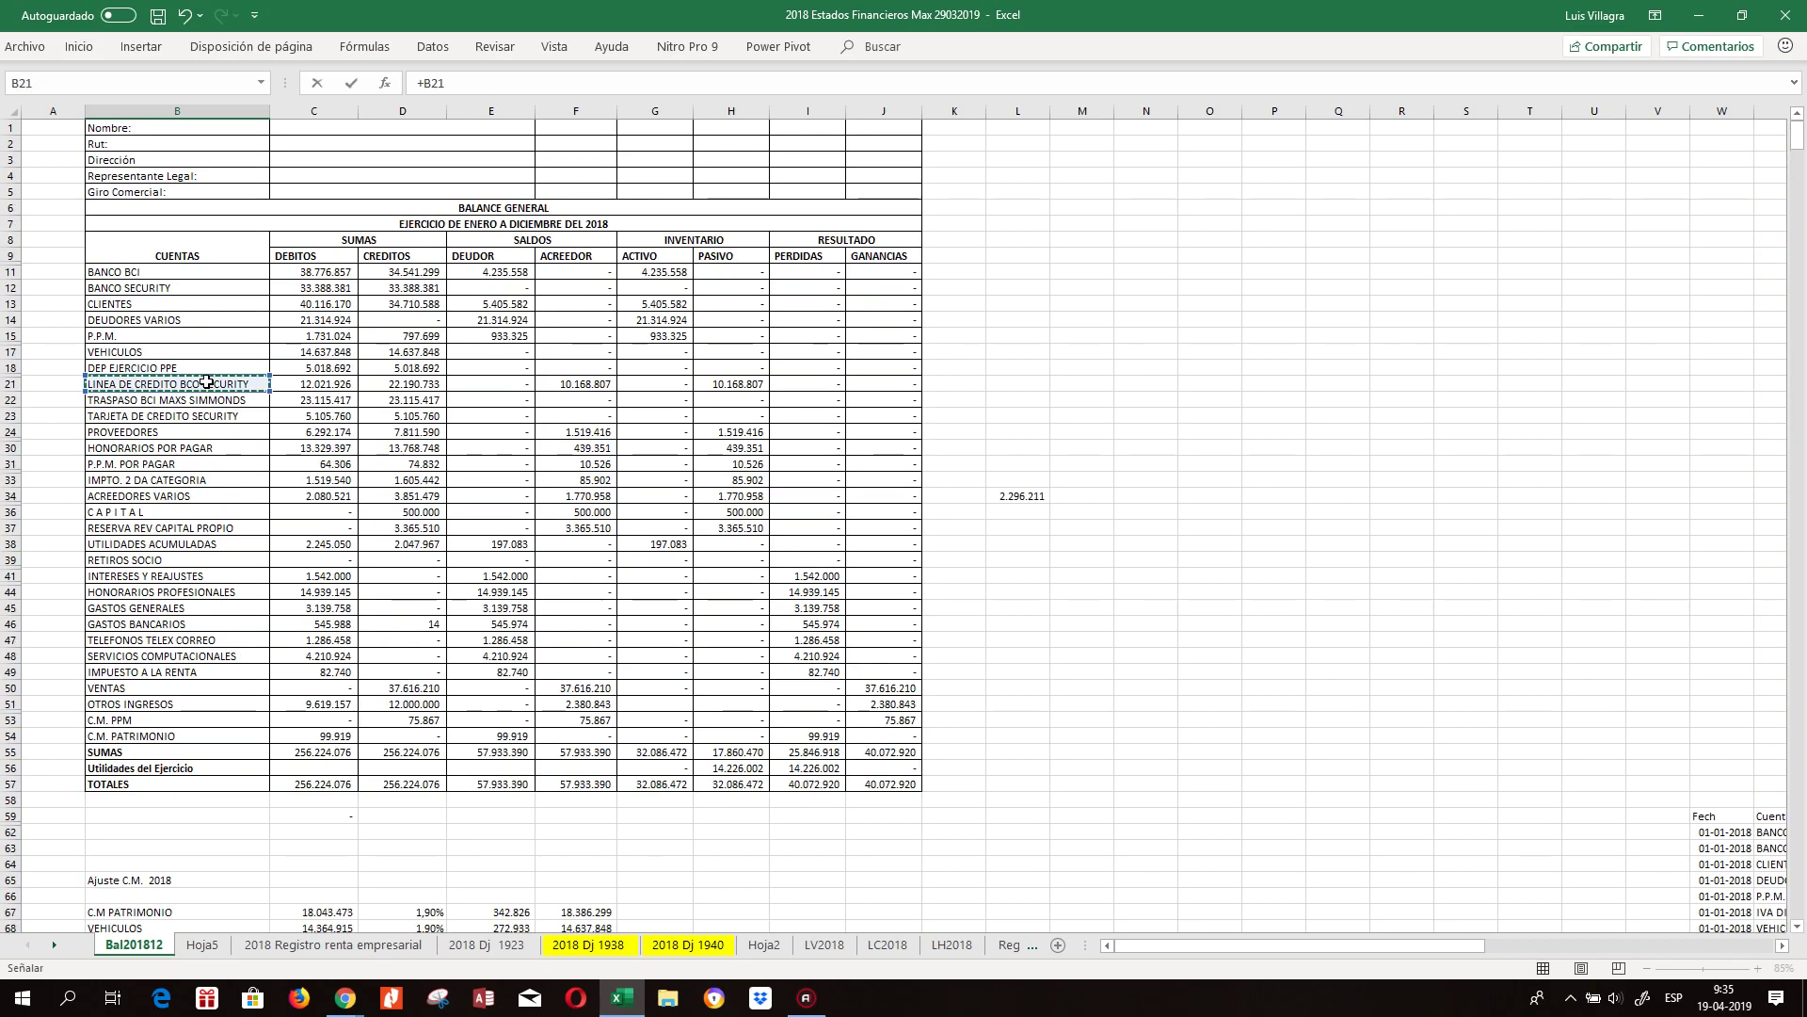
{"action": "key", "text": "Tab"}
Enter the Linea de Credito Bco Security liability as a negative amount in D81 with the formula -H21.
{"action": "key", "text": "Tab"}
{"action": "type", "text": "+"}
{"action": "key", "text": "BackSpace"}
{"action": "type", "text": "-"}
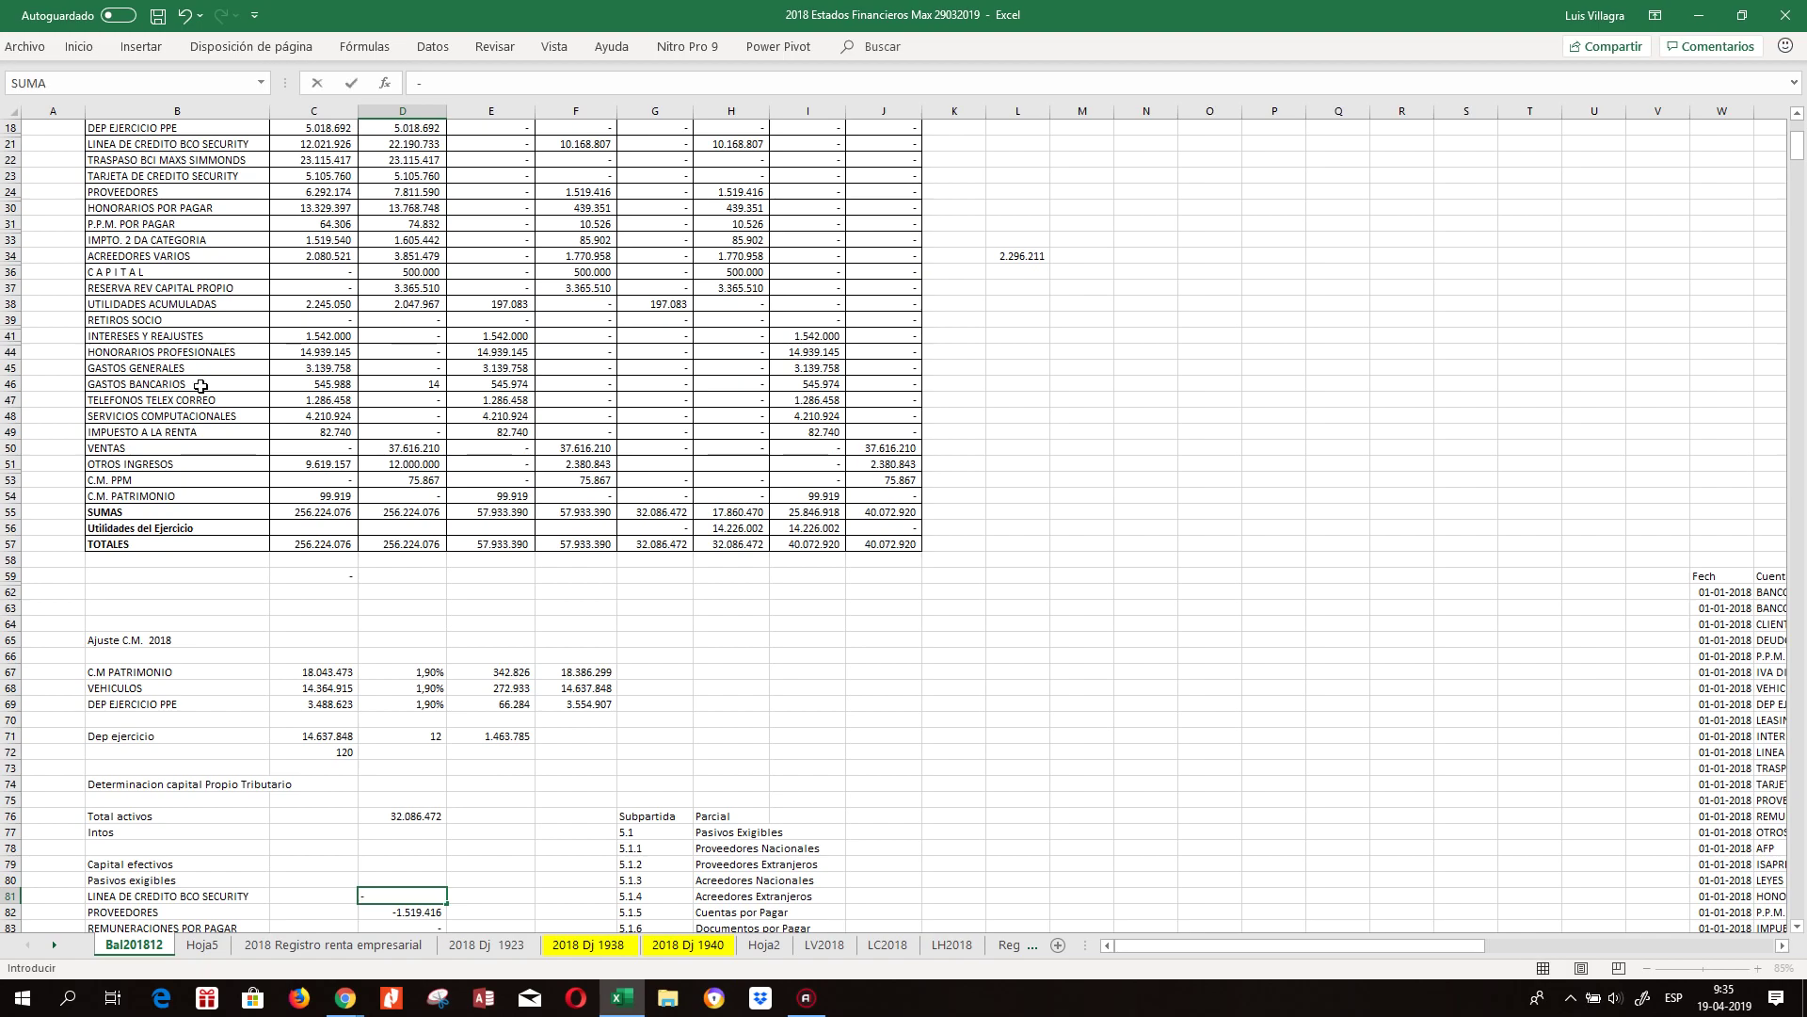
{"action": "scroll", "coordinate": [206, 382], "scroll_direction": "up", "scroll_amount": 5}
{"action": "left_click", "coordinate": [716, 377]}
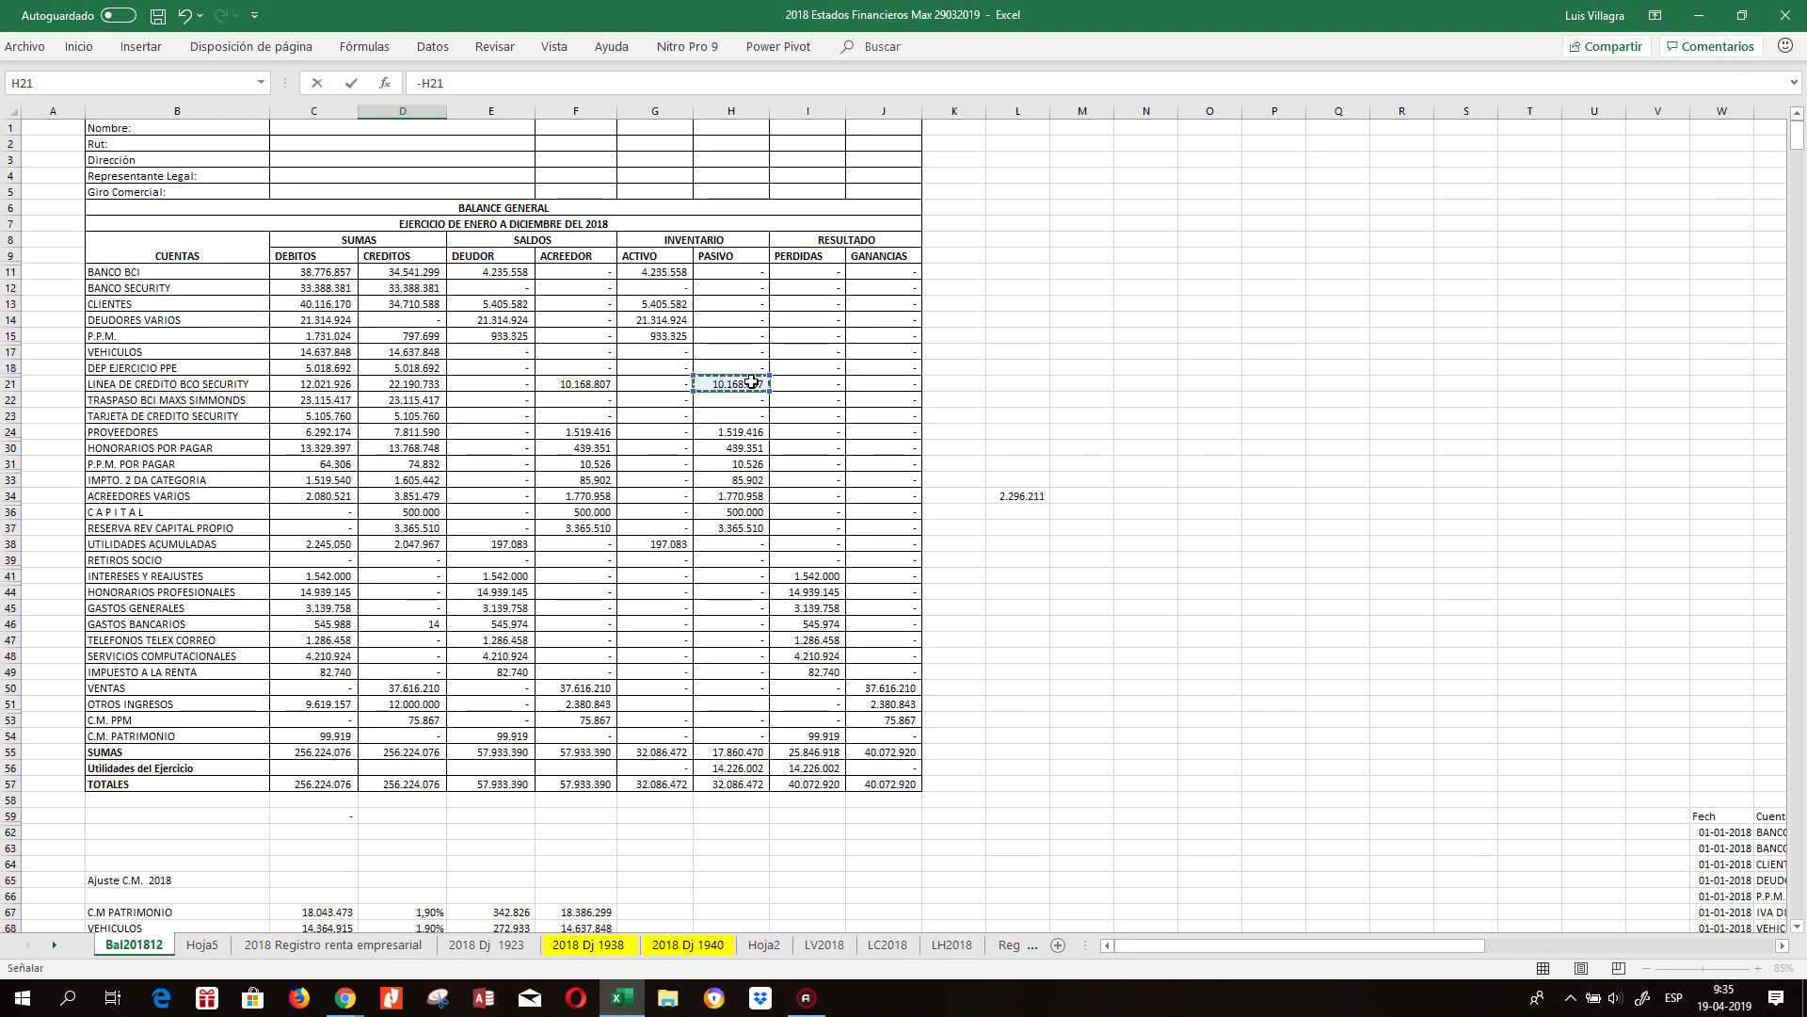
{"action": "key", "text": "Return"}
Review the Pasivos exigibles amounts in column D down to the Capital propio Tributario total in D94.
{"action": "key", "text": "Down"}
{"action": "key", "text": "Down"}
{"action": "key", "text": "Down"}
{"action": "key", "text": "Down"}
{"action": "key", "text": "Down"}
{"action": "key", "text": "Down"}
{"action": "key", "text": "Down"}
{"action": "key", "text": "Down"}
{"action": "key", "text": "Down"}
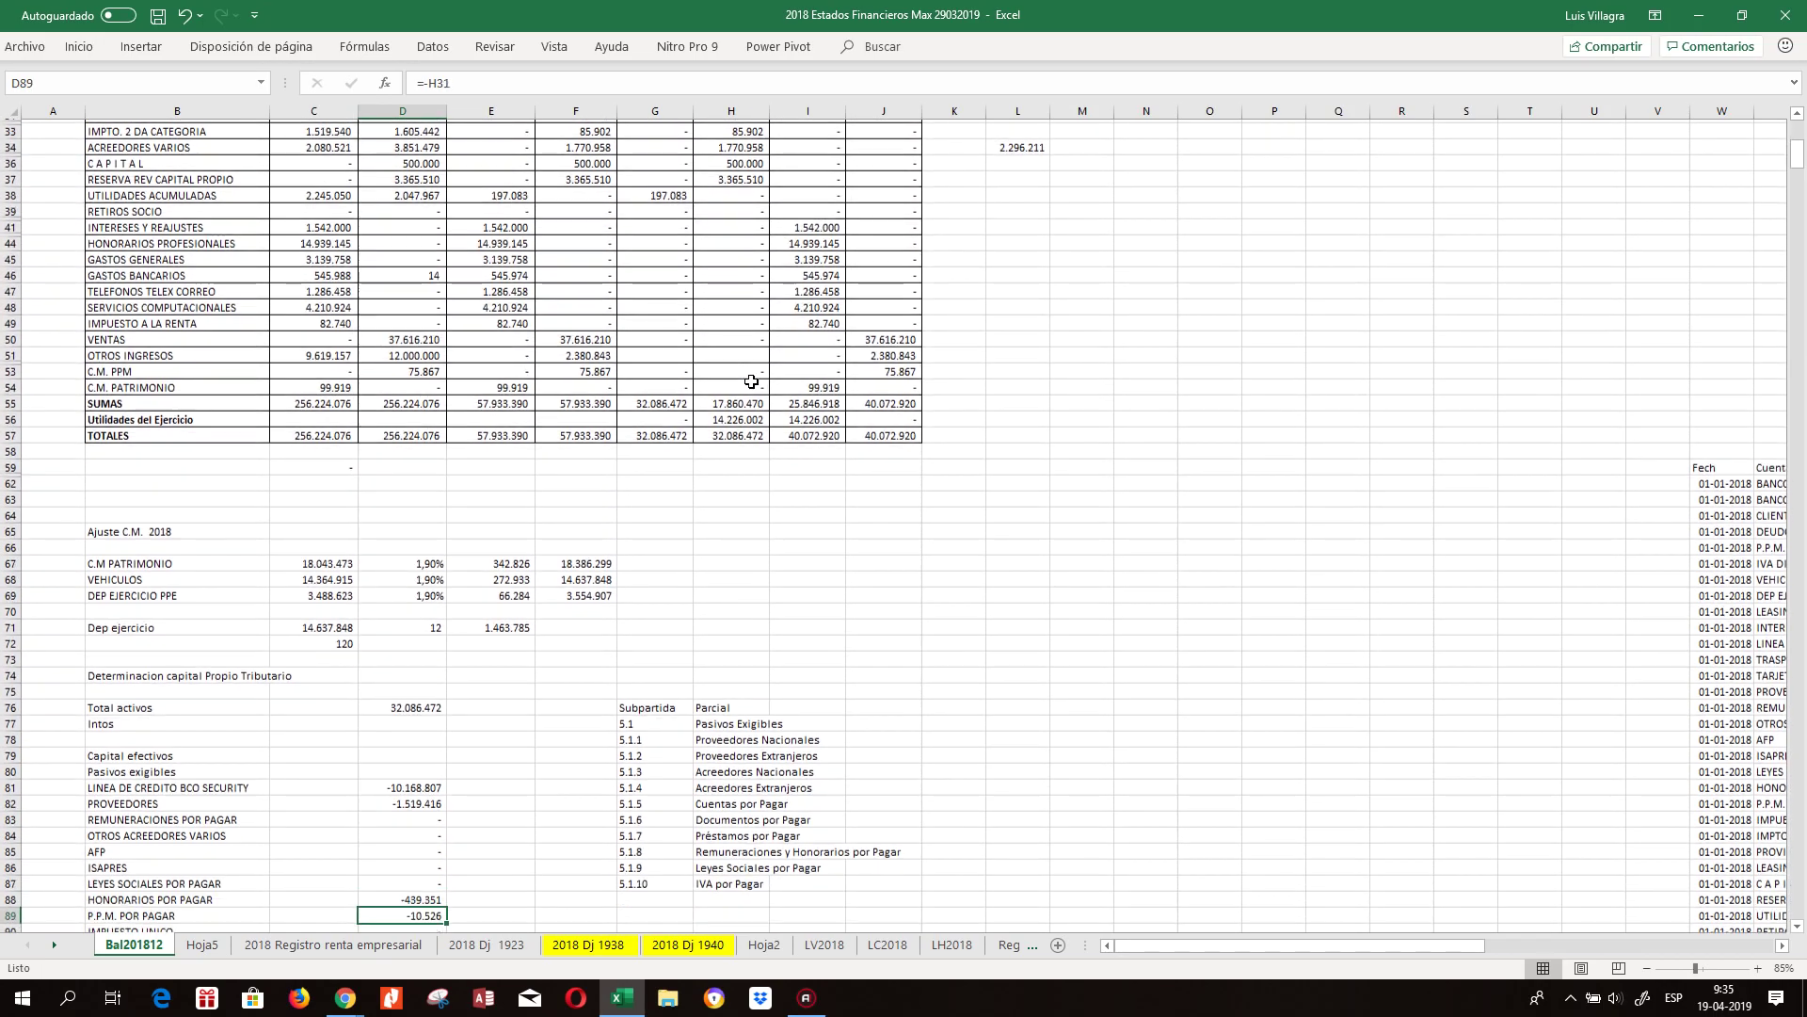
{"action": "key", "text": "Down"}
{"action": "key", "text": "Down"}
{"action": "key", "text": "Down"}
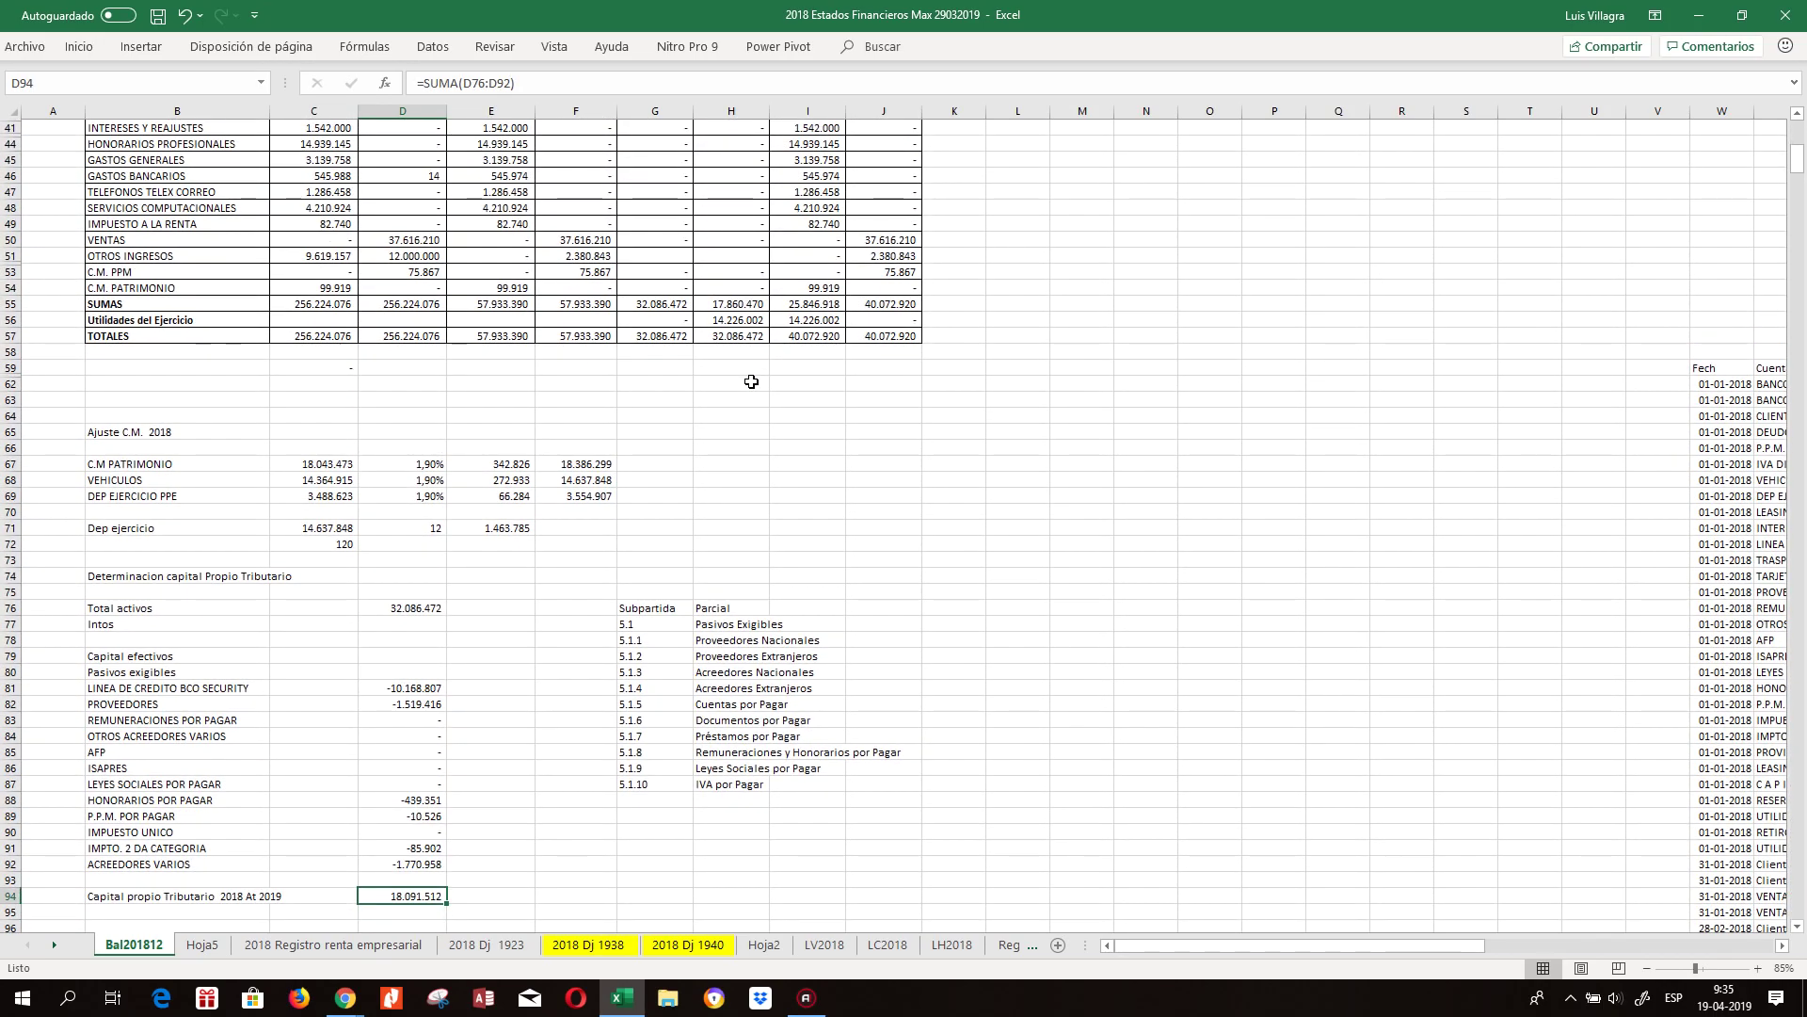
Add the Linea de Credito Bco Security Pasivo amount, H21, to the sum in L34 and copy the result.
{"action": "scroll", "coordinate": [899, 427], "scroll_direction": "up", "scroll_amount": 6}
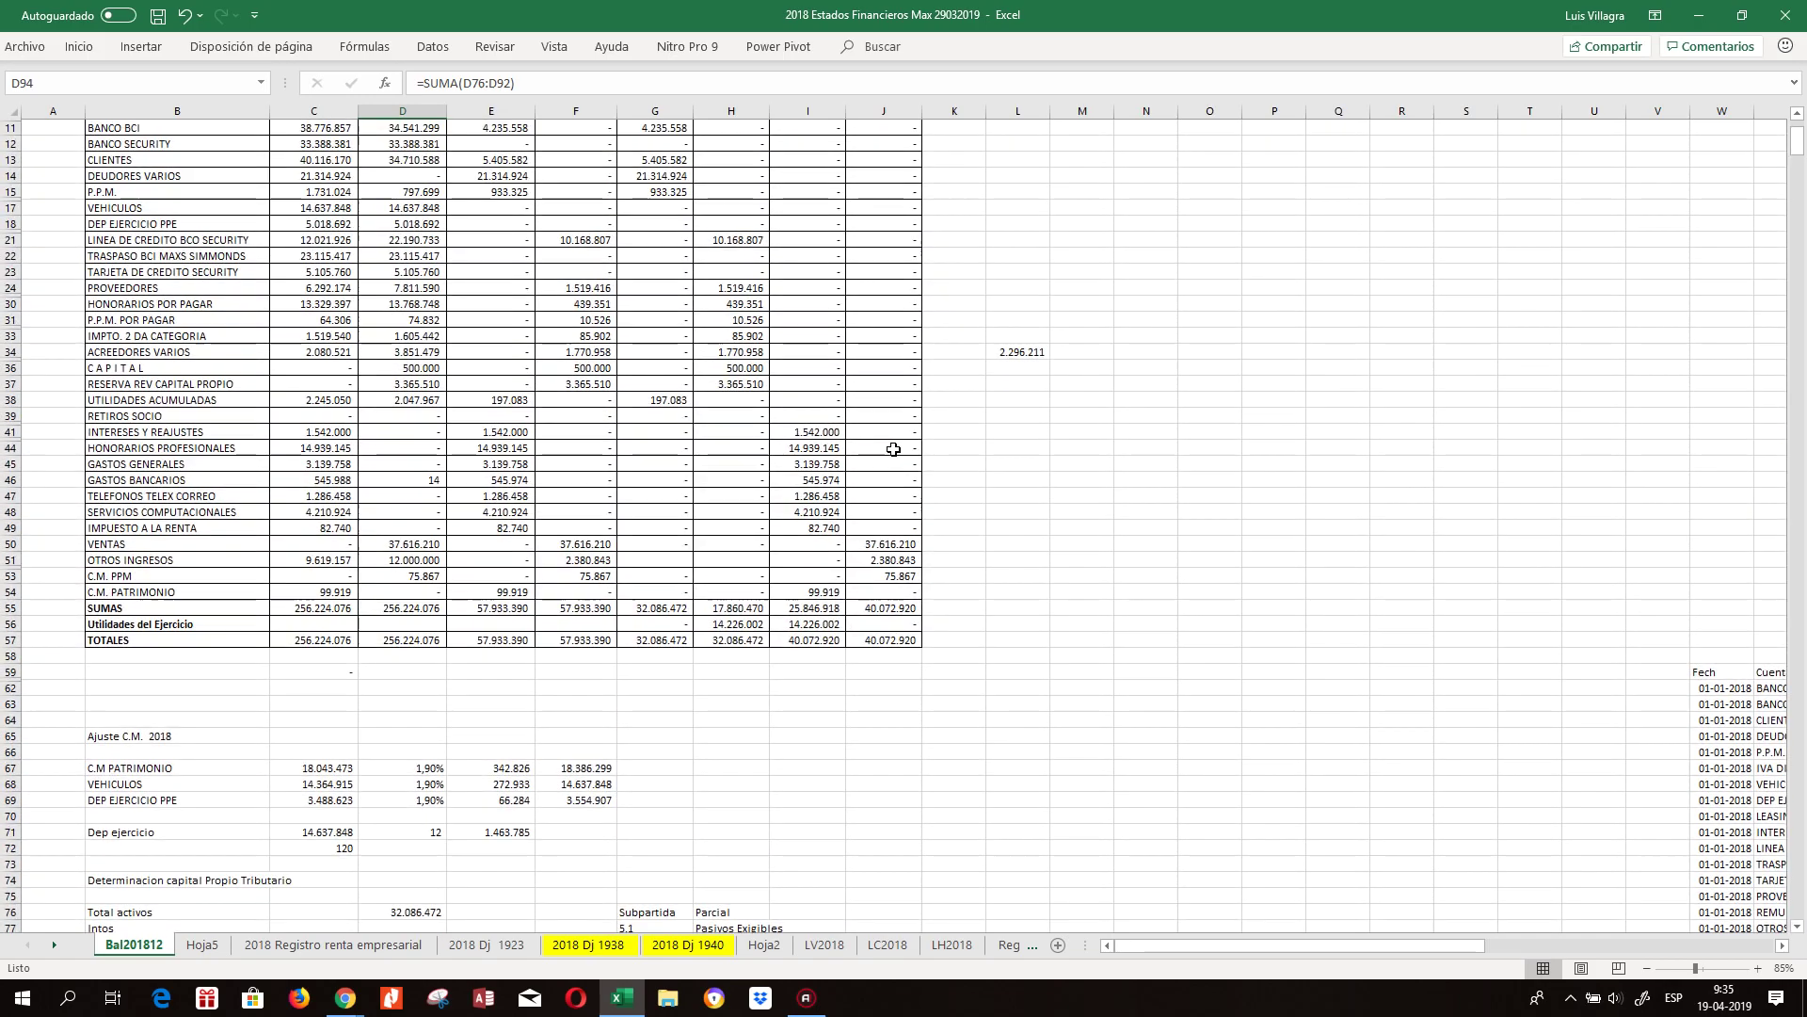
{"action": "left_click", "coordinate": [1038, 353]}
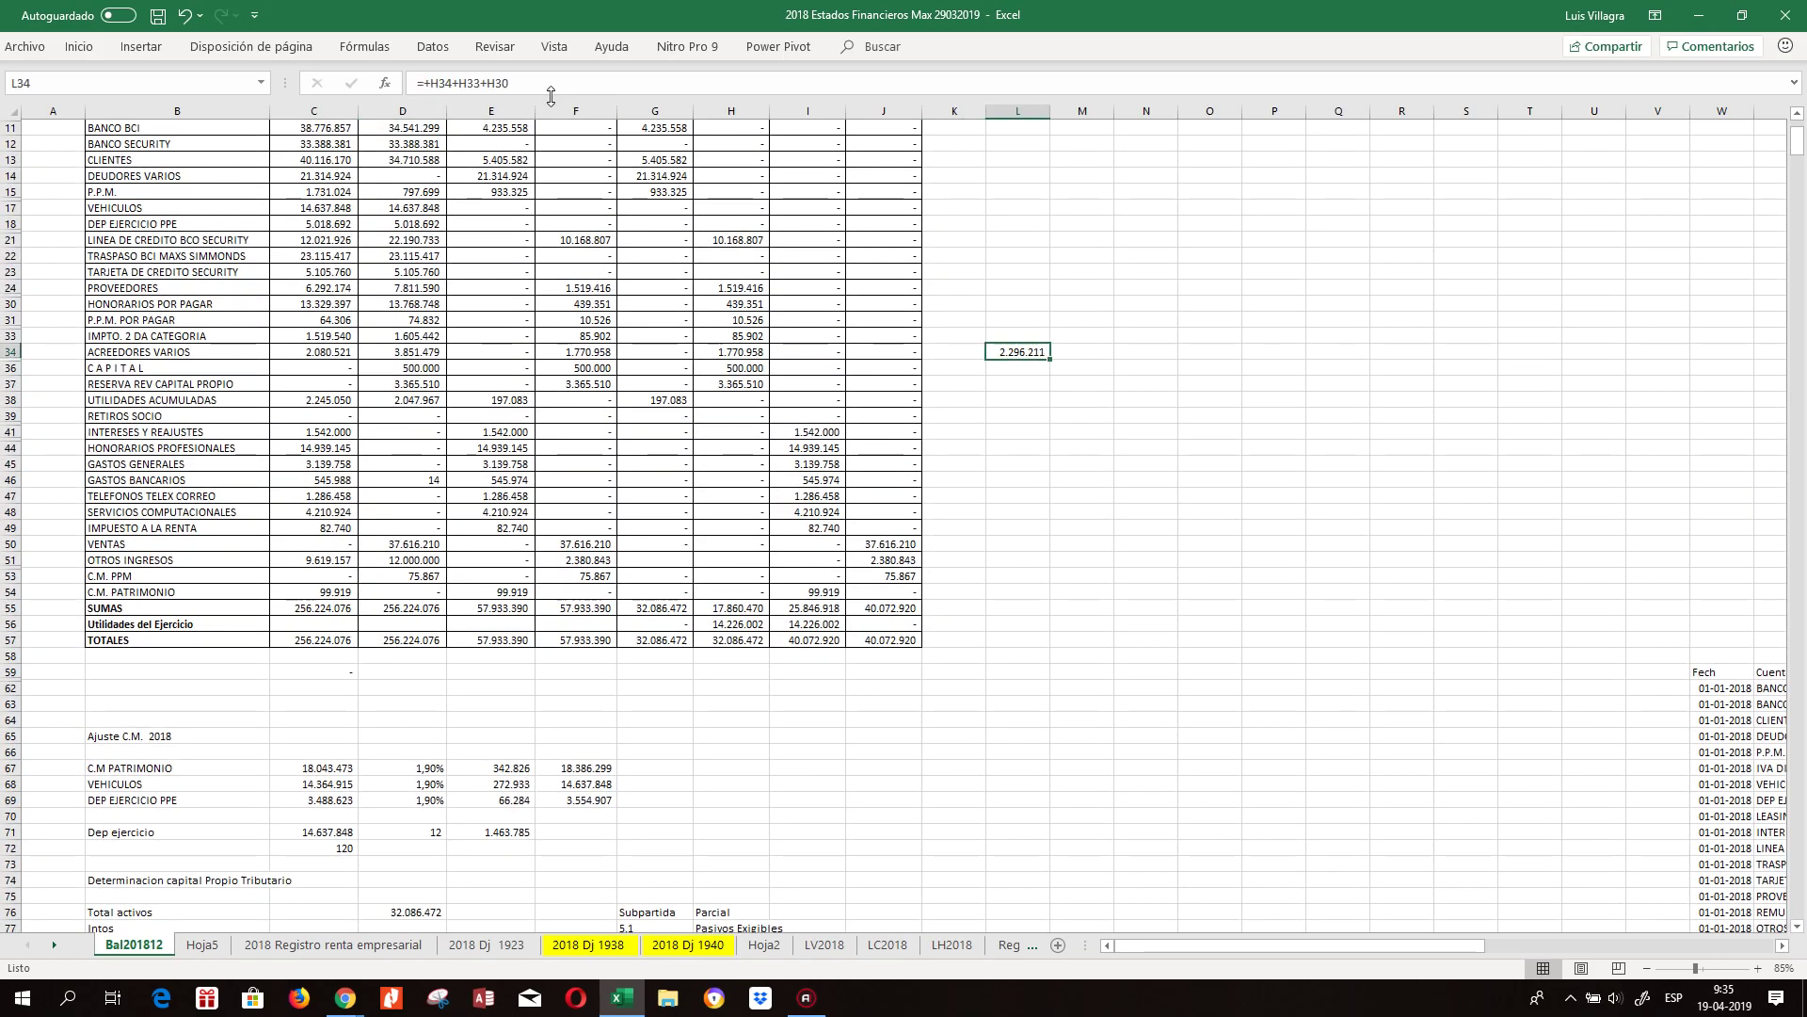
{"action": "left_click", "coordinate": [548, 85]}
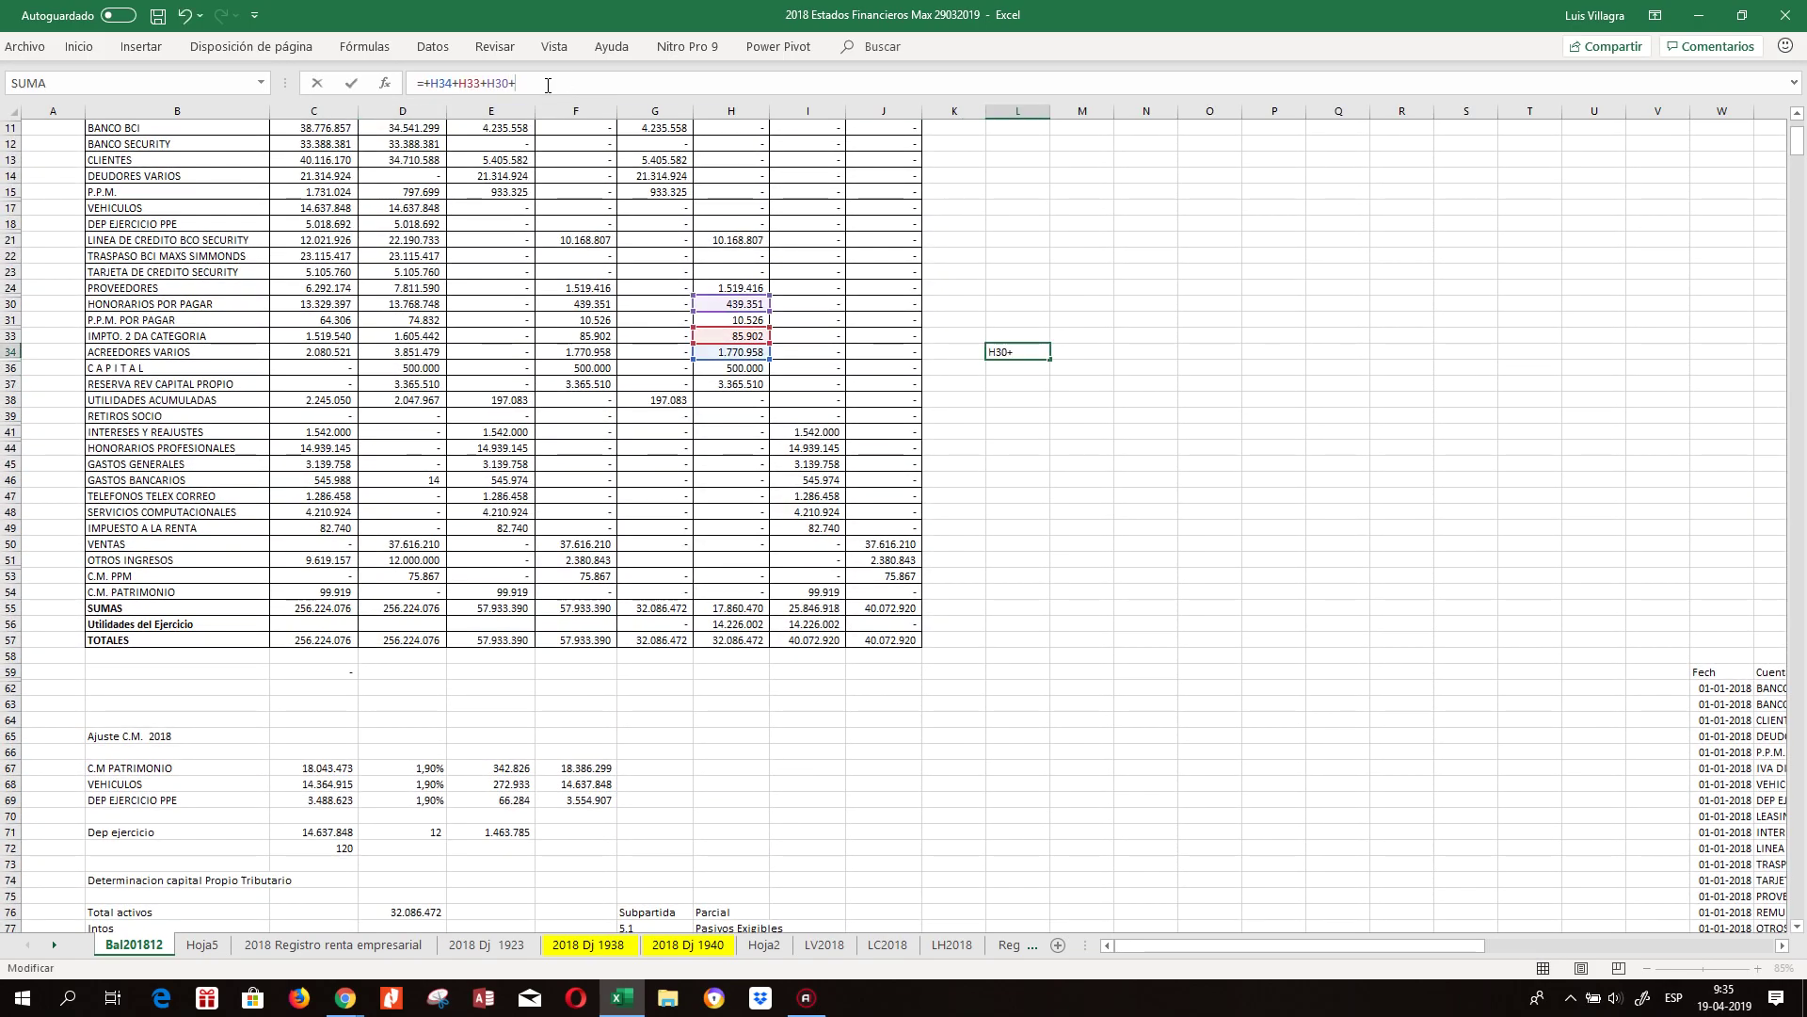
{"action": "left_click", "coordinate": [764, 240]}
{"action": "key", "text": "Return"}
{"action": "key", "text": "ctrl+c"}
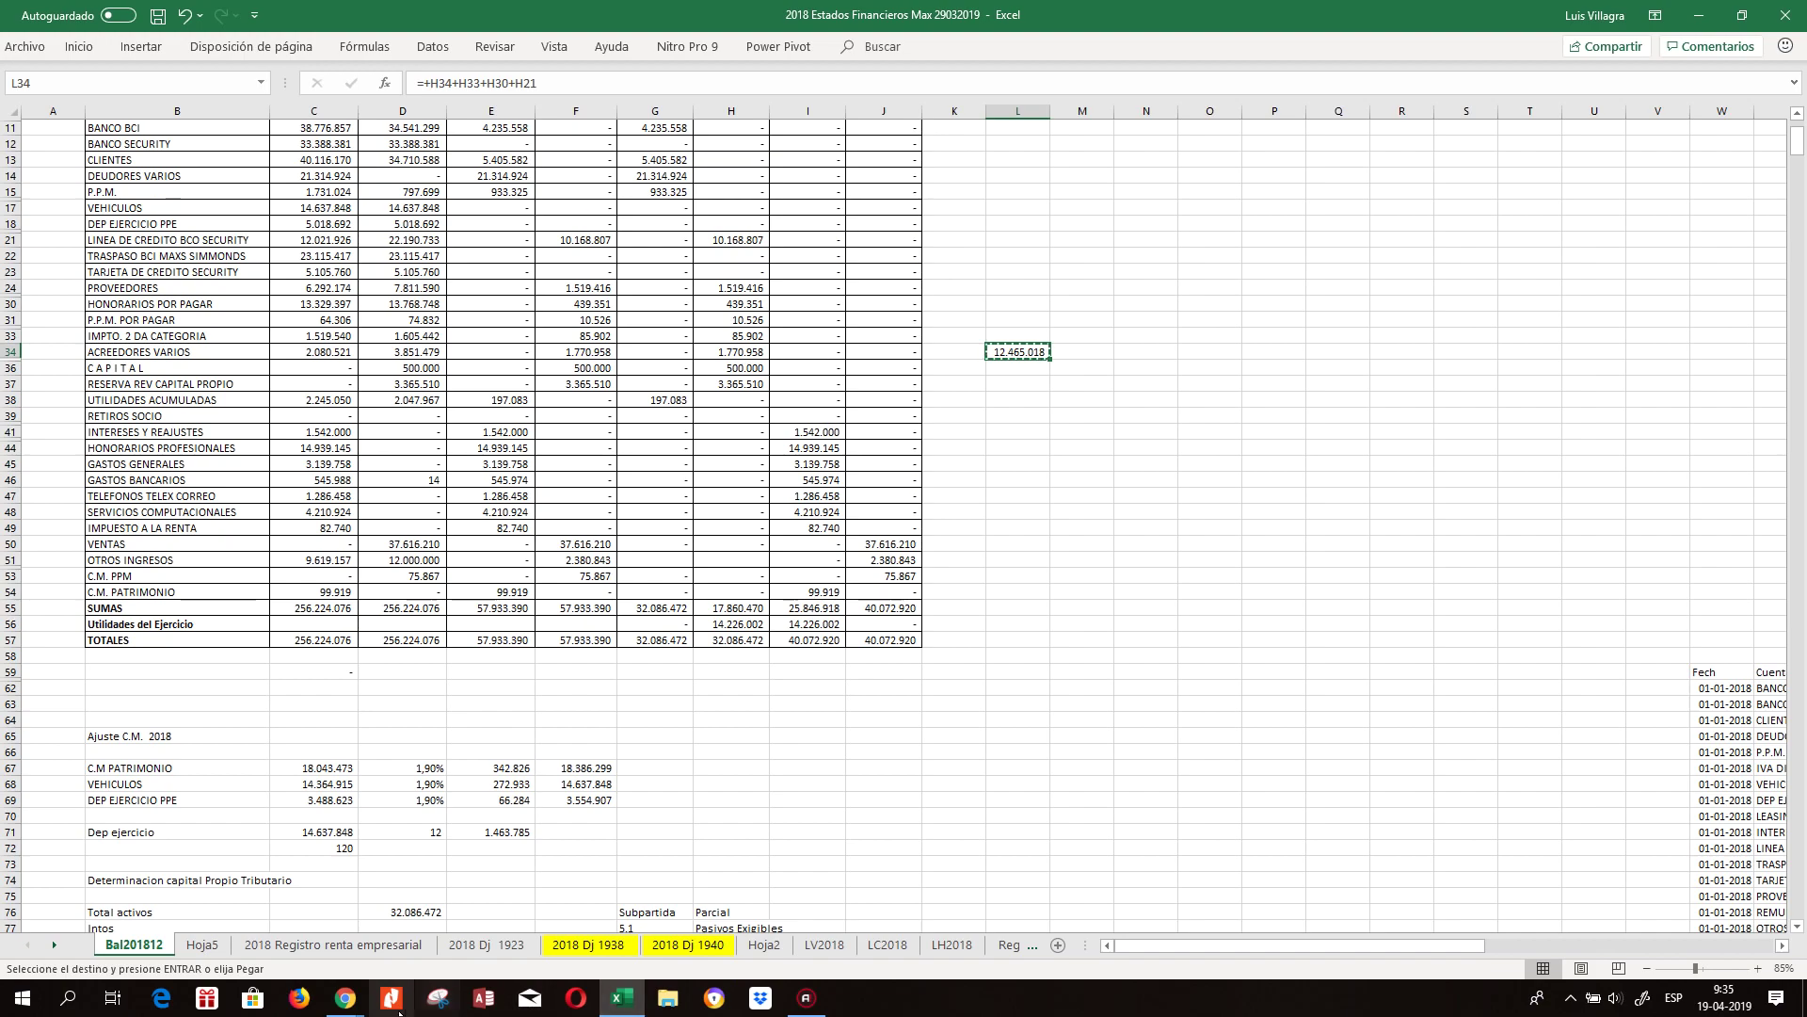
Replace the amount in 5.1.13 Otras partidas of the Chrome form with the copied L34 sum, 12.465.018.
{"action": "left_click", "coordinate": [345, 998]}
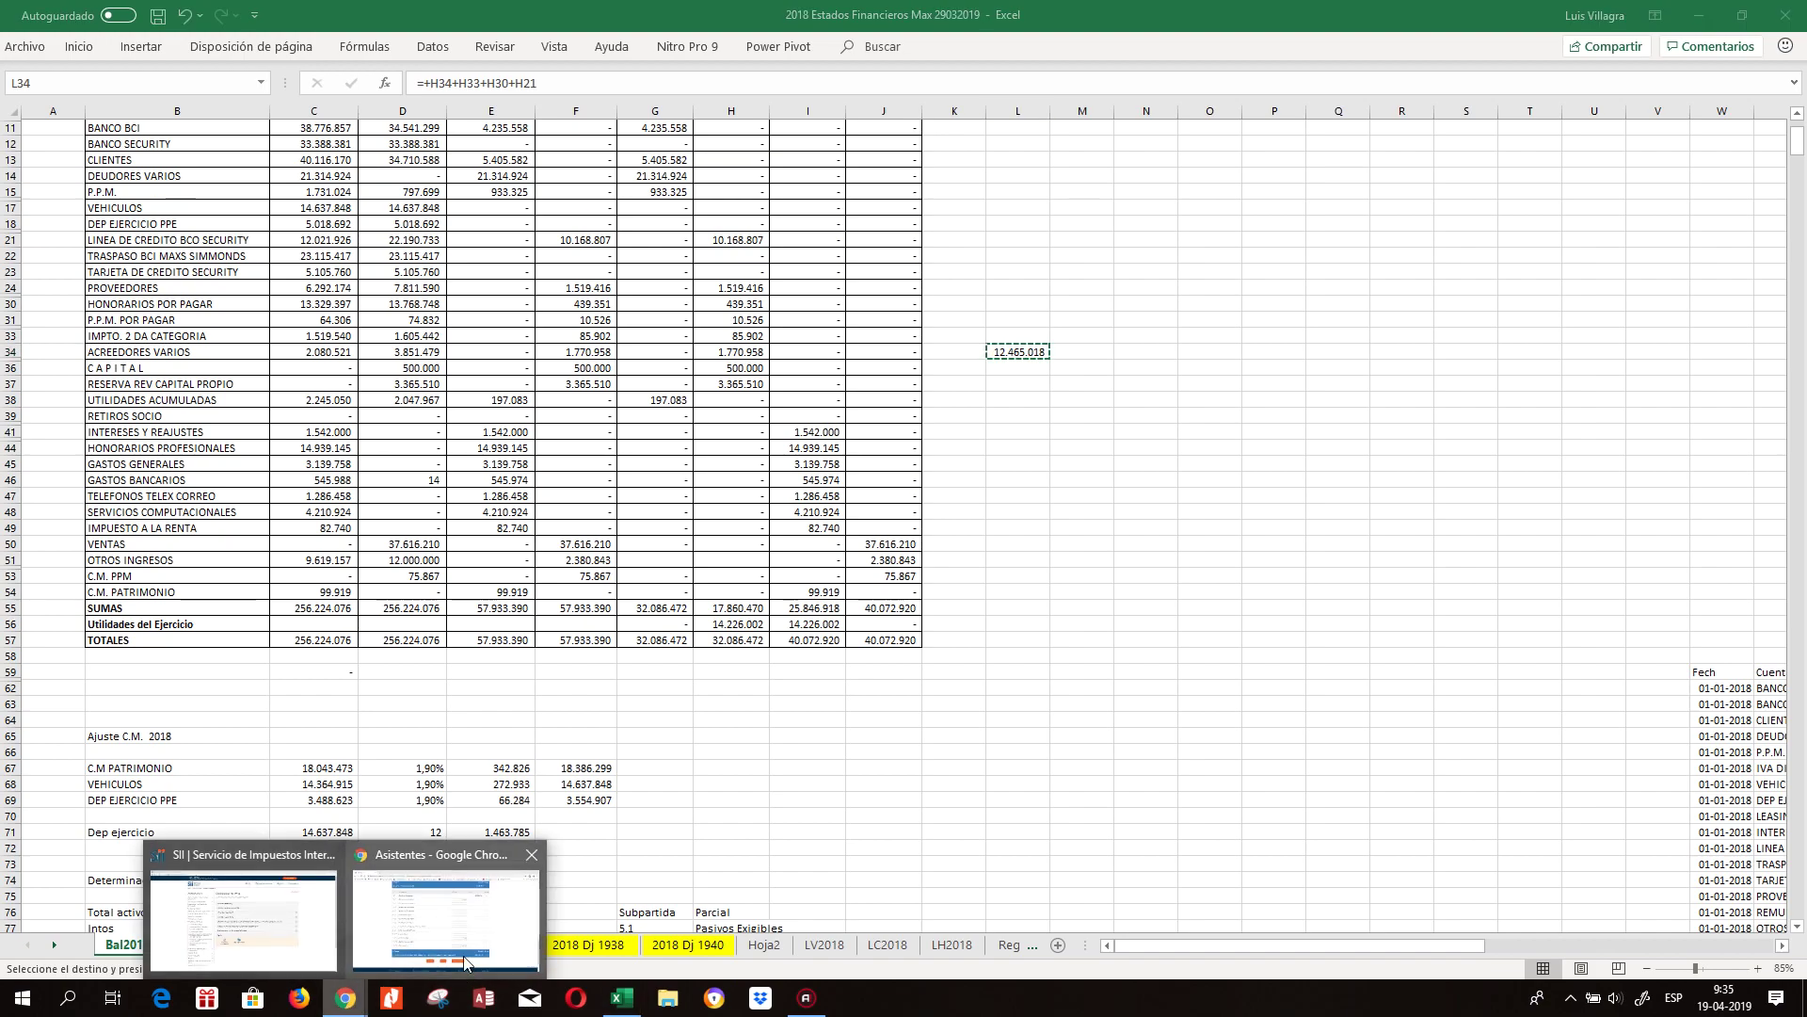
{"action": "left_click", "coordinate": [466, 964]}
{"action": "left_click_drag", "start_coordinate": [1059, 719], "coordinate": [1129, 723]}
{"action": "key", "text": "ctrl+v"}
{"action": "left_click", "coordinate": [1158, 692]}
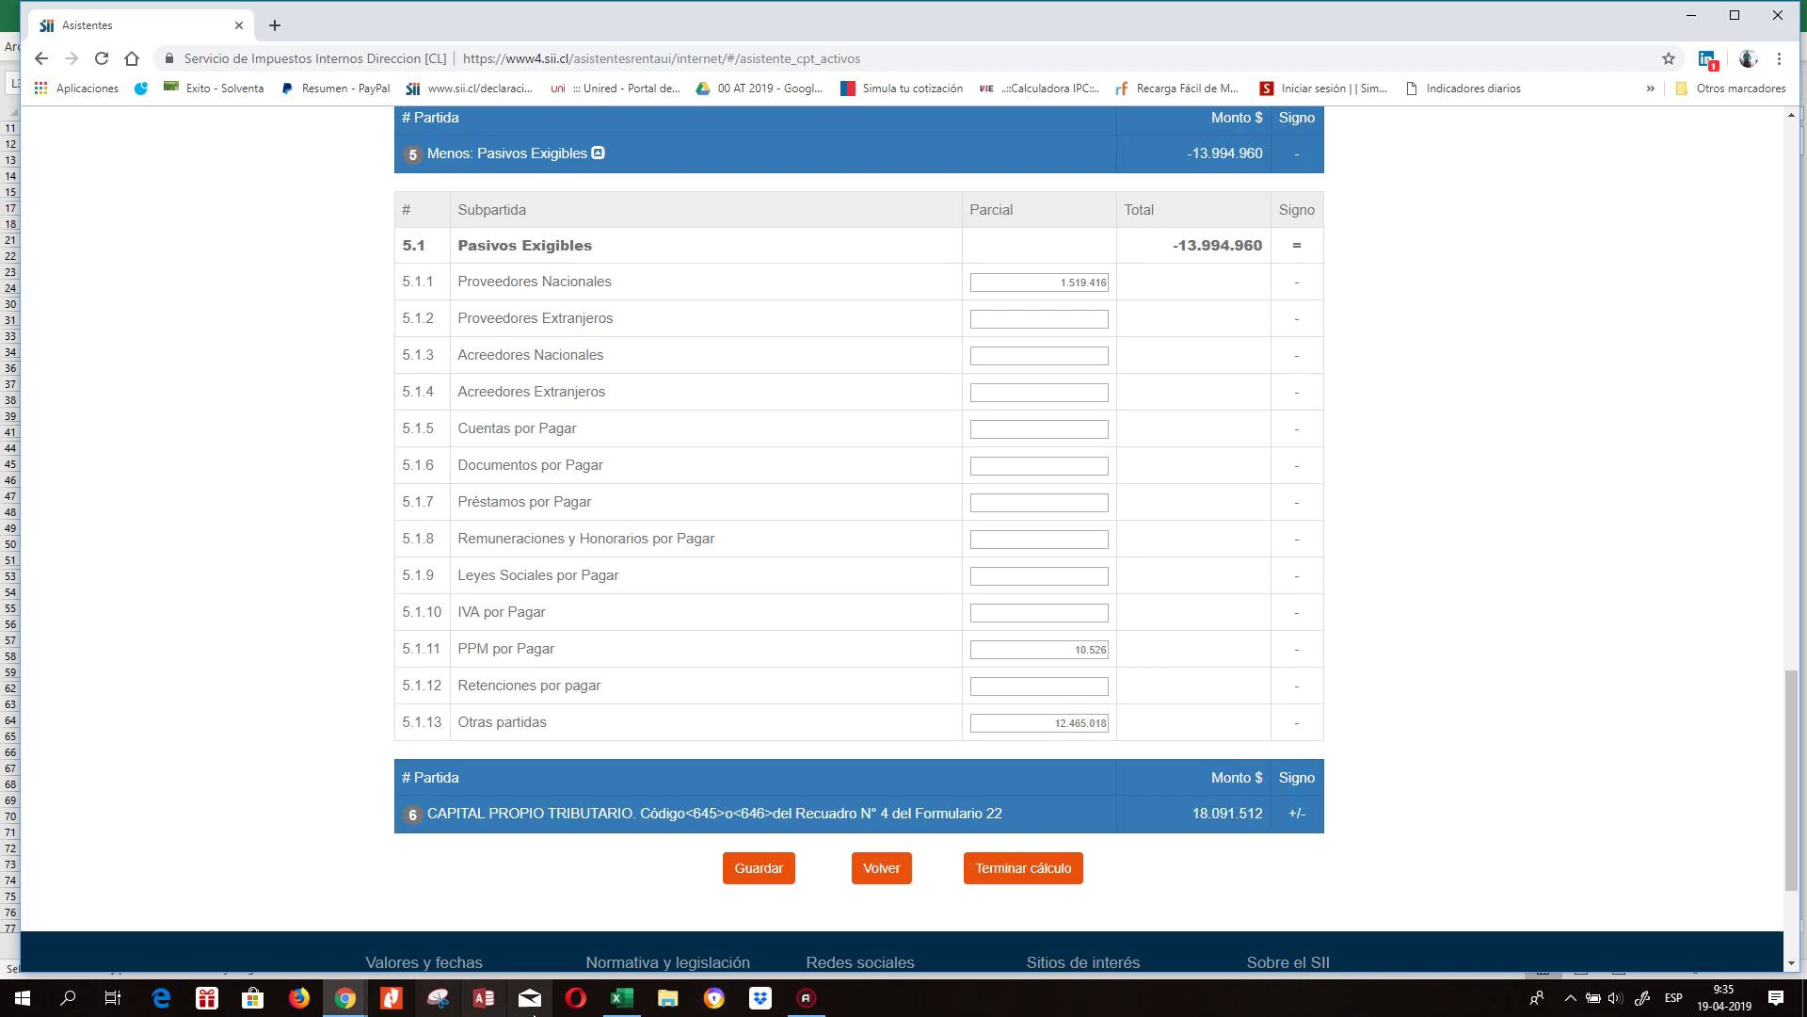
Check Excel cell D94 against the form's Capital Propio Tributario and finish the calculation in Chrome.
{"action": "left_click", "coordinate": [637, 1000]}
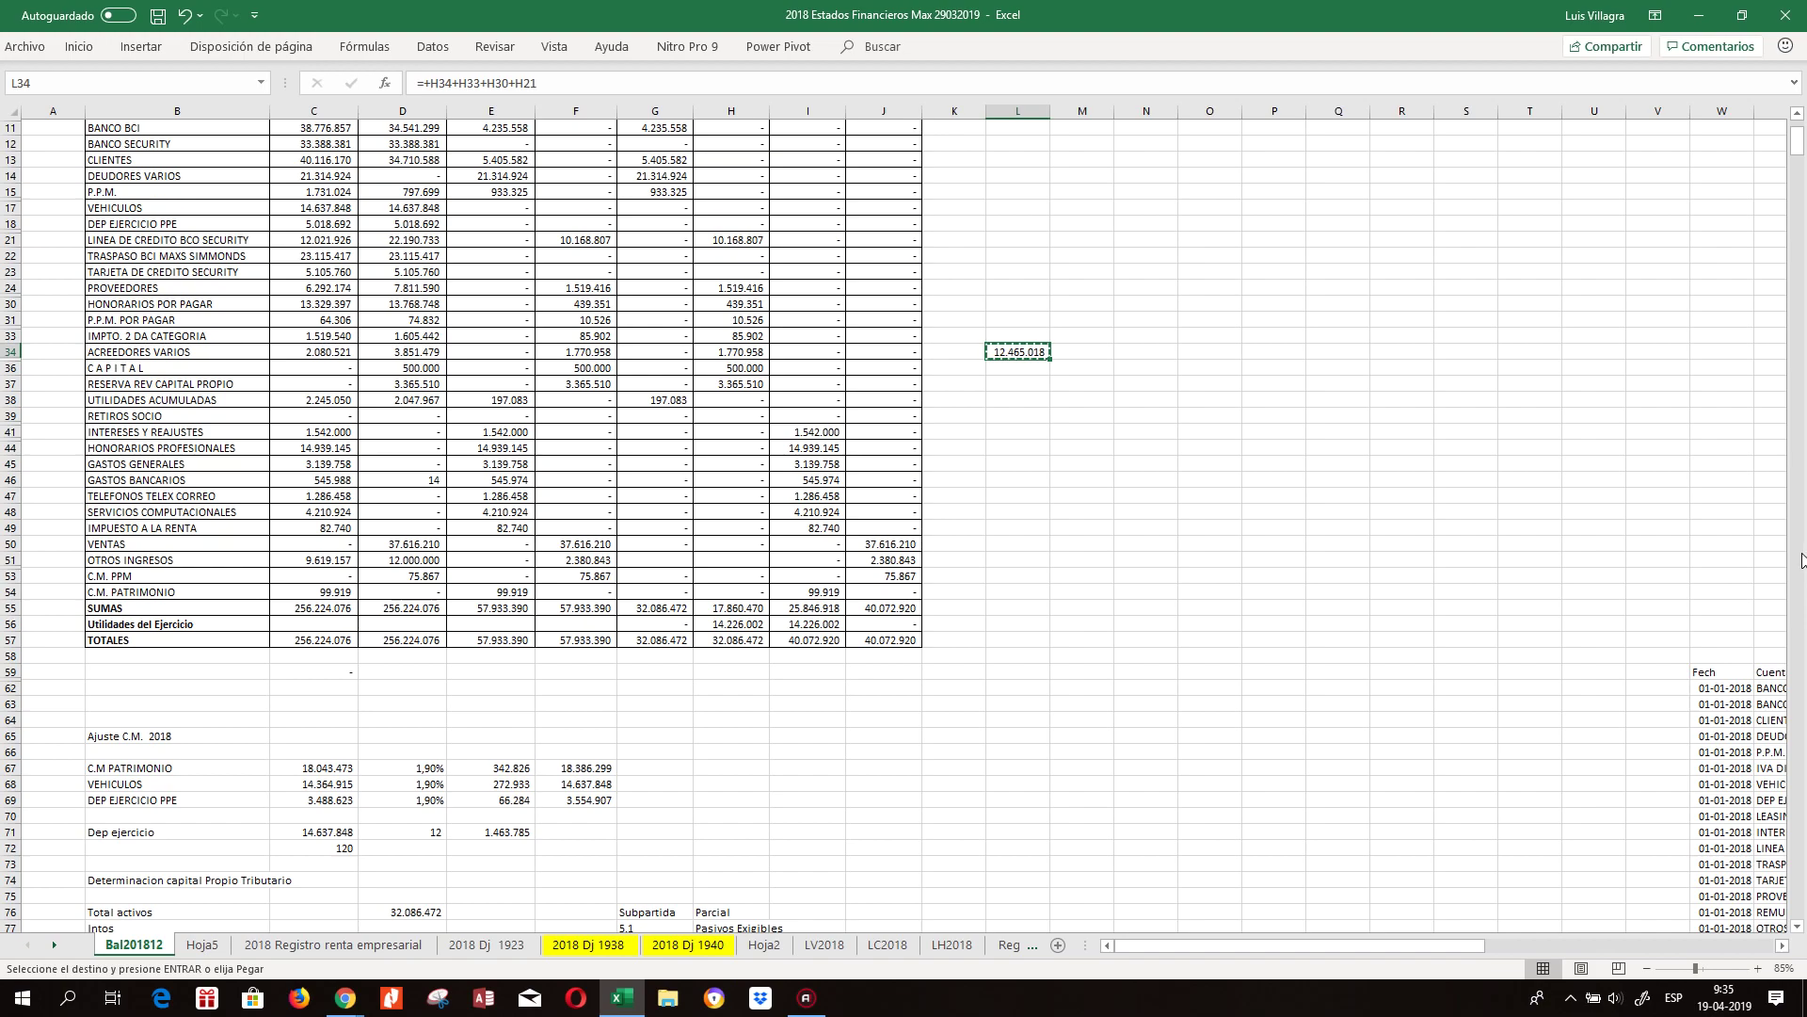
{"action": "left_click", "coordinate": [1798, 927]}
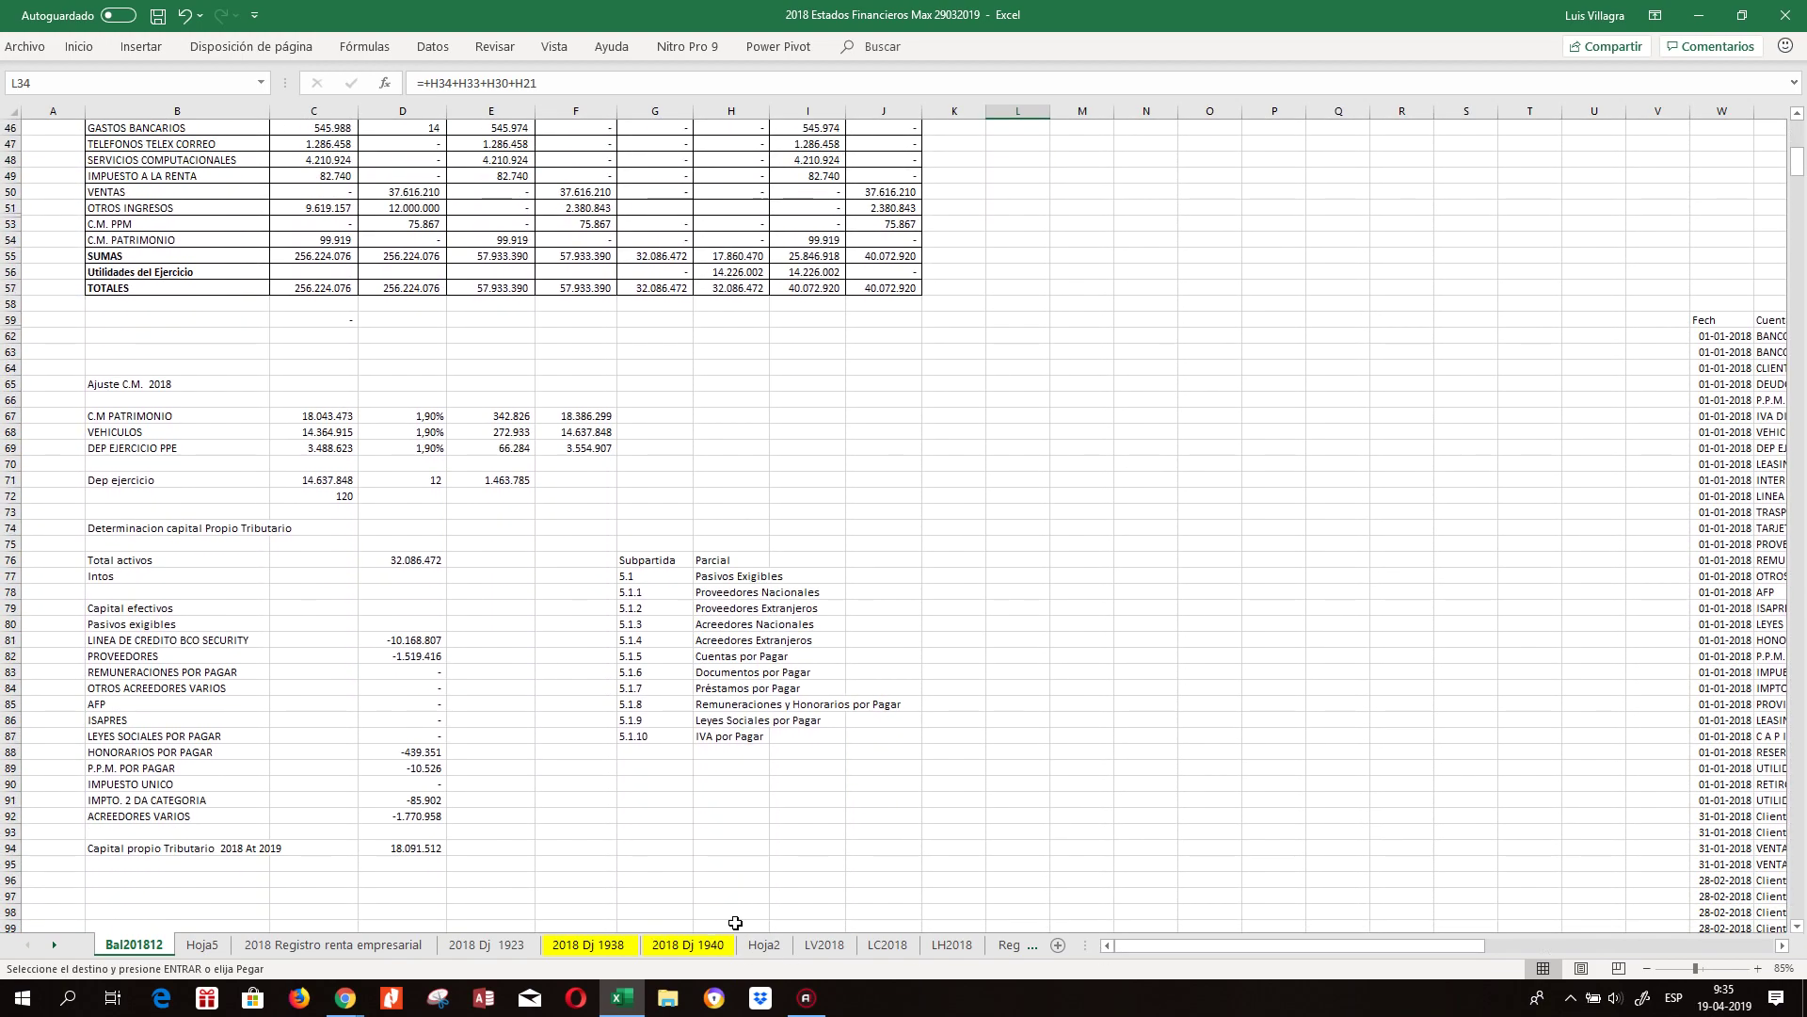
{"action": "left_click", "coordinate": [402, 847]}
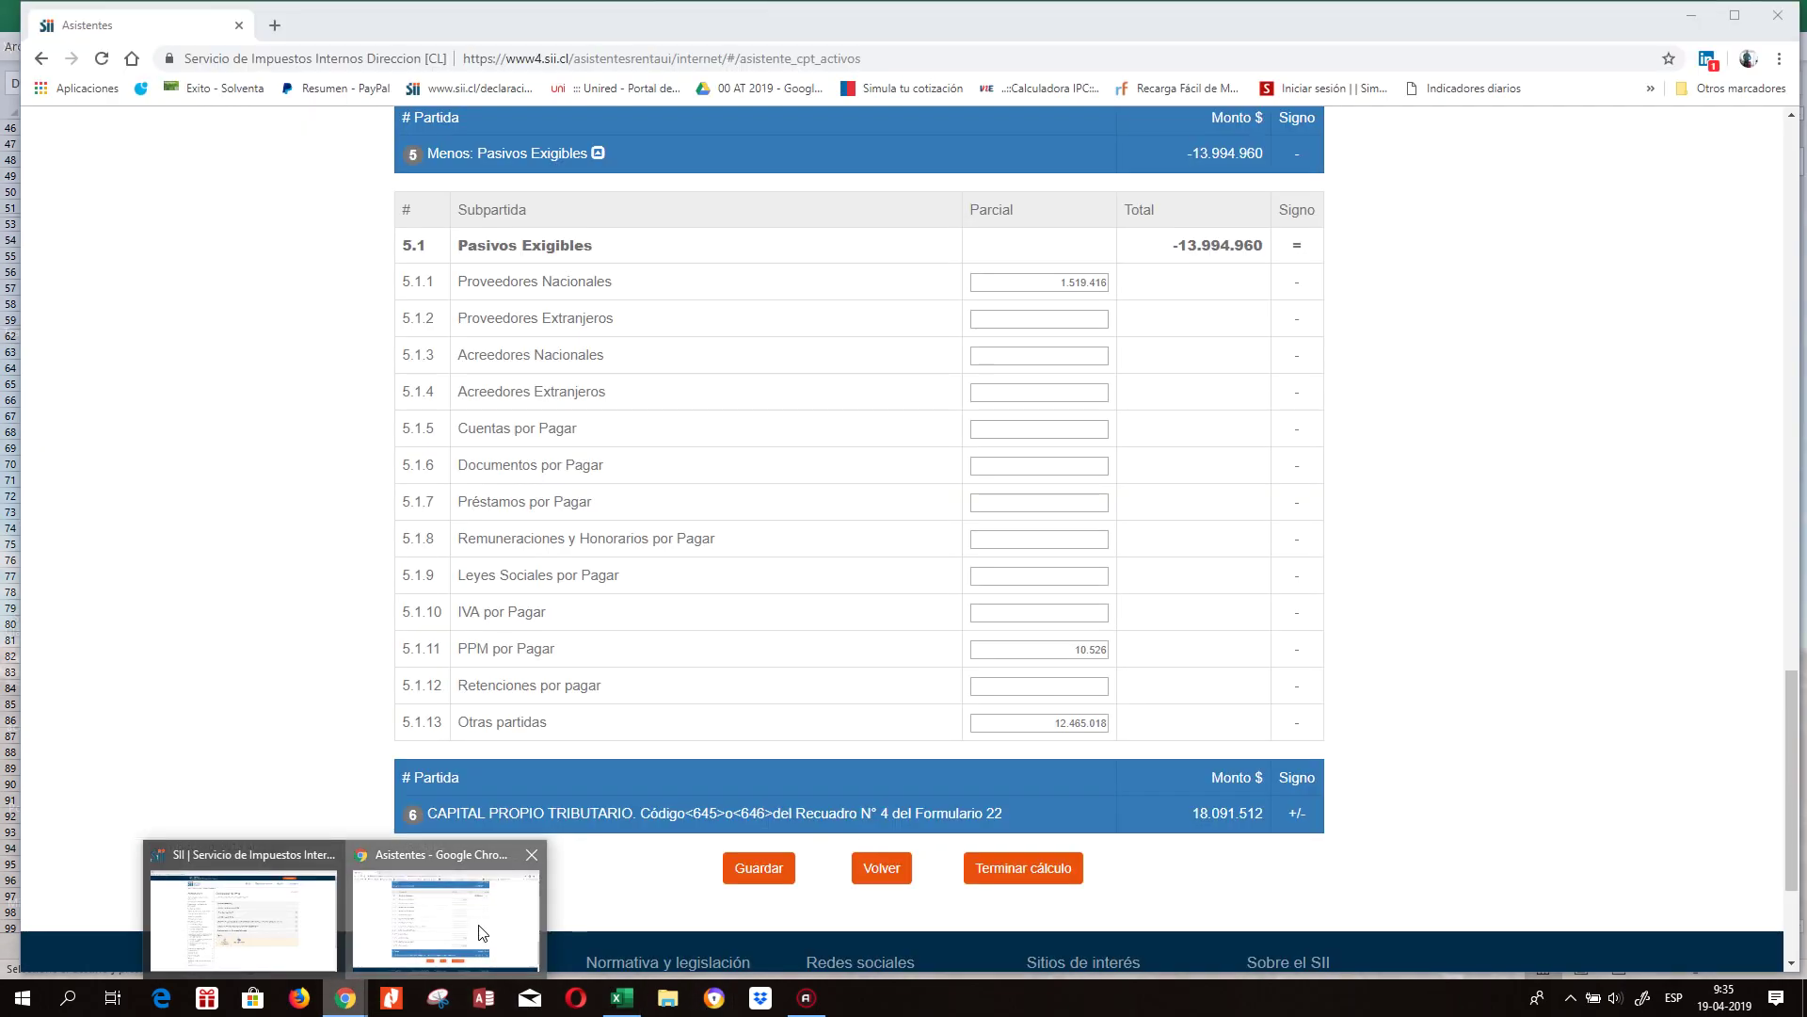
{"action": "left_click", "coordinate": [473, 932]}
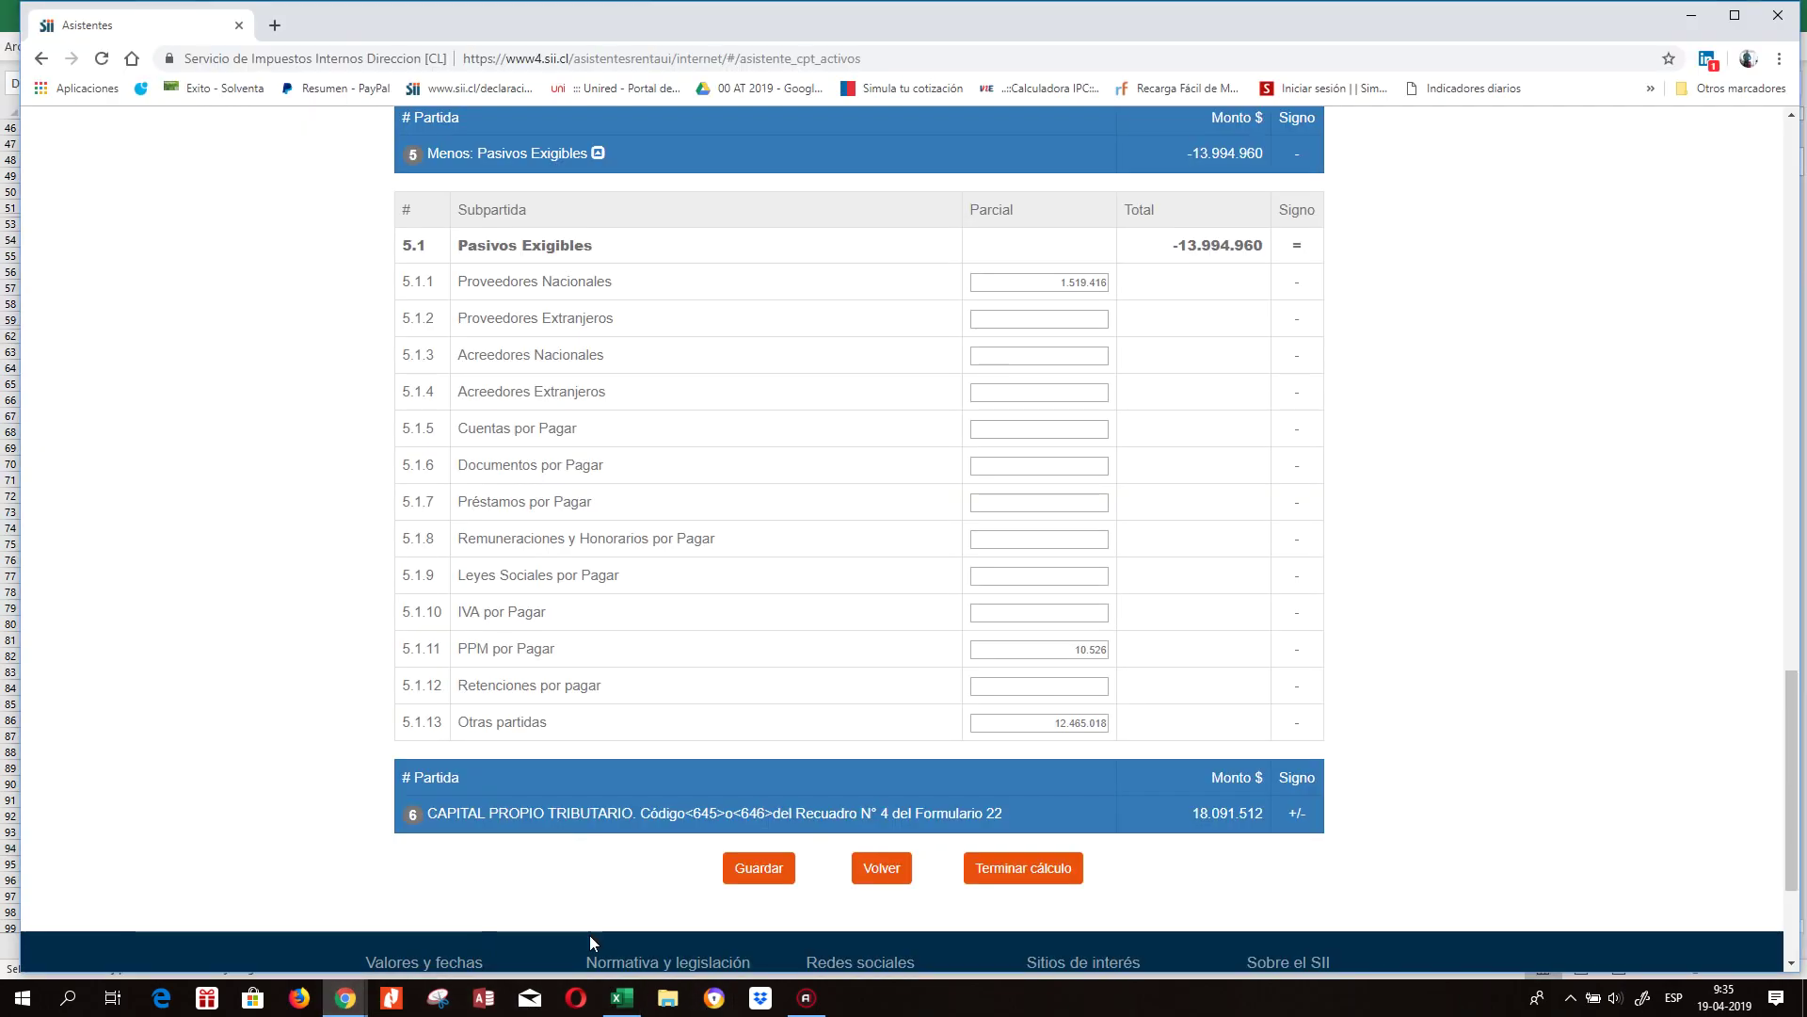
{"action": "left_click", "coordinate": [1022, 871]}
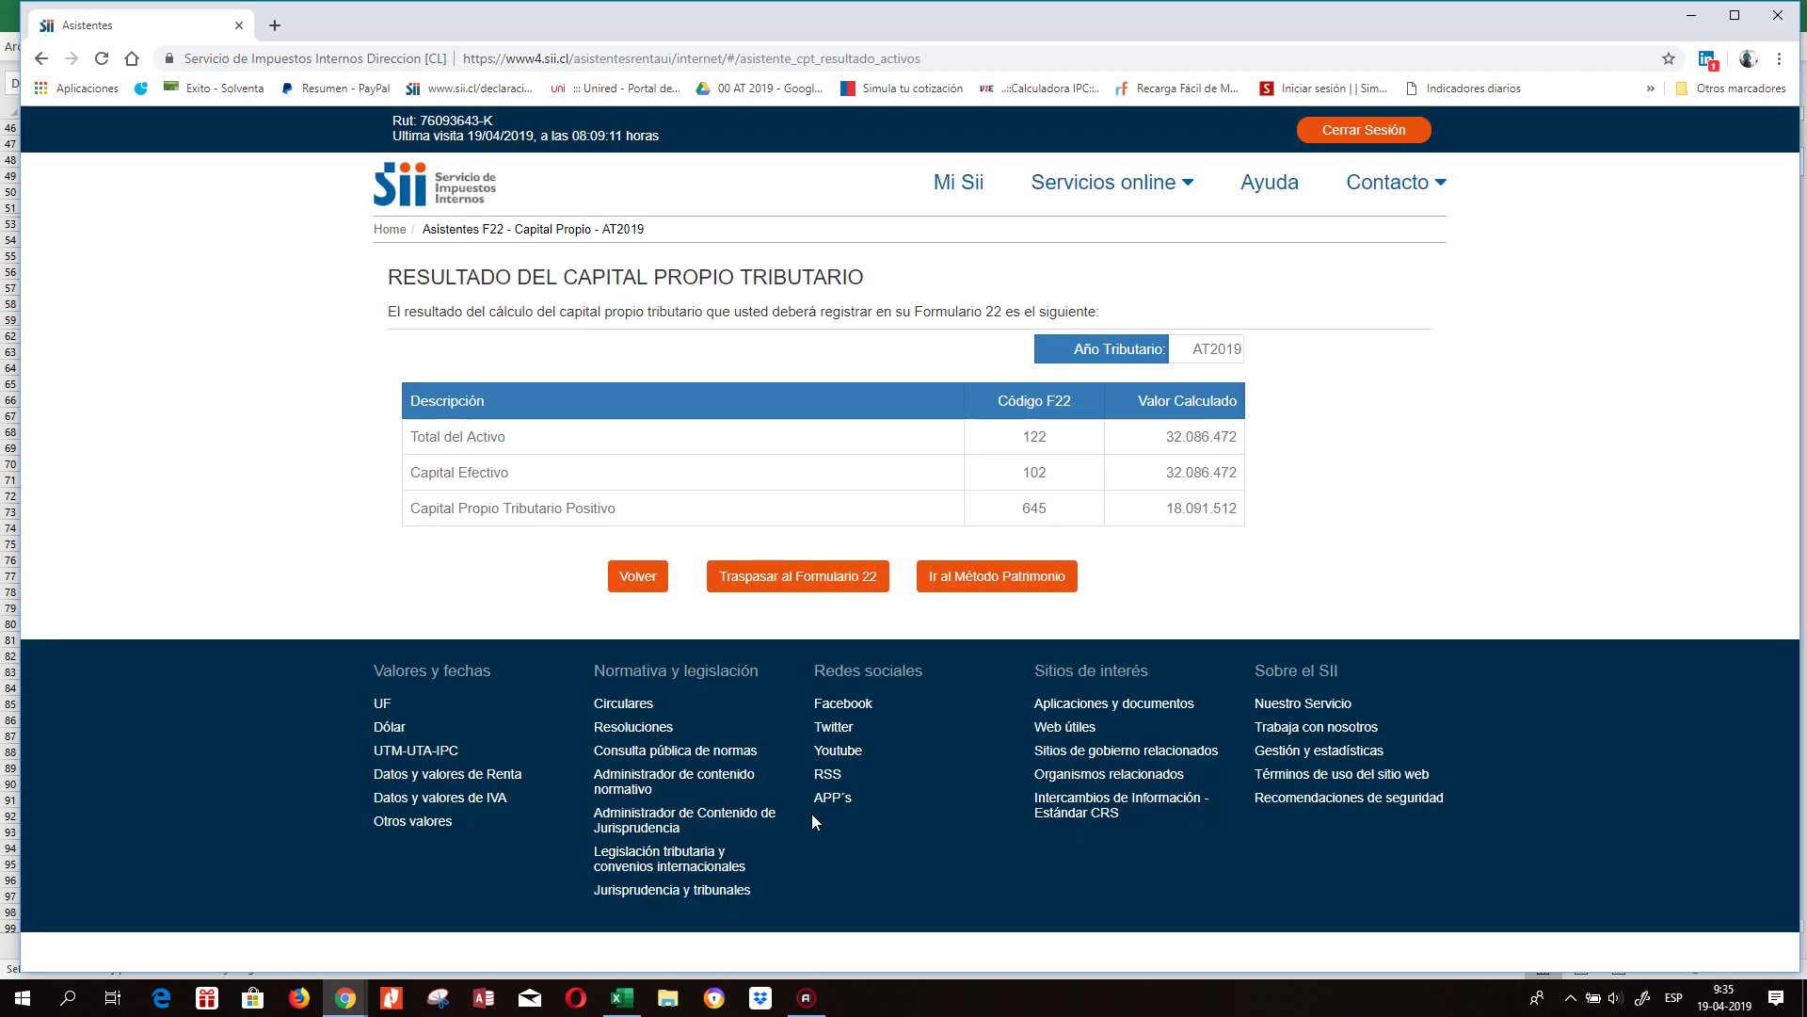
Capture the Resultado del Capital Propio Tributario page with Herramienta Recortes and copy the snip.
{"action": "left_click", "coordinate": [438, 997]}
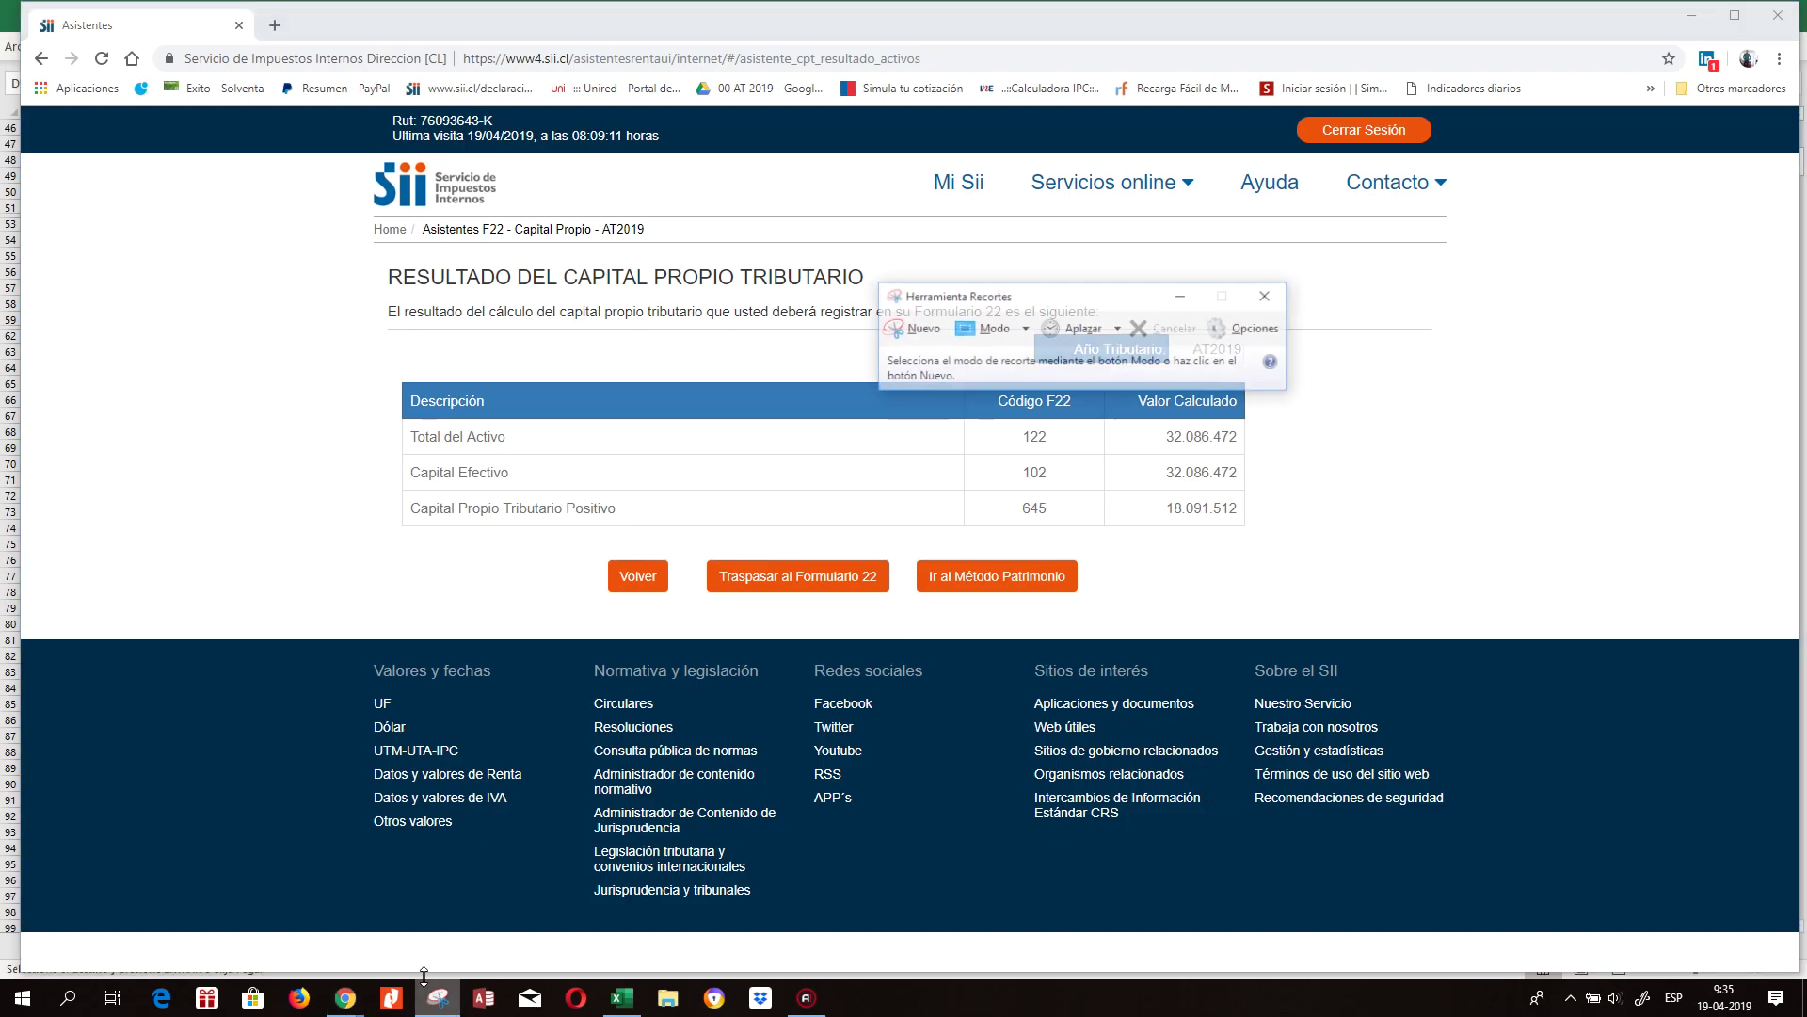
{"action": "left_click", "coordinate": [909, 328]}
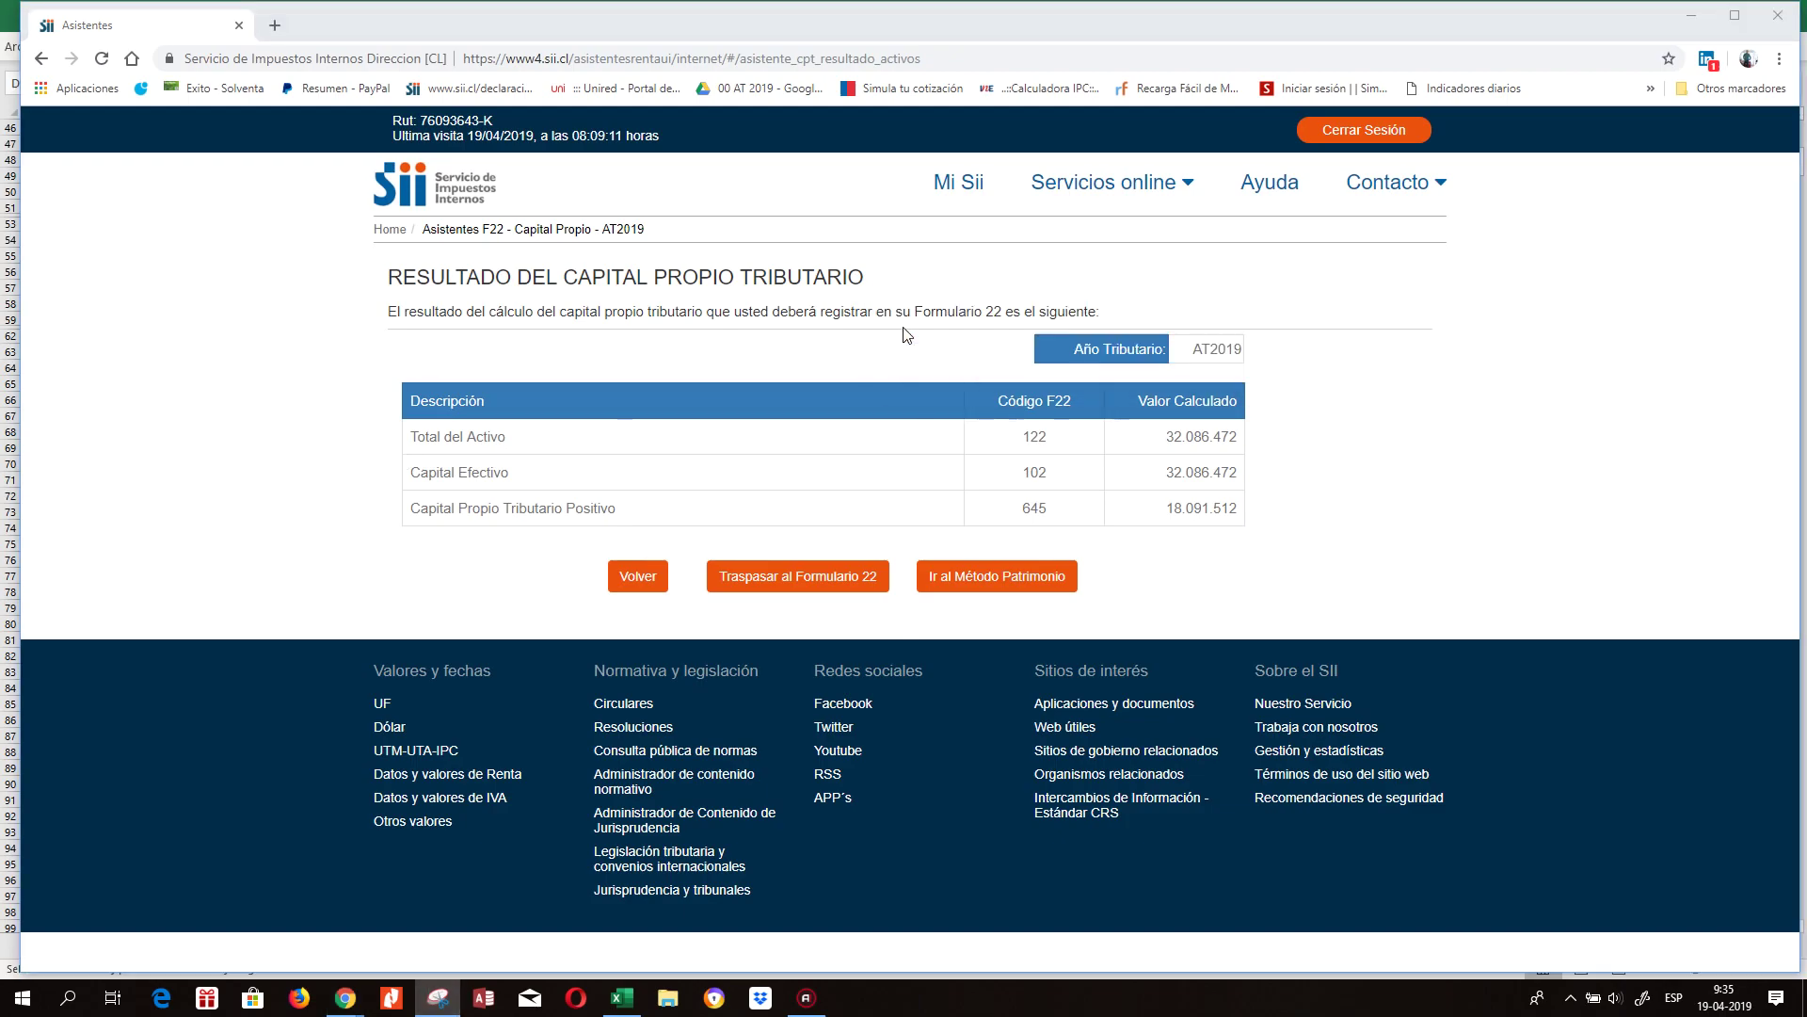
{"action": "left_click_drag", "start_coordinate": [377, 175], "coordinate": [1275, 626]}
{"action": "left_click", "coordinate": [345, 37]}
{"action": "left_click", "coordinate": [358, 58]}
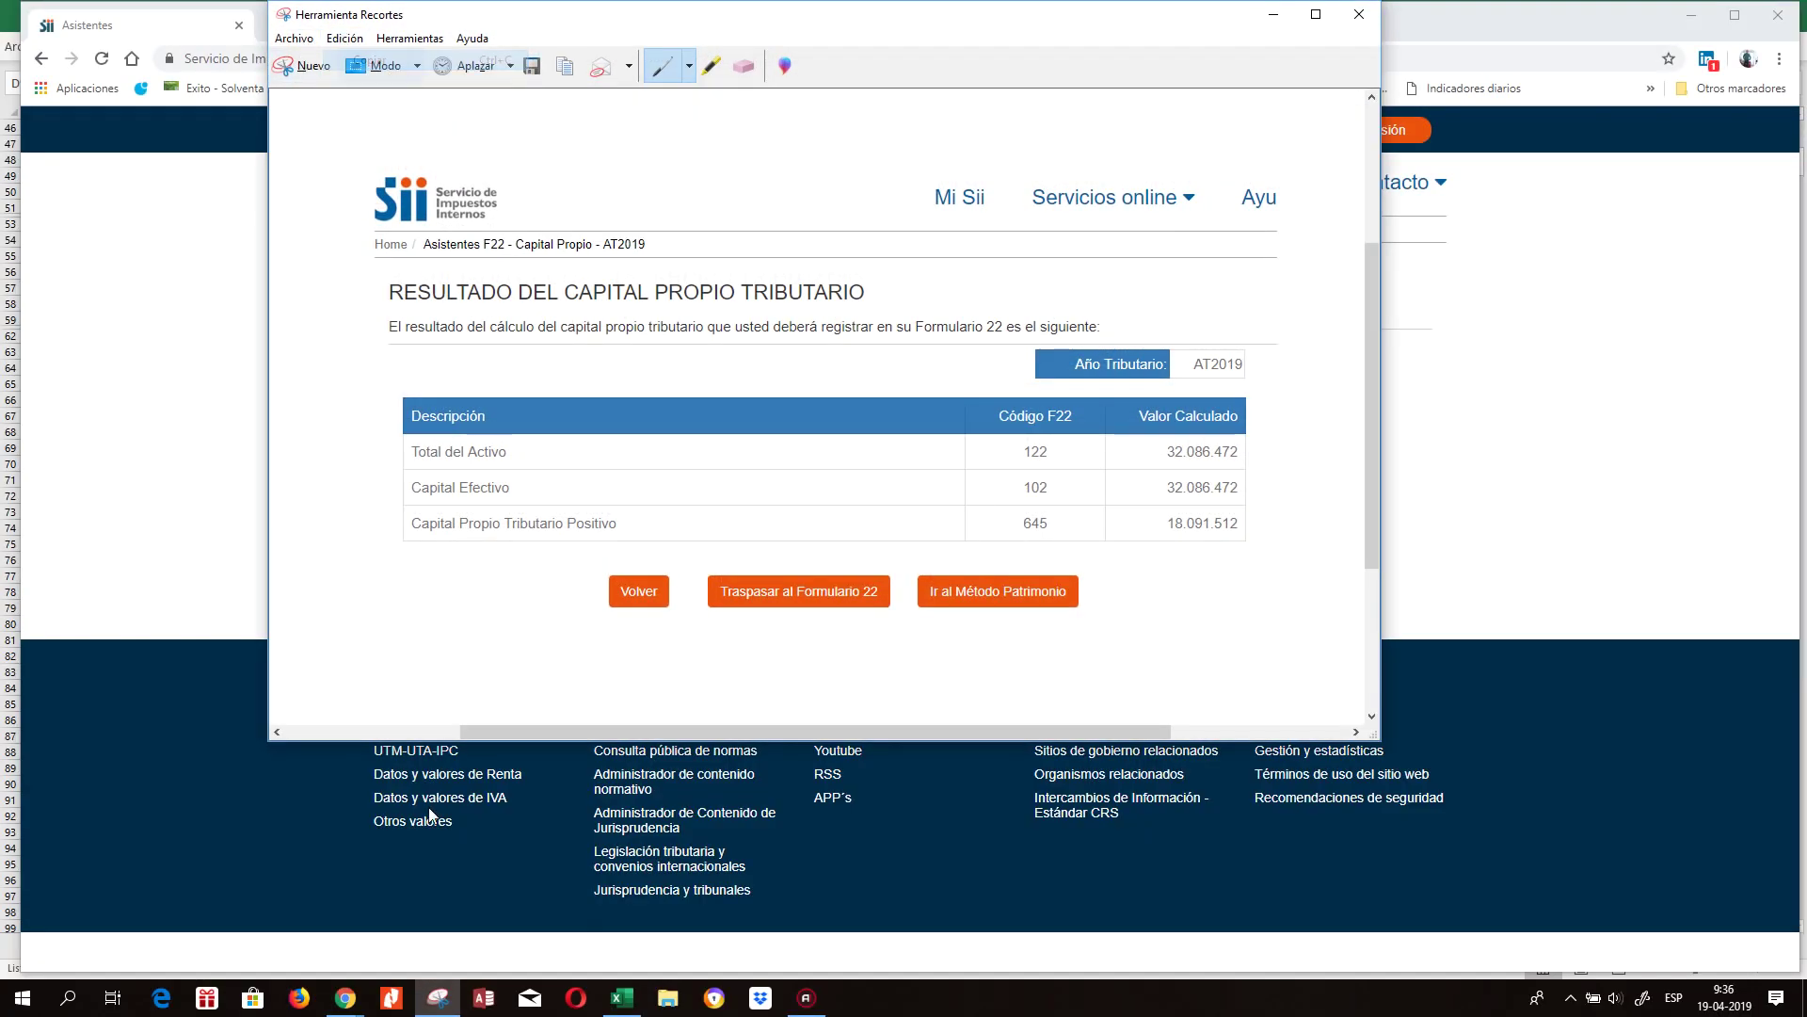
Paste the captured result into the Excel sheet Hoja5 at C244, below the F 1940 image.
{"action": "left_click", "coordinate": [621, 997]}
{"action": "left_click", "coordinate": [202, 944]}
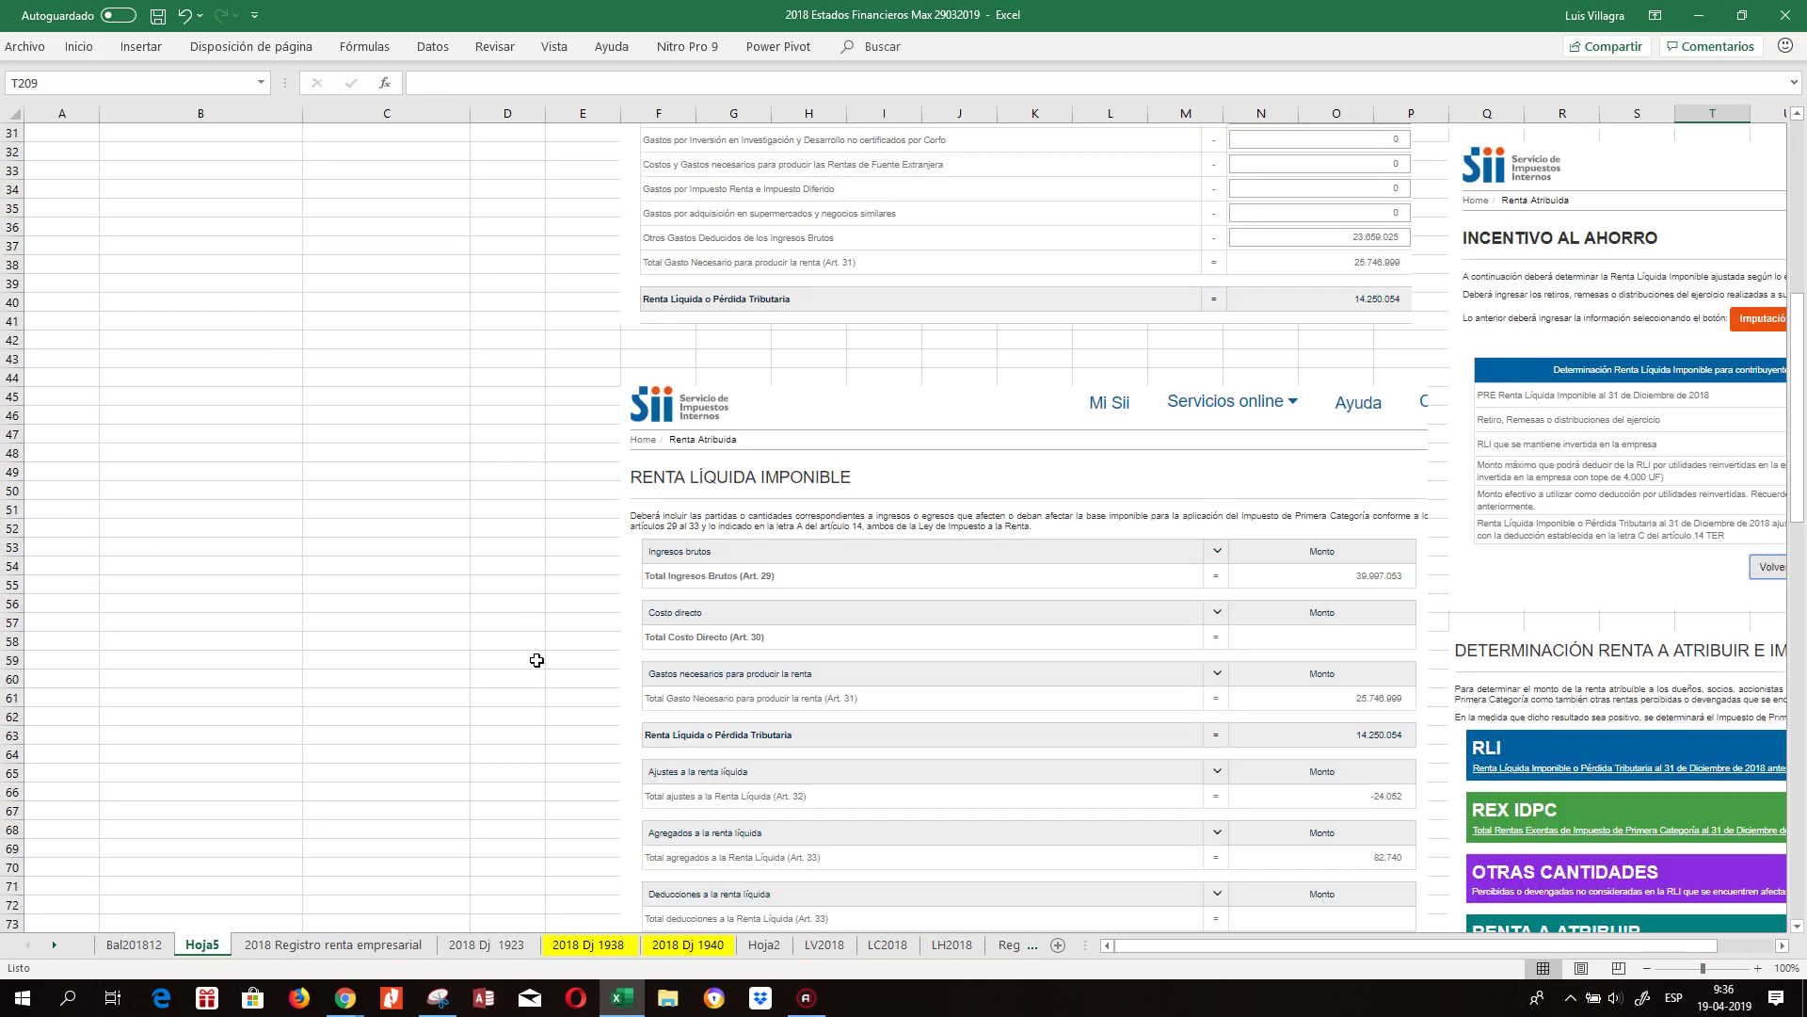
{"action": "scroll", "coordinate": [509, 650], "scroll_direction": "down", "scroll_amount": 10}
{"action": "scroll", "coordinate": [480, 629], "scroll_direction": "down", "scroll_amount": 20}
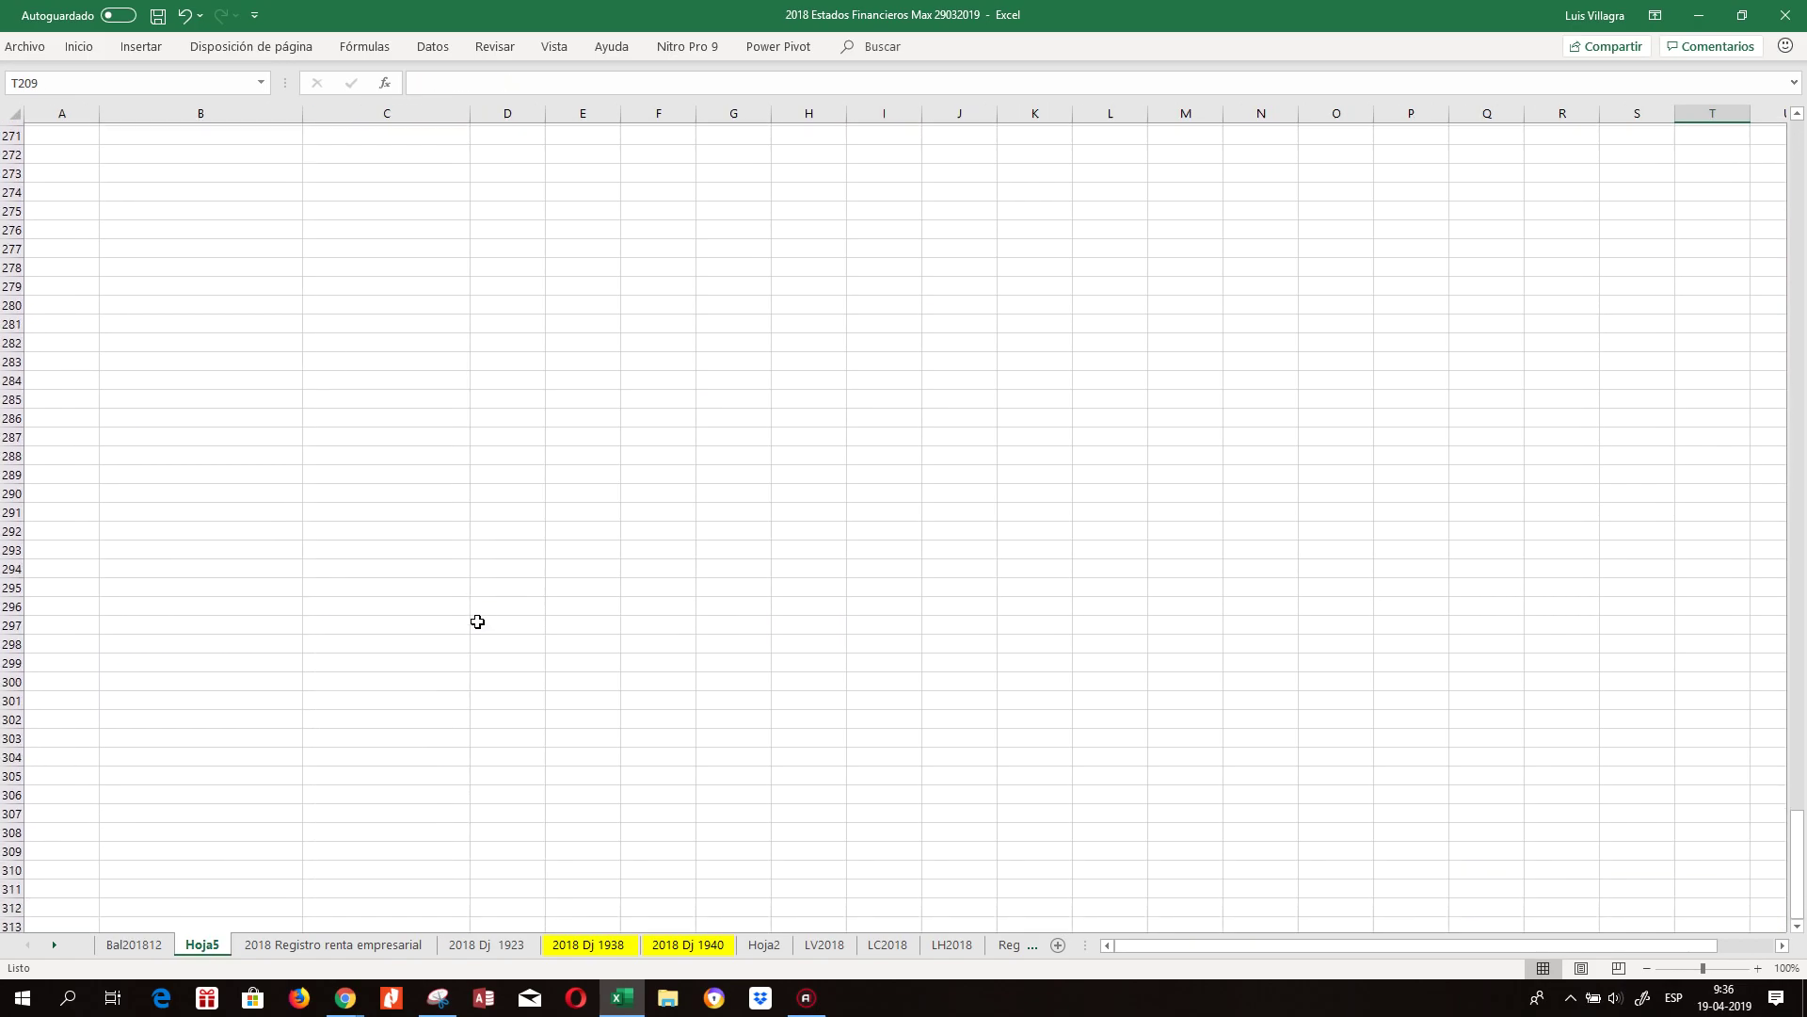
{"action": "right_click", "coordinate": [365, 758]}
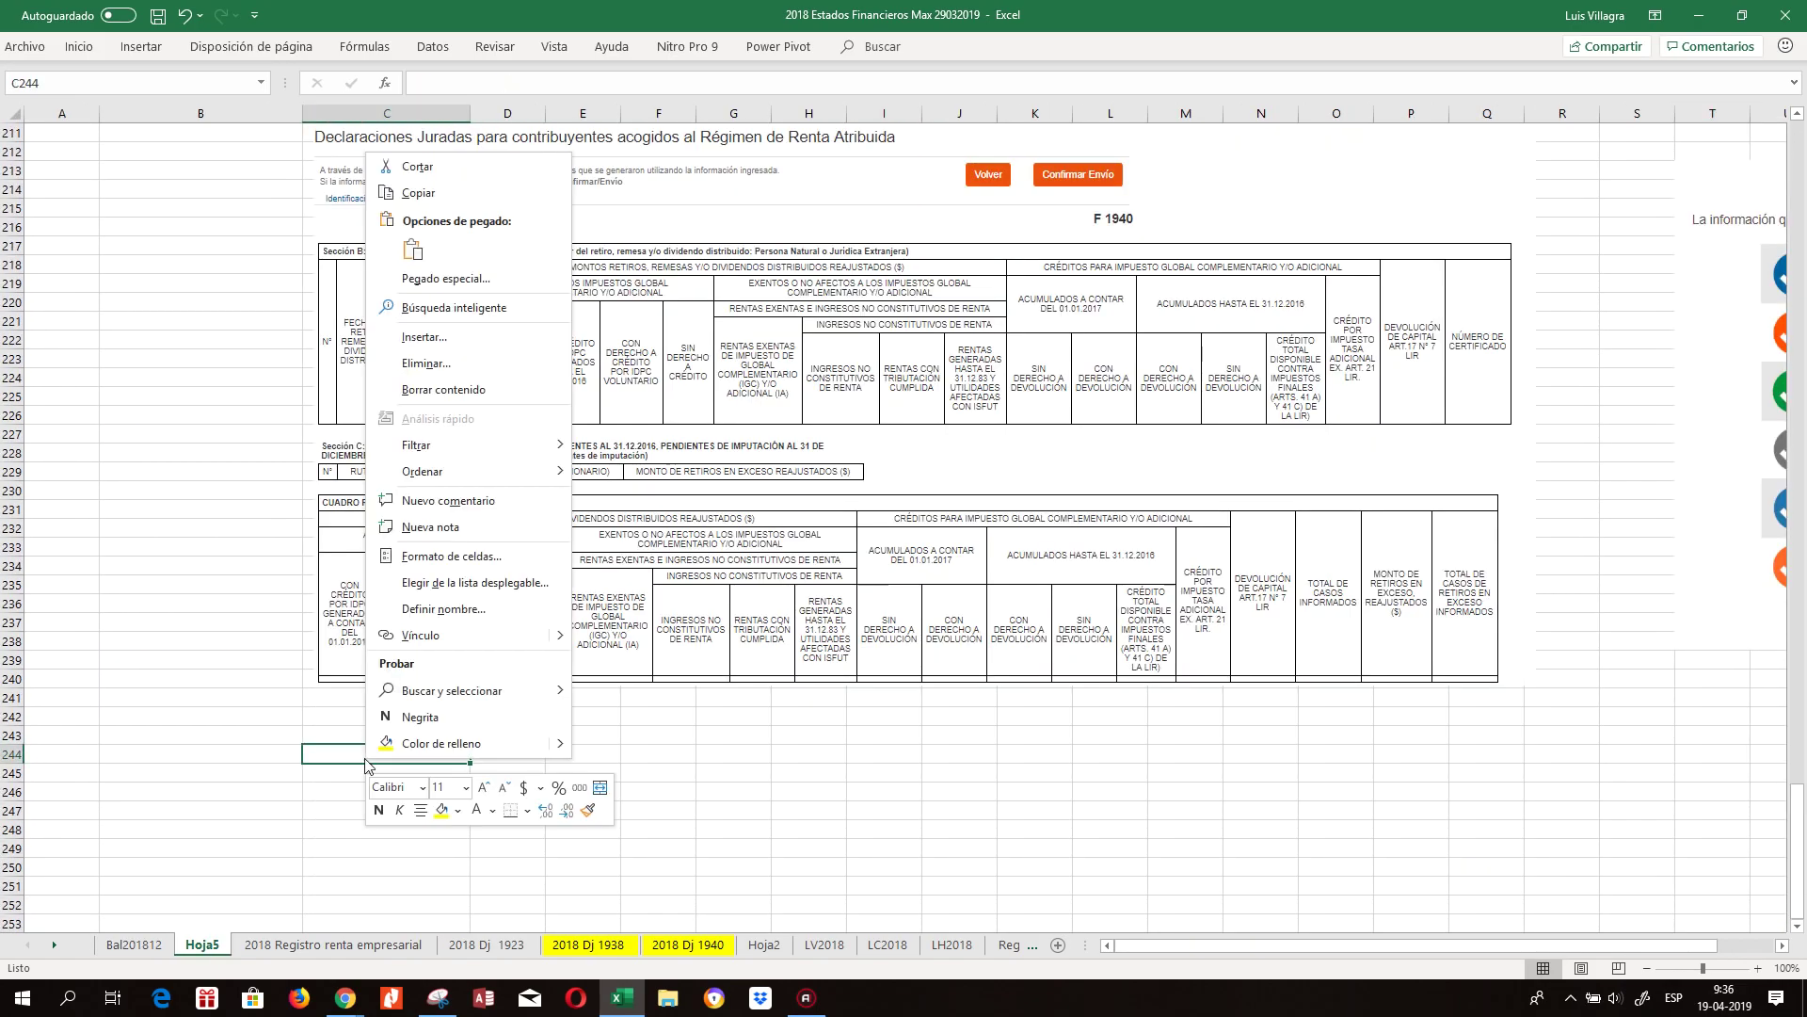
{"action": "left_click", "coordinate": [388, 237]}
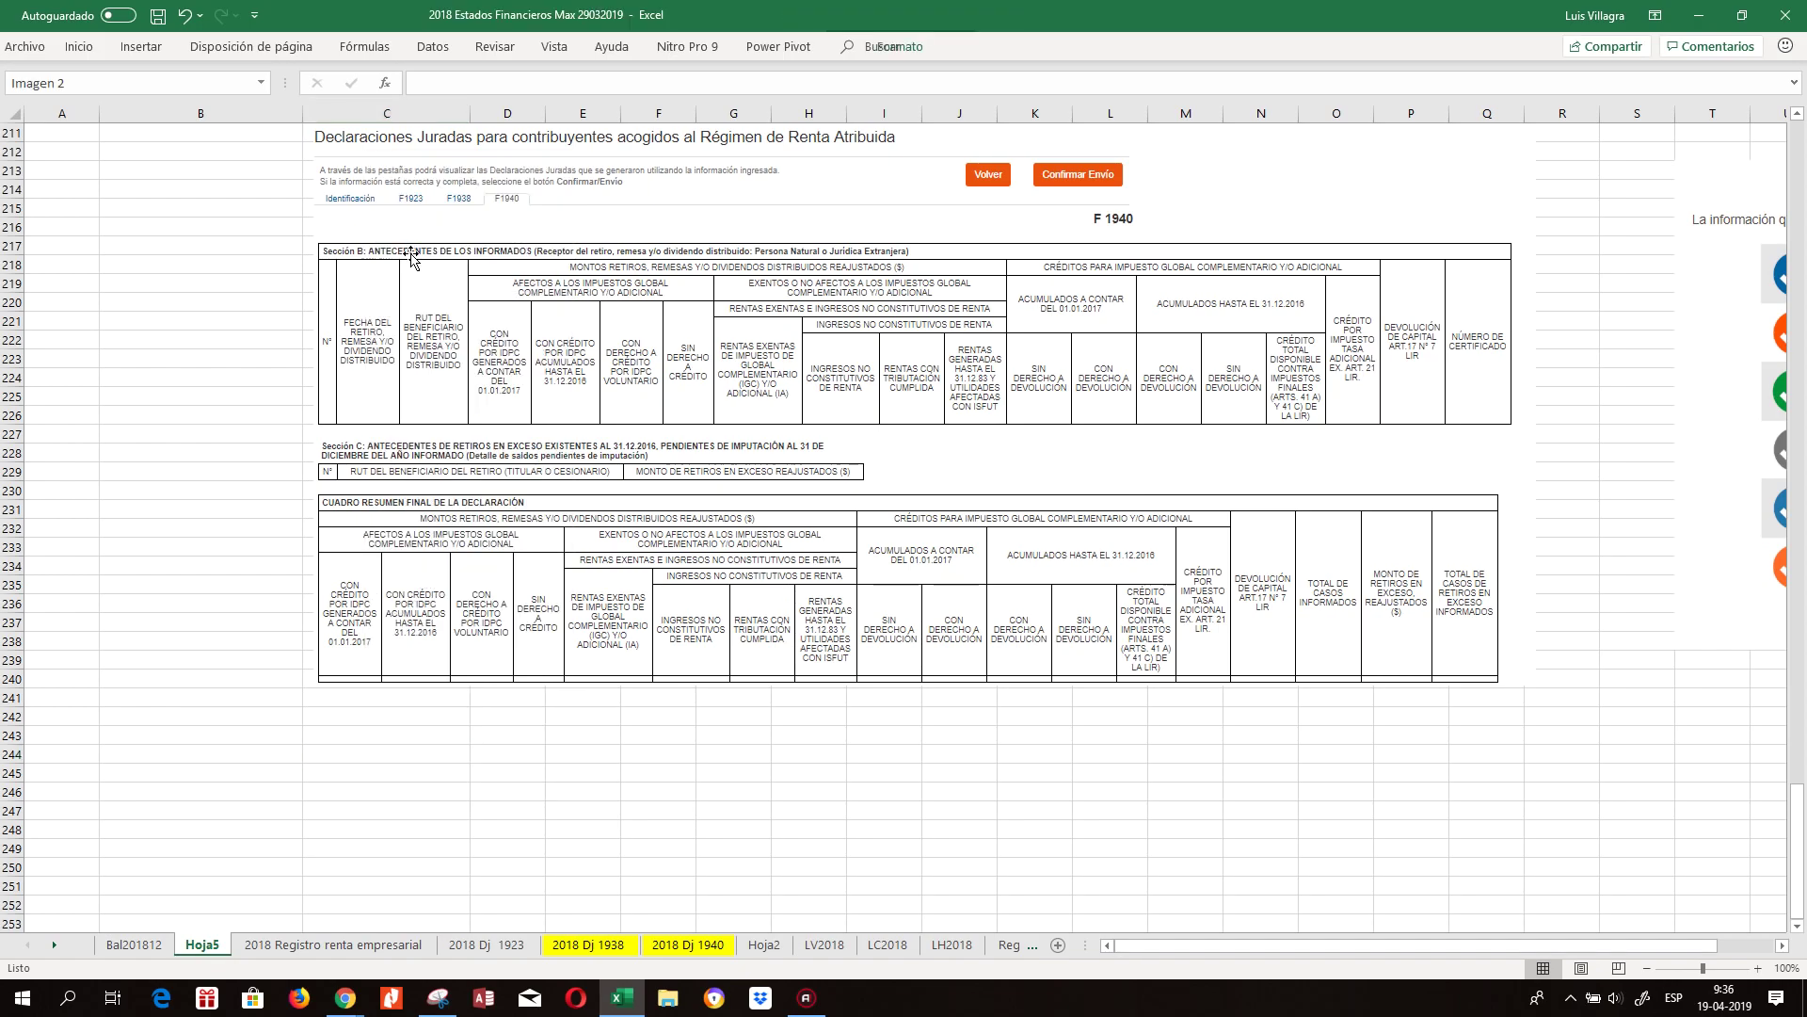
{"action": "left_click", "coordinate": [1626, 853]}
{"action": "scroll", "coordinate": [1388, 762], "scroll_direction": "down", "scroll_amount": 10}
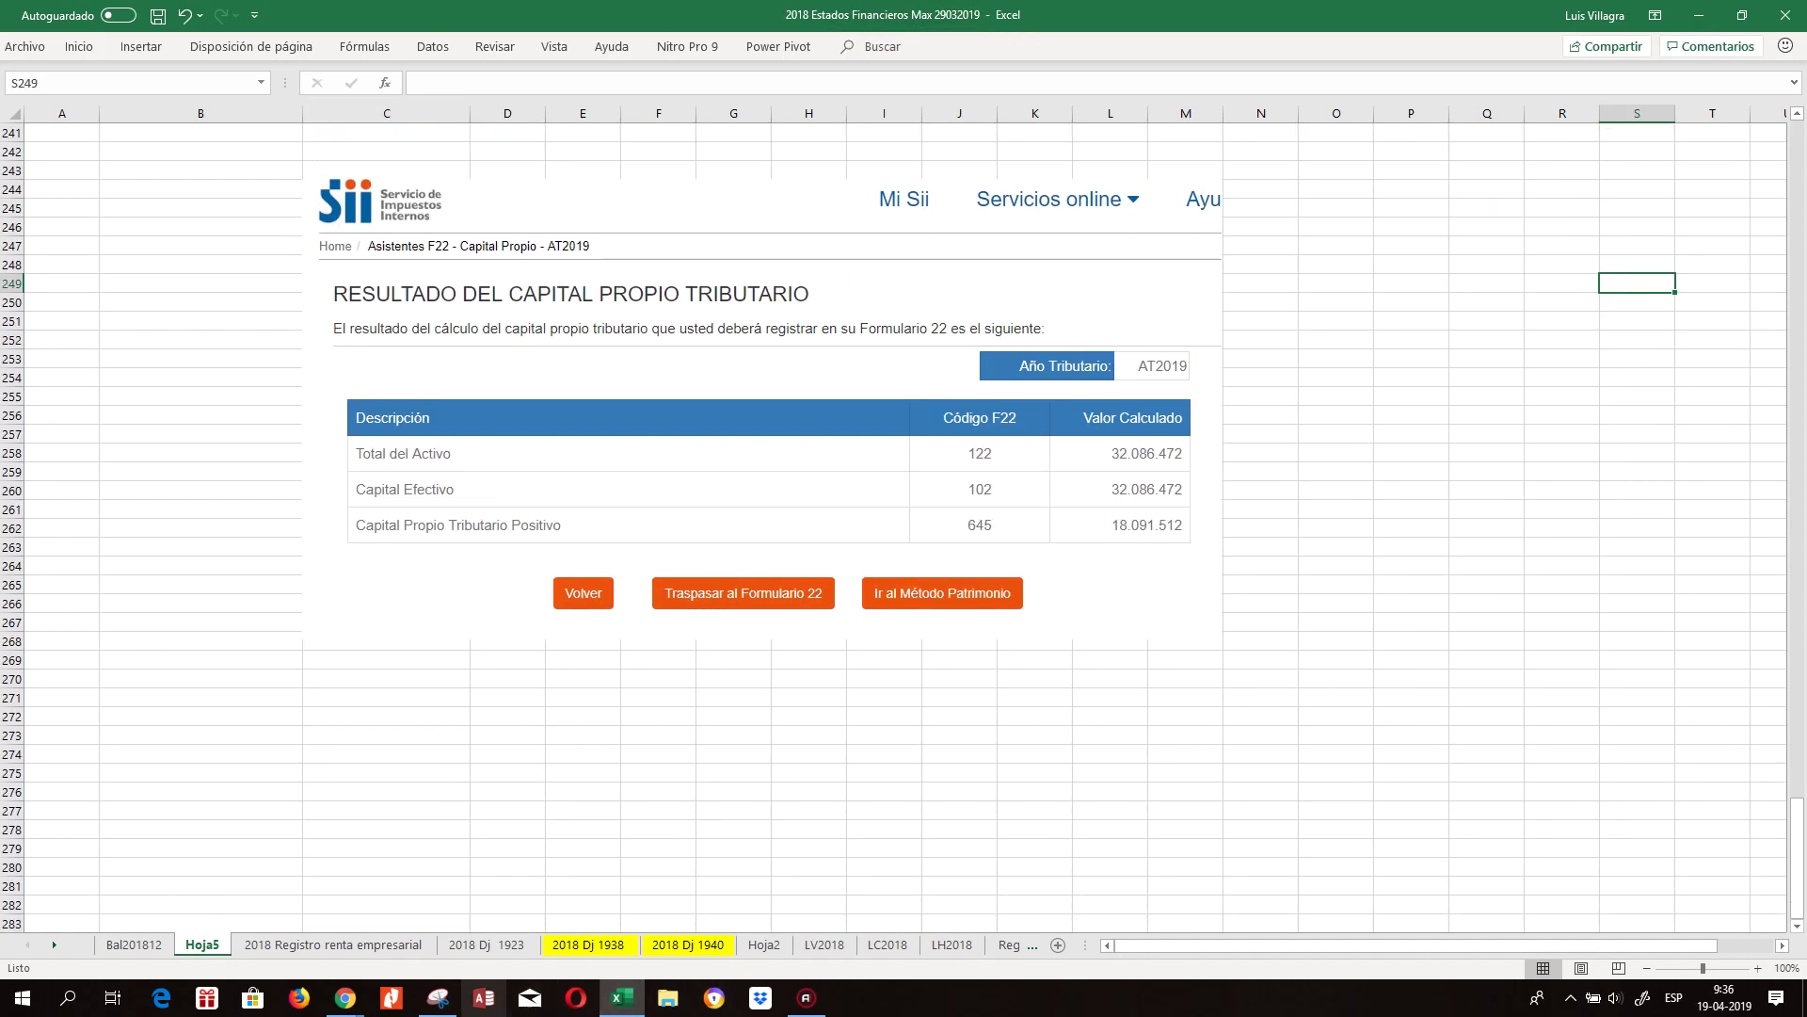
Switch to the Asistentes window in Chrome and transfer the calculated Capital Propio Tributario to Formulario 22.
{"action": "left_click", "coordinate": [345, 998]}
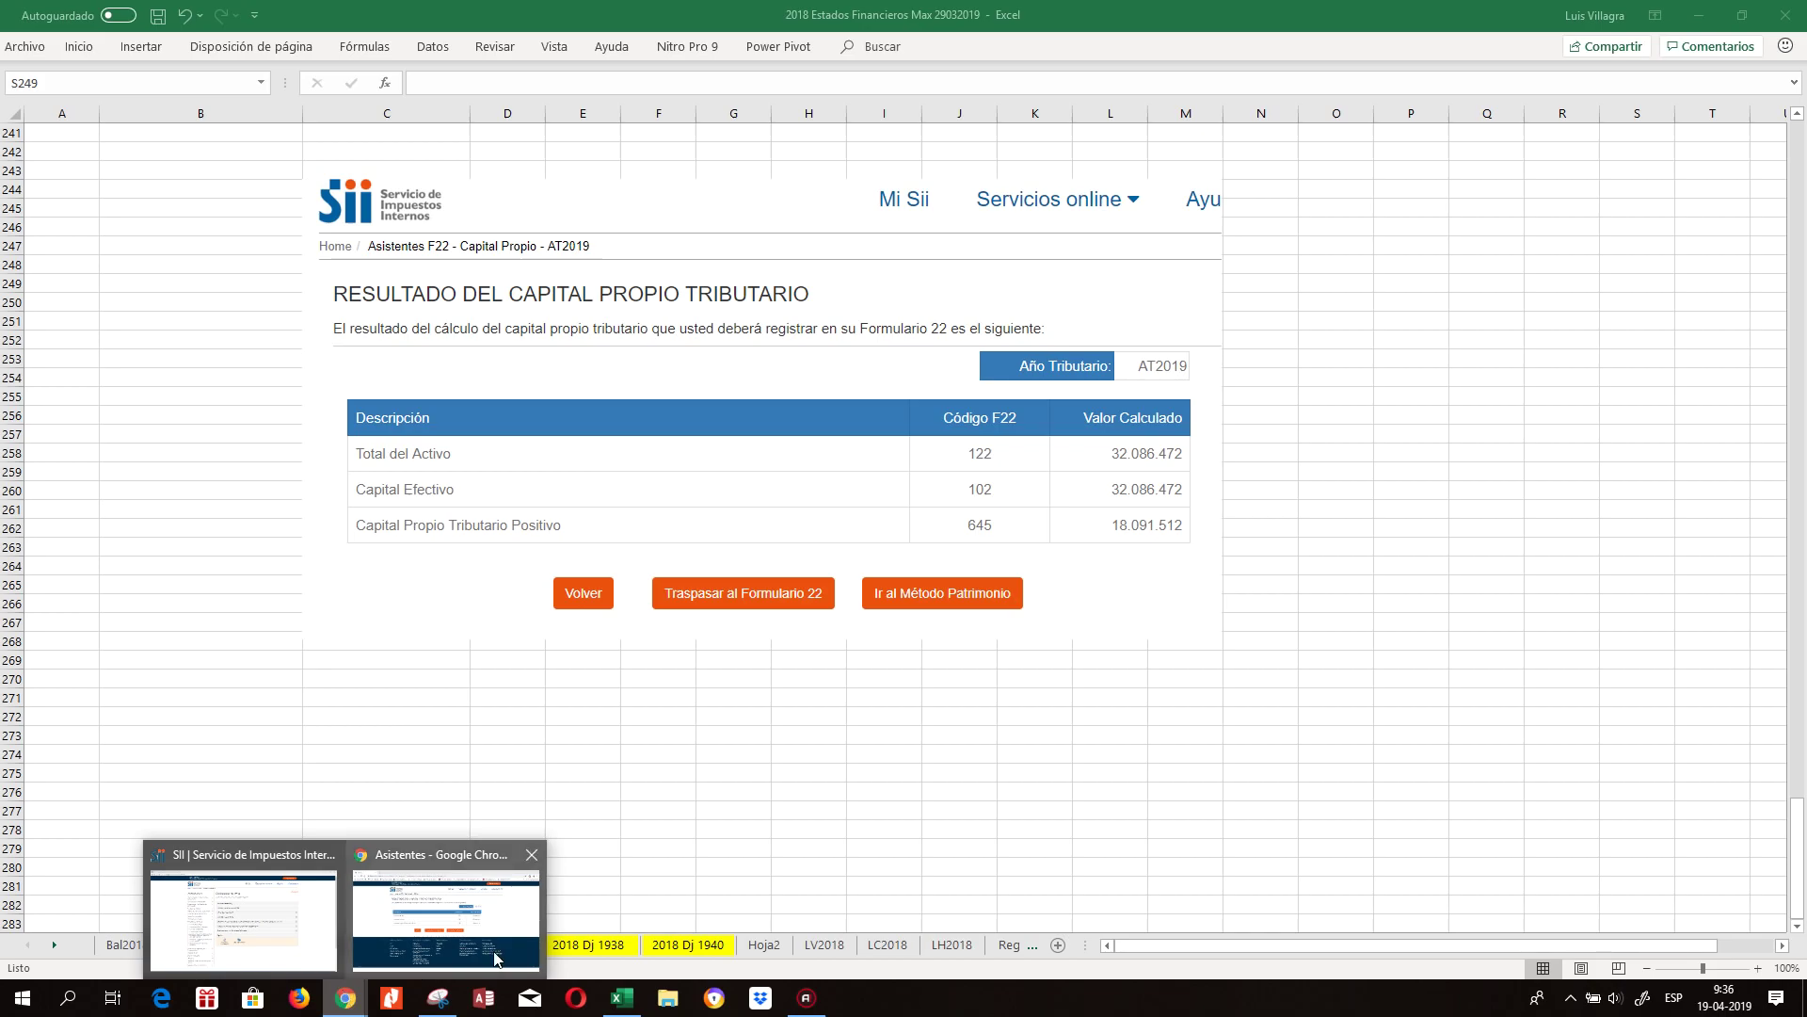
{"action": "left_click", "coordinate": [496, 958]}
{"action": "left_click", "coordinate": [801, 582]}
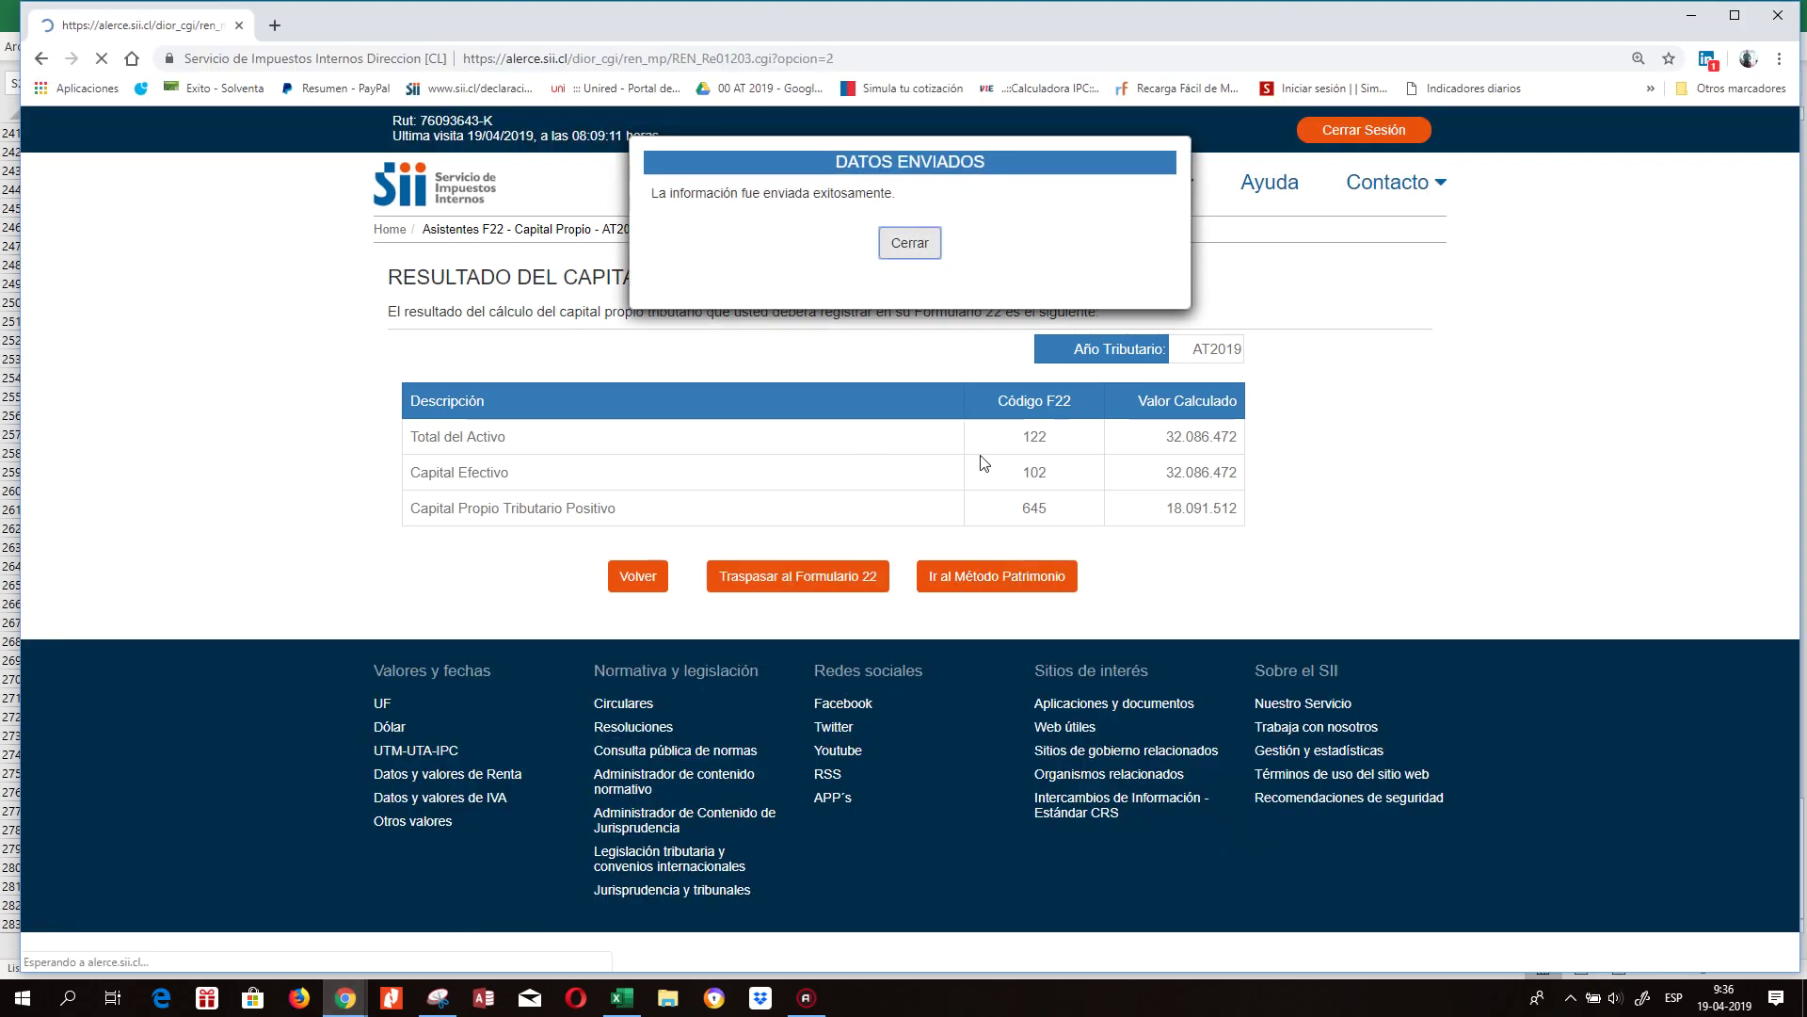
Reopen the Asistente de Capital Propio Tributario with the previously entered data recovered and open the Patrimonio method form.
{"action": "scroll", "coordinate": [1011, 844], "scroll_direction": "down", "scroll_amount": 5}
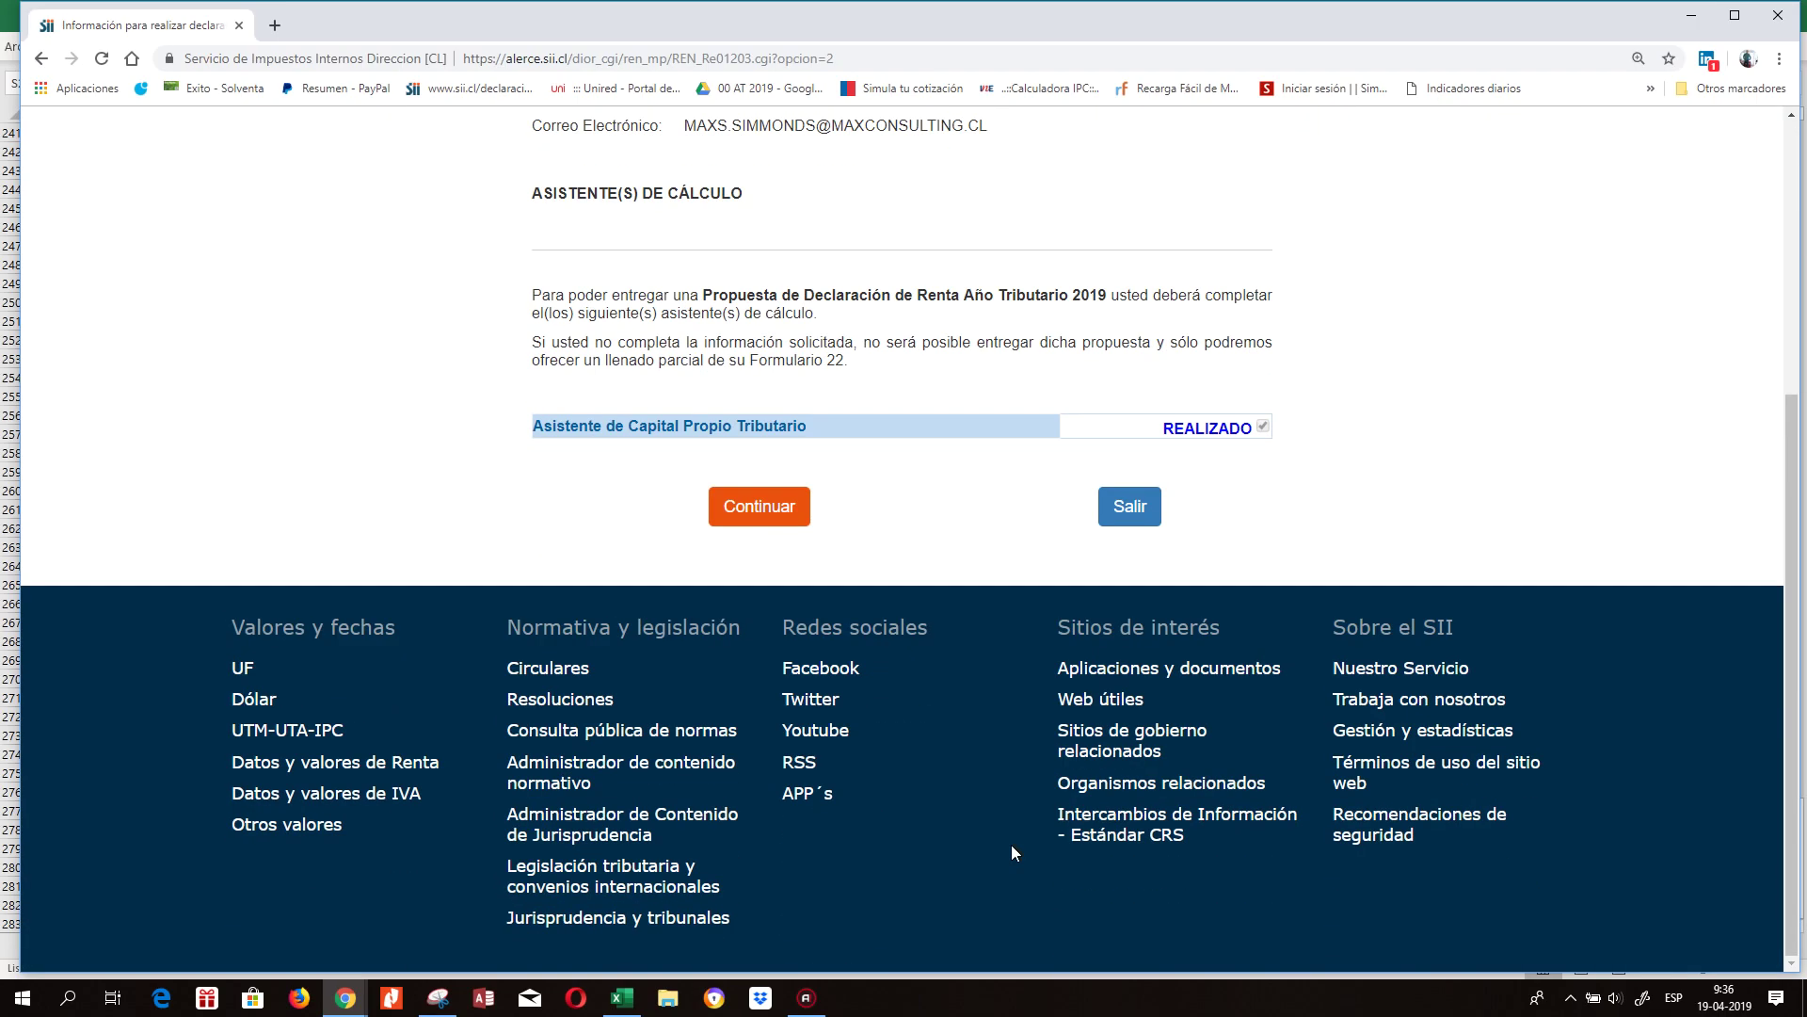
{"action": "left_click", "coordinate": [743, 433]}
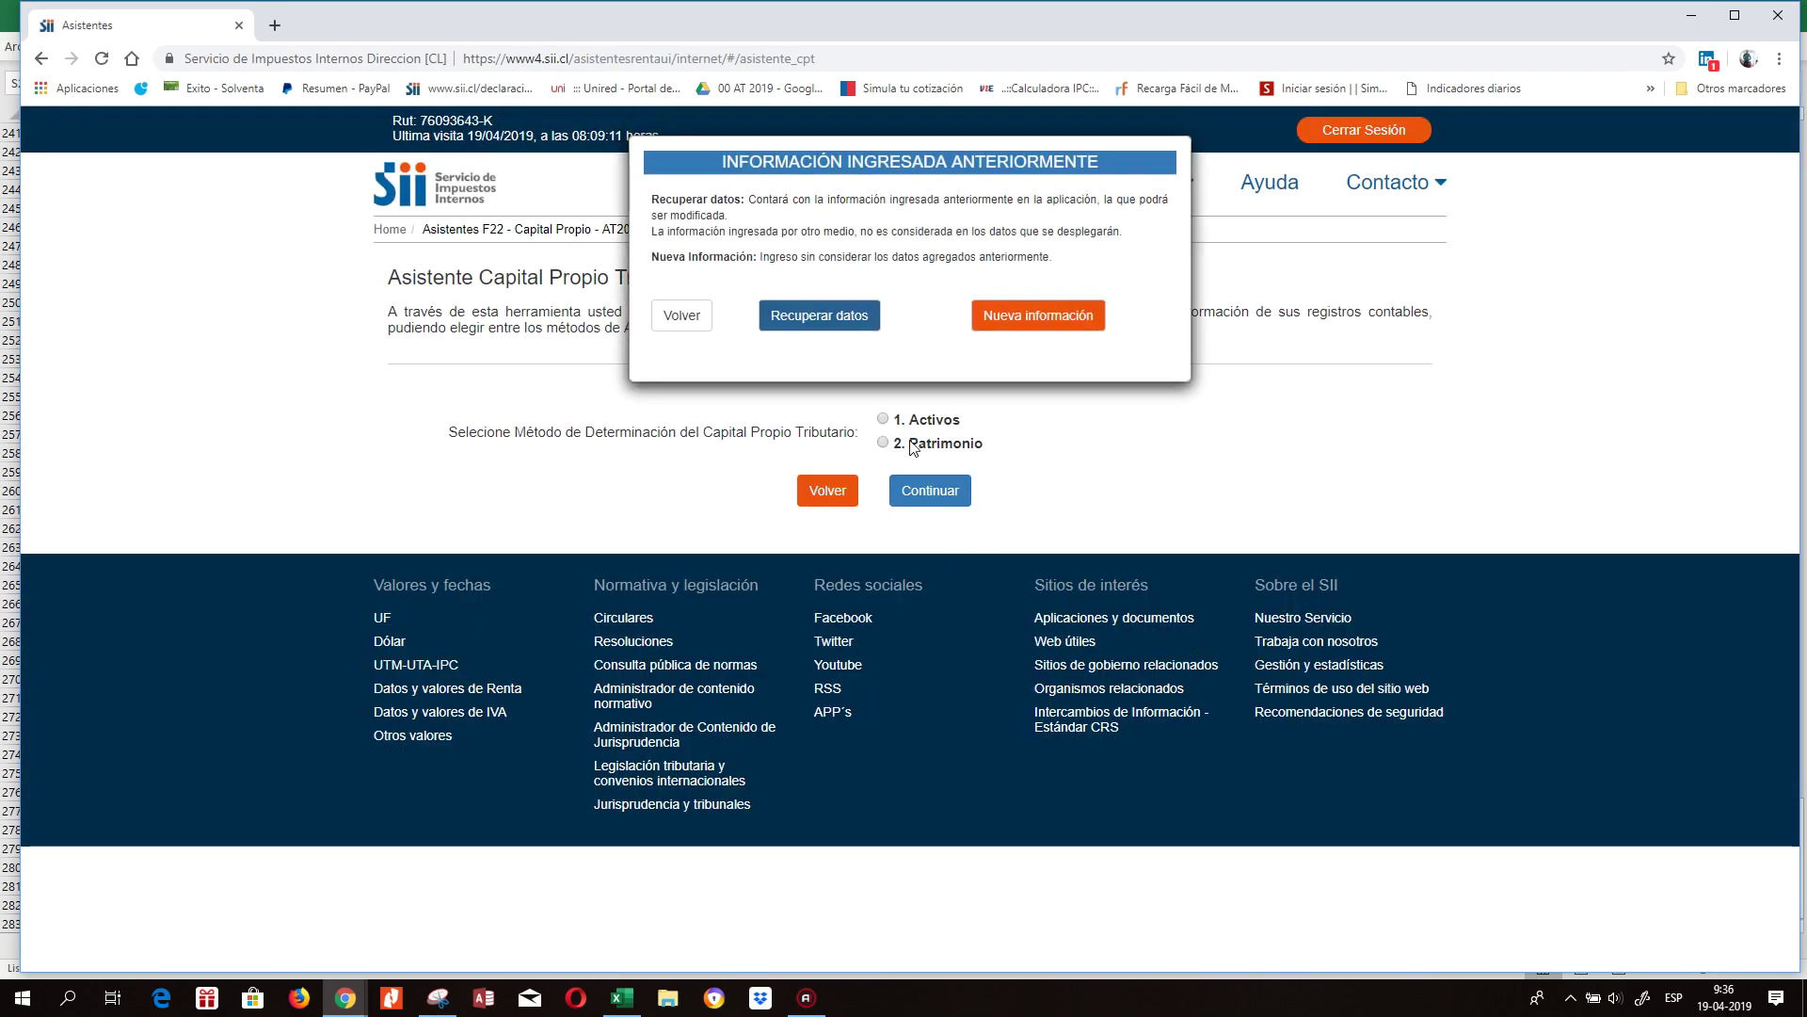
{"action": "left_click", "coordinate": [767, 315]}
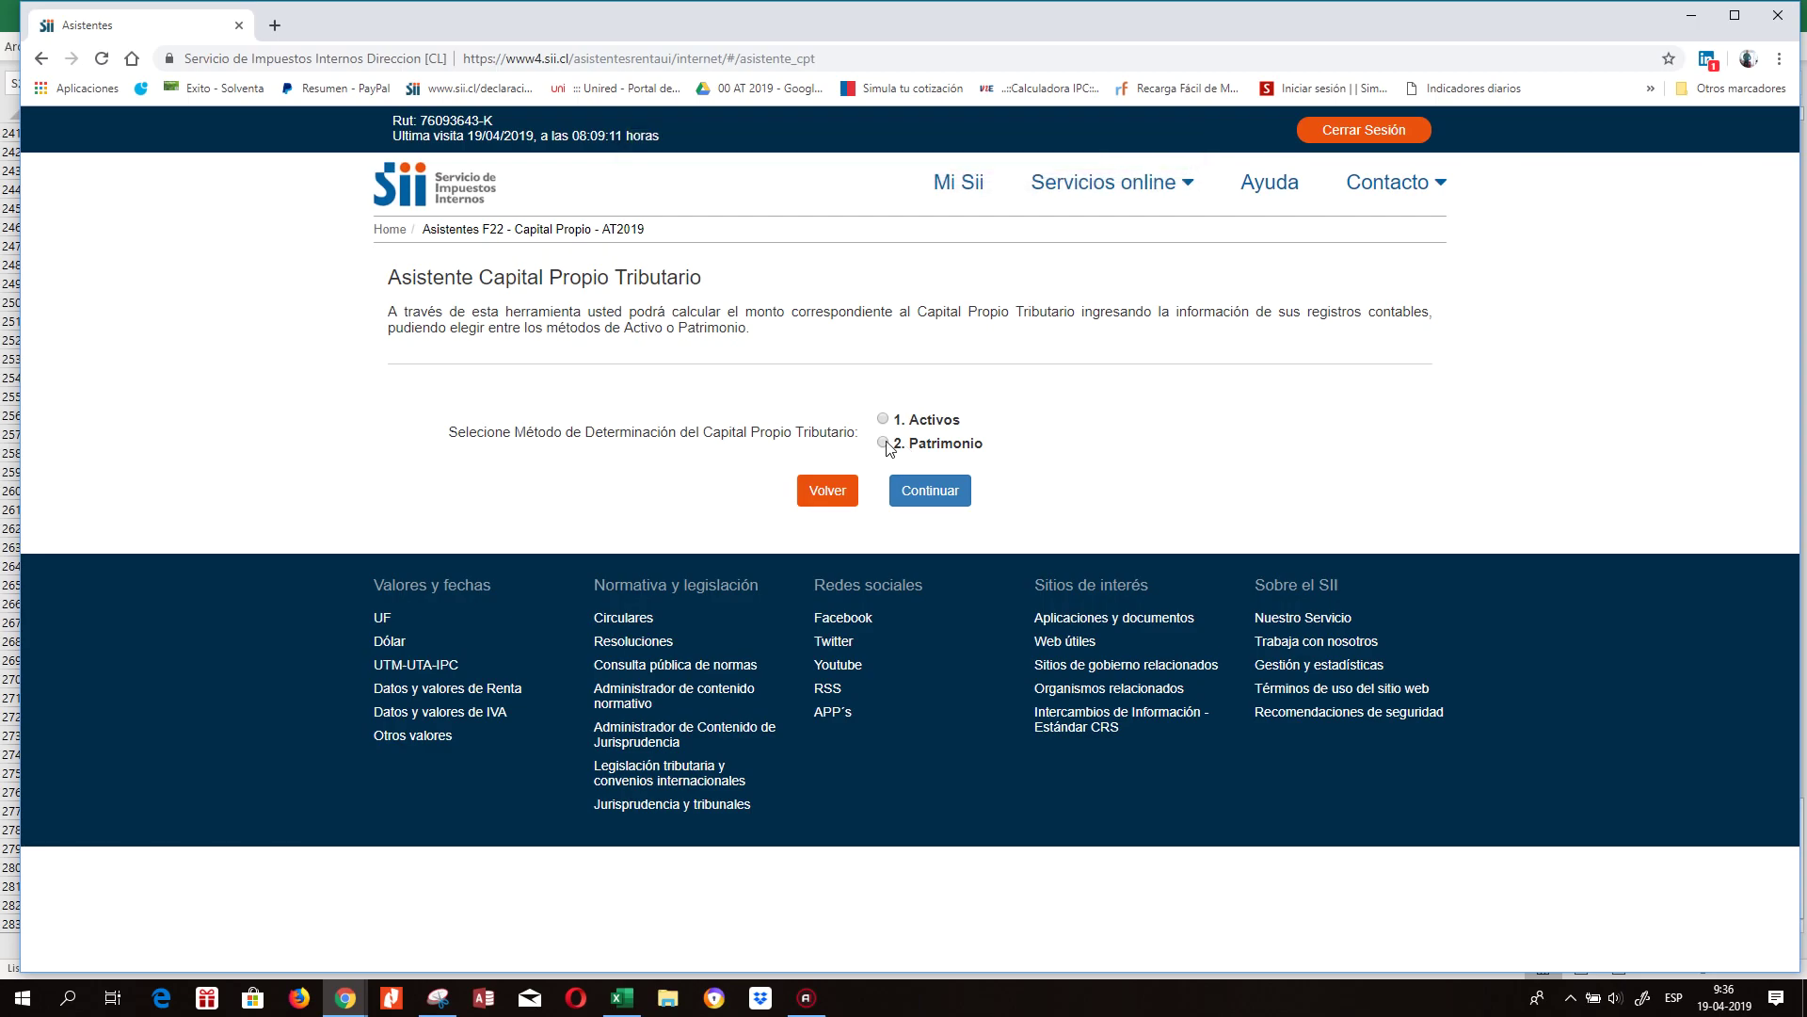
{"action": "left_click", "coordinate": [936, 498]}
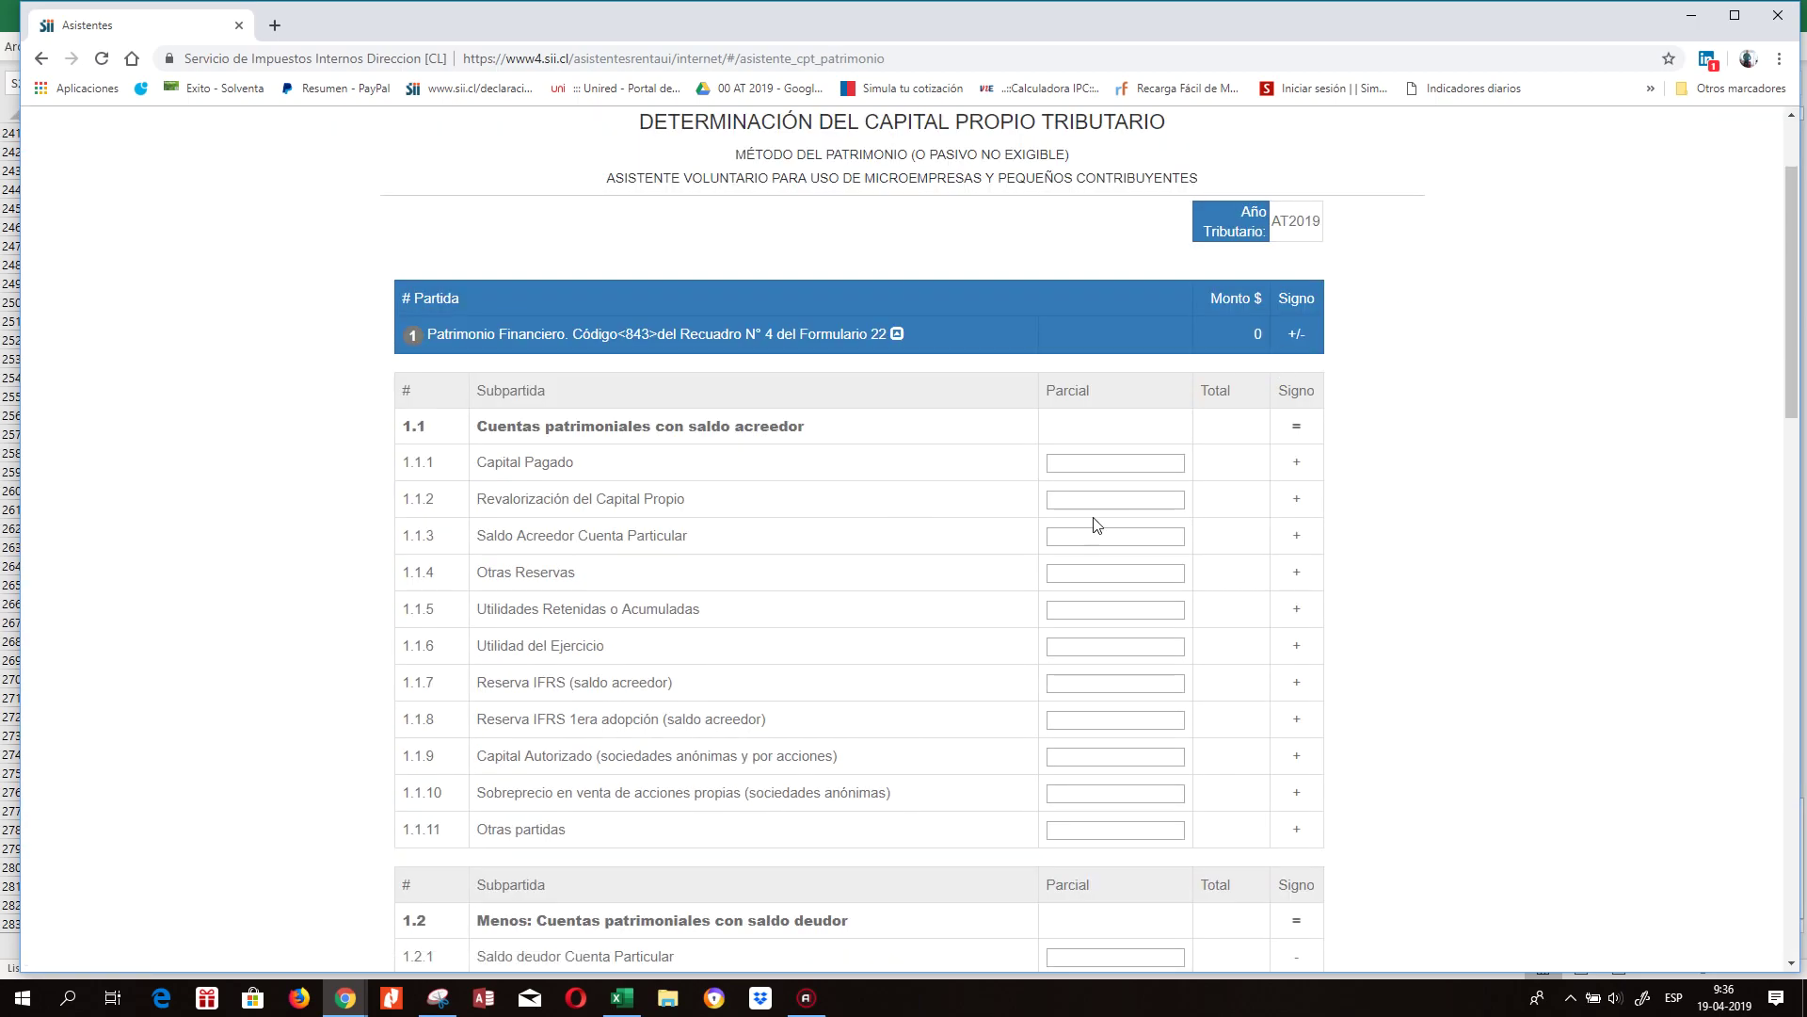
Copy the CAPITAL liability balance from H36 of the Bal201812 sheet in Excel into 1.1.1 Capital Pagado of the Patrimonio form, 500.000.
{"action": "left_click", "coordinate": [1133, 467]}
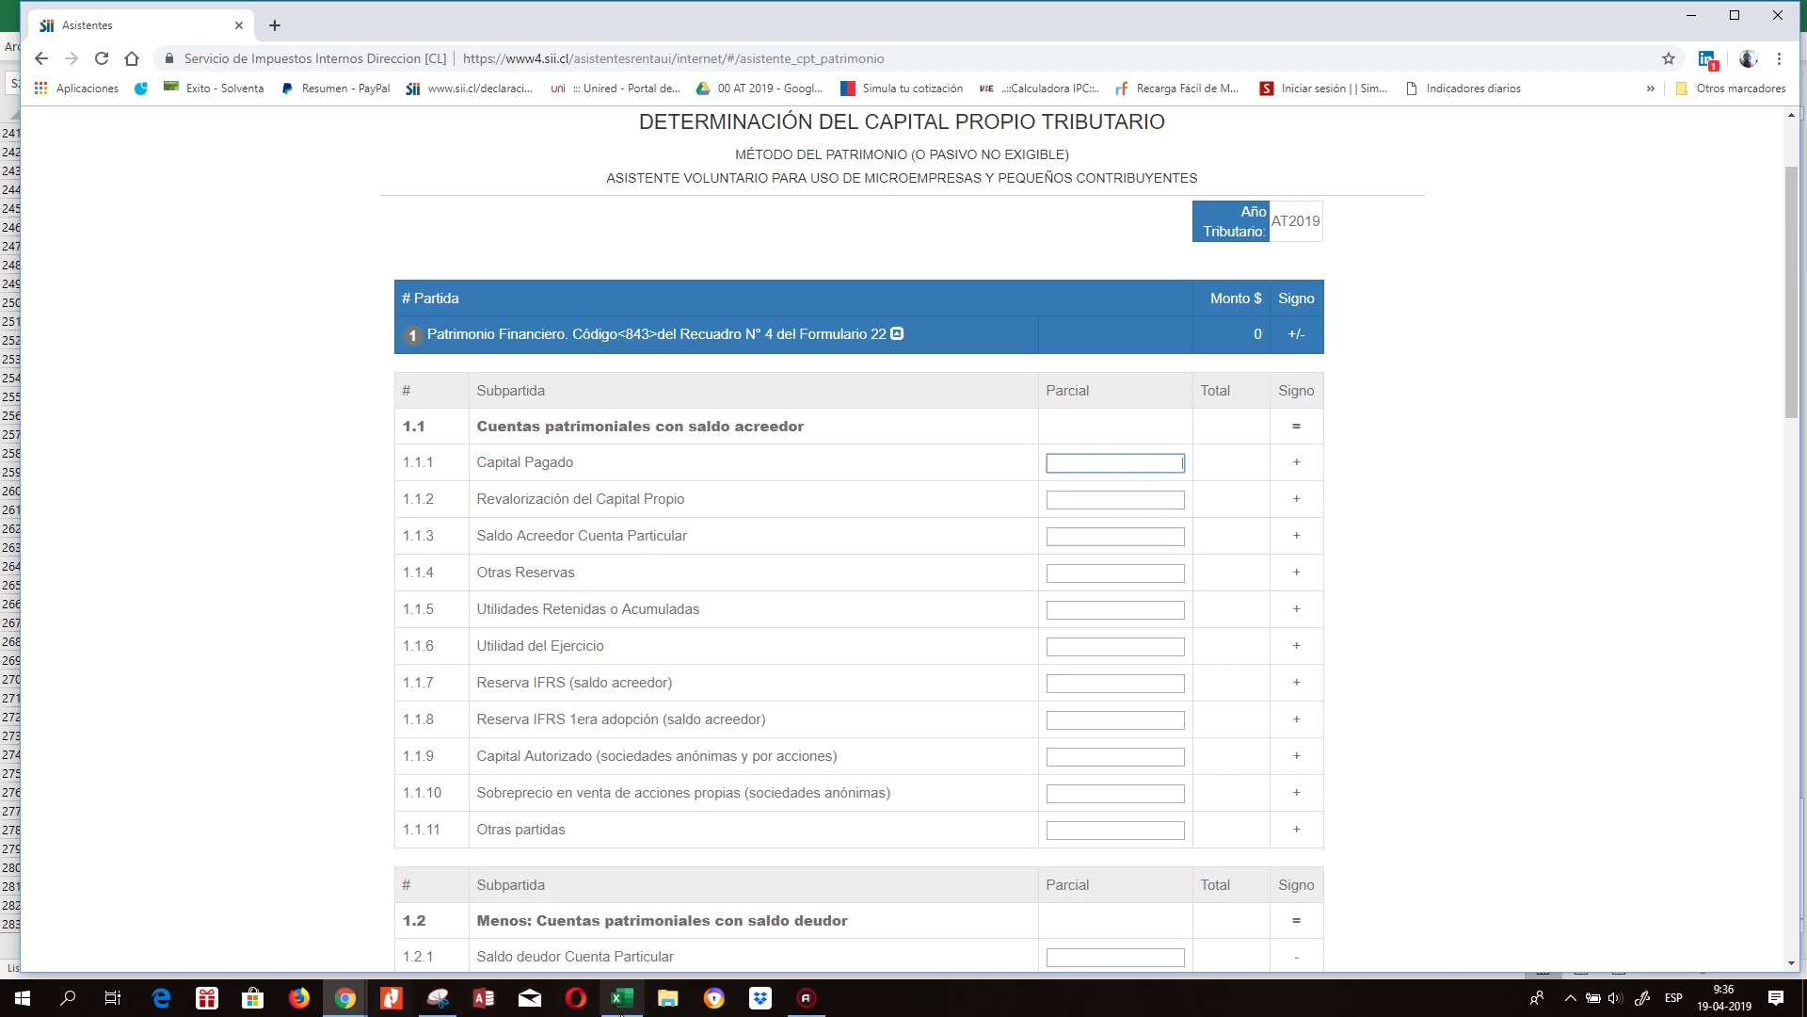
{"action": "left_click", "coordinate": [628, 1000]}
{"action": "left_click", "coordinate": [628, 1000]}
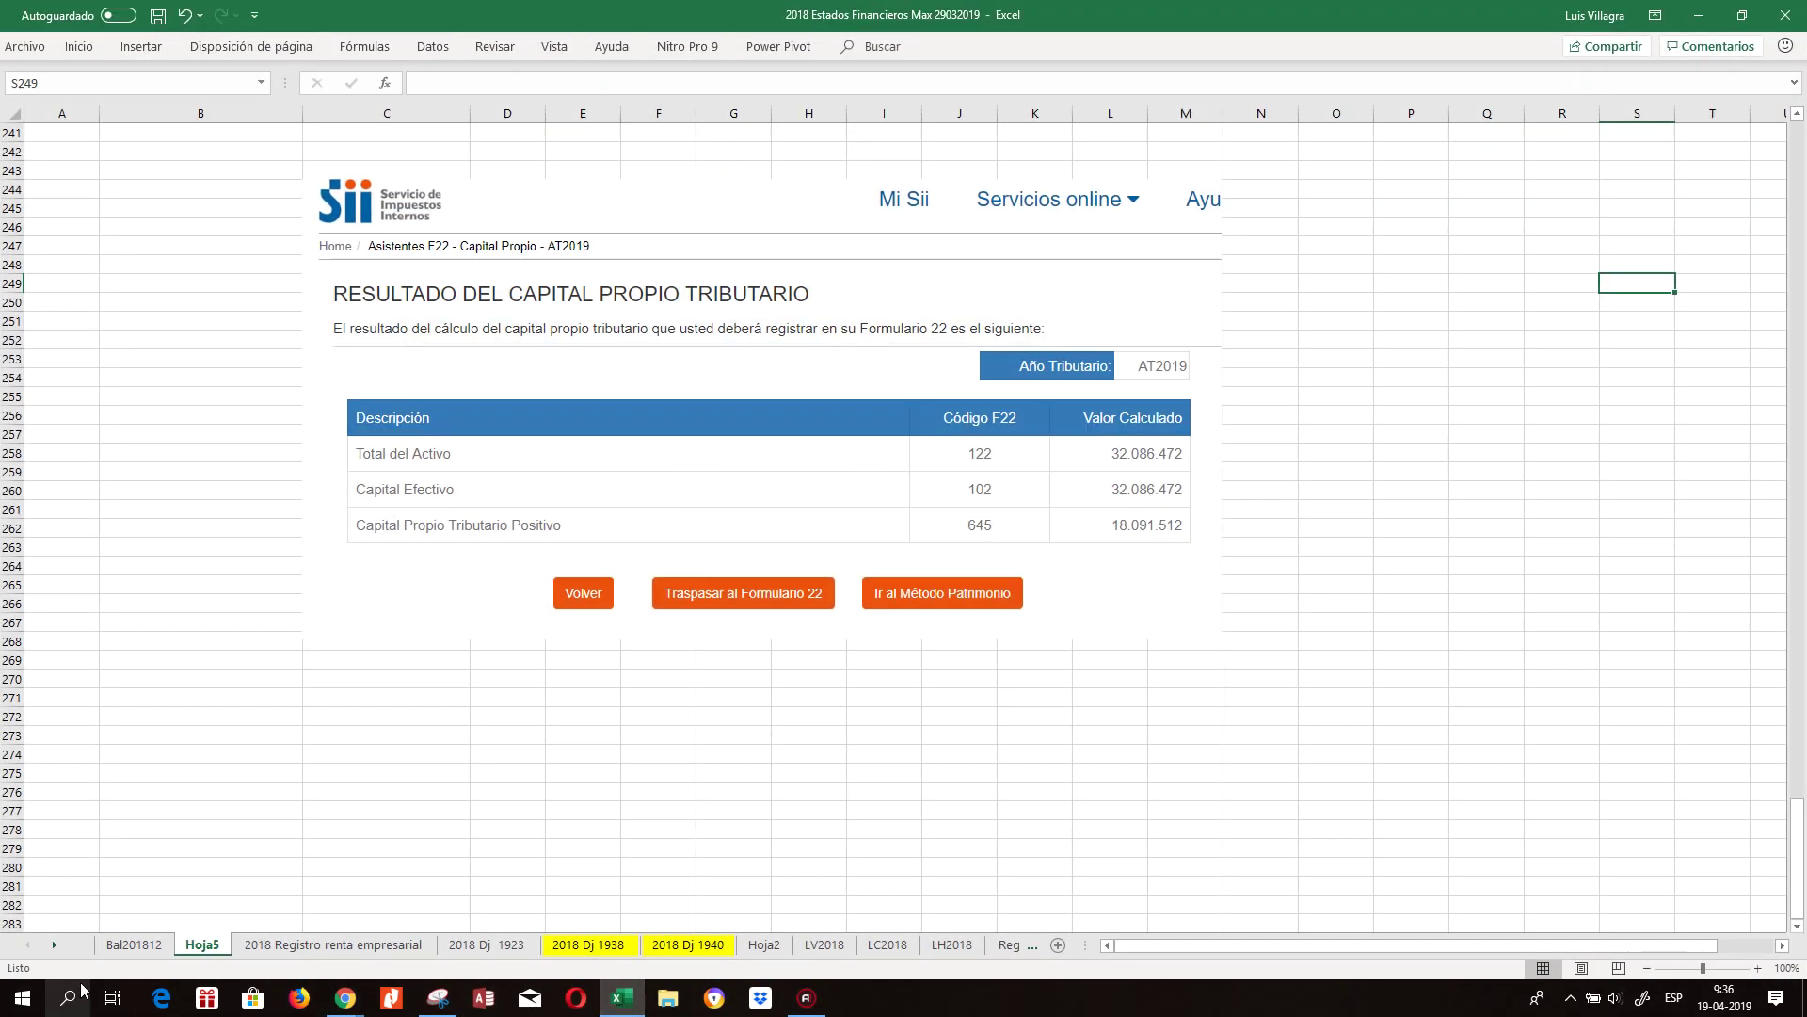
{"action": "left_click", "coordinate": [131, 944]}
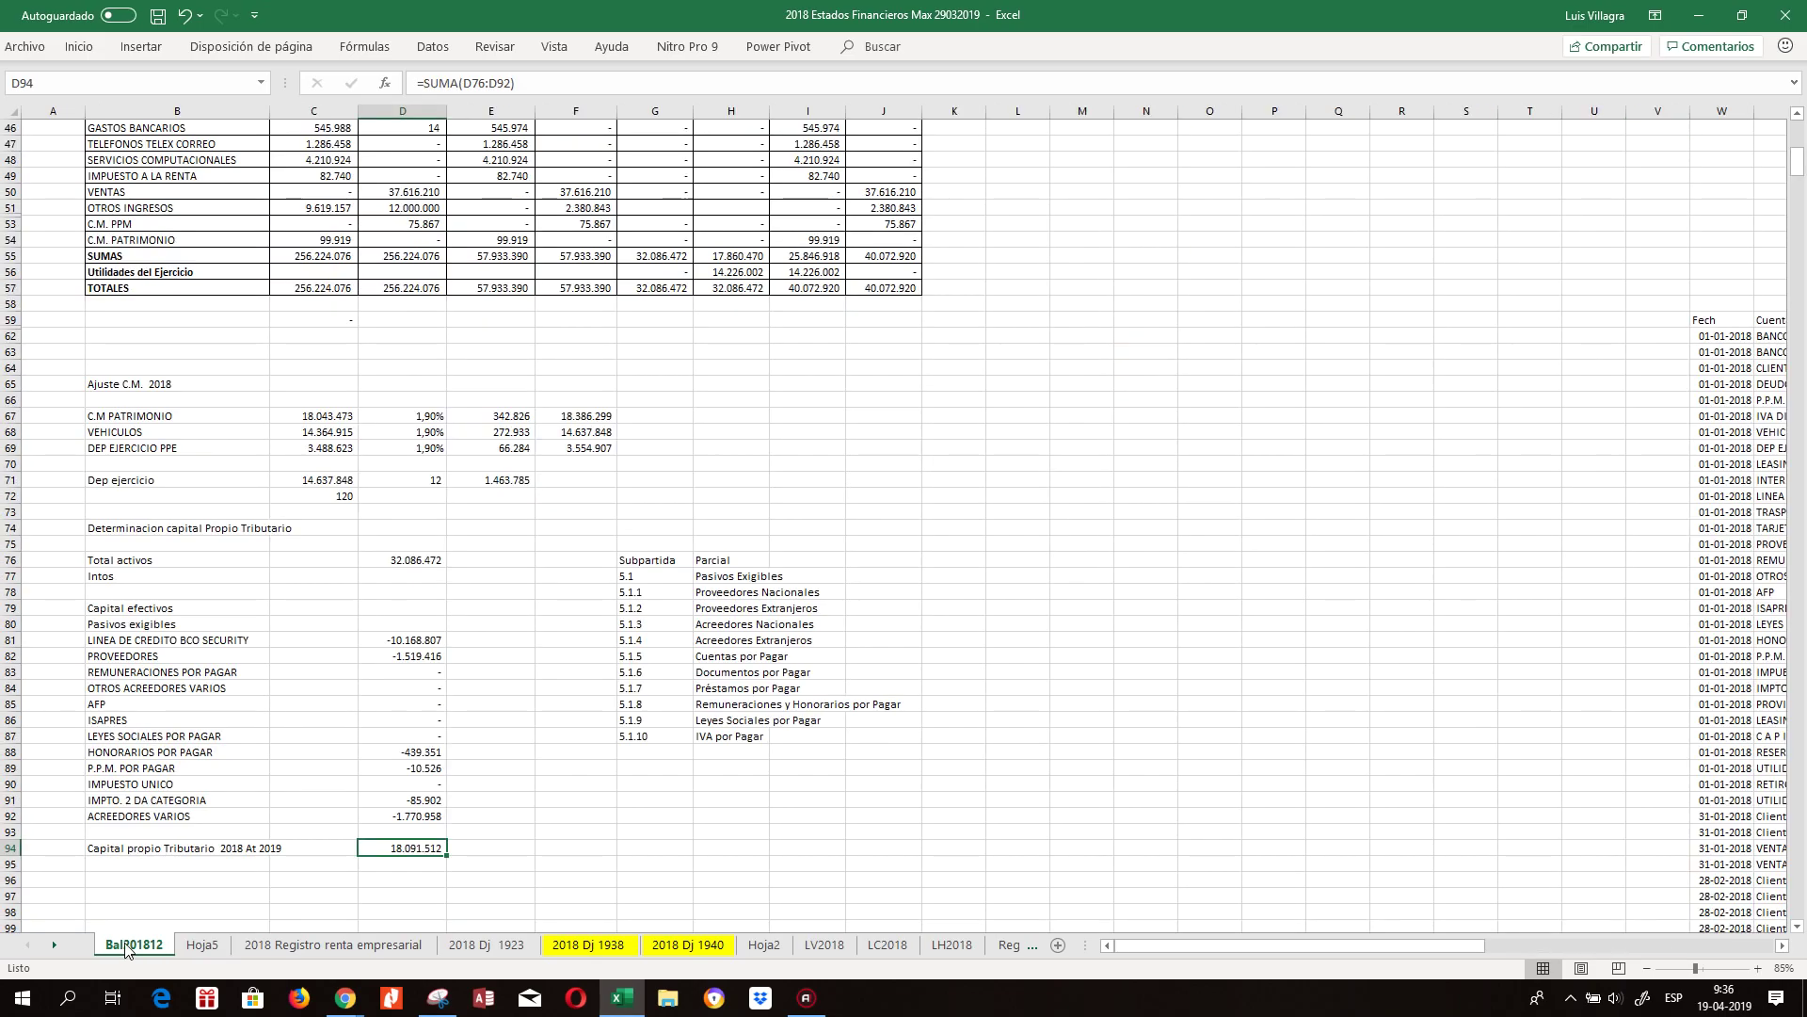
{"action": "scroll", "coordinate": [764, 410], "scroll_direction": "up", "scroll_amount": 6}
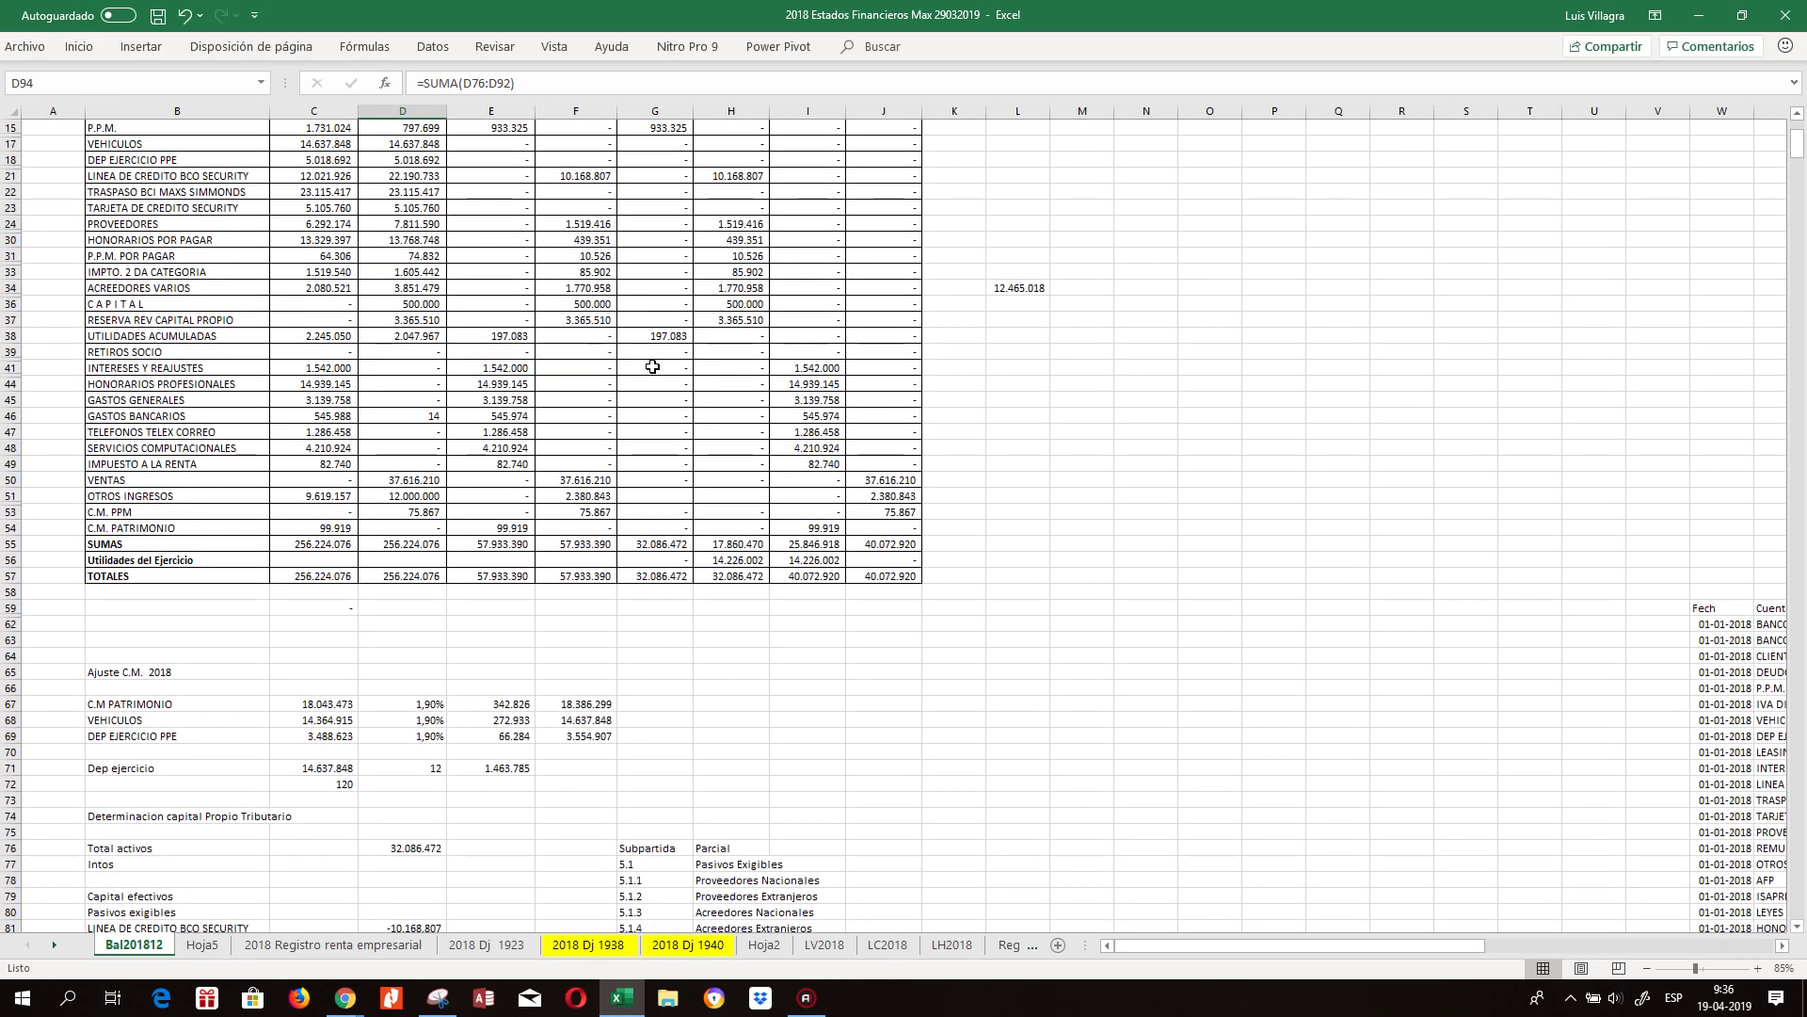
{"action": "left_click", "coordinate": [739, 303]}
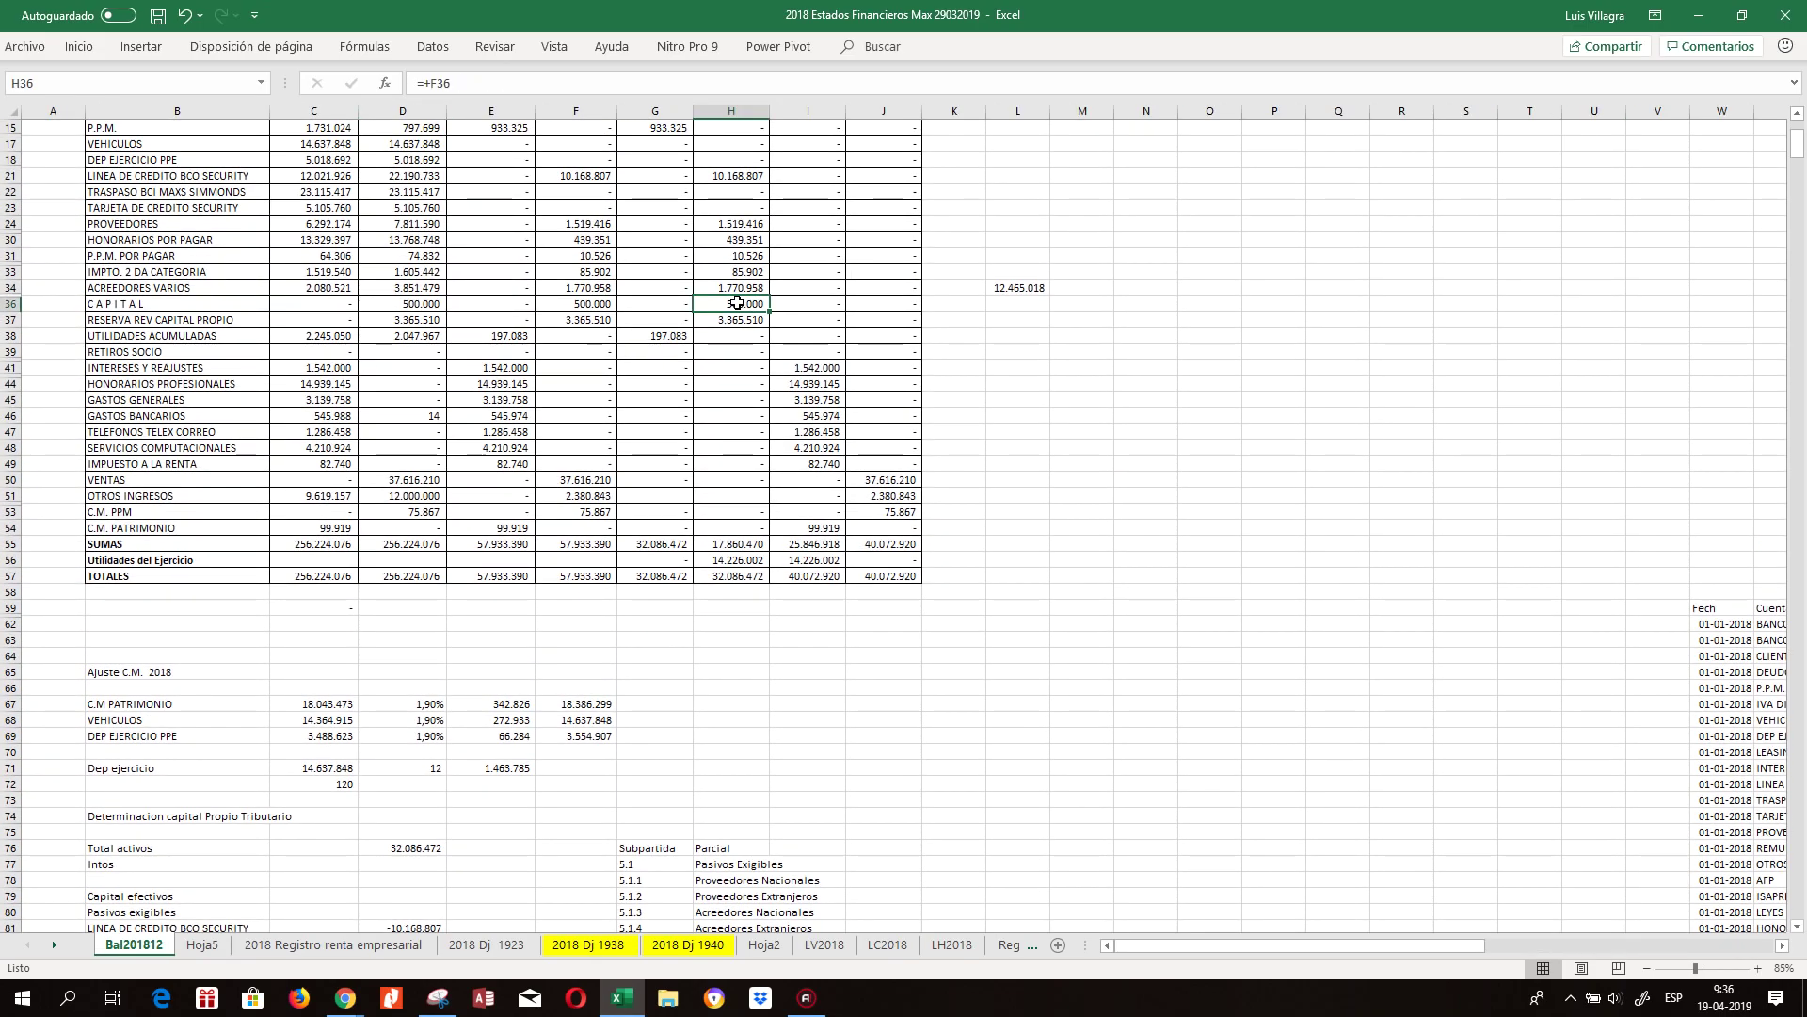
{"action": "key", "text": "ctrl+c"}
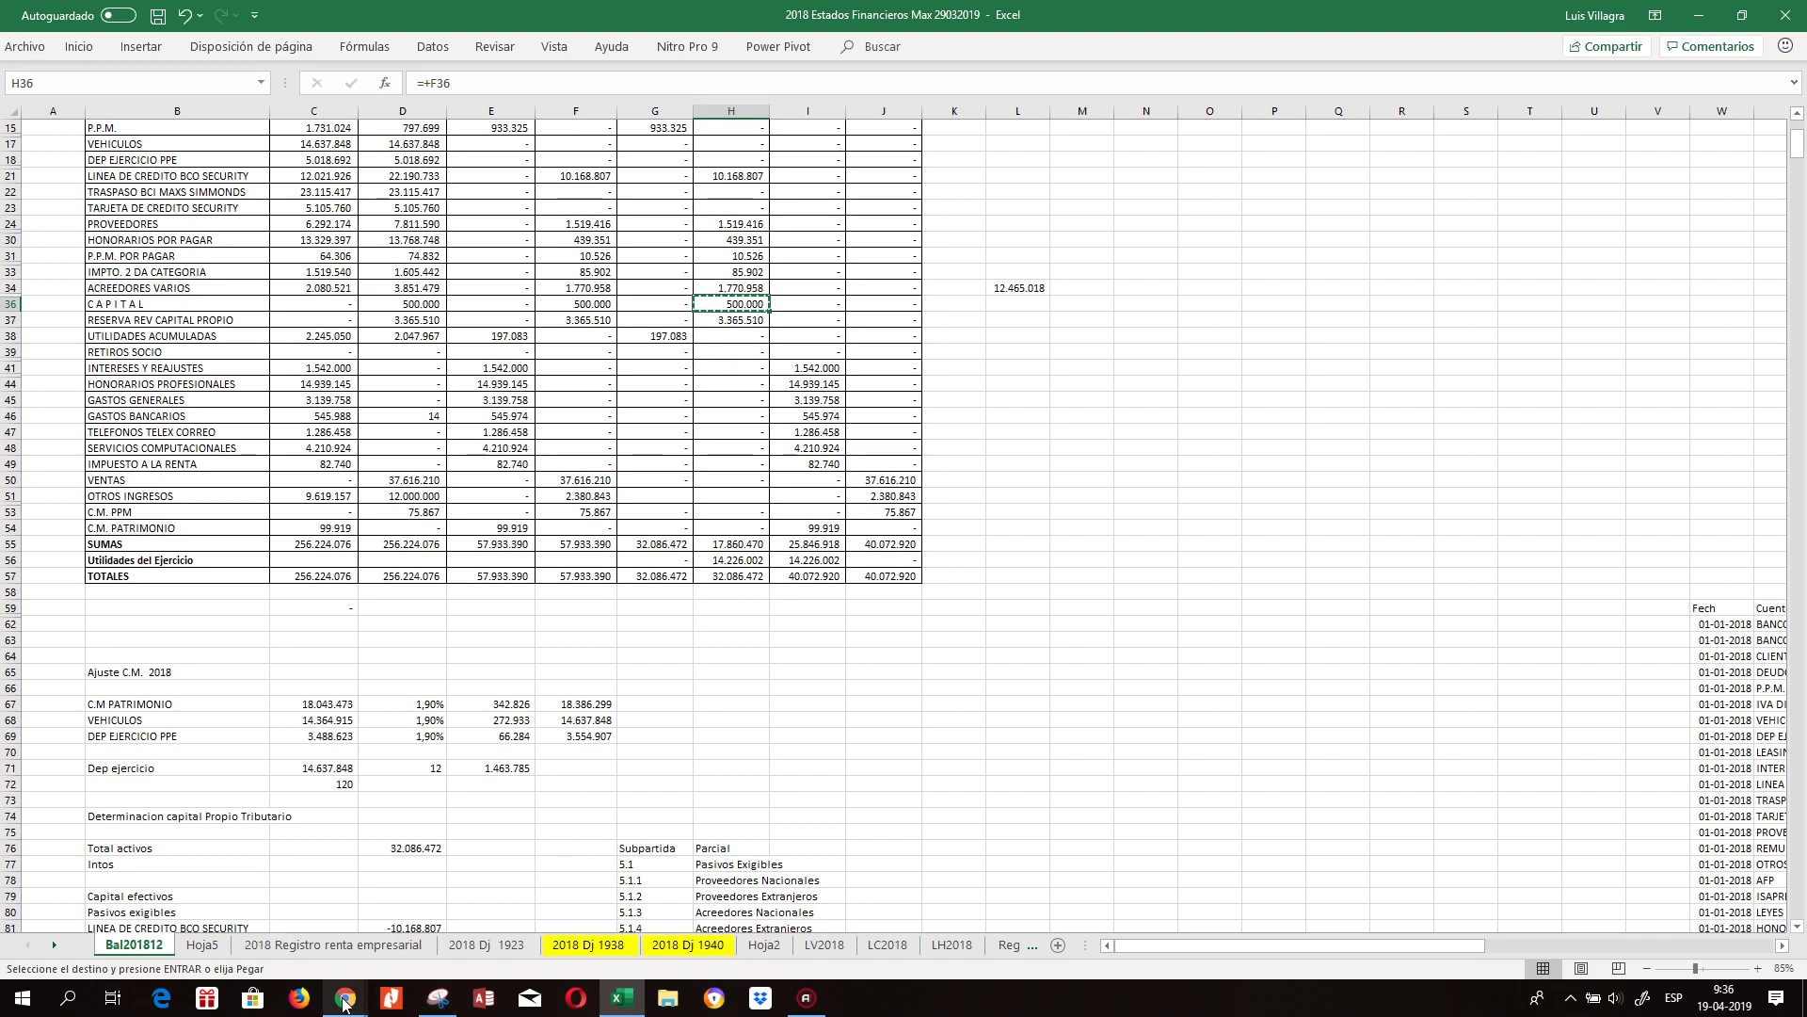
{"action": "mouse_move", "coordinate": [347, 1001]}
{"action": "left_click", "coordinate": [415, 941]}
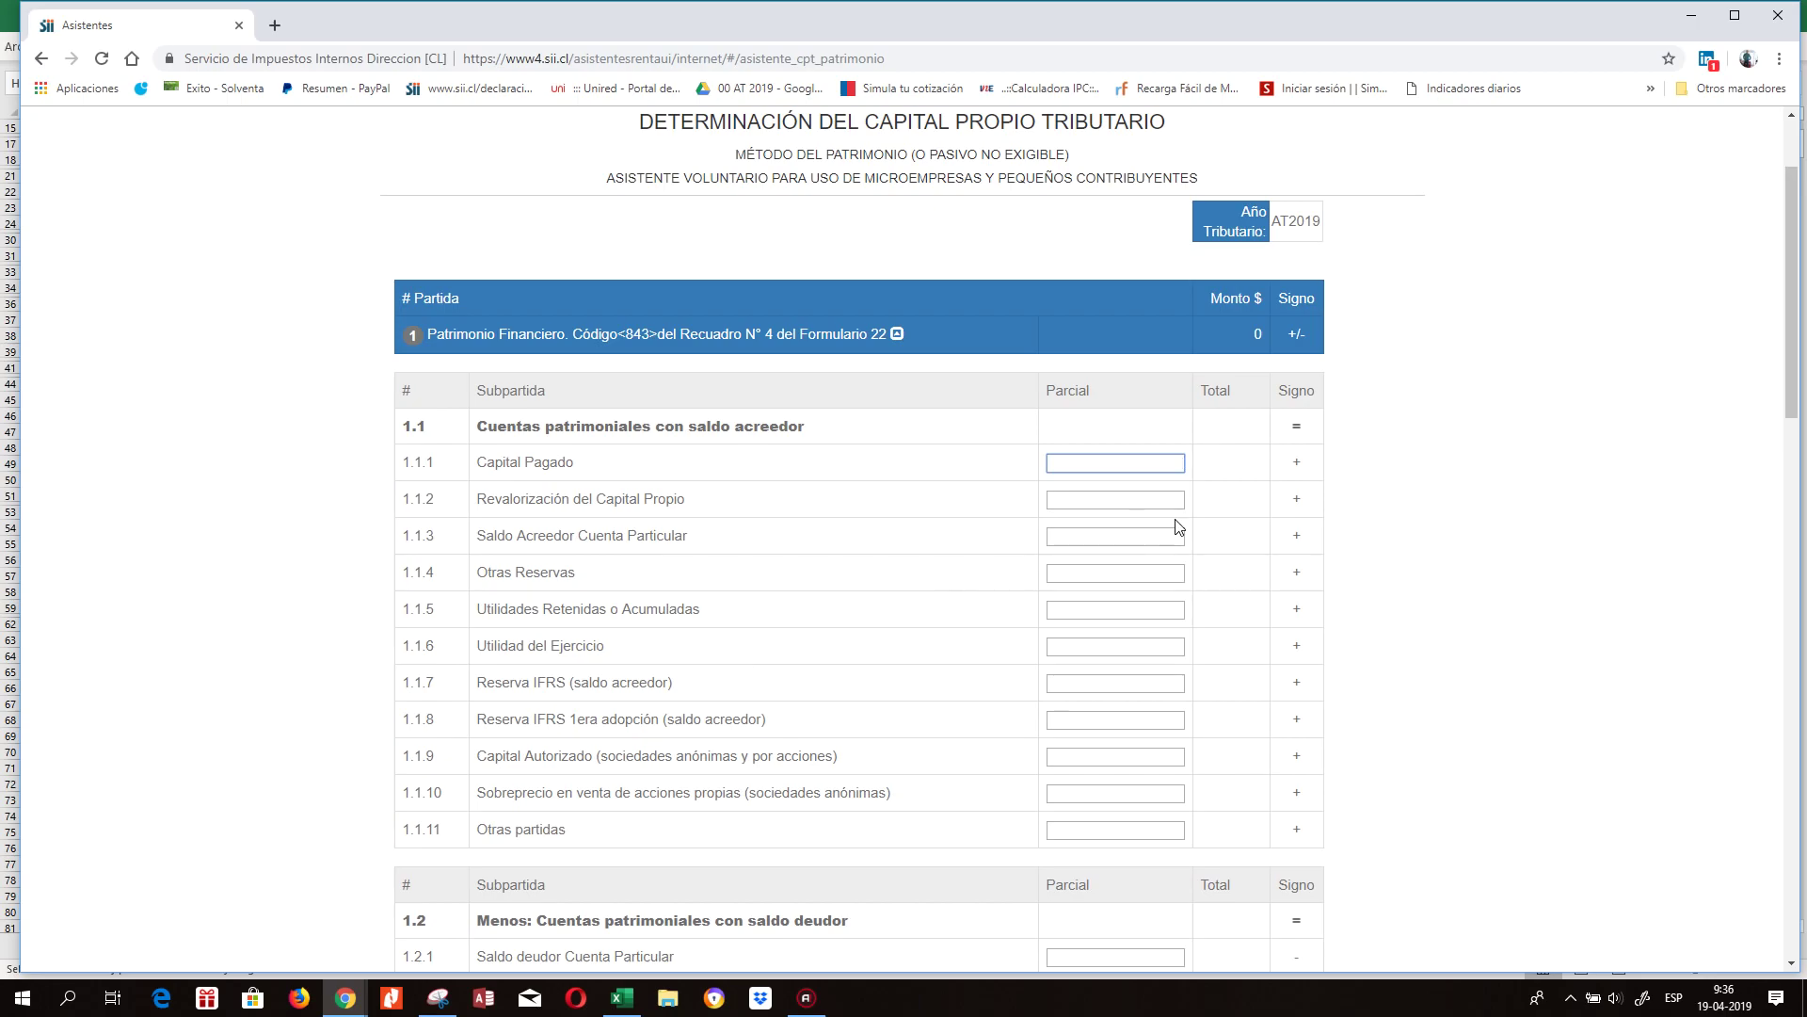
{"action": "key", "text": "ctrl+v"}
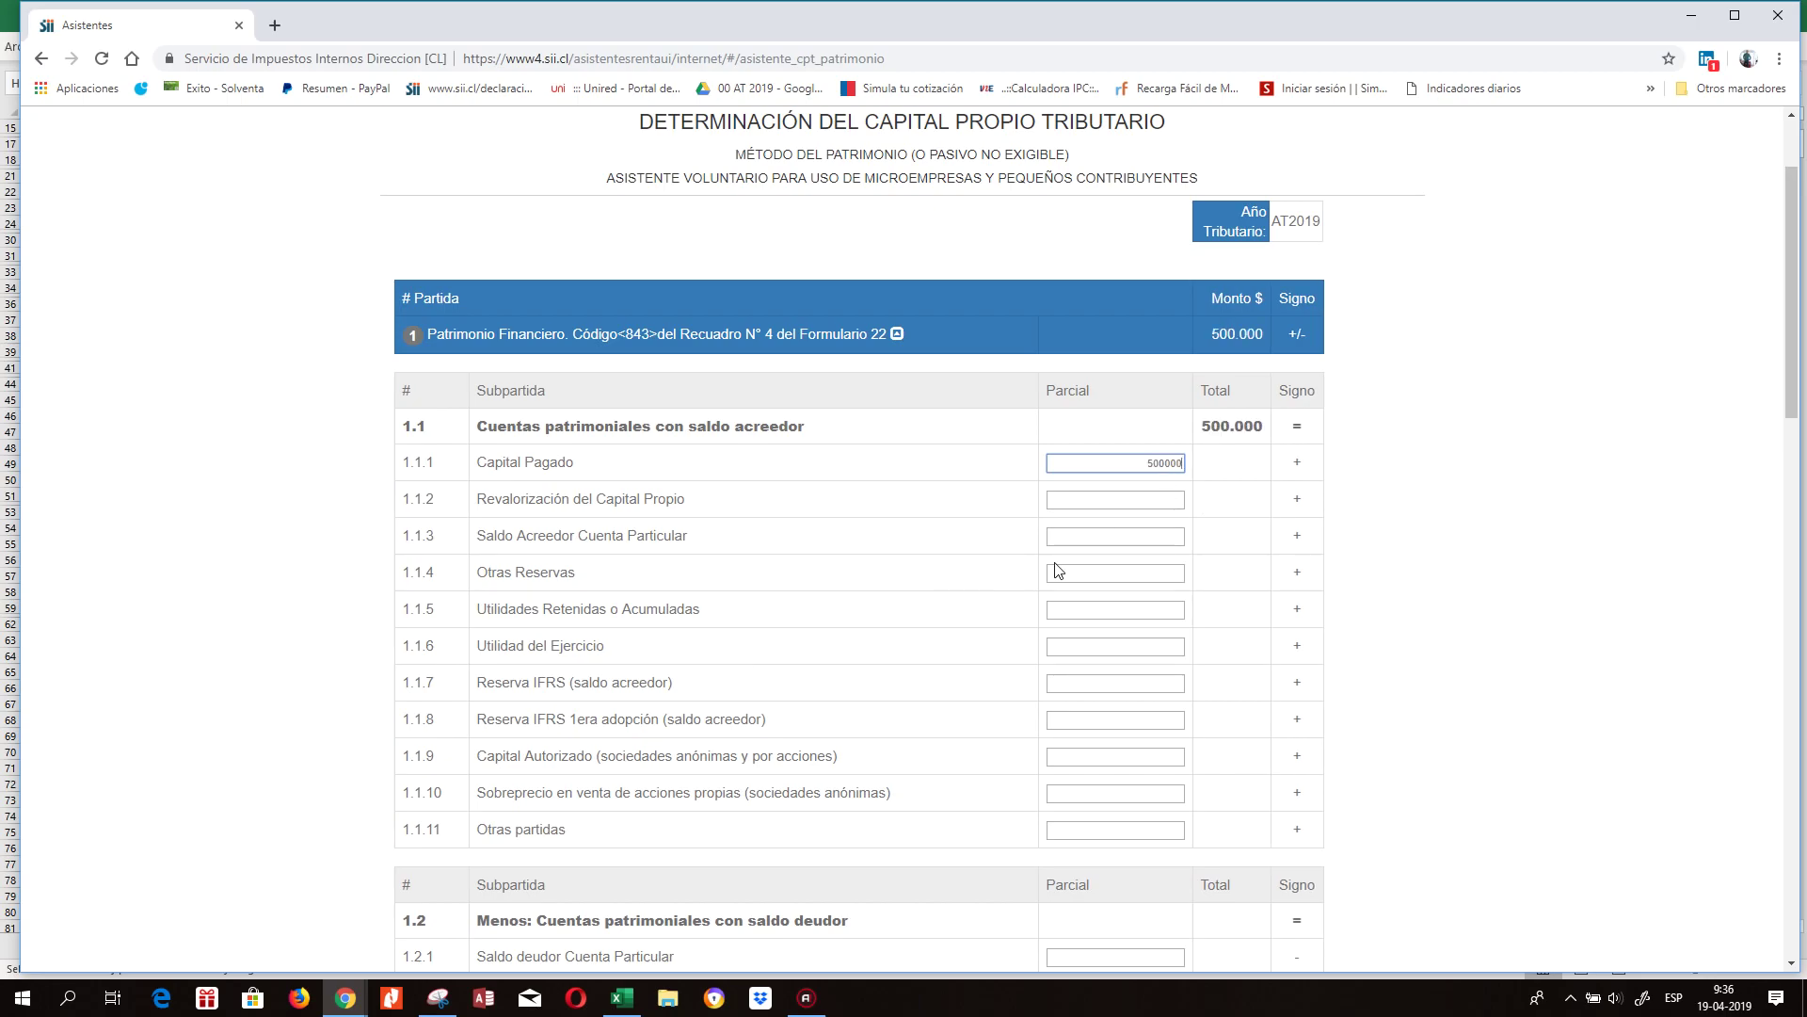
Copy the RESERVA REV CAPITAL PROPIO balance from H37 in Excel into 1.1.2 Revalorización del Capital Propio, 3.365.510.
{"action": "left_click", "coordinate": [619, 1000]}
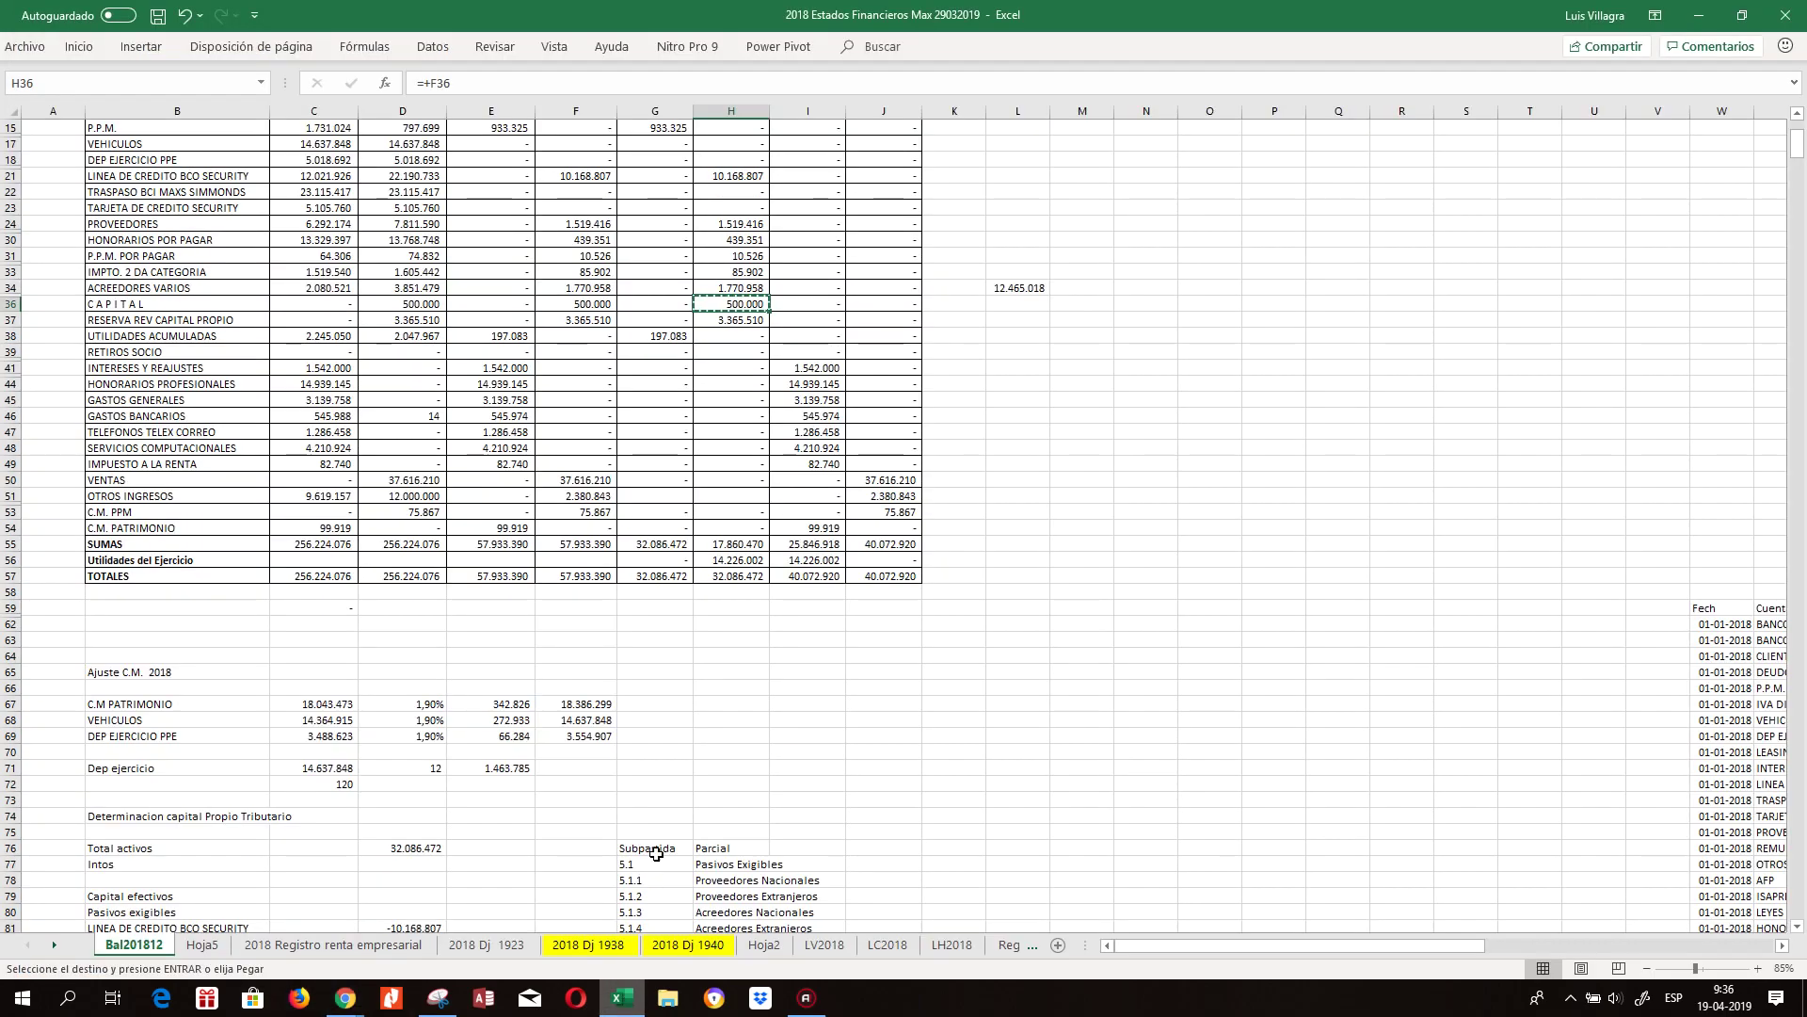
{"action": "left_click", "coordinate": [744, 322]}
{"action": "key", "text": "ctrl+c"}
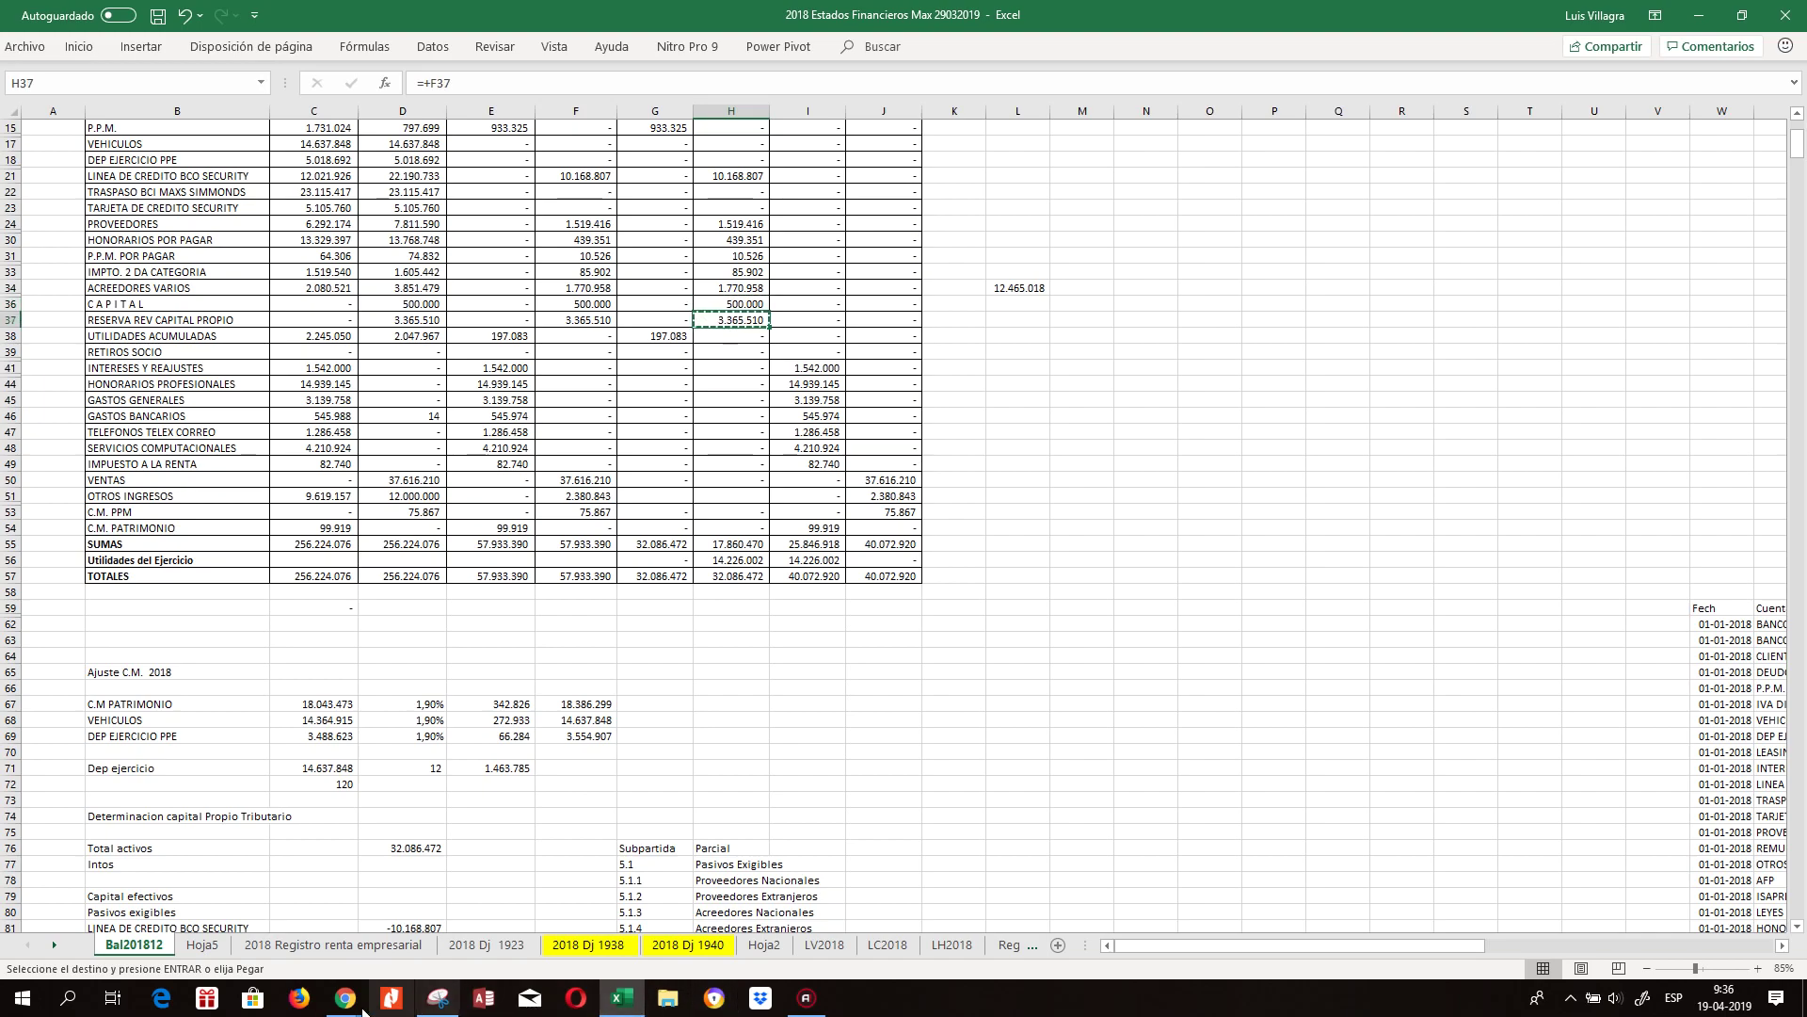
{"action": "mouse_move", "coordinate": [346, 998]}
{"action": "left_click", "coordinate": [520, 928]}
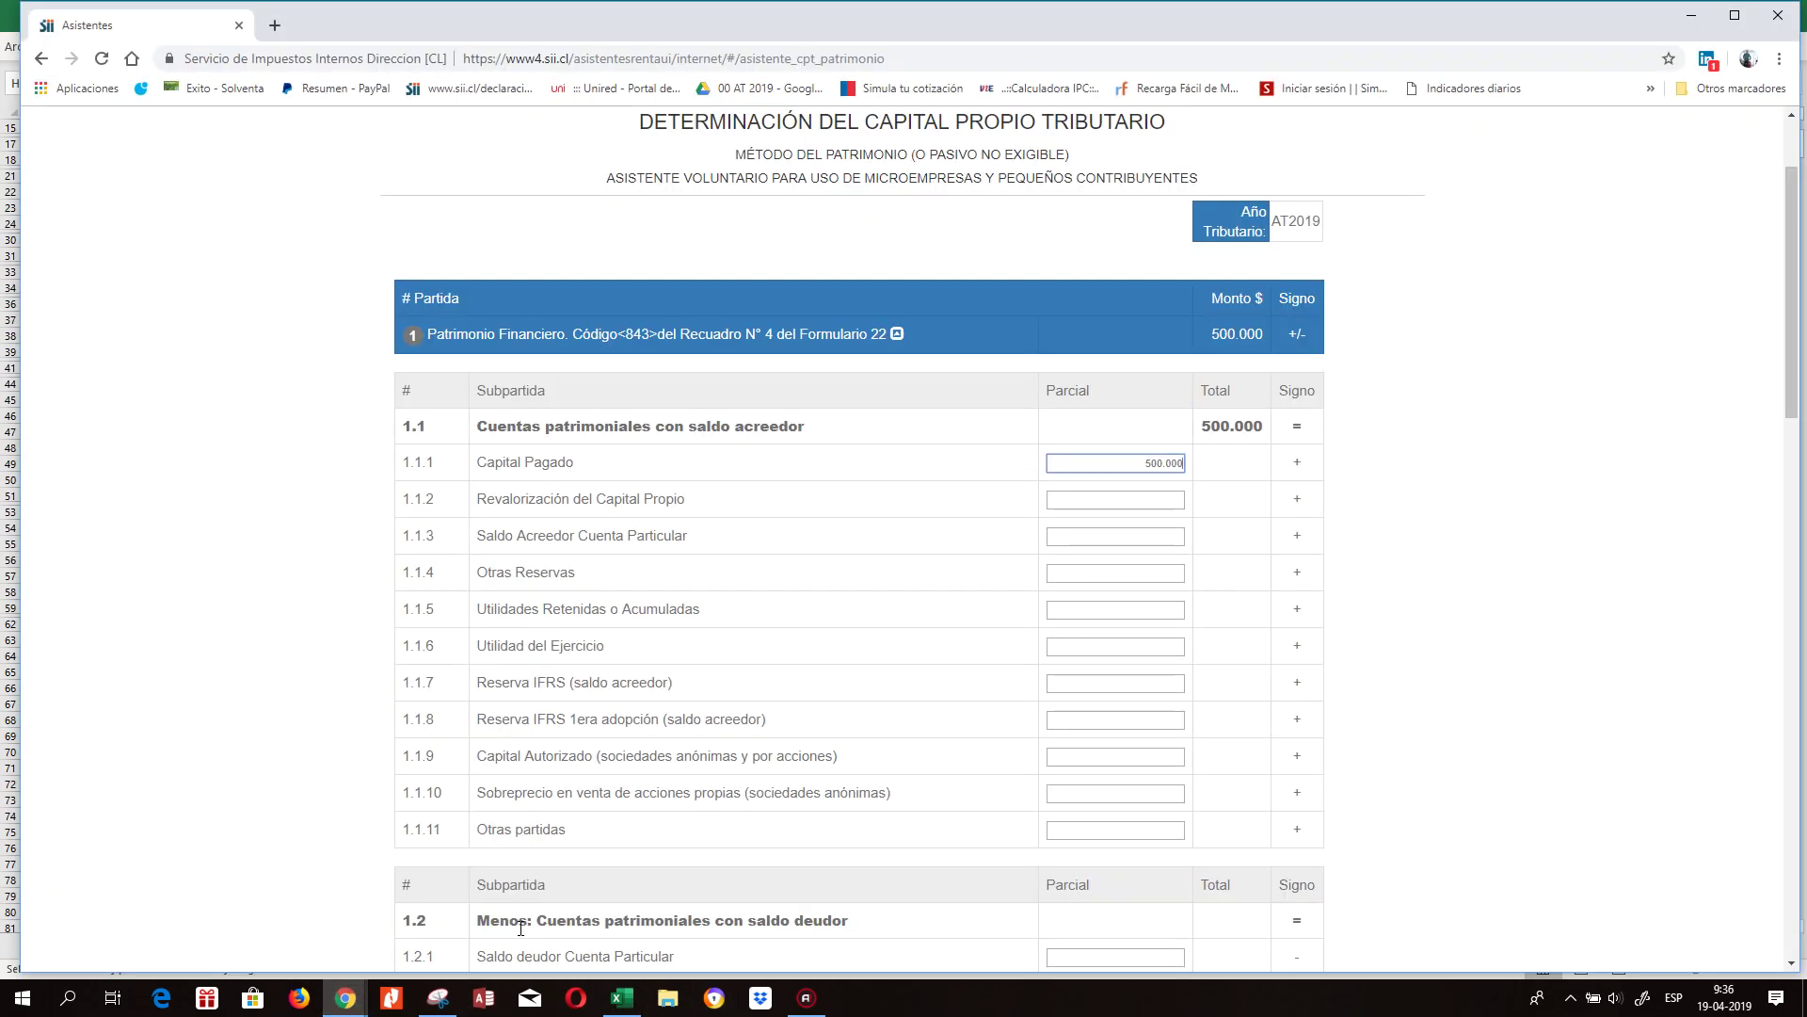
{"action": "left_click", "coordinate": [1163, 502]}
{"action": "key", "text": "ctrl+v"}
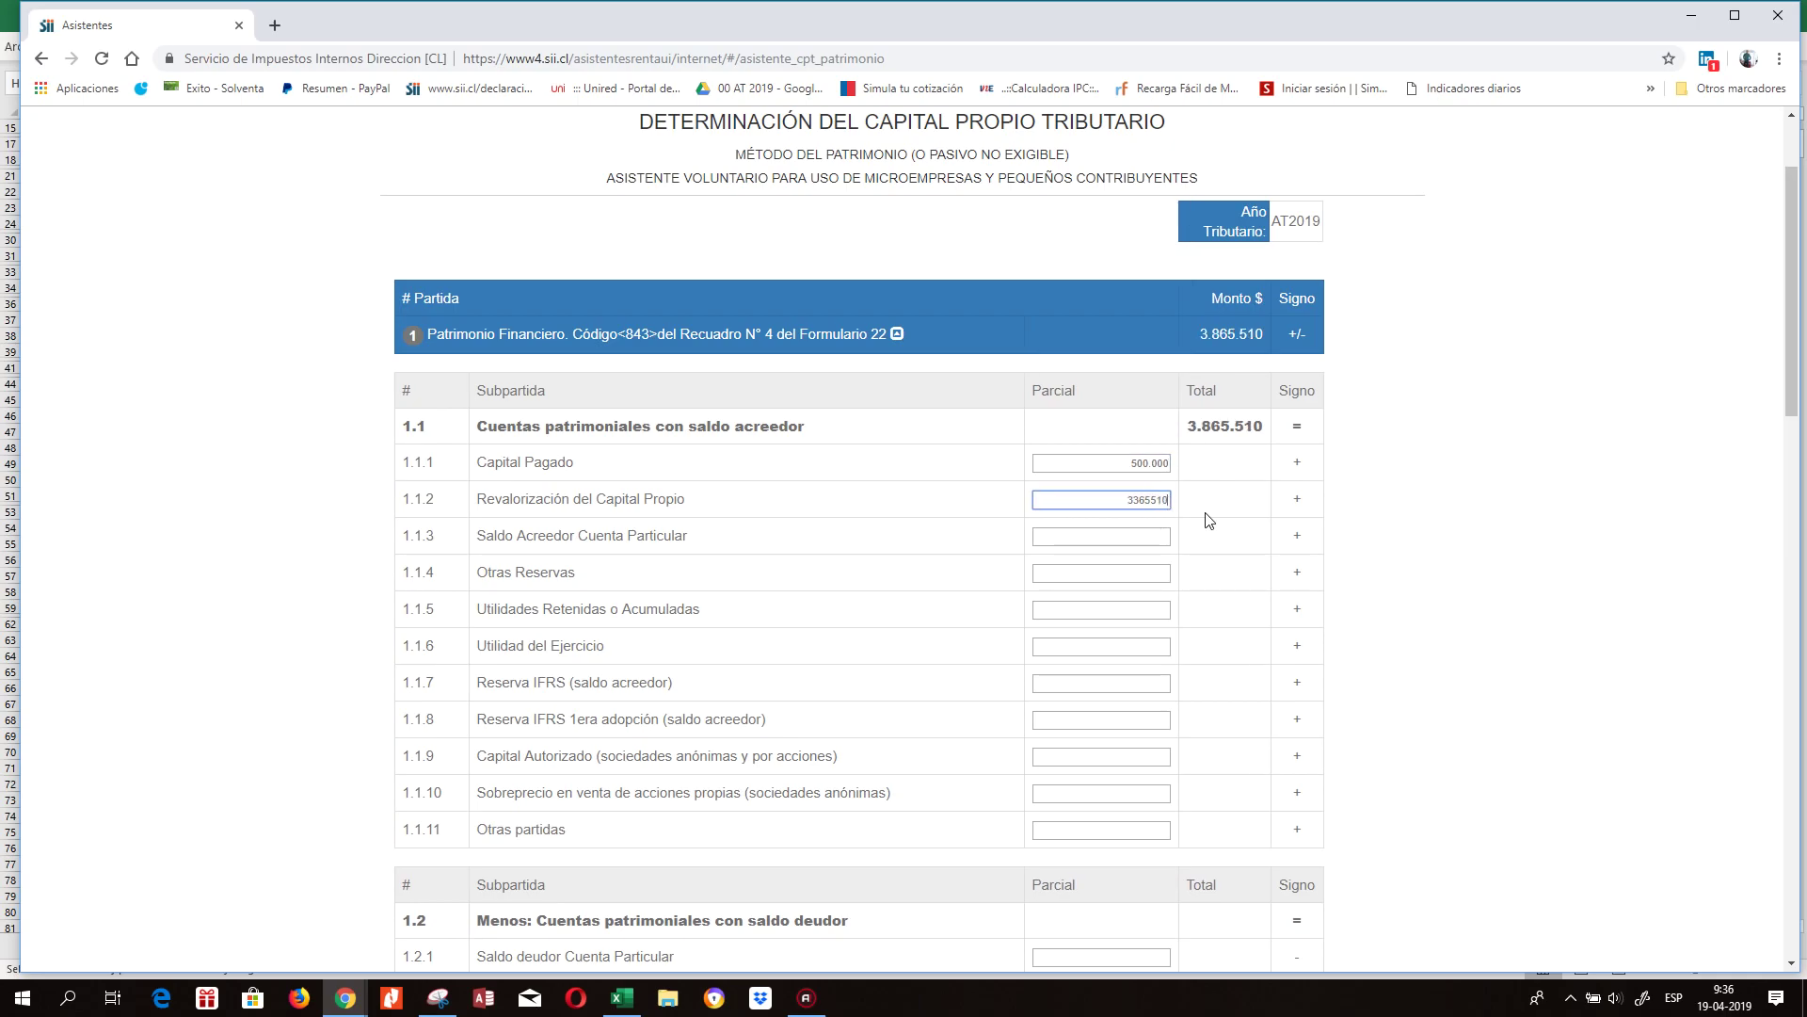
Copy the UTILIDADES ACUMULADAS debit balance from G38 in Excel into 1.2.3 Pérdidas de Ejercicios Anteriores of the form, 197.083.
{"action": "left_click", "coordinate": [621, 998]}
{"action": "left_click", "coordinate": [685, 335]}
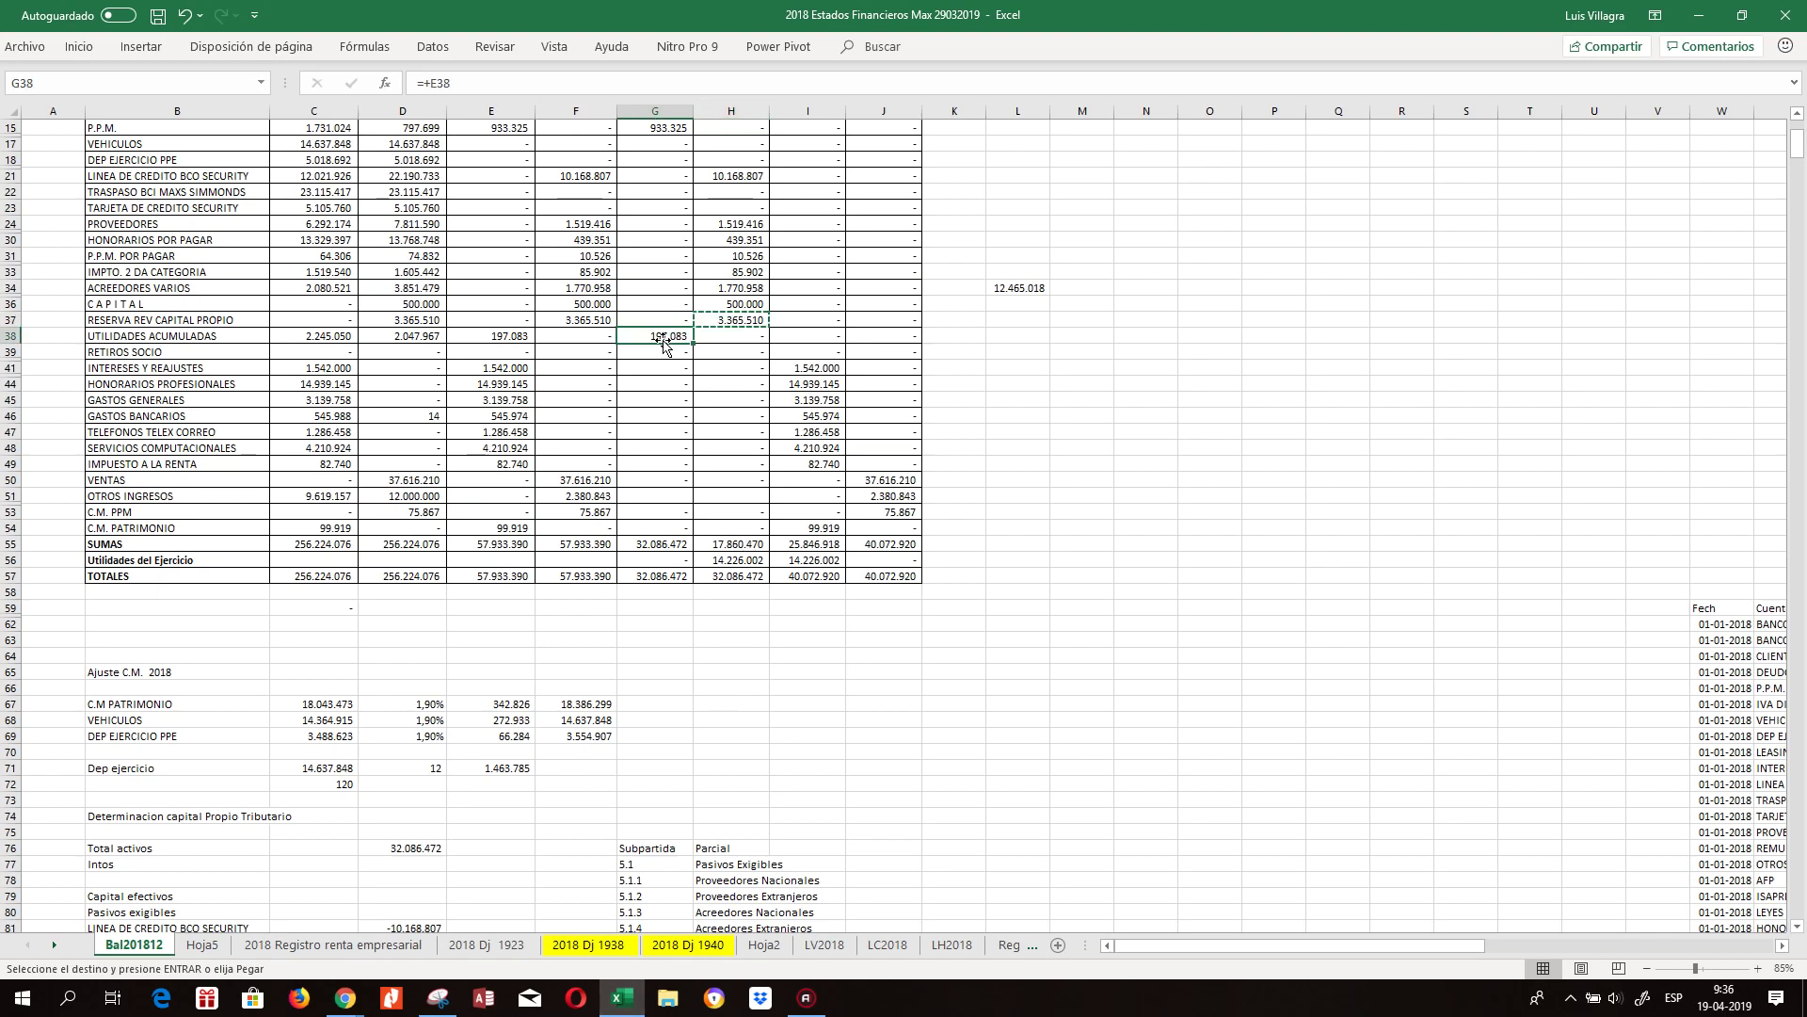
{"action": "right_click", "coordinate": [669, 332]}
{"action": "left_click", "coordinate": [743, 377]}
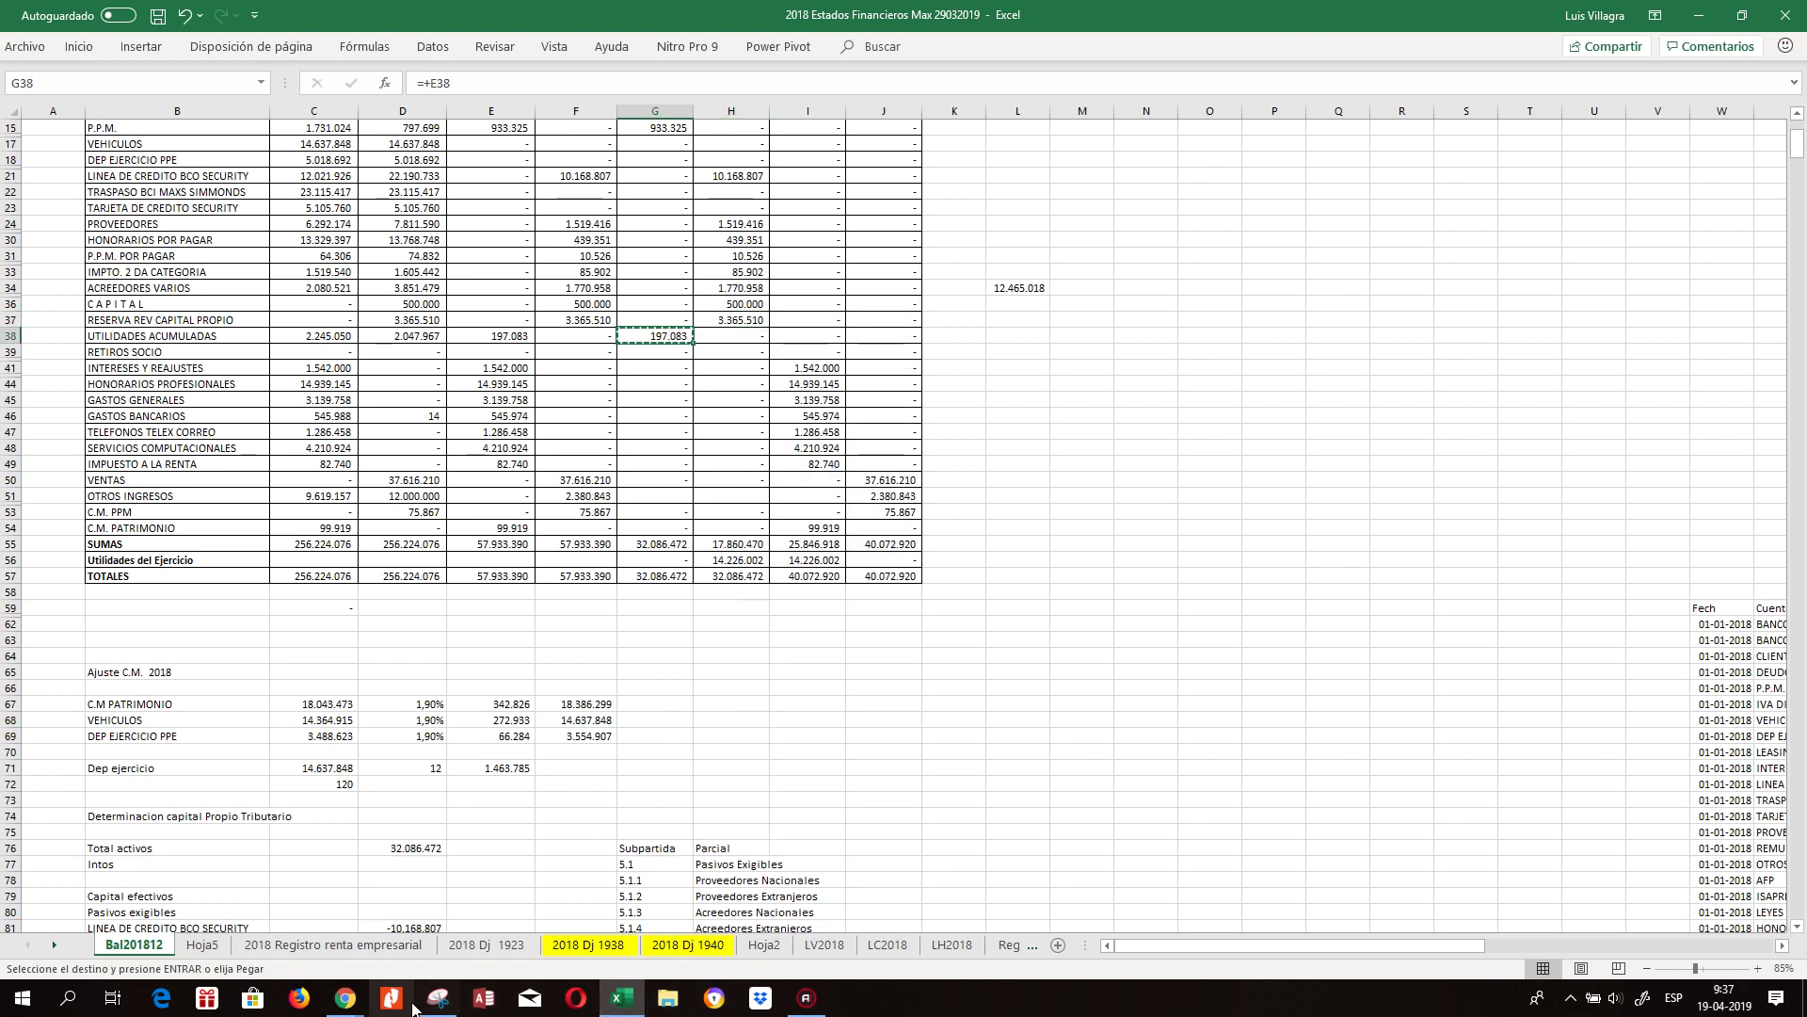
{"action": "left_click", "coordinate": [345, 998]}
{"action": "left_click", "coordinate": [446, 918]}
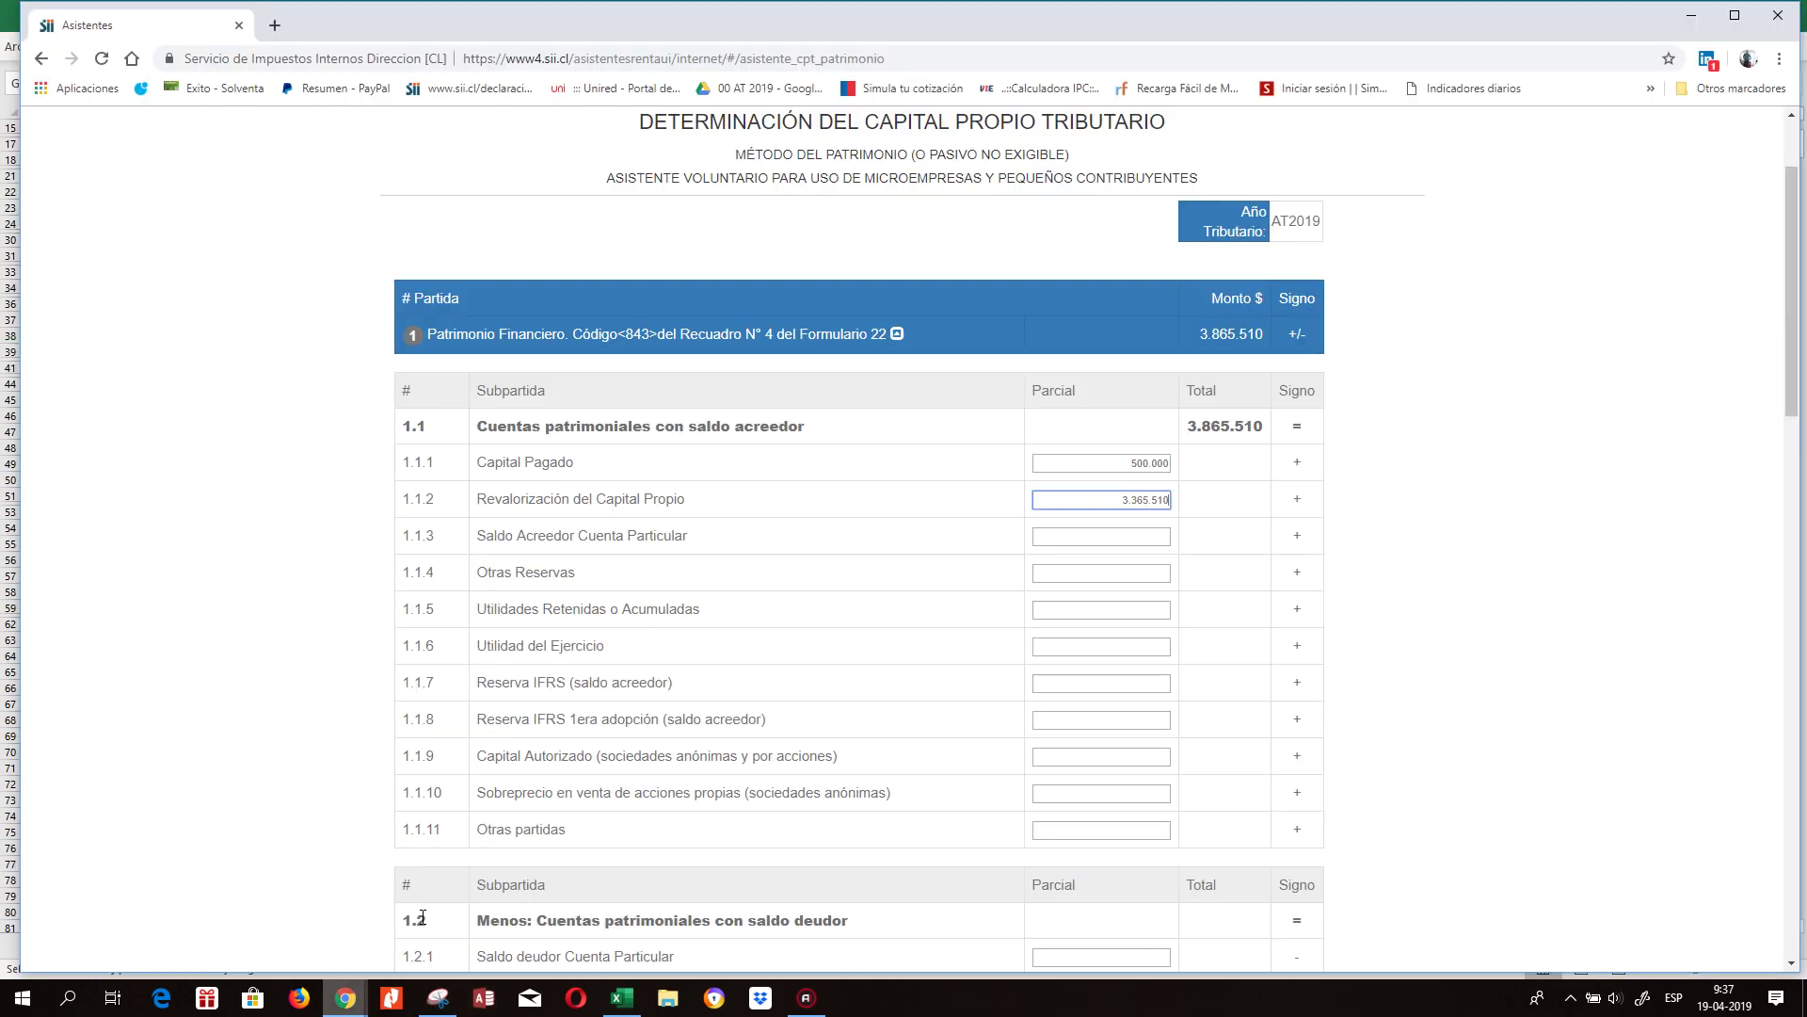
{"action": "scroll", "coordinate": [1800, 441], "scroll_direction": "down", "scroll_amount": 5}
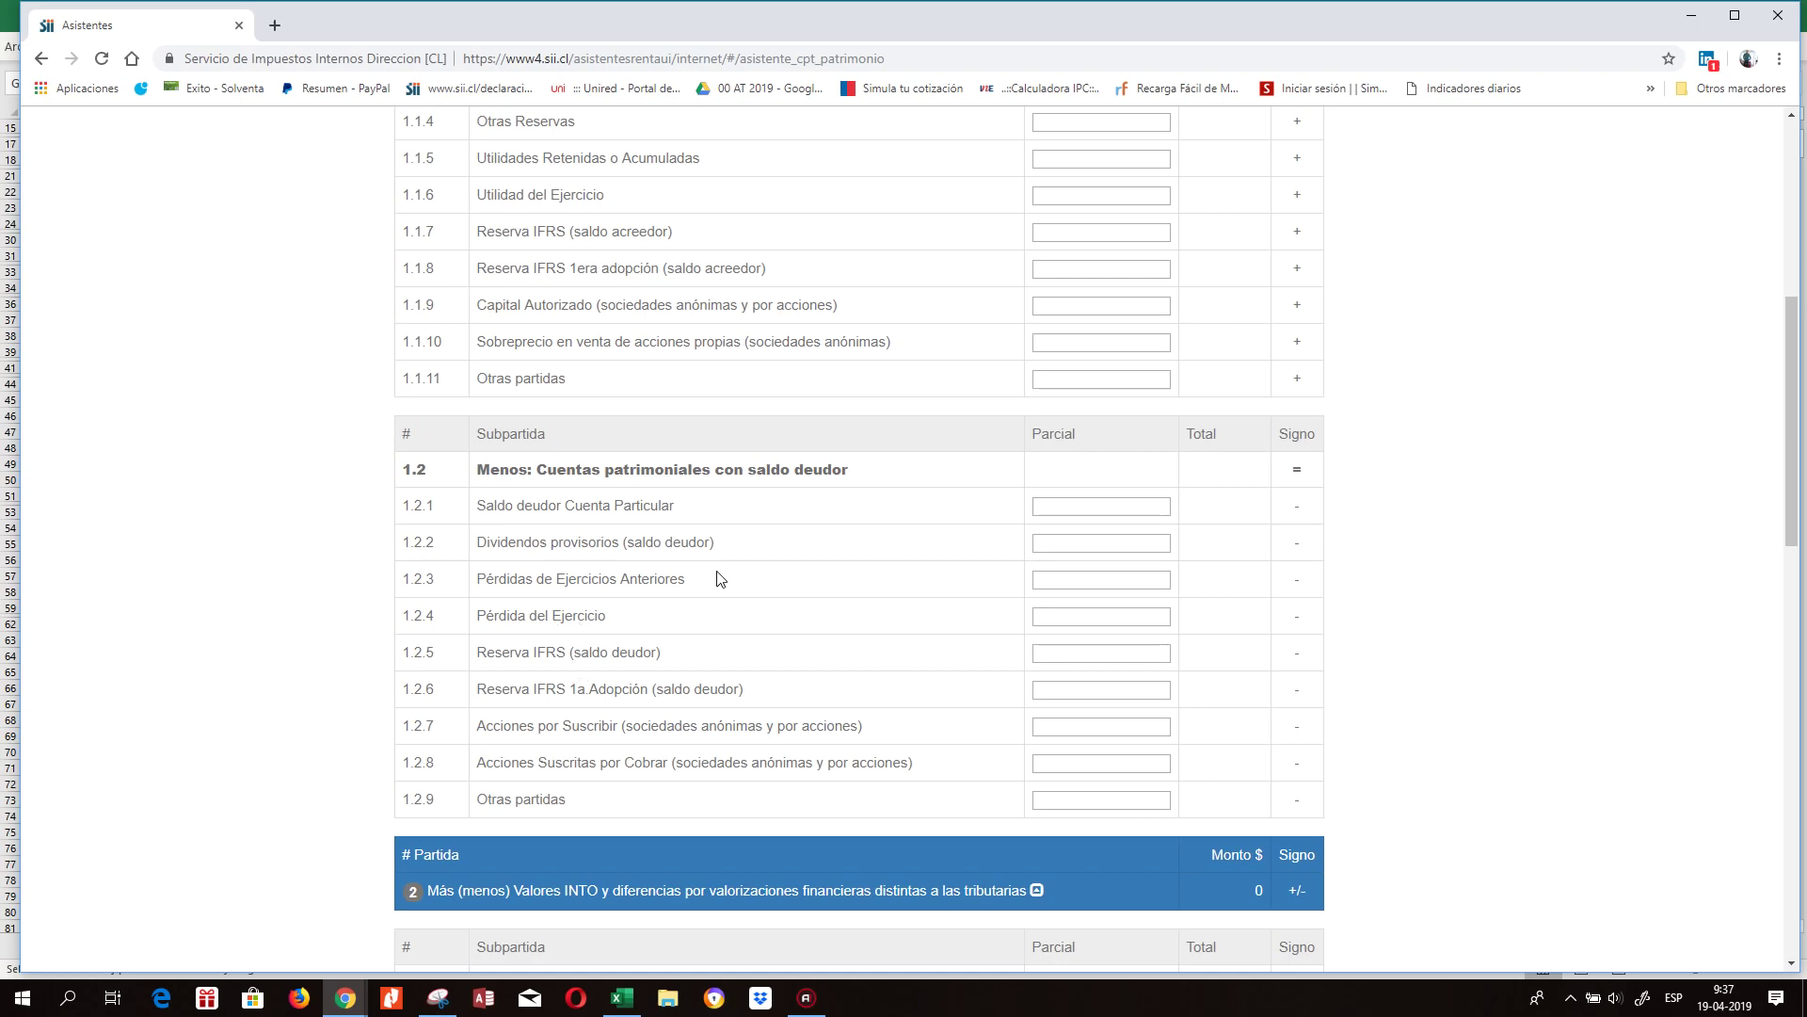
{"action": "left_click", "coordinate": [1103, 577]}
{"action": "key", "text": "ctrl+v"}
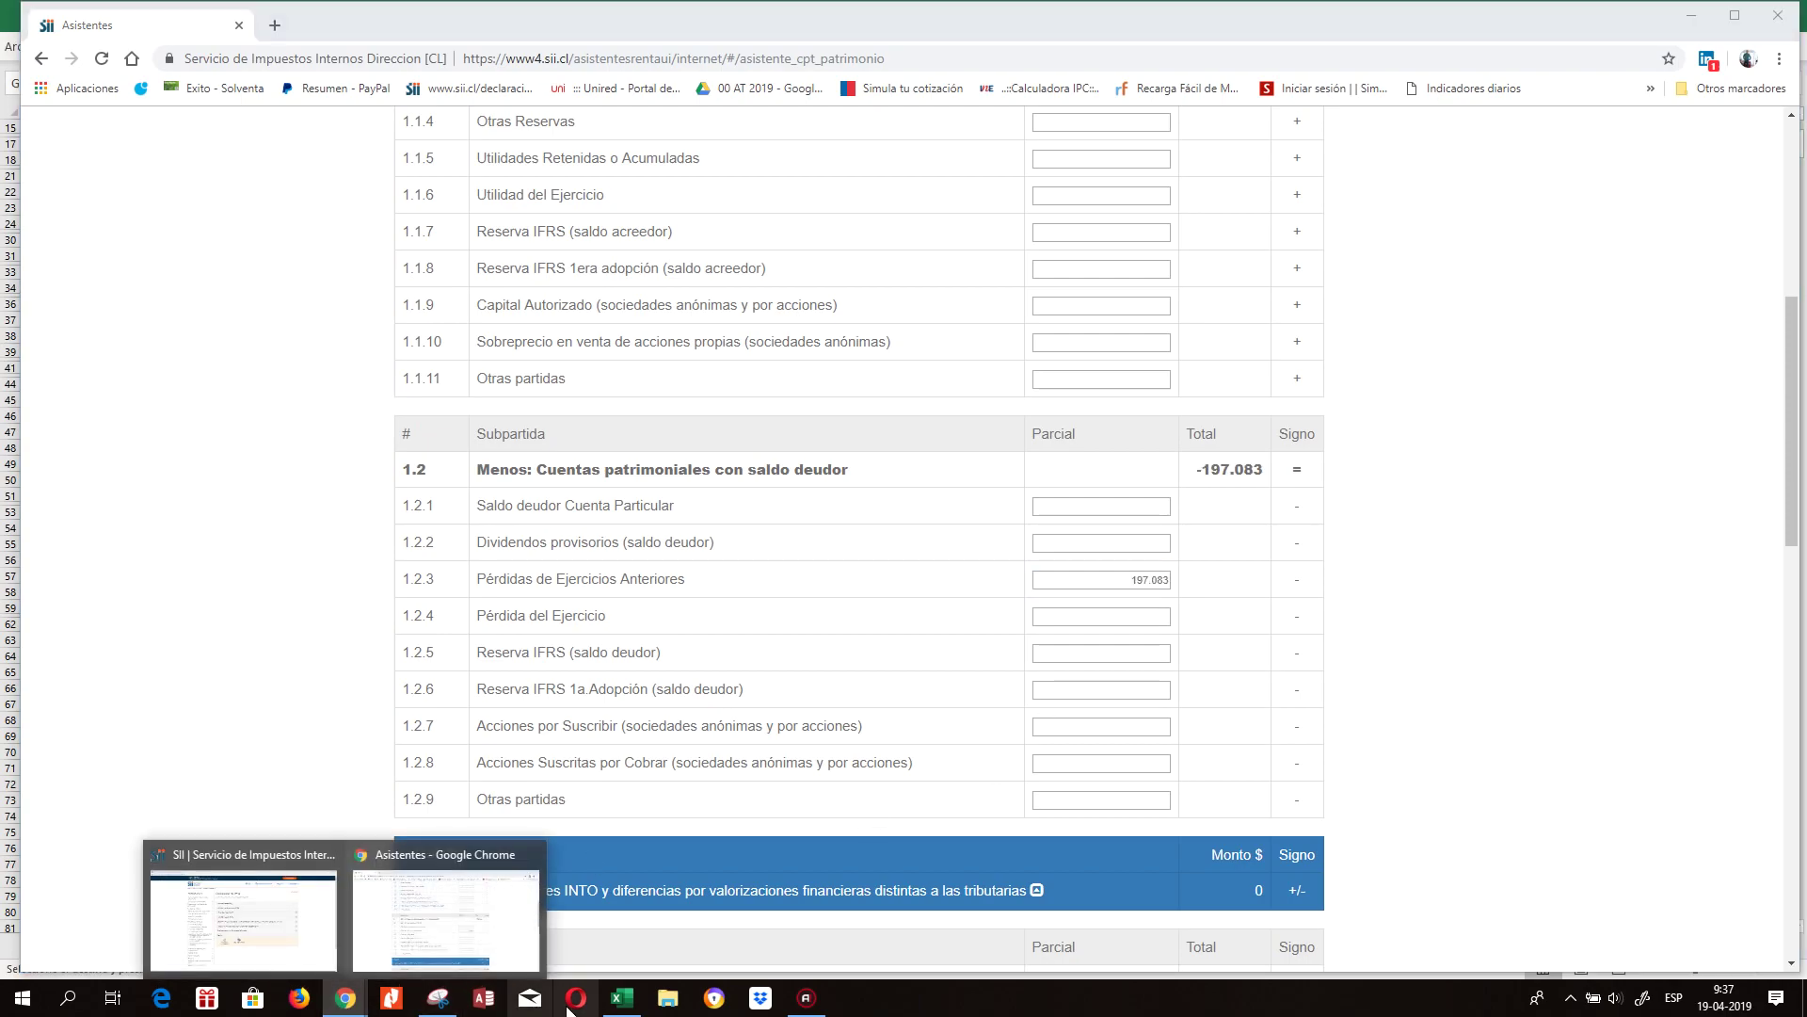
Copy the Utilidades del Ejercicio amount from I56 in Excel into 1.1.6 Utilidad del Ejercicio of the form, 14.226.002.
{"action": "left_click", "coordinate": [622, 997]}
{"action": "left_click", "coordinate": [863, 617]}
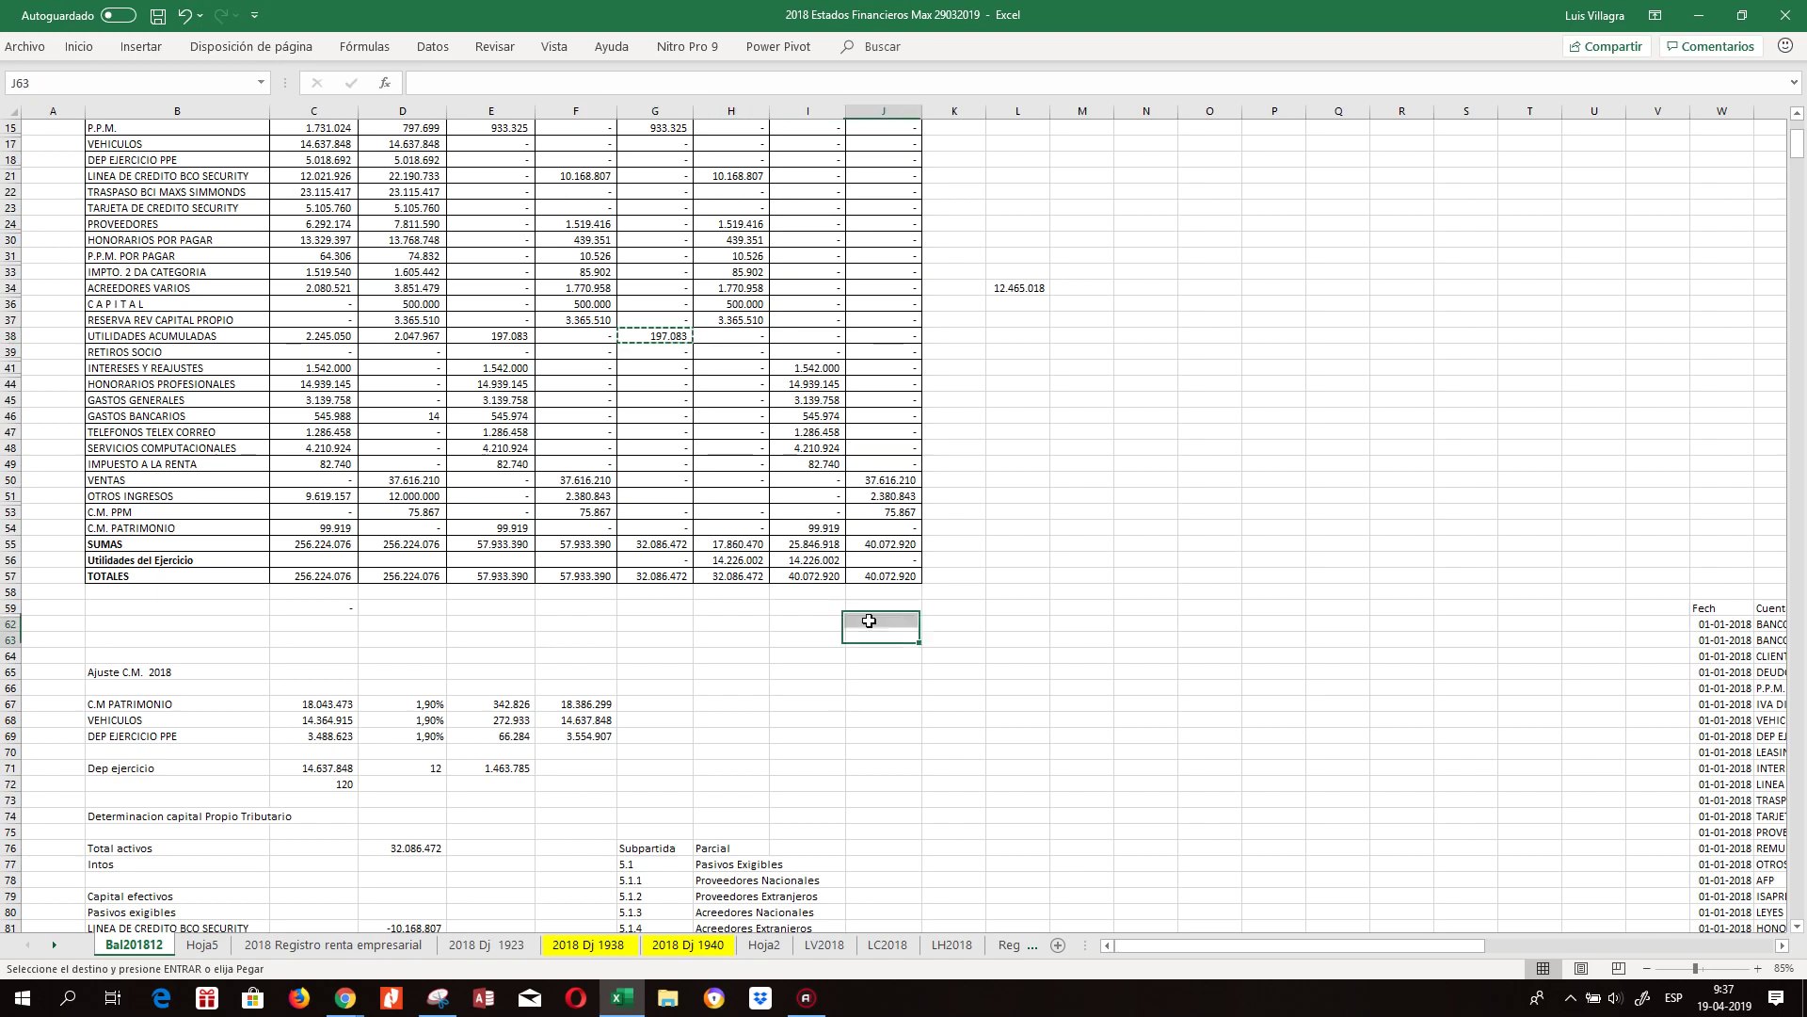
{"action": "left_click", "coordinate": [819, 560]}
{"action": "right_click", "coordinate": [816, 555]}
{"action": "left_click", "coordinate": [864, 408]}
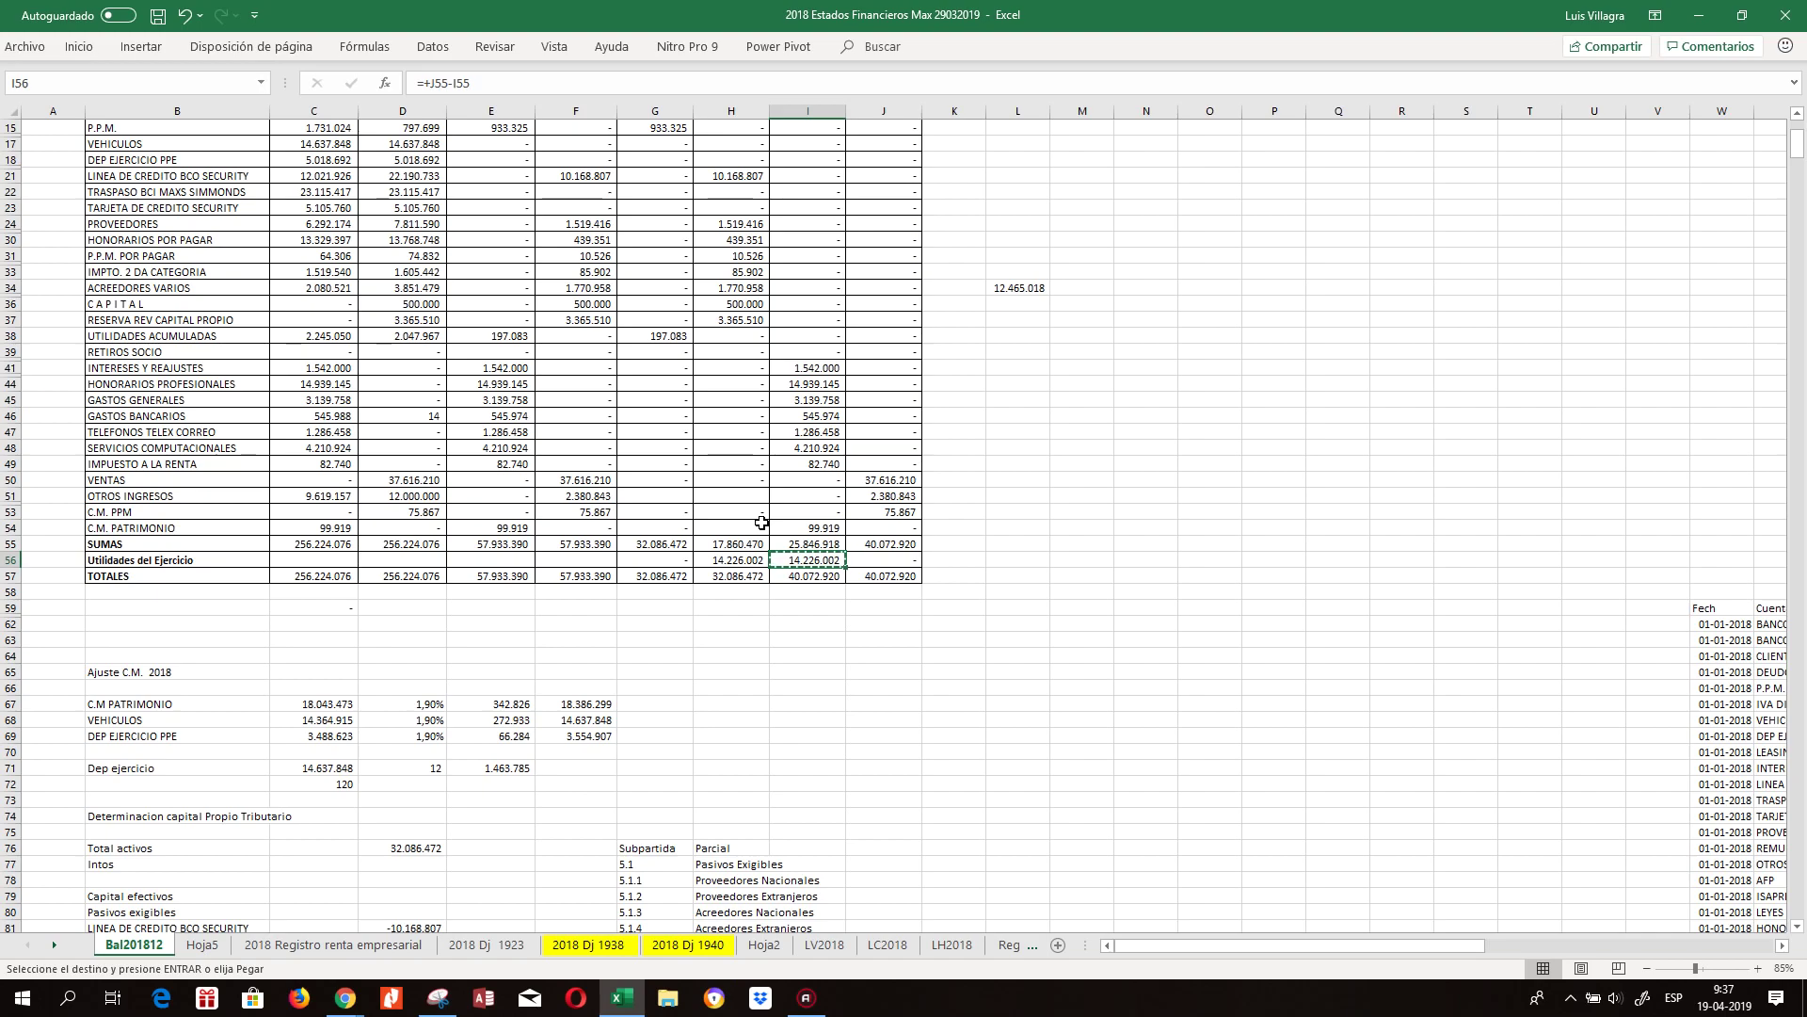
{"action": "mouse_move", "coordinate": [345, 998]}
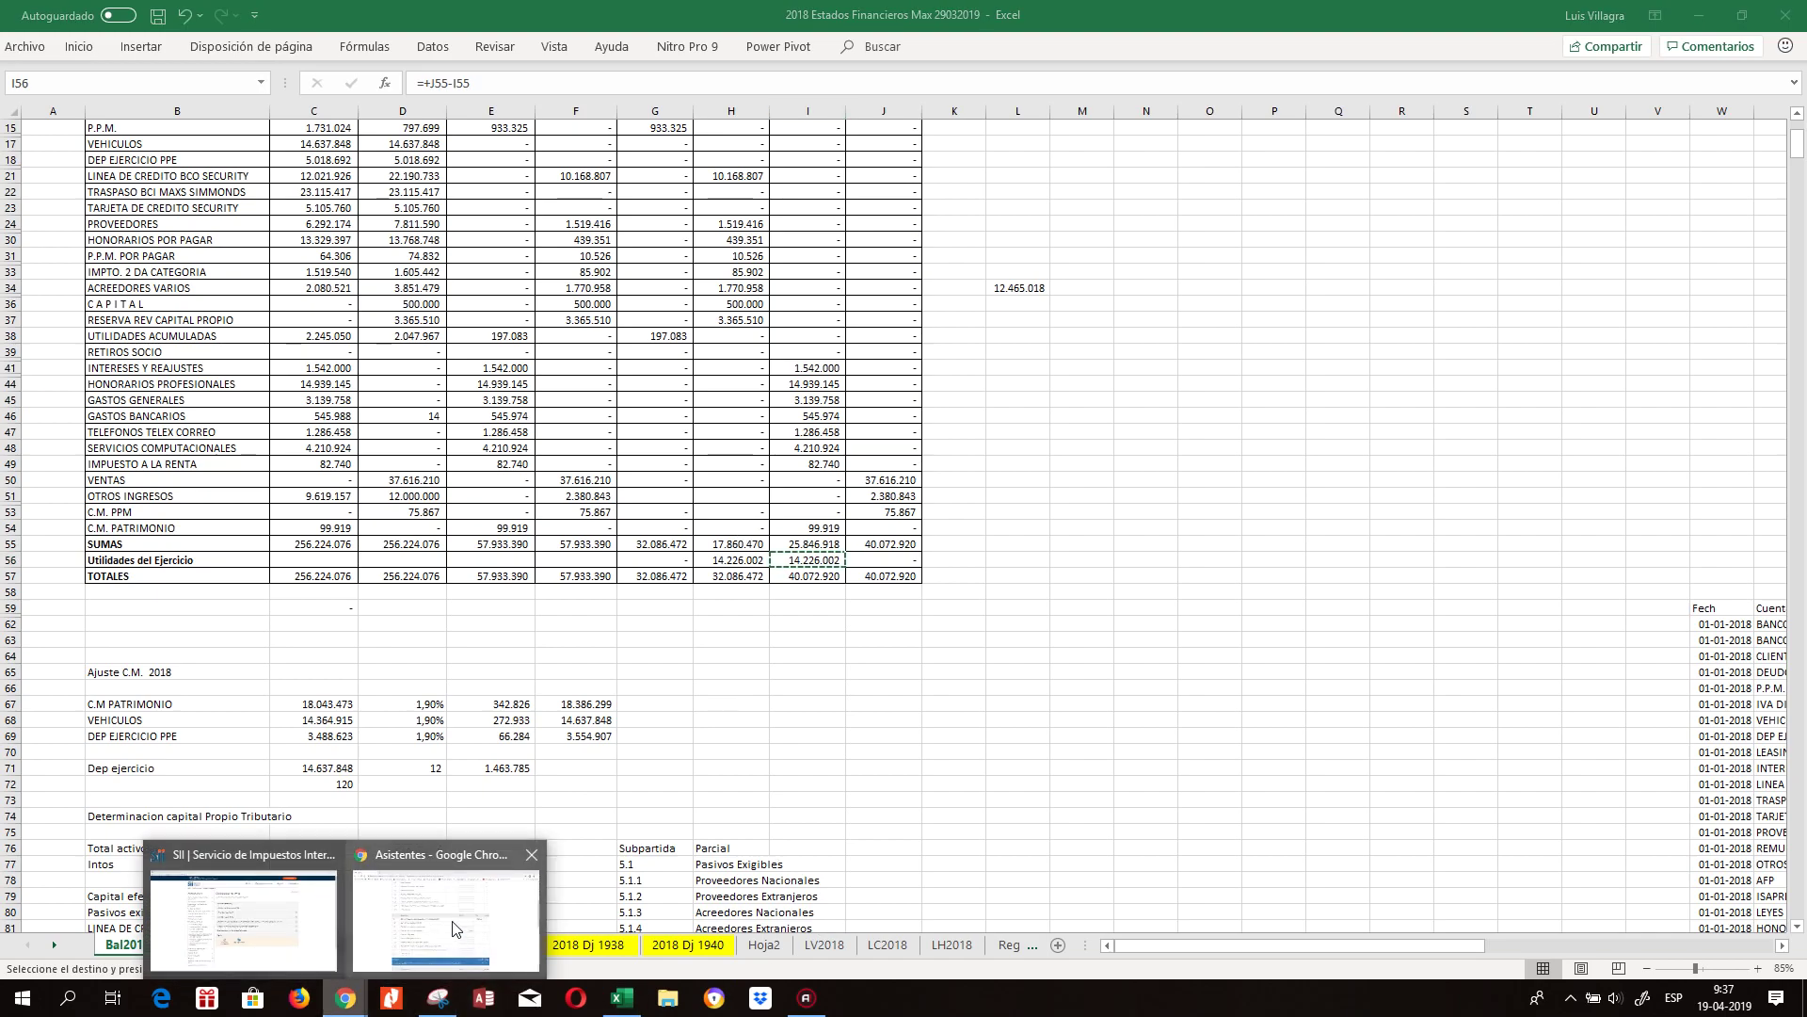
{"action": "left_click", "coordinate": [455, 929]}
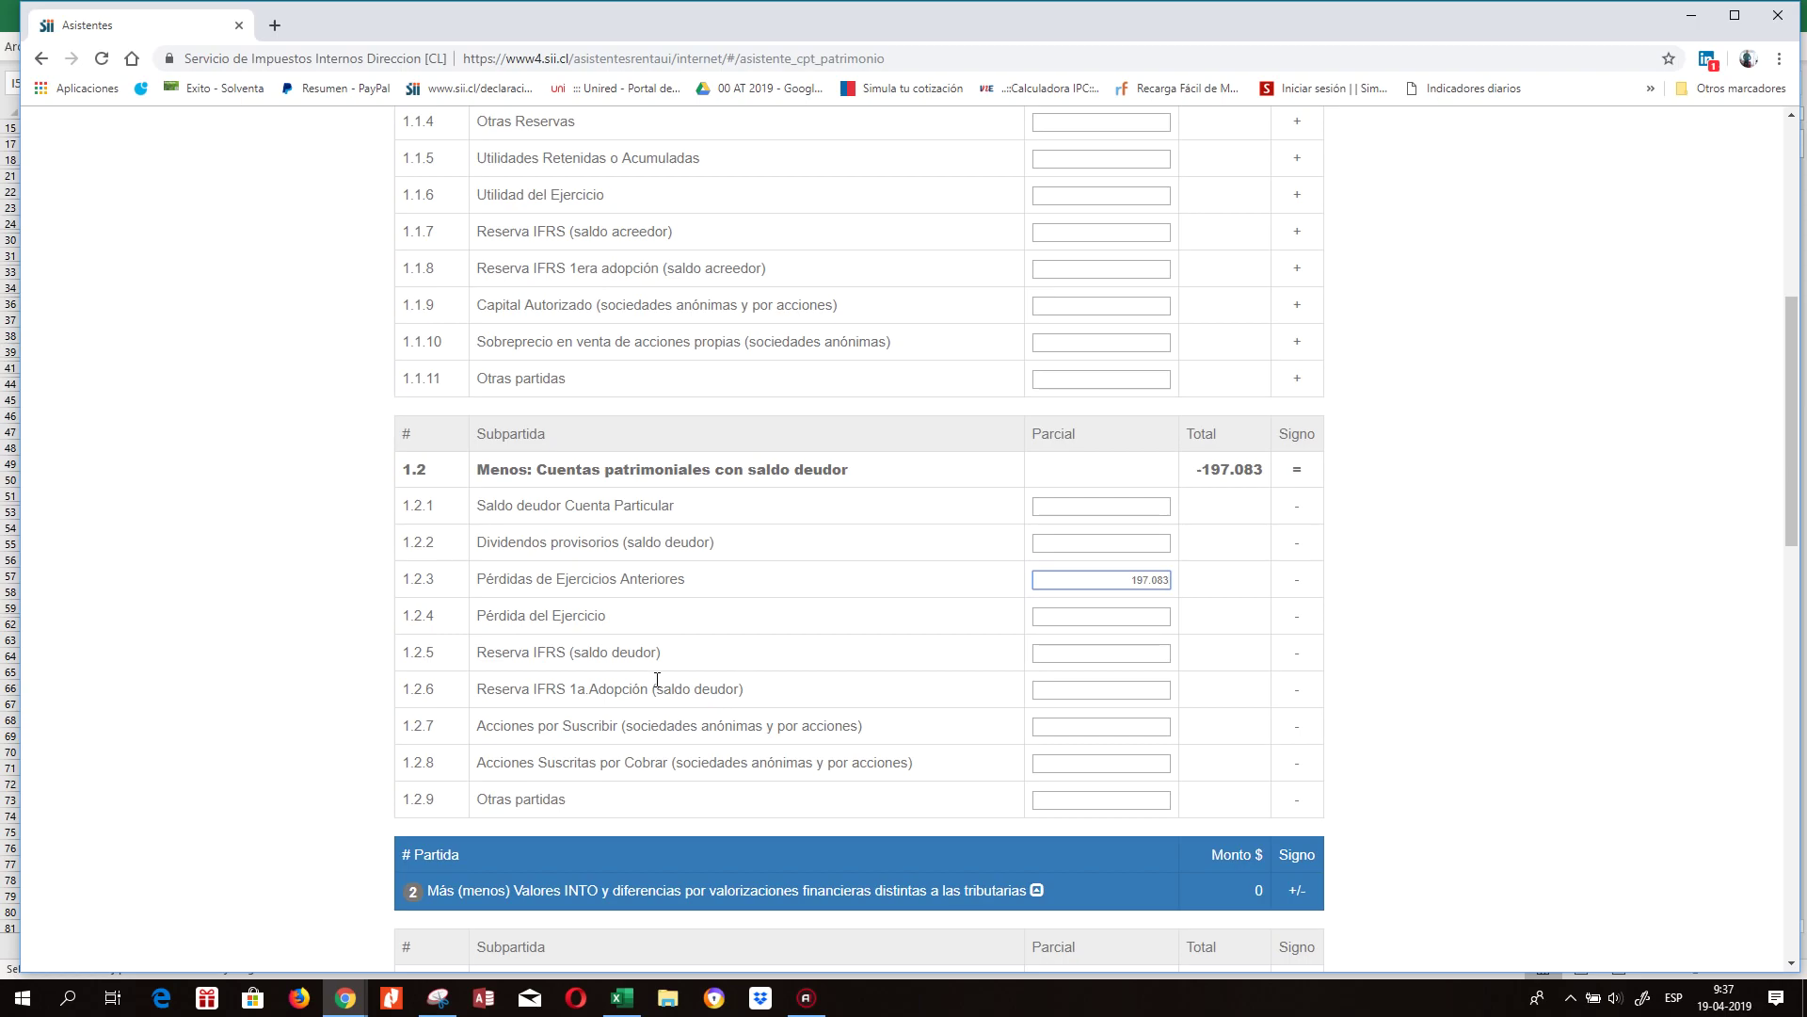
{"action": "left_click", "coordinate": [1094, 197]}
{"action": "key", "text": "ctrl+v"}
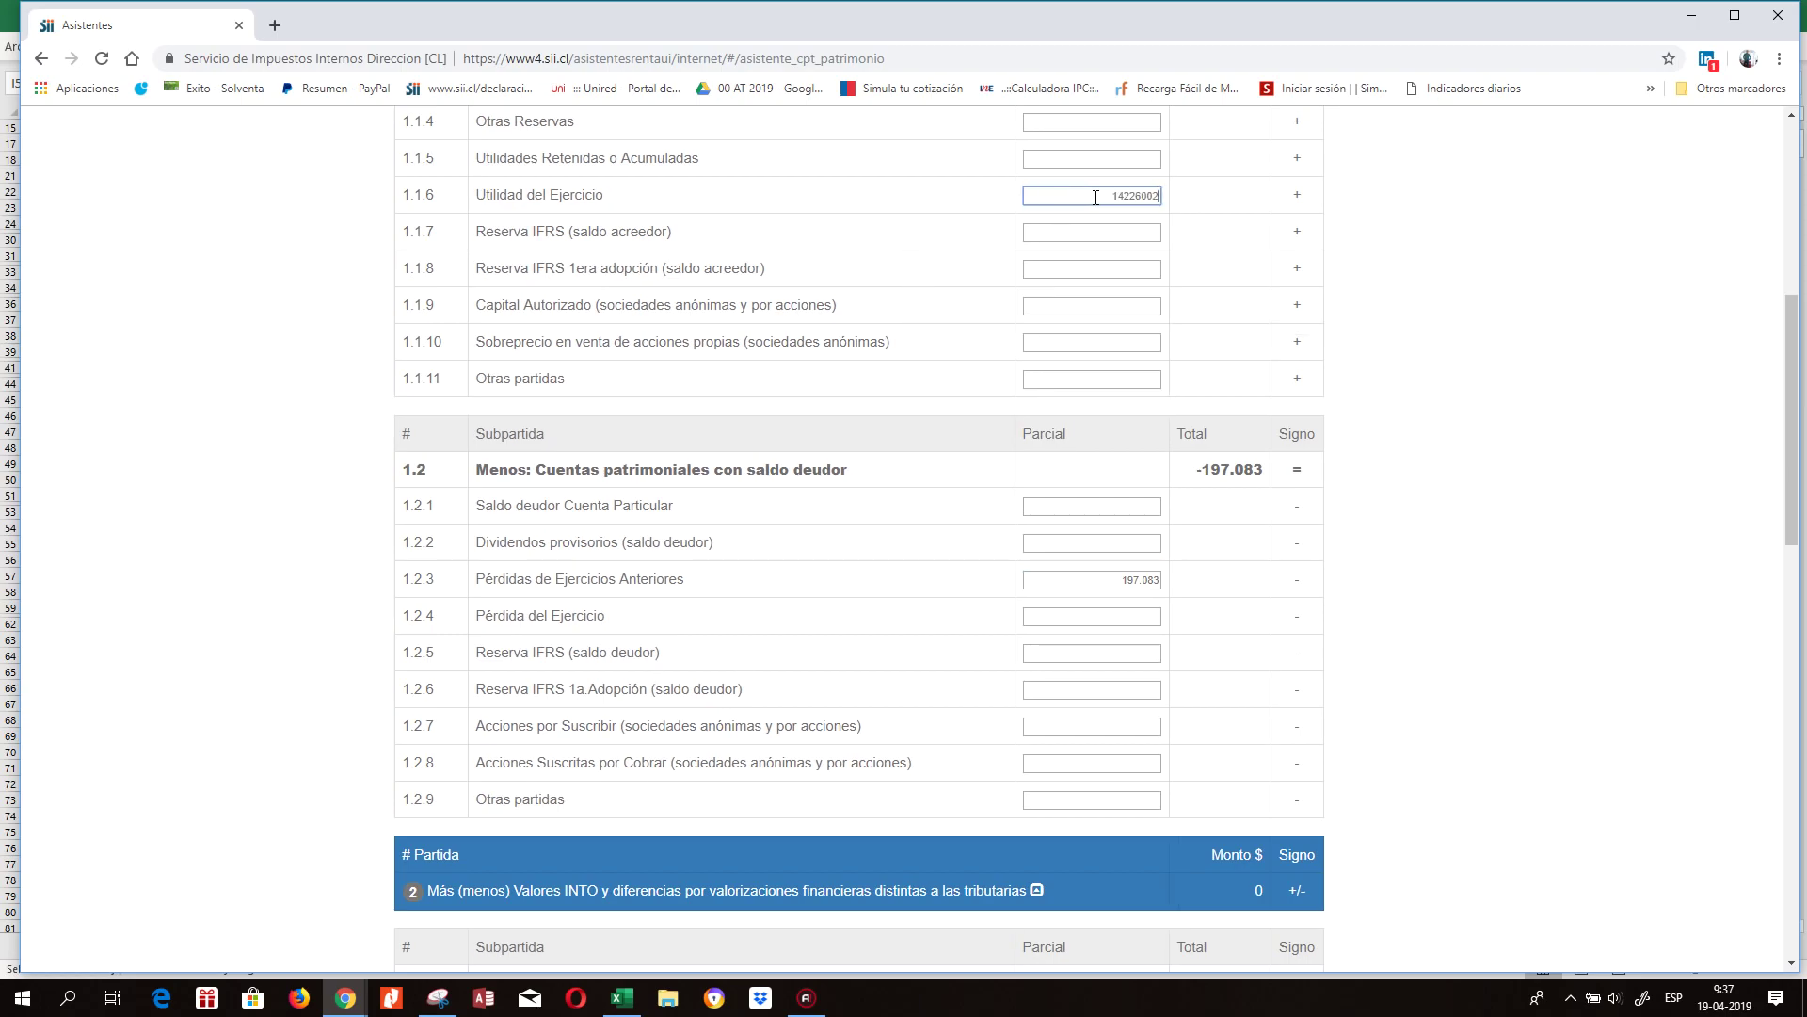
Compare the Patrimonio form's section 1 totals with the assets-method result image on the Excel sheet Hoja5.
{"action": "left_click_drag", "start_coordinate": [1799, 374], "coordinate": [1768, 293]}
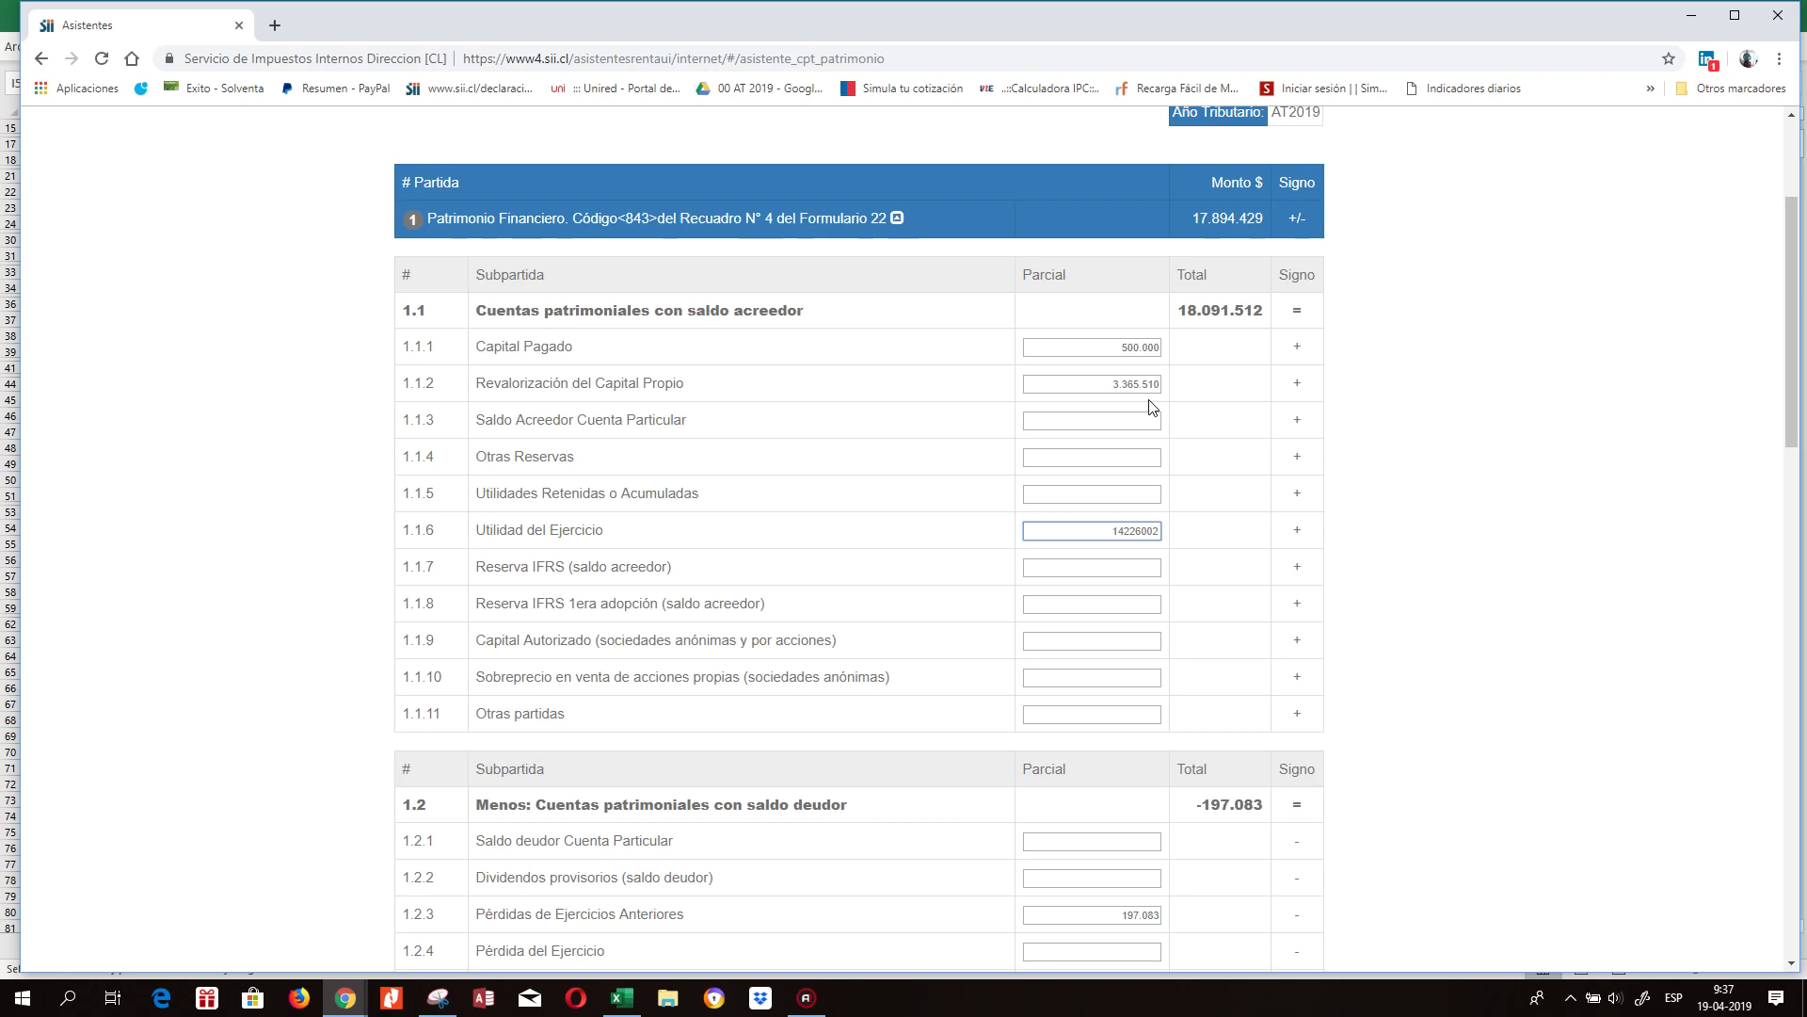
{"action": "left_click_drag", "start_coordinate": [1790, 341], "coordinate": [1790, 363]}
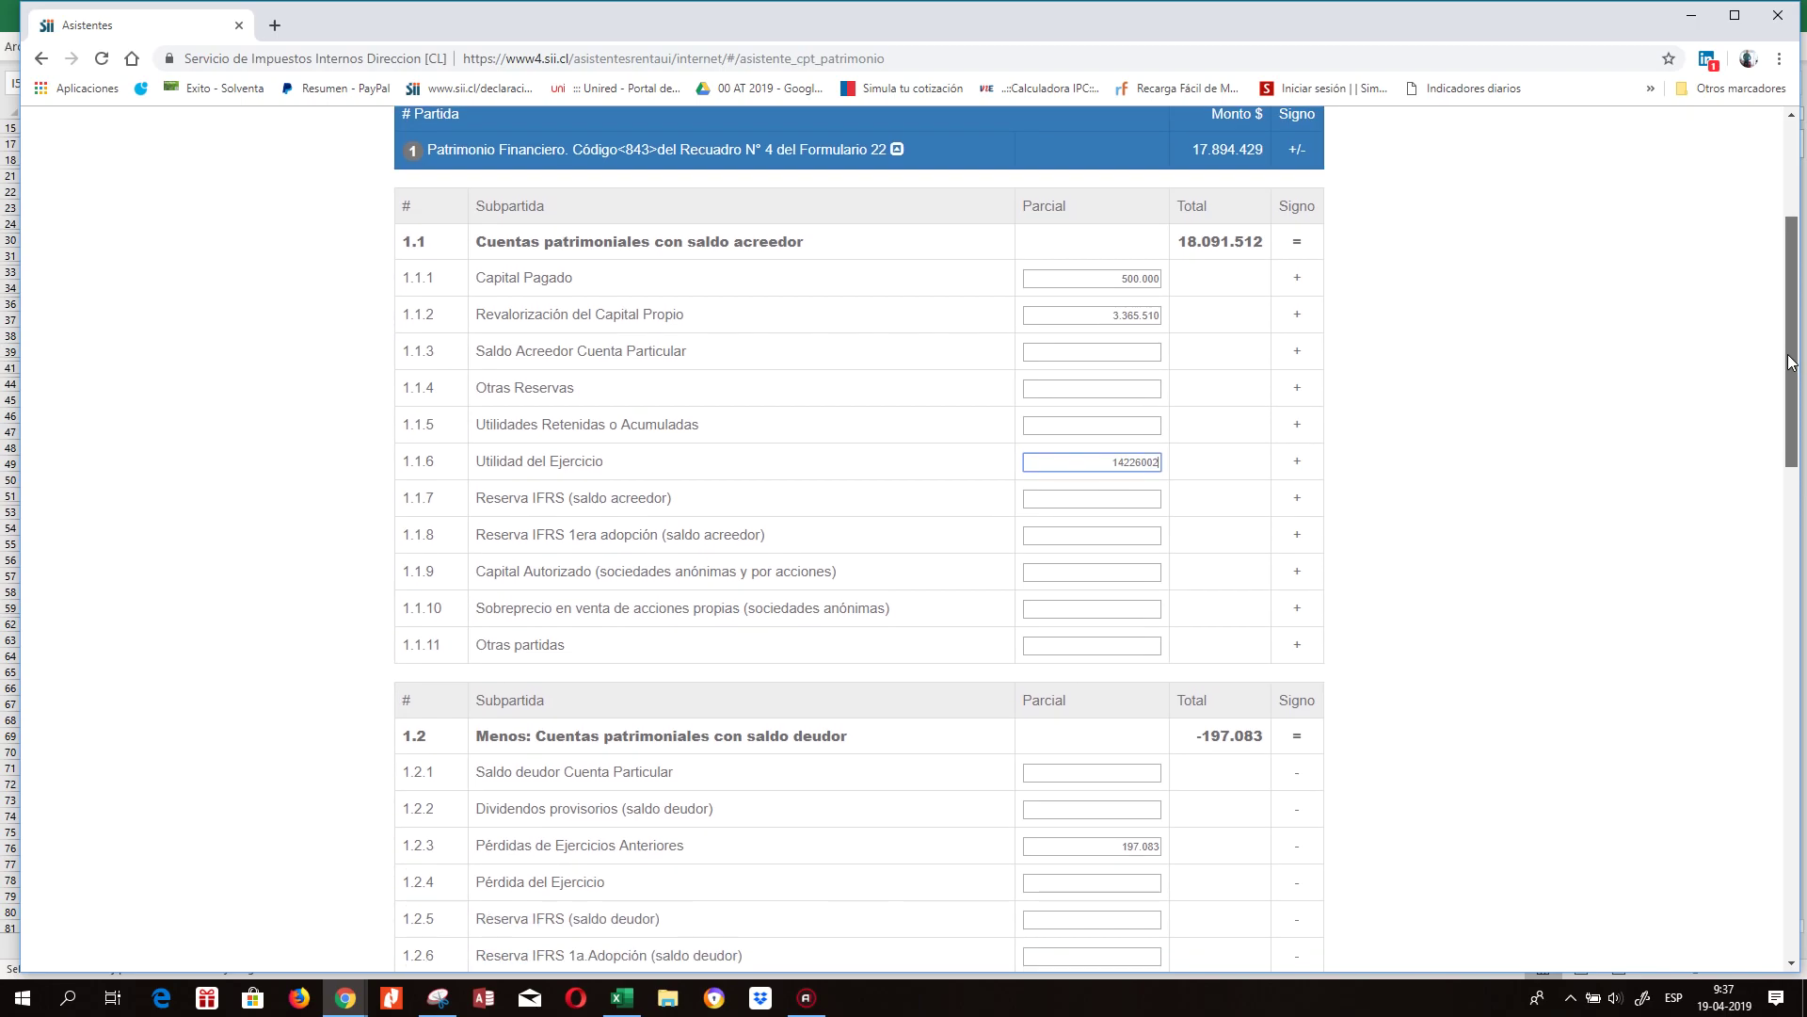
{"action": "left_click_drag", "start_coordinate": [1791, 362], "coordinate": [1790, 380]}
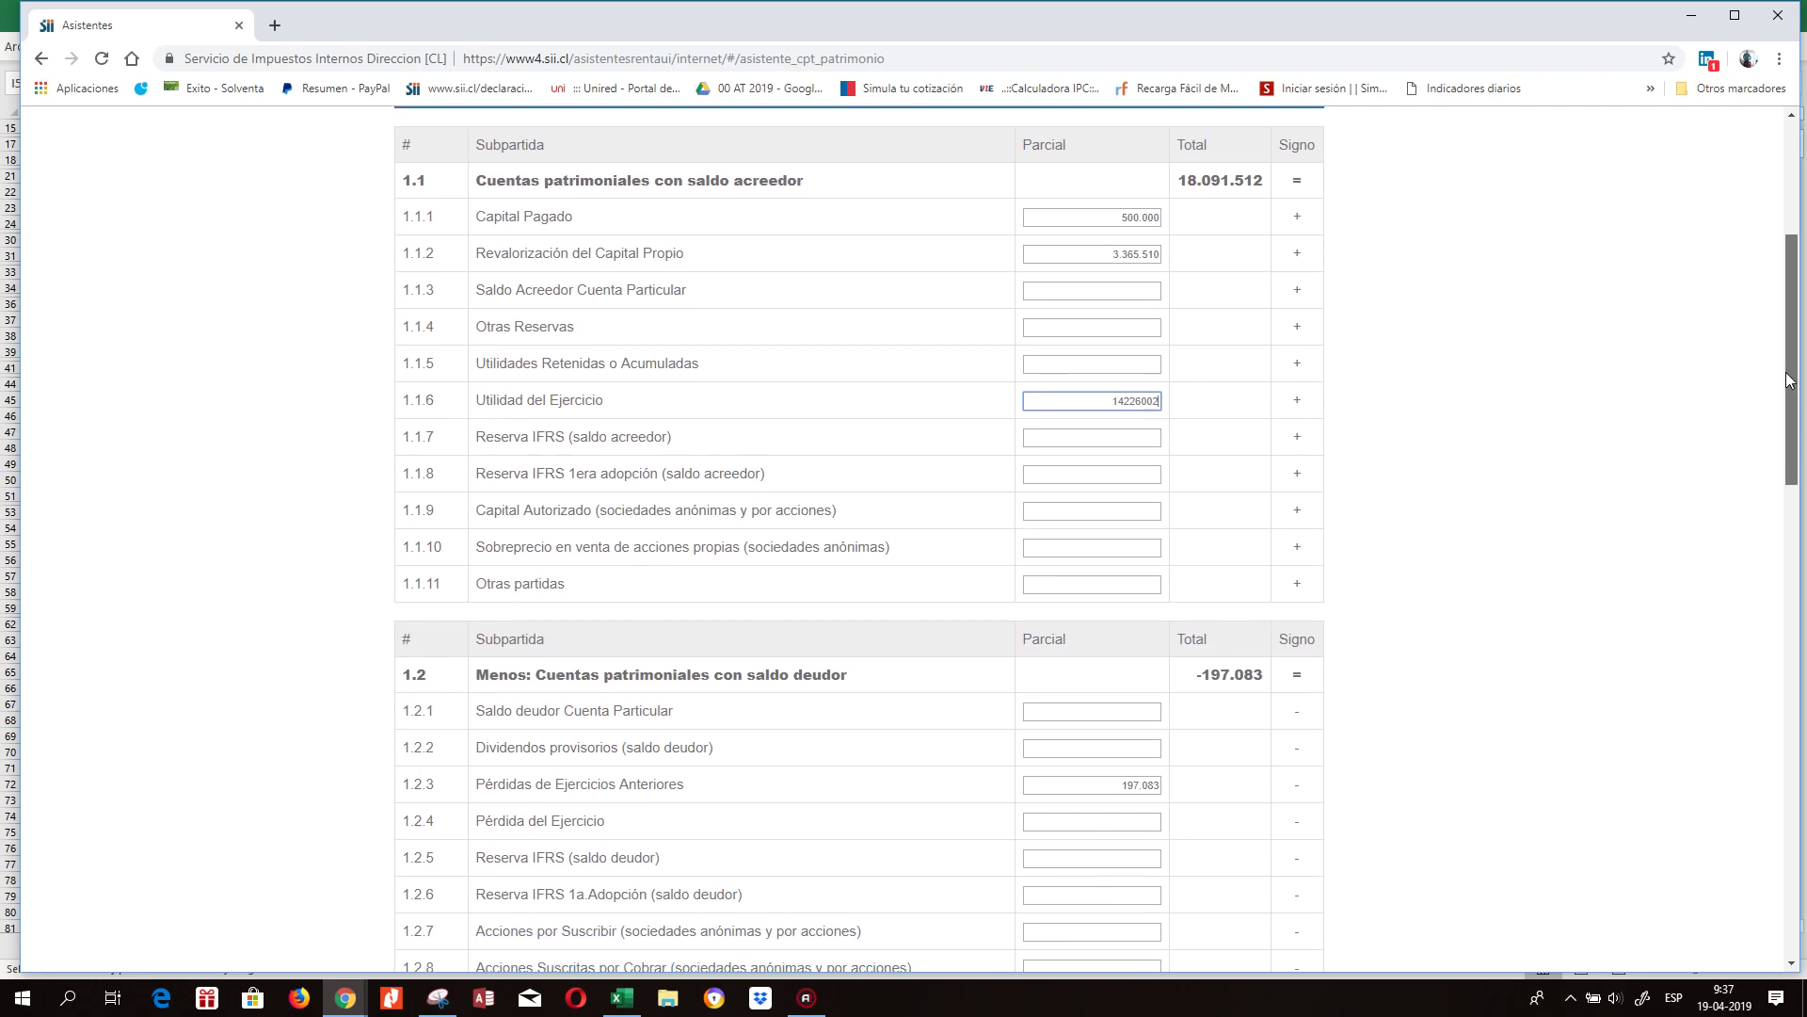
{"action": "left_click", "coordinate": [621, 998]}
{"action": "left_click", "coordinate": [205, 944]}
{"action": "left_click", "coordinate": [1108, 715]}
{"action": "left_click", "coordinate": [1137, 526]}
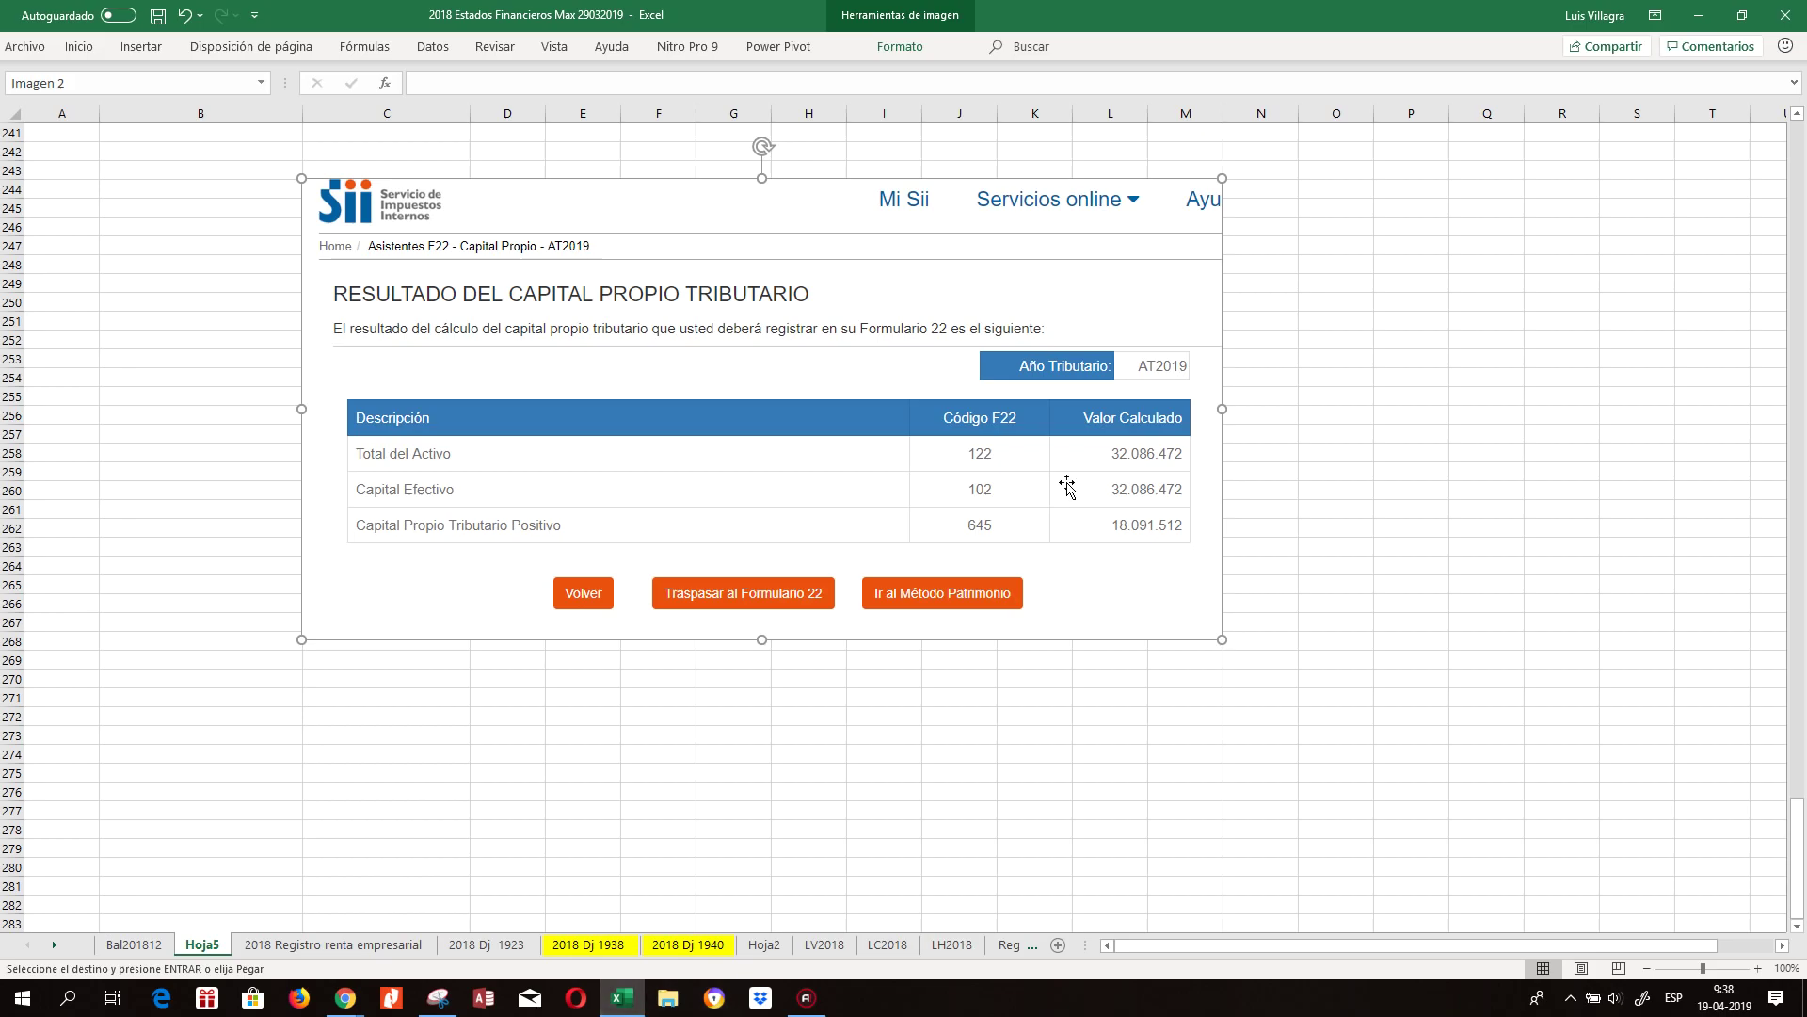
Switch back to the Asistentes window in Chrome and finish the Patrimonio method calculation.
{"action": "left_click", "coordinate": [361, 1004]}
{"action": "left_click", "coordinate": [444, 932]}
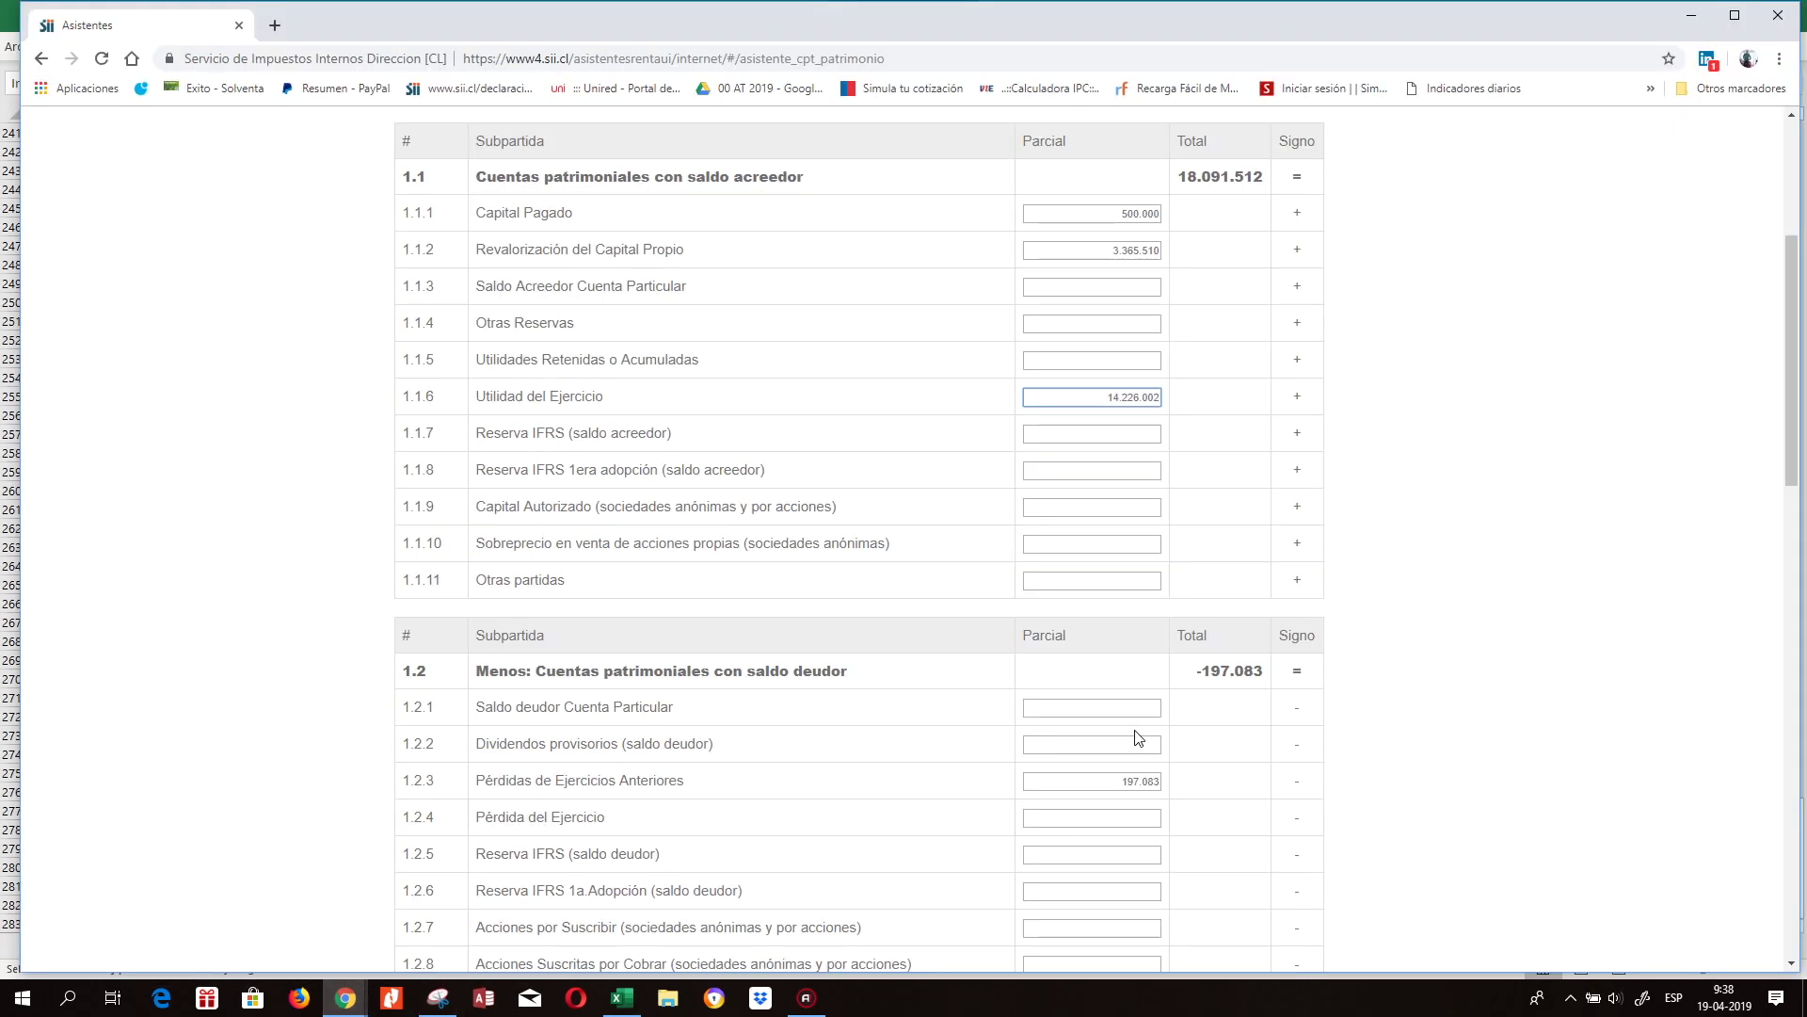
{"action": "left_click_drag", "start_coordinate": [1790, 405], "coordinate": [1789, 822]}
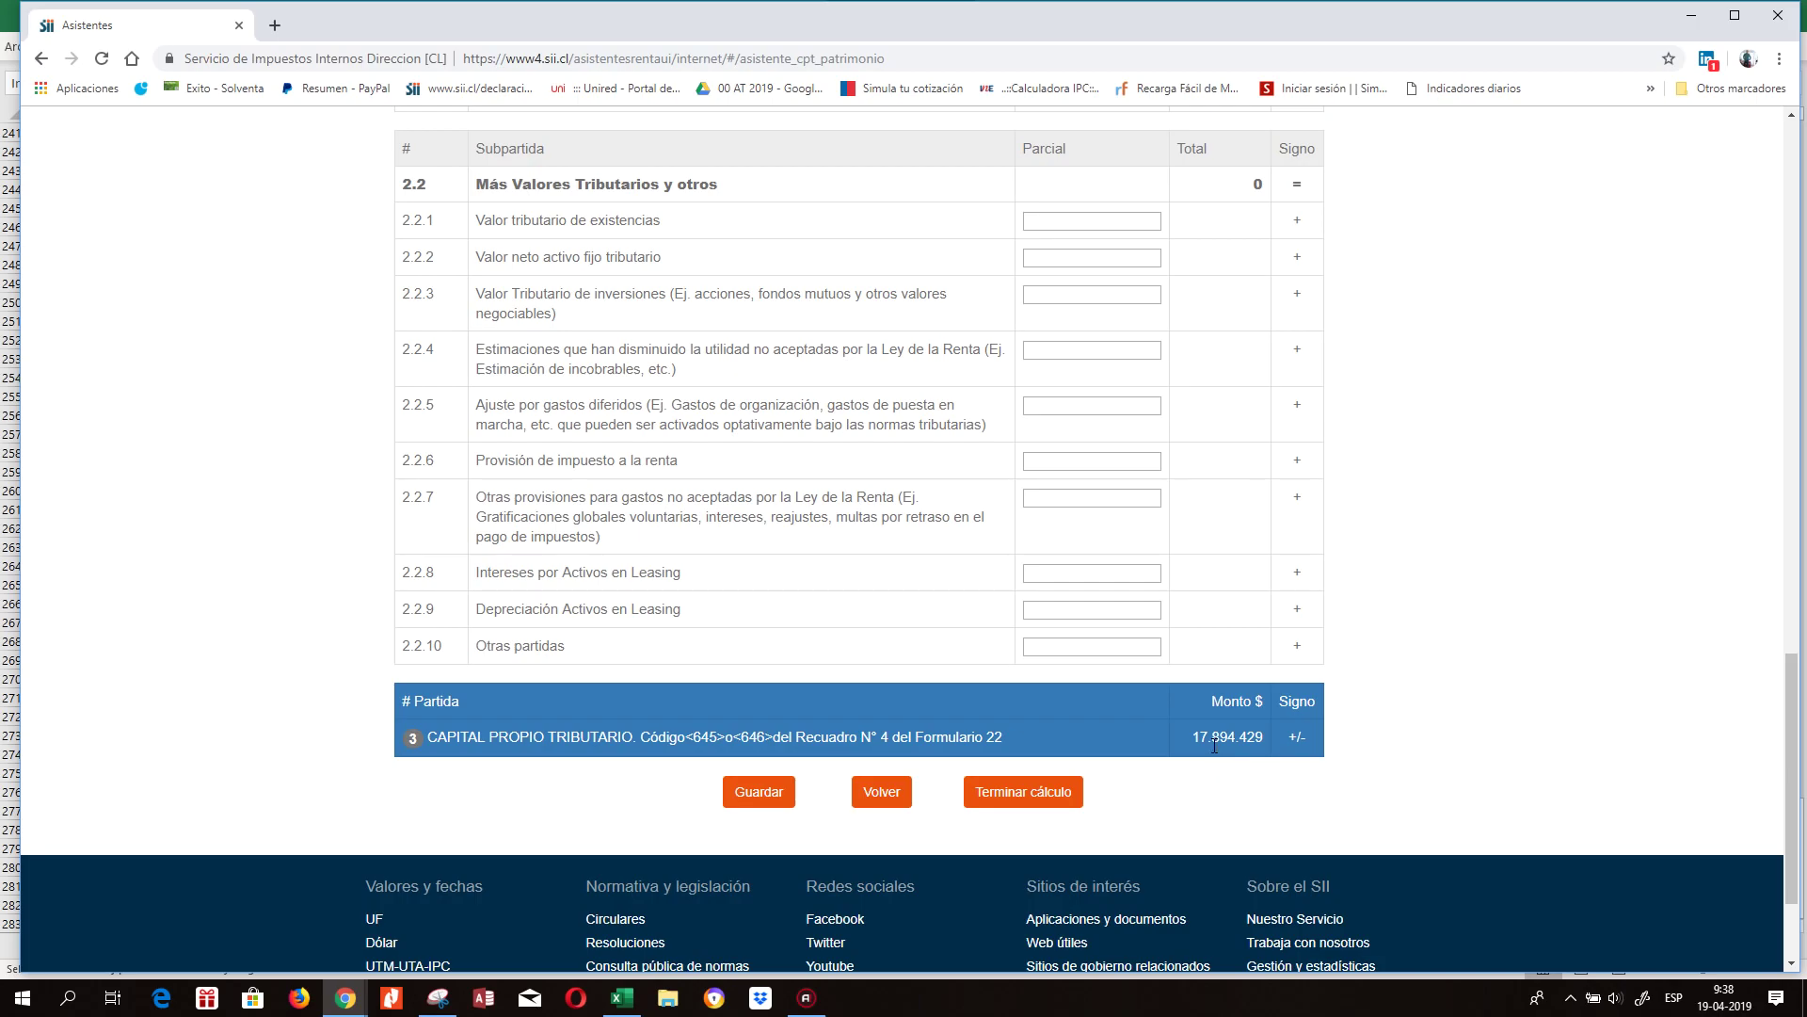
{"action": "left_click", "coordinate": [1018, 795]}
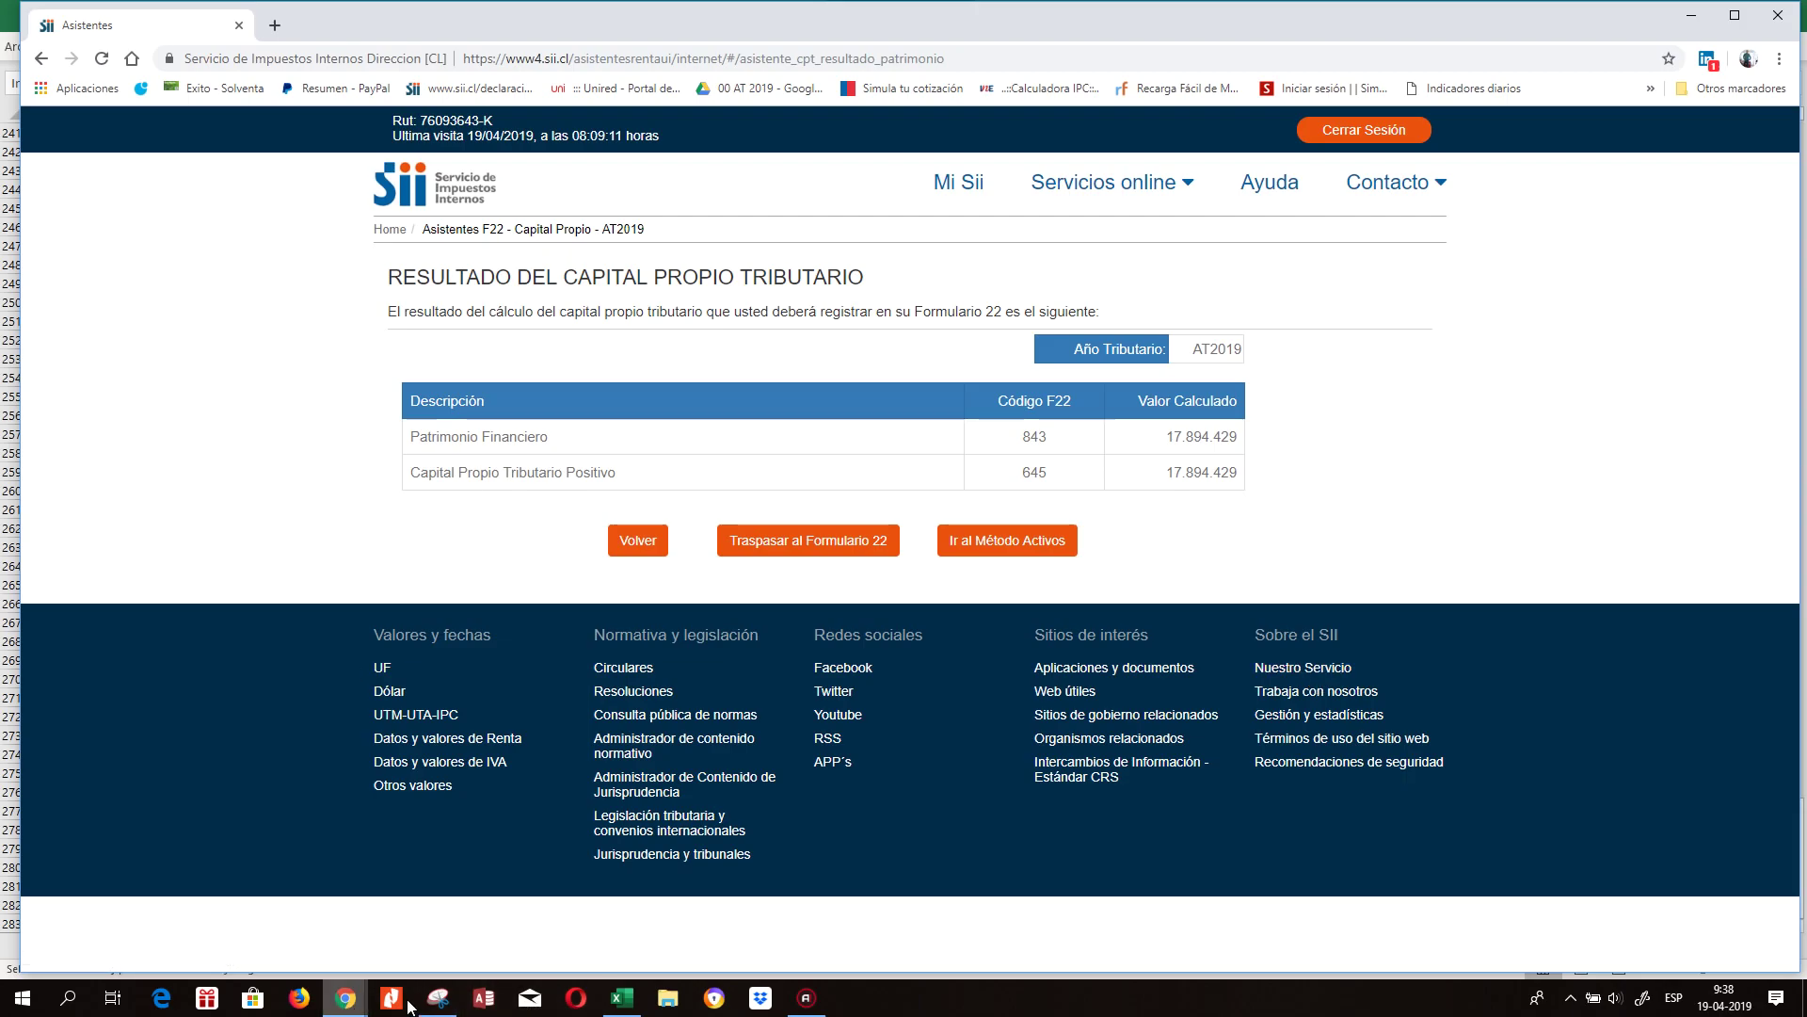
Capture the Patrimonio method's Resultado del Capital Propio Tributario page with Herramienta Recortes and copy the snip.
{"action": "left_click", "coordinate": [438, 1000]}
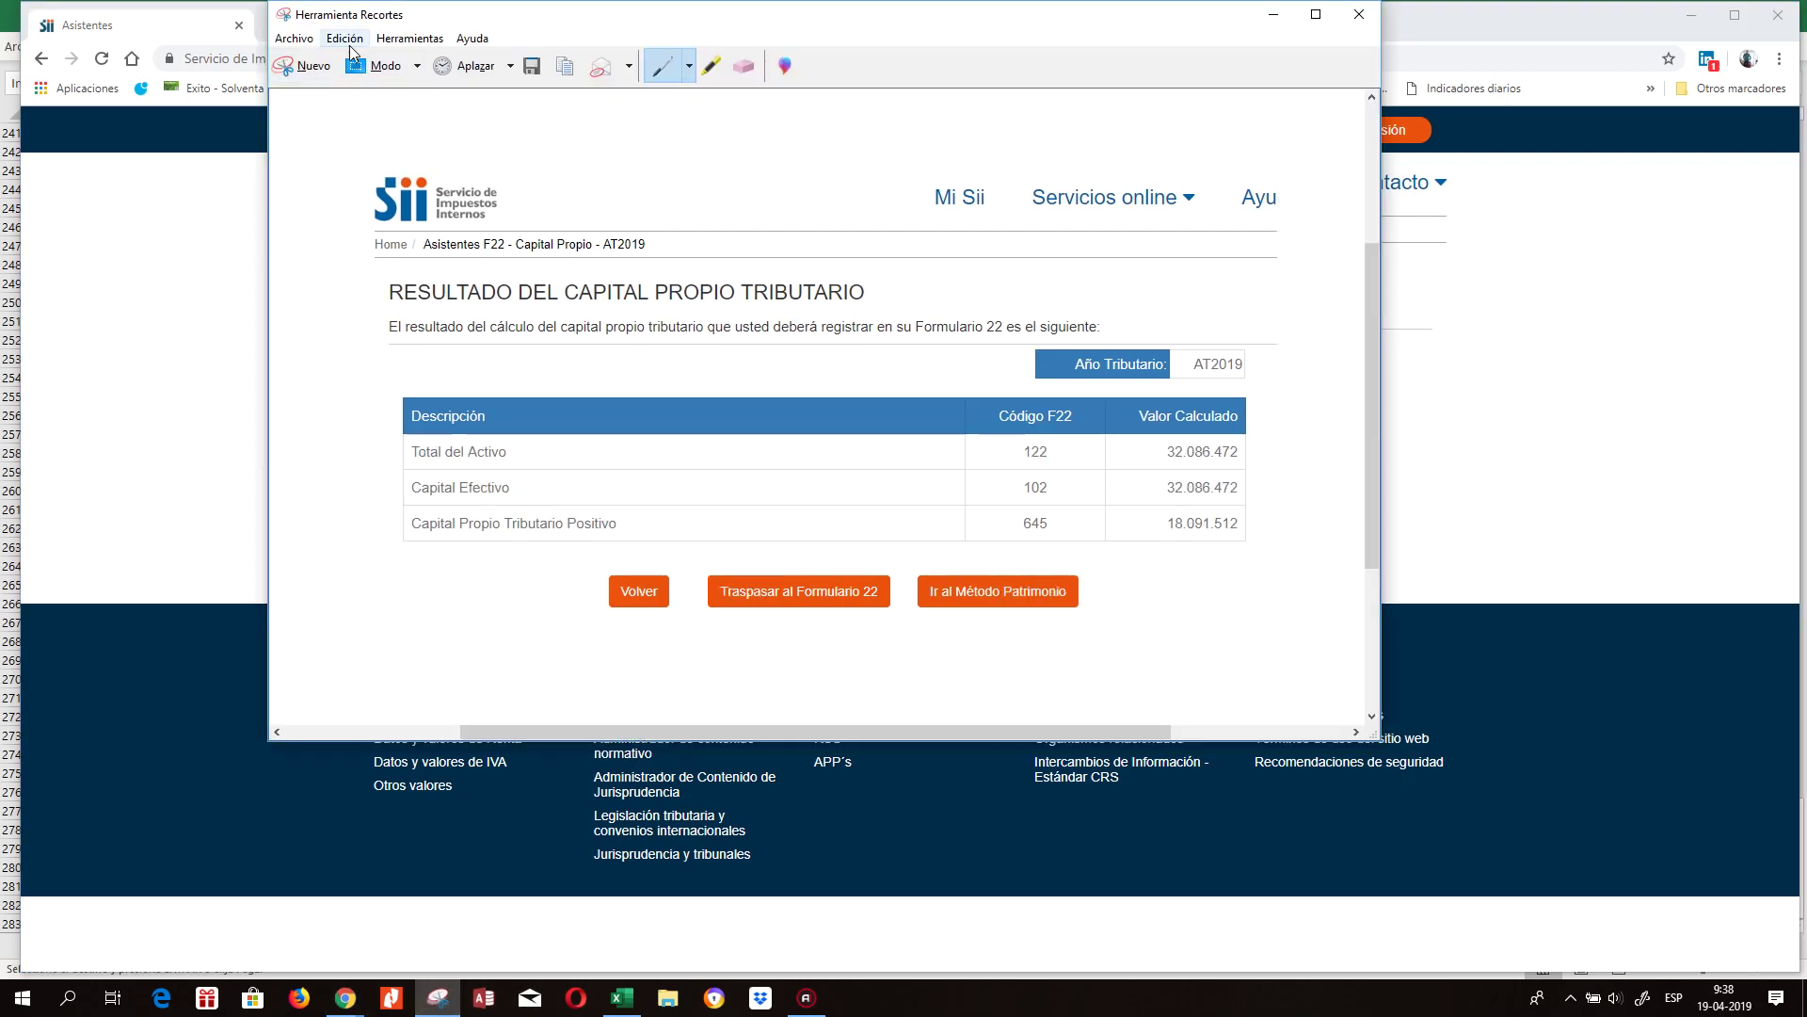
{"action": "left_click", "coordinate": [310, 67]}
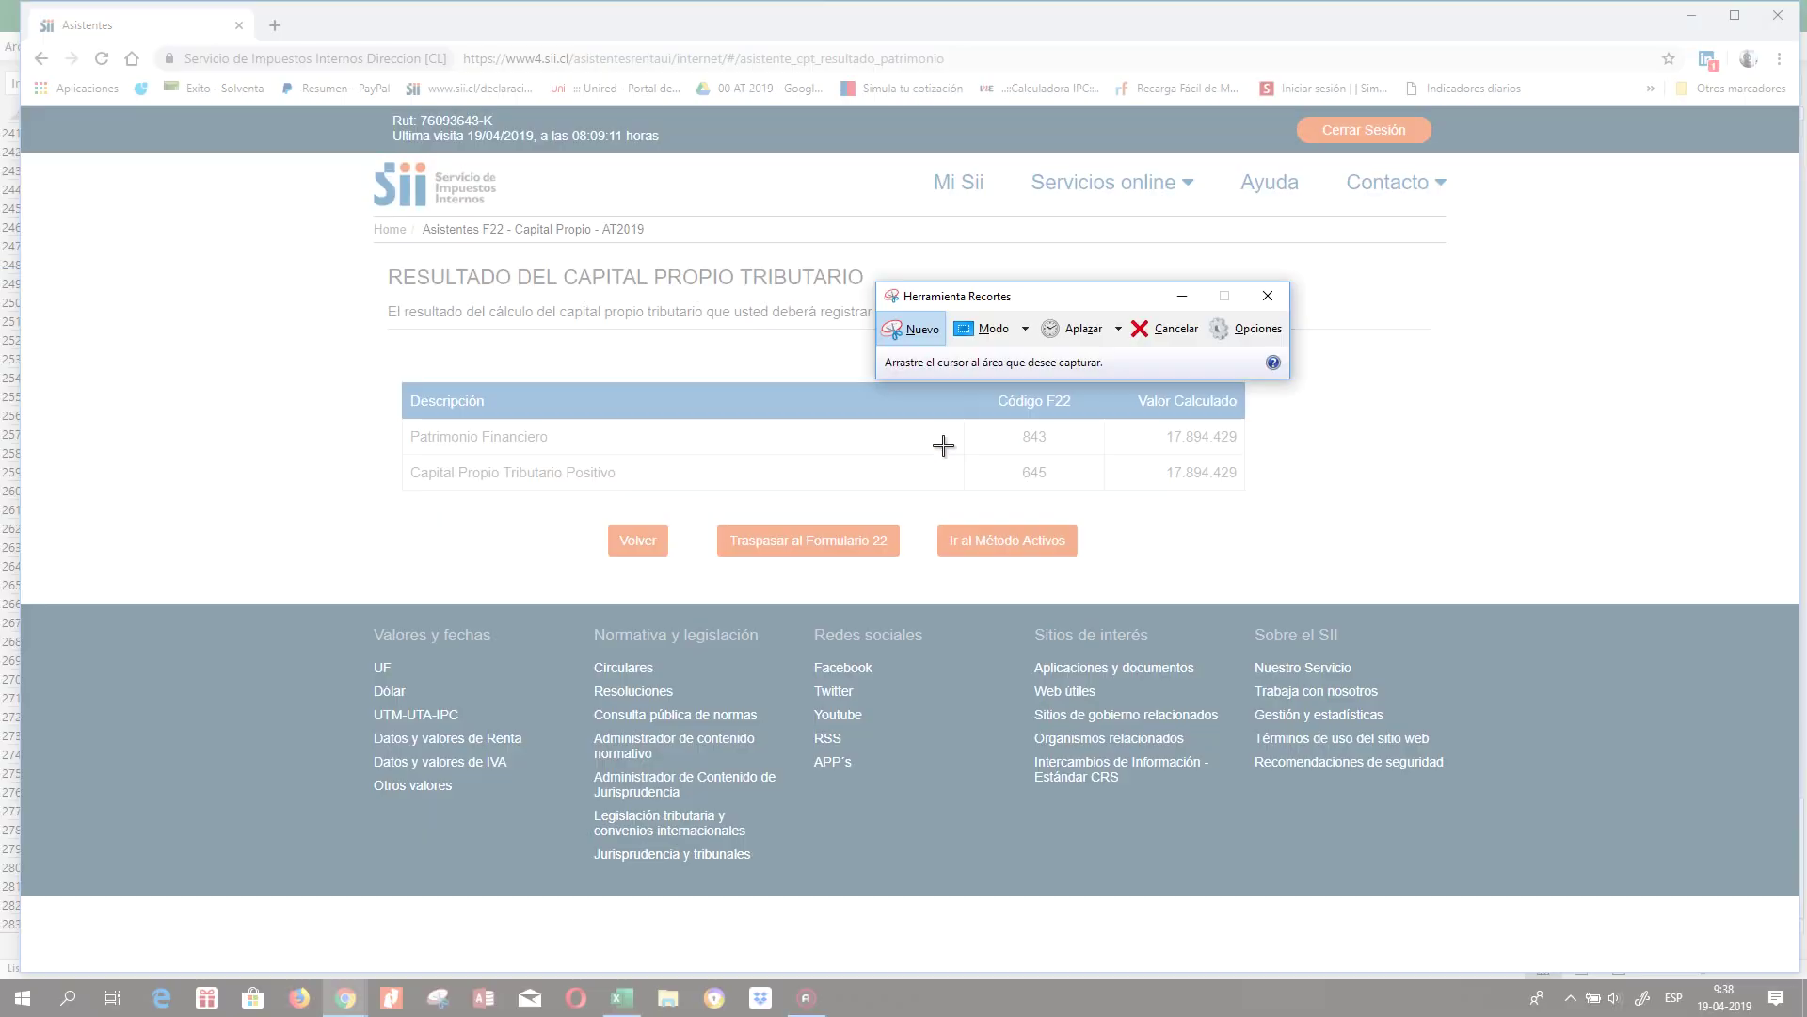
{"action": "left_click_drag", "start_coordinate": [357, 151], "coordinate": [1281, 590]}
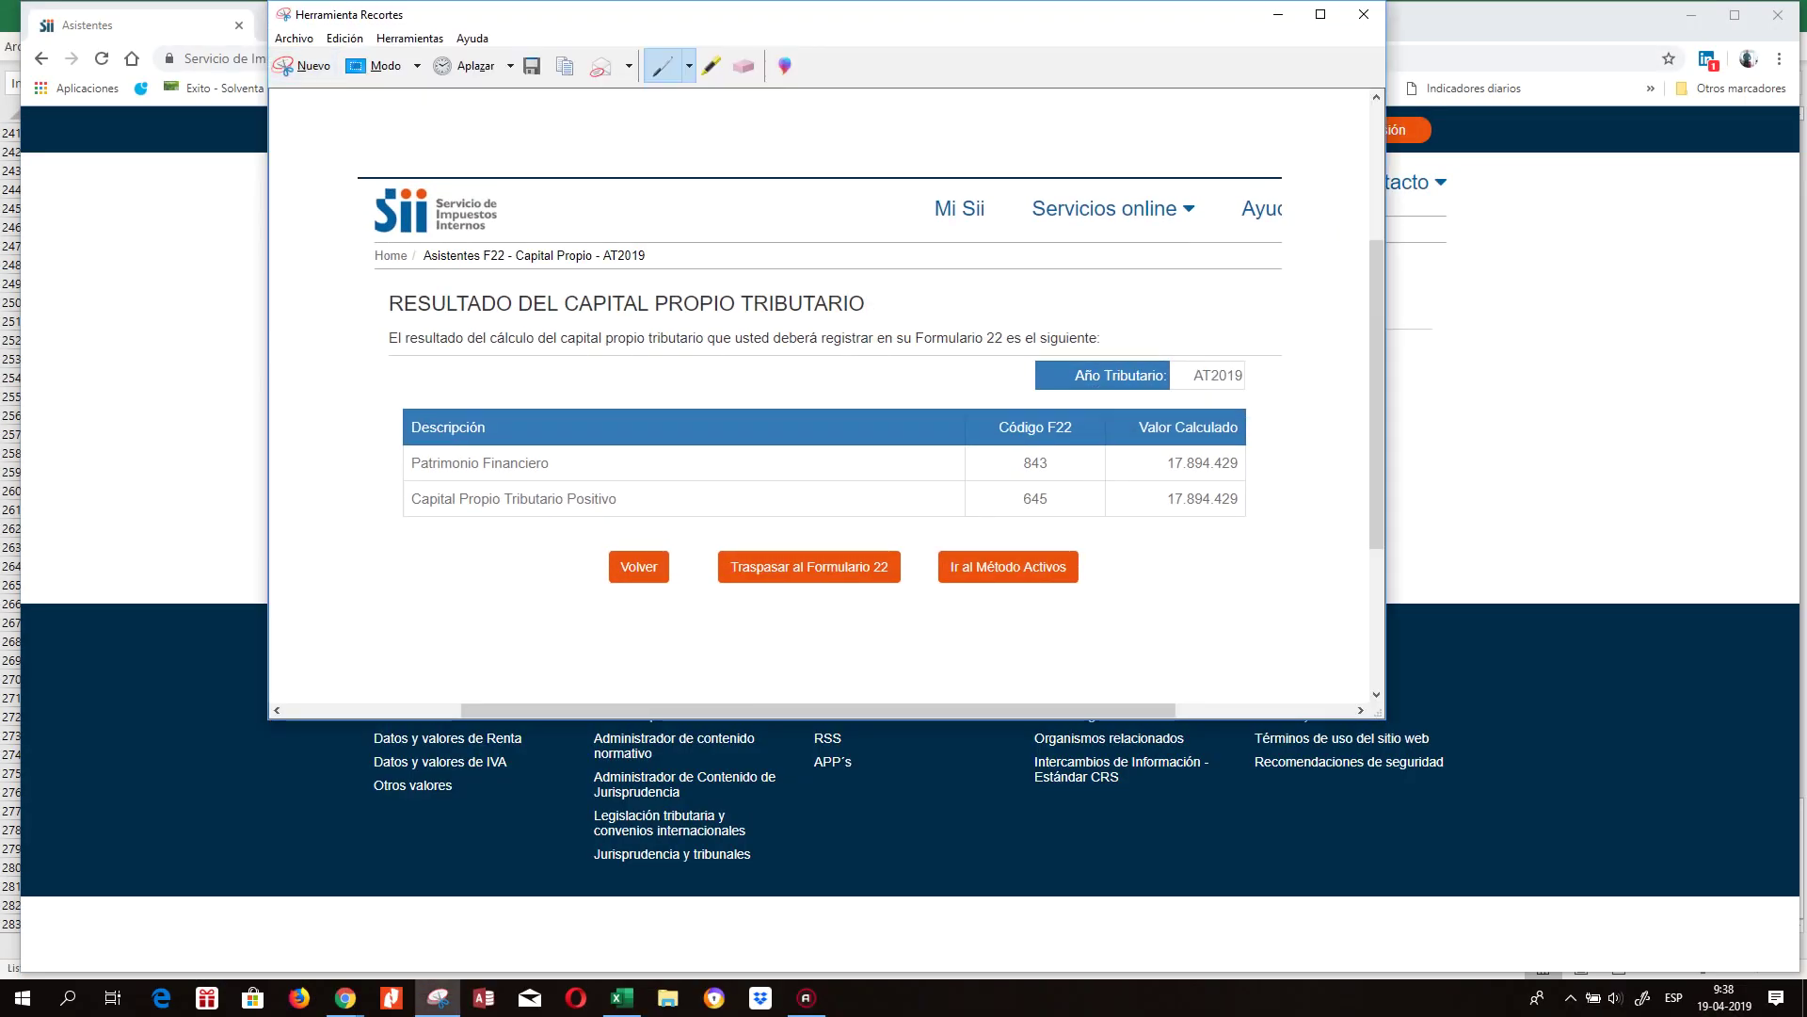
{"action": "left_click", "coordinate": [344, 38]}
{"action": "left_click", "coordinate": [371, 60]}
Paste the Patrimonio result capture into the Excel sheet Hoja5 at C271, below the assets-method image.
{"action": "left_click", "coordinate": [621, 1000]}
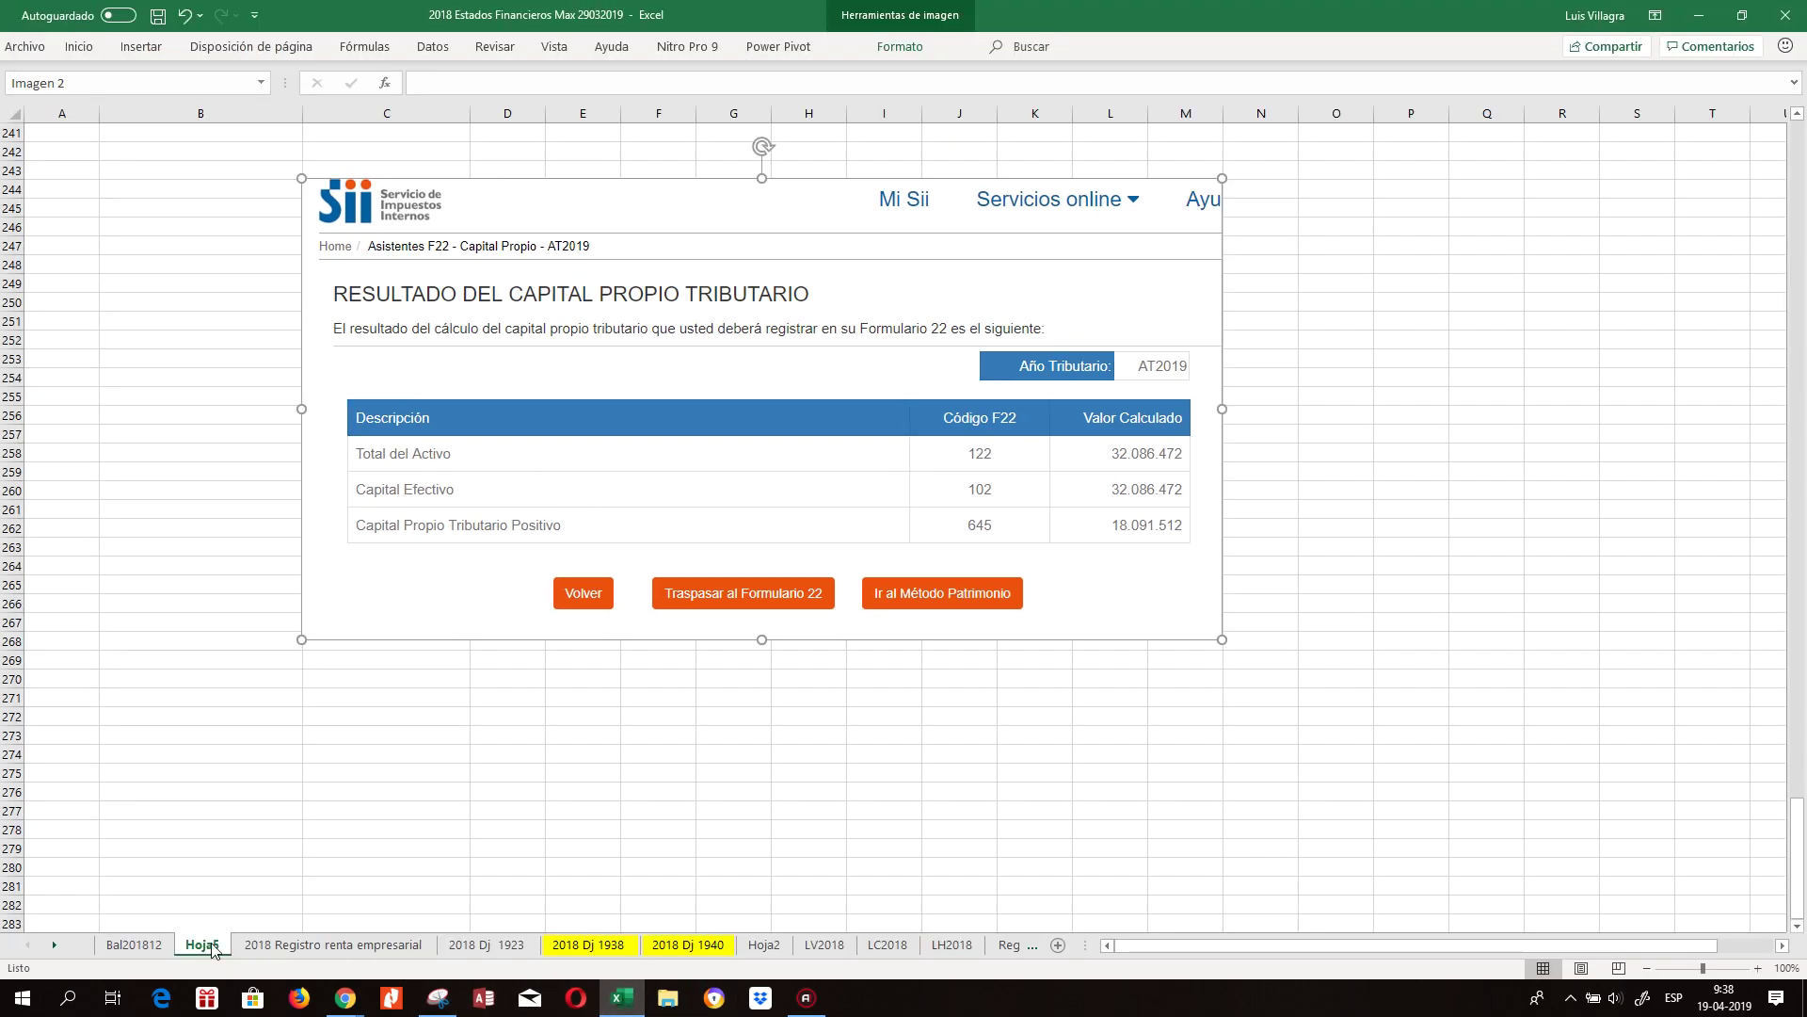
{"action": "right_click", "coordinate": [387, 697]}
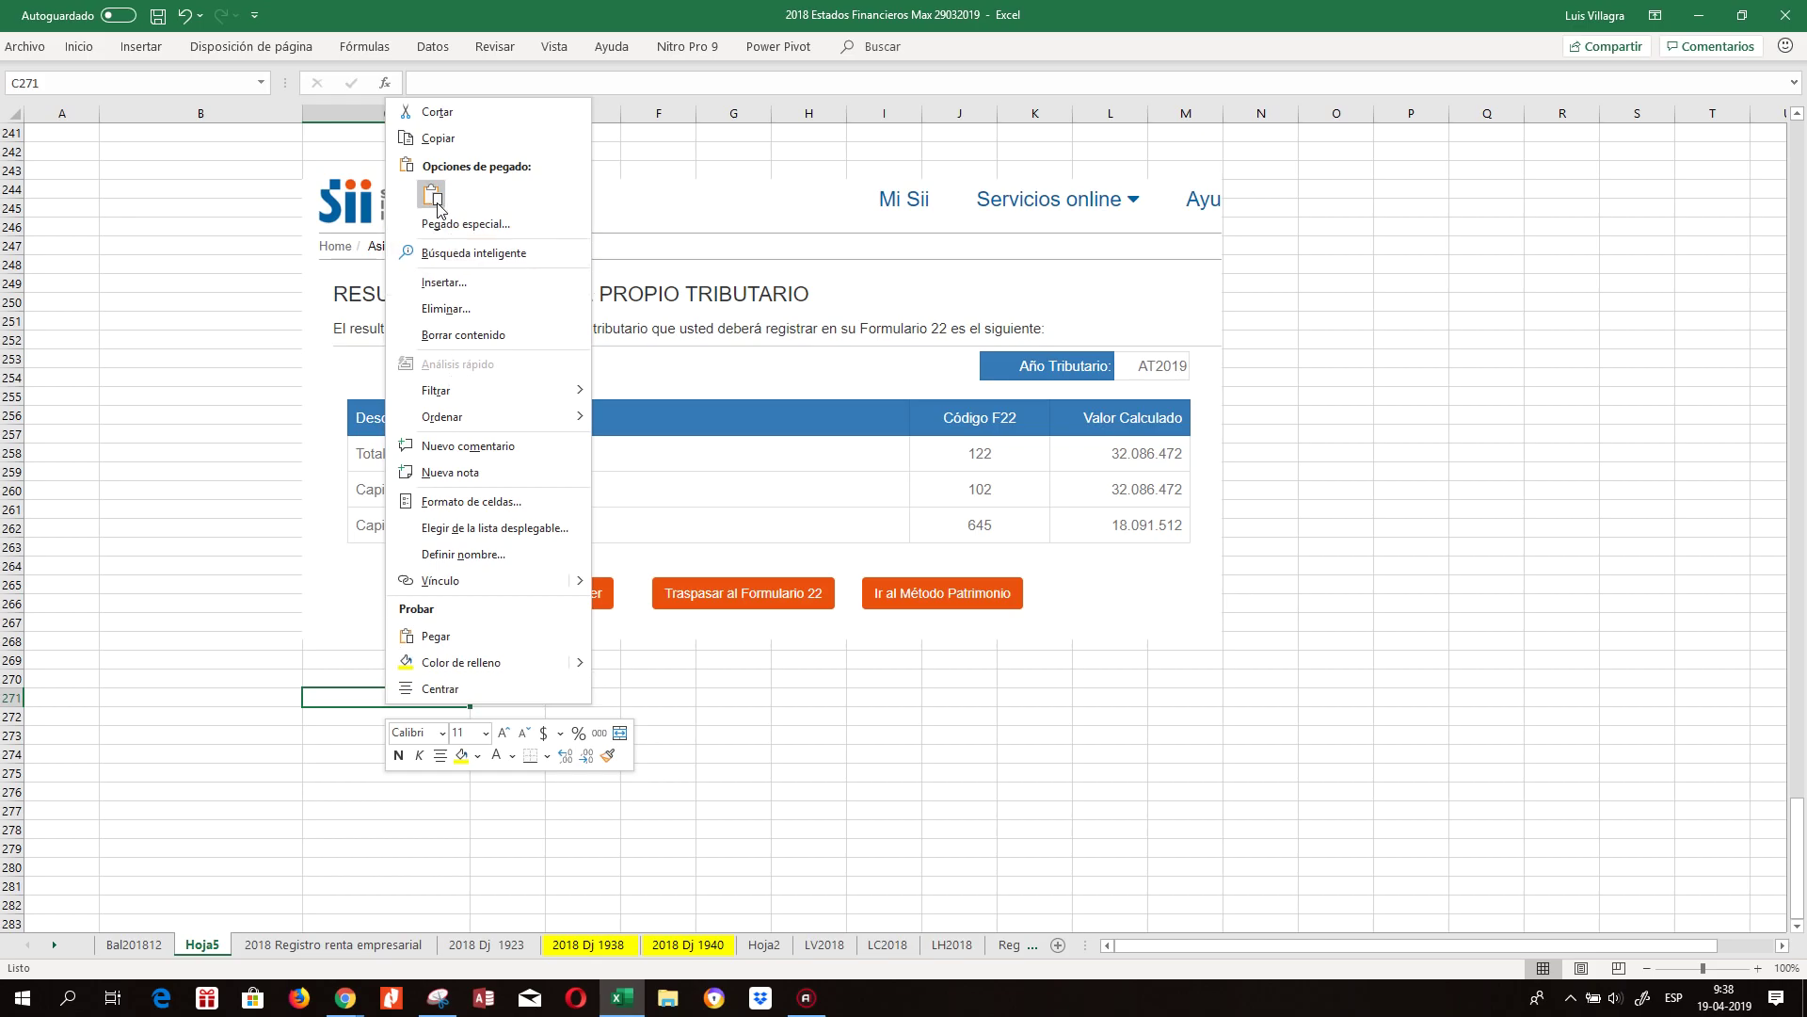
{"action": "left_click", "coordinate": [464, 225]}
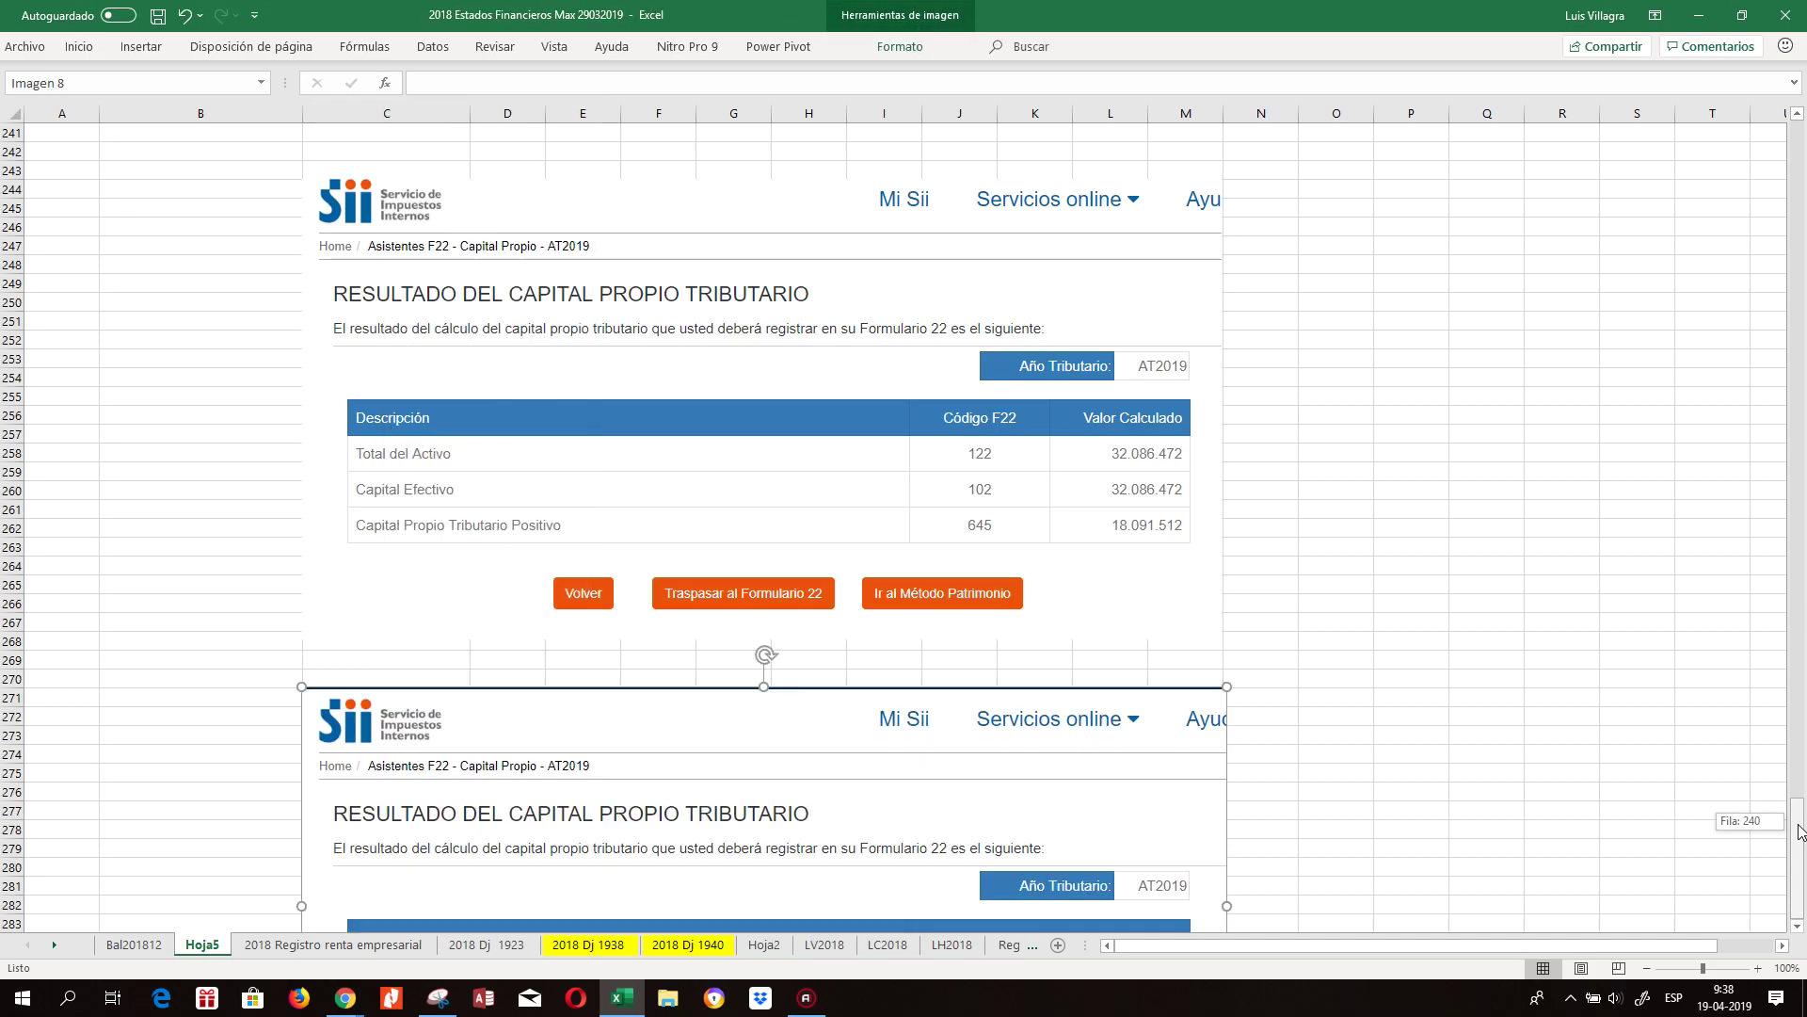
{"action": "left_click_drag", "start_coordinate": [1797, 822], "coordinate": [1798, 790]}
{"action": "scroll", "coordinate": [786, 701], "scroll_direction": "down", "scroll_amount": 4}
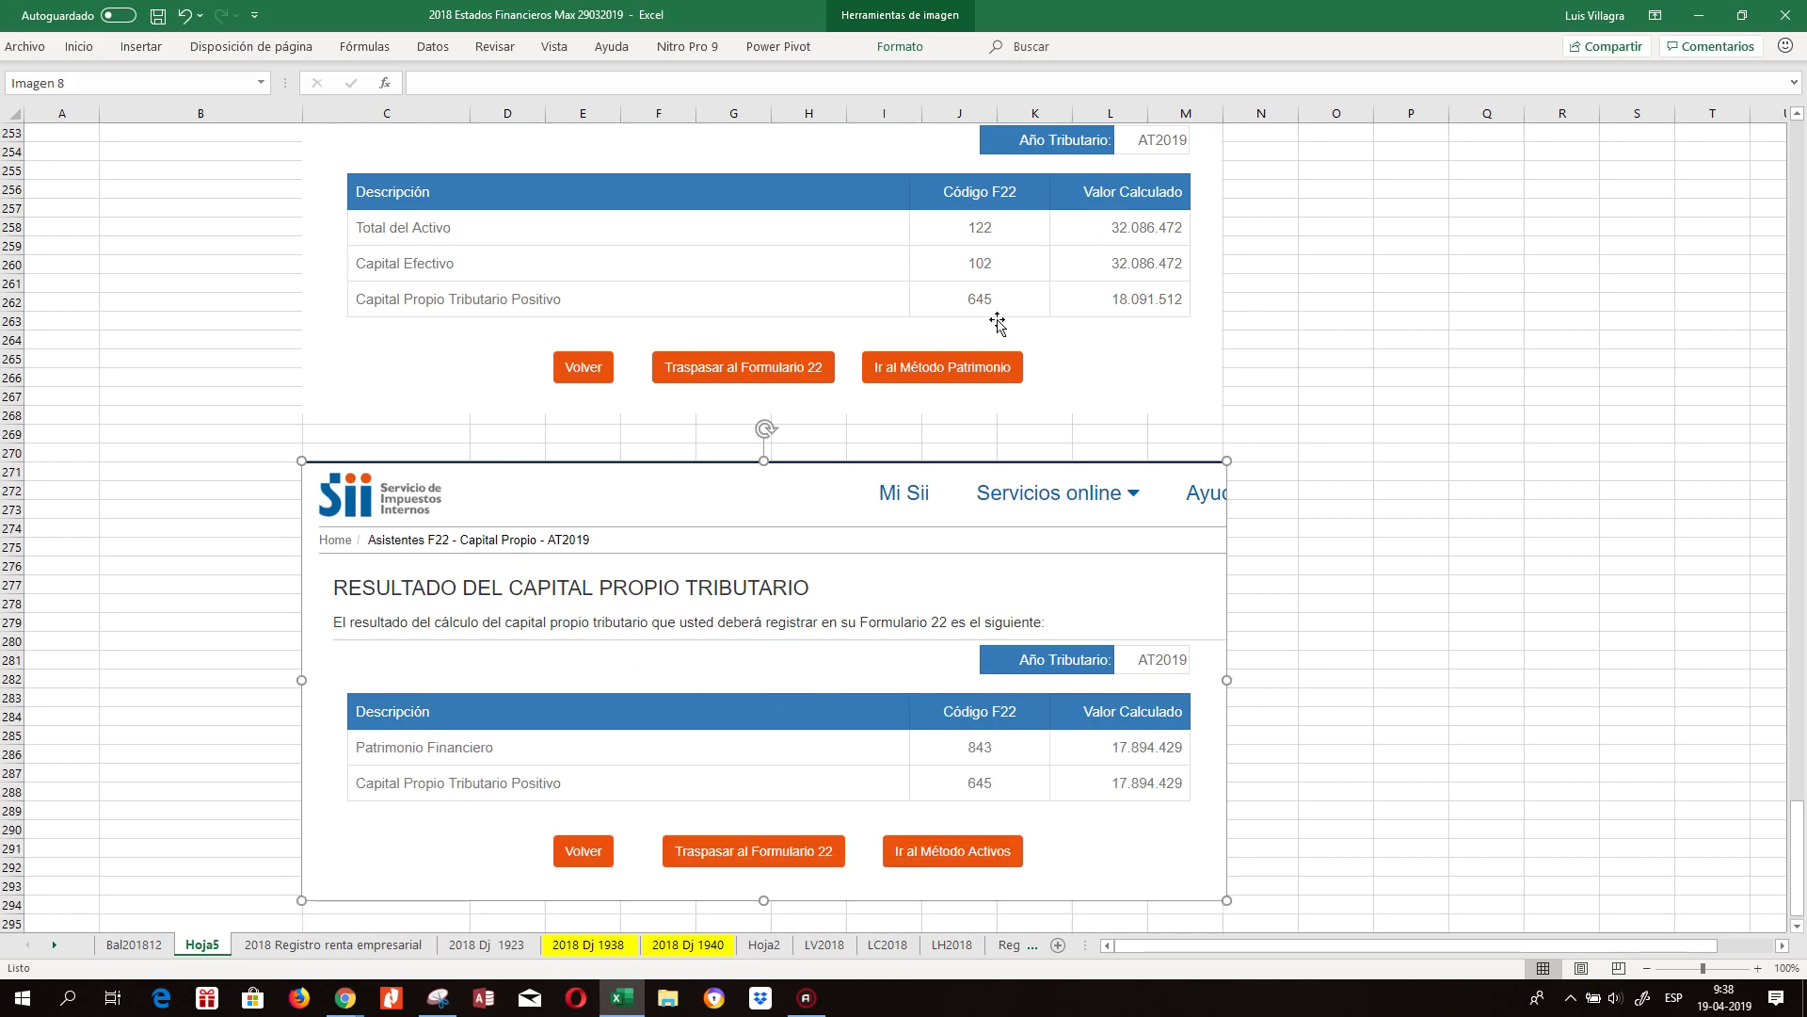
{"action": "left_click", "coordinate": [1315, 303]}
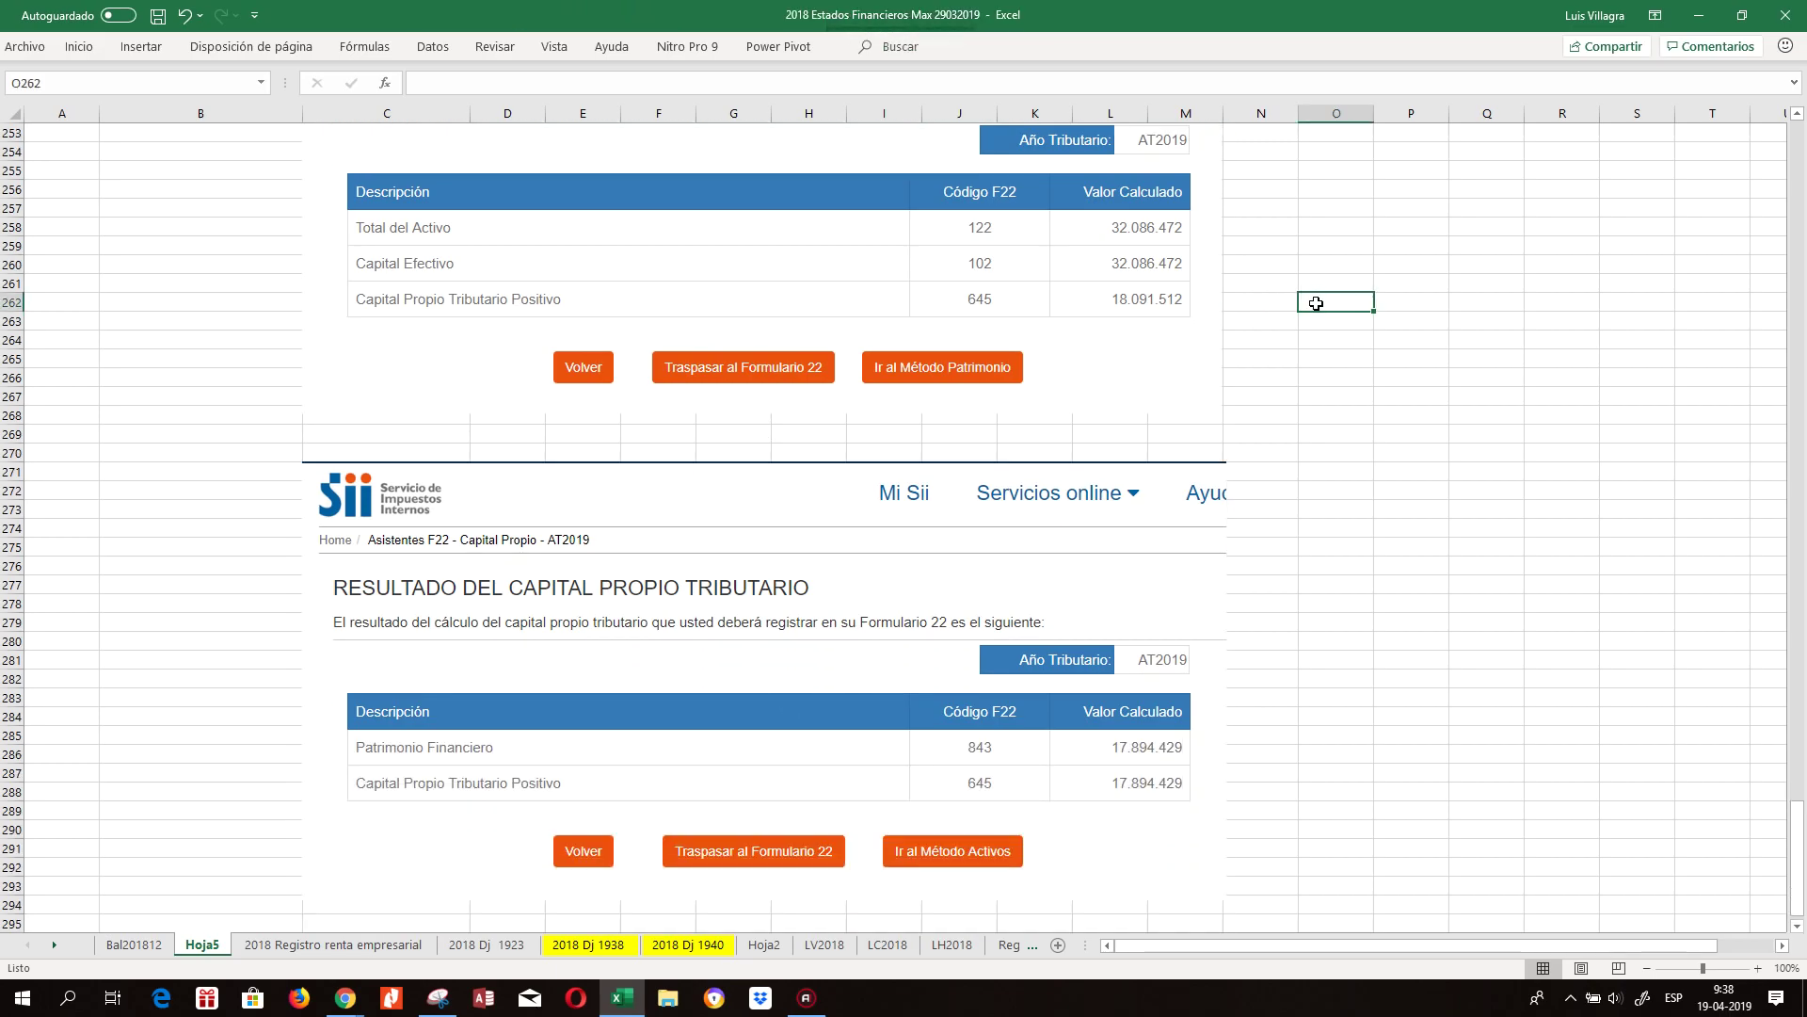
{"action": "type", "text": "+18091512-17894"}
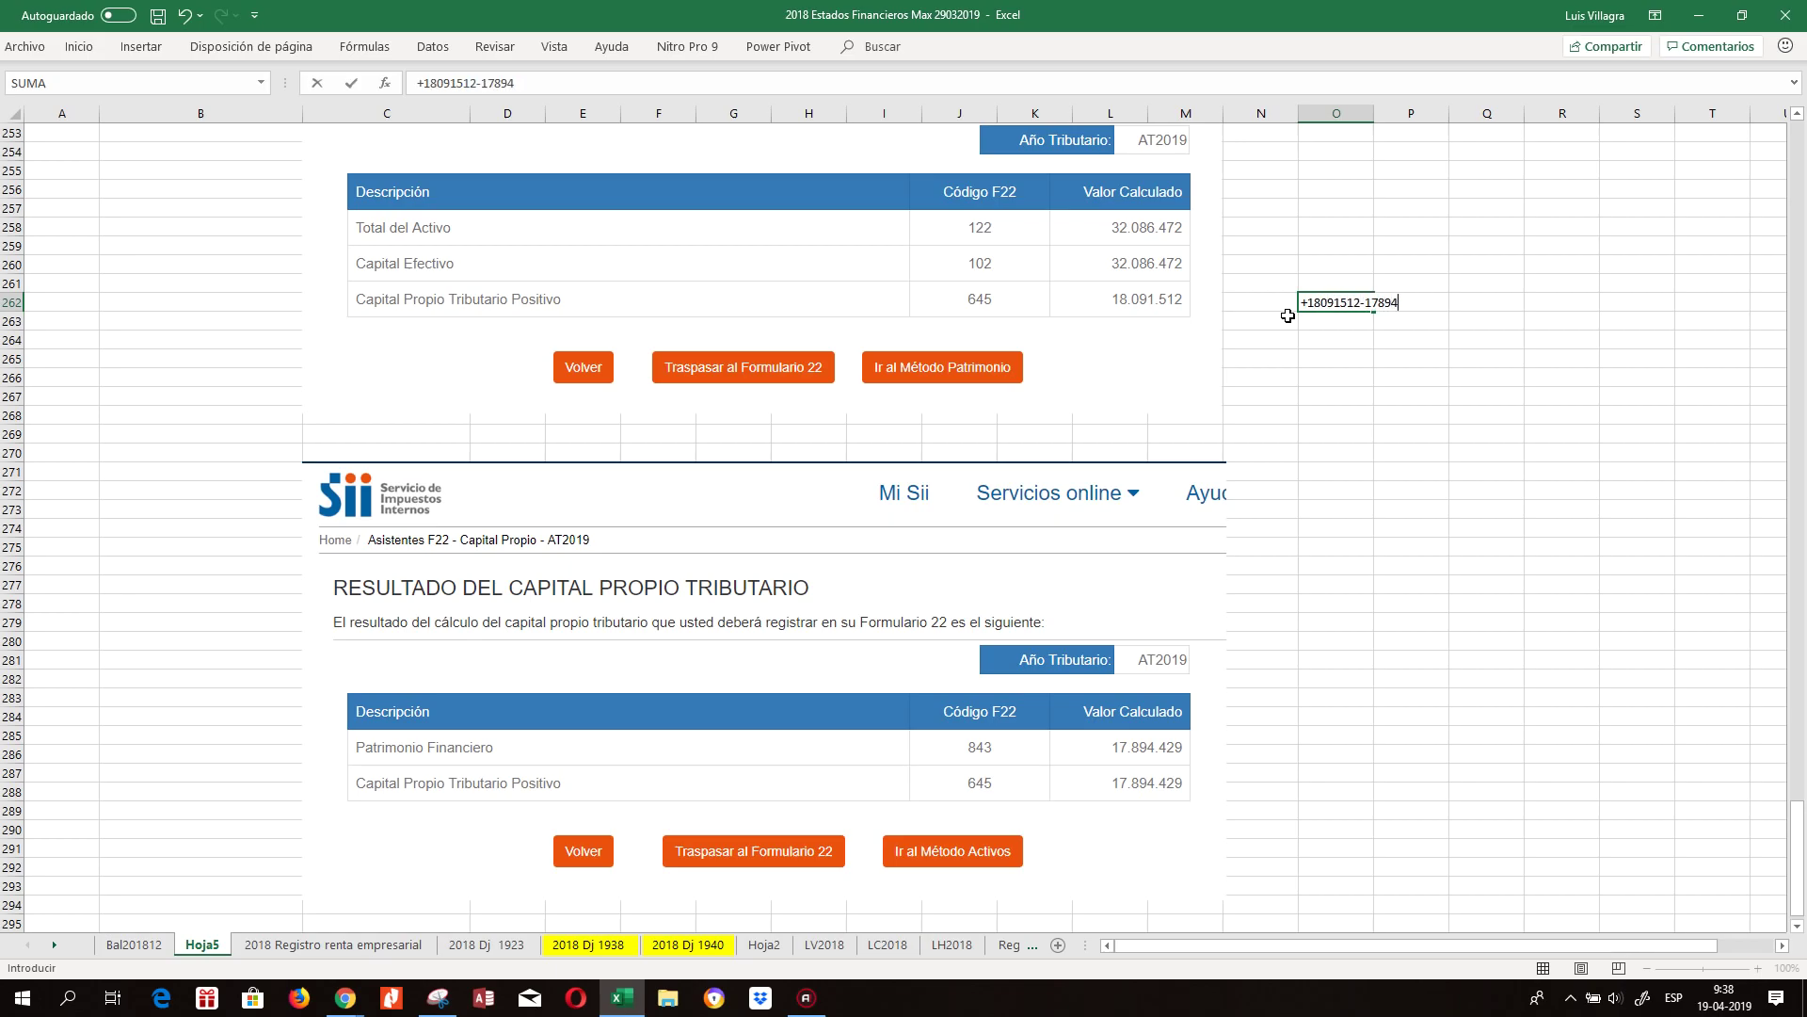
{"action": "type", "text": "42"}
{"action": "key", "text": "Return"}
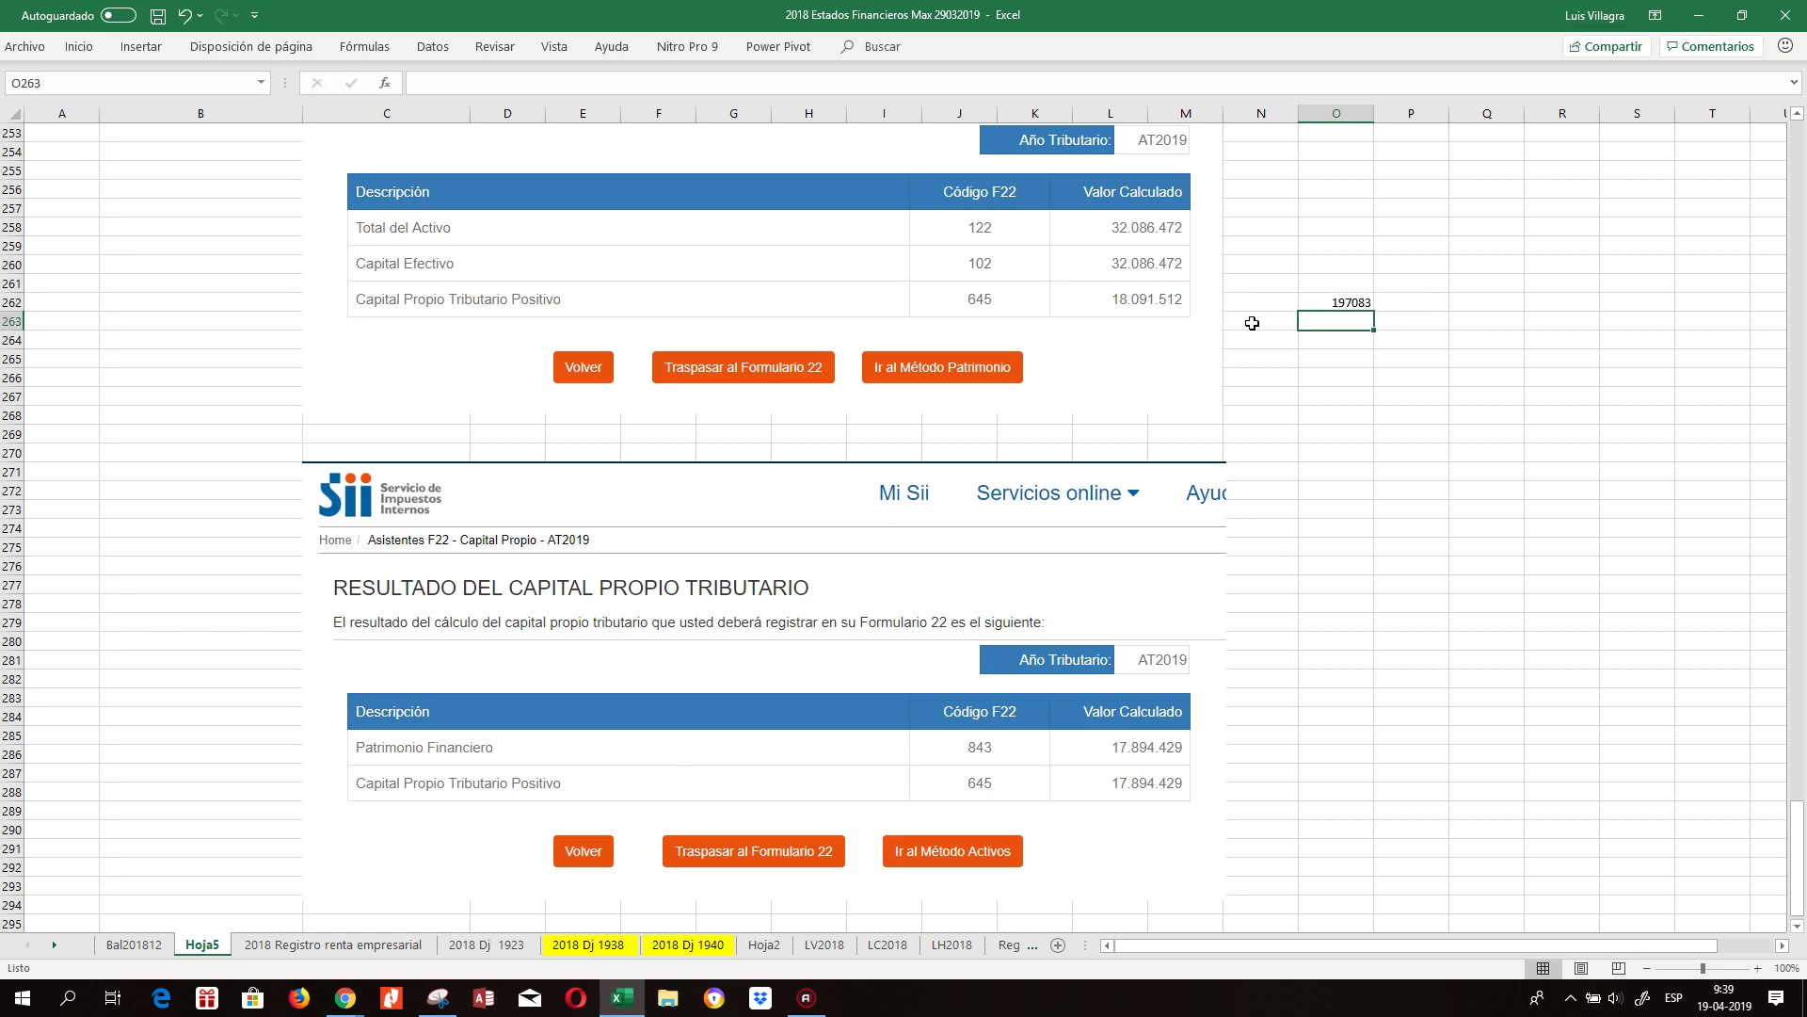
Switch to the Asistentes window in Chrome, transfer the Patrimonio result to Formulario 22 and close the confirmation message.
{"action": "left_click", "coordinate": [346, 997]}
{"action": "left_click", "coordinate": [442, 922]}
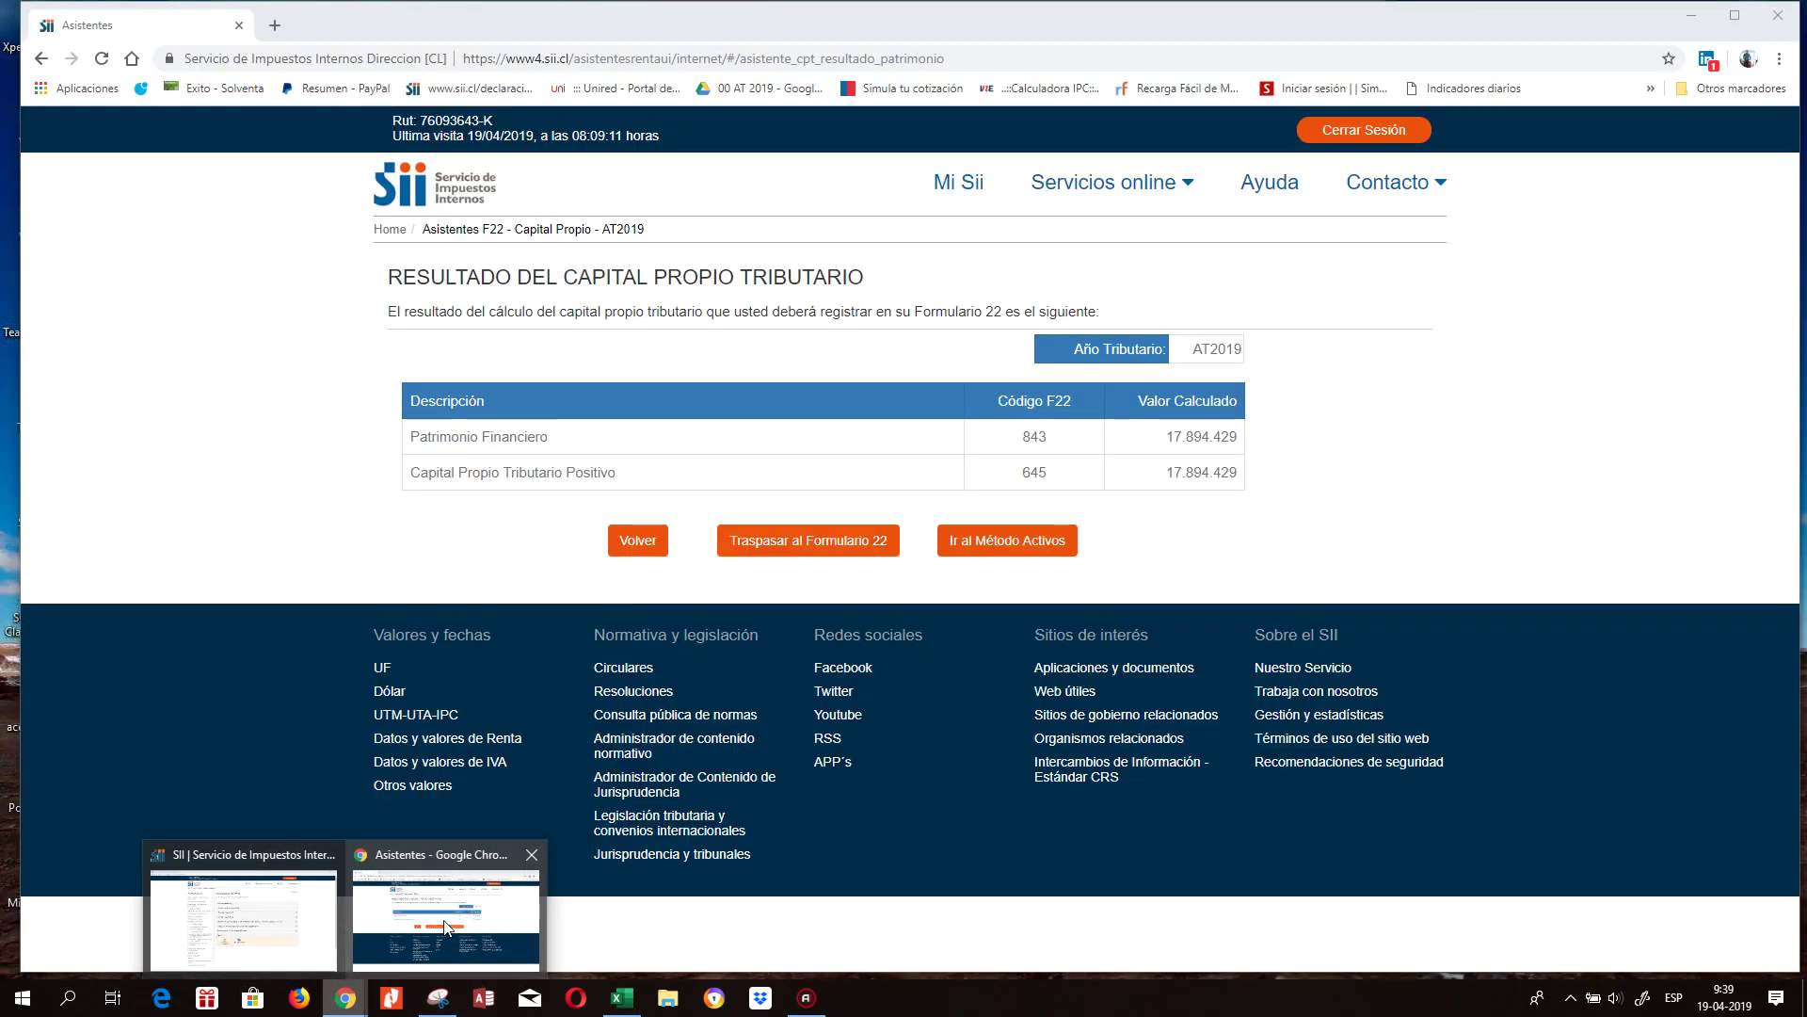
{"action": "left_click", "coordinate": [817, 542]}
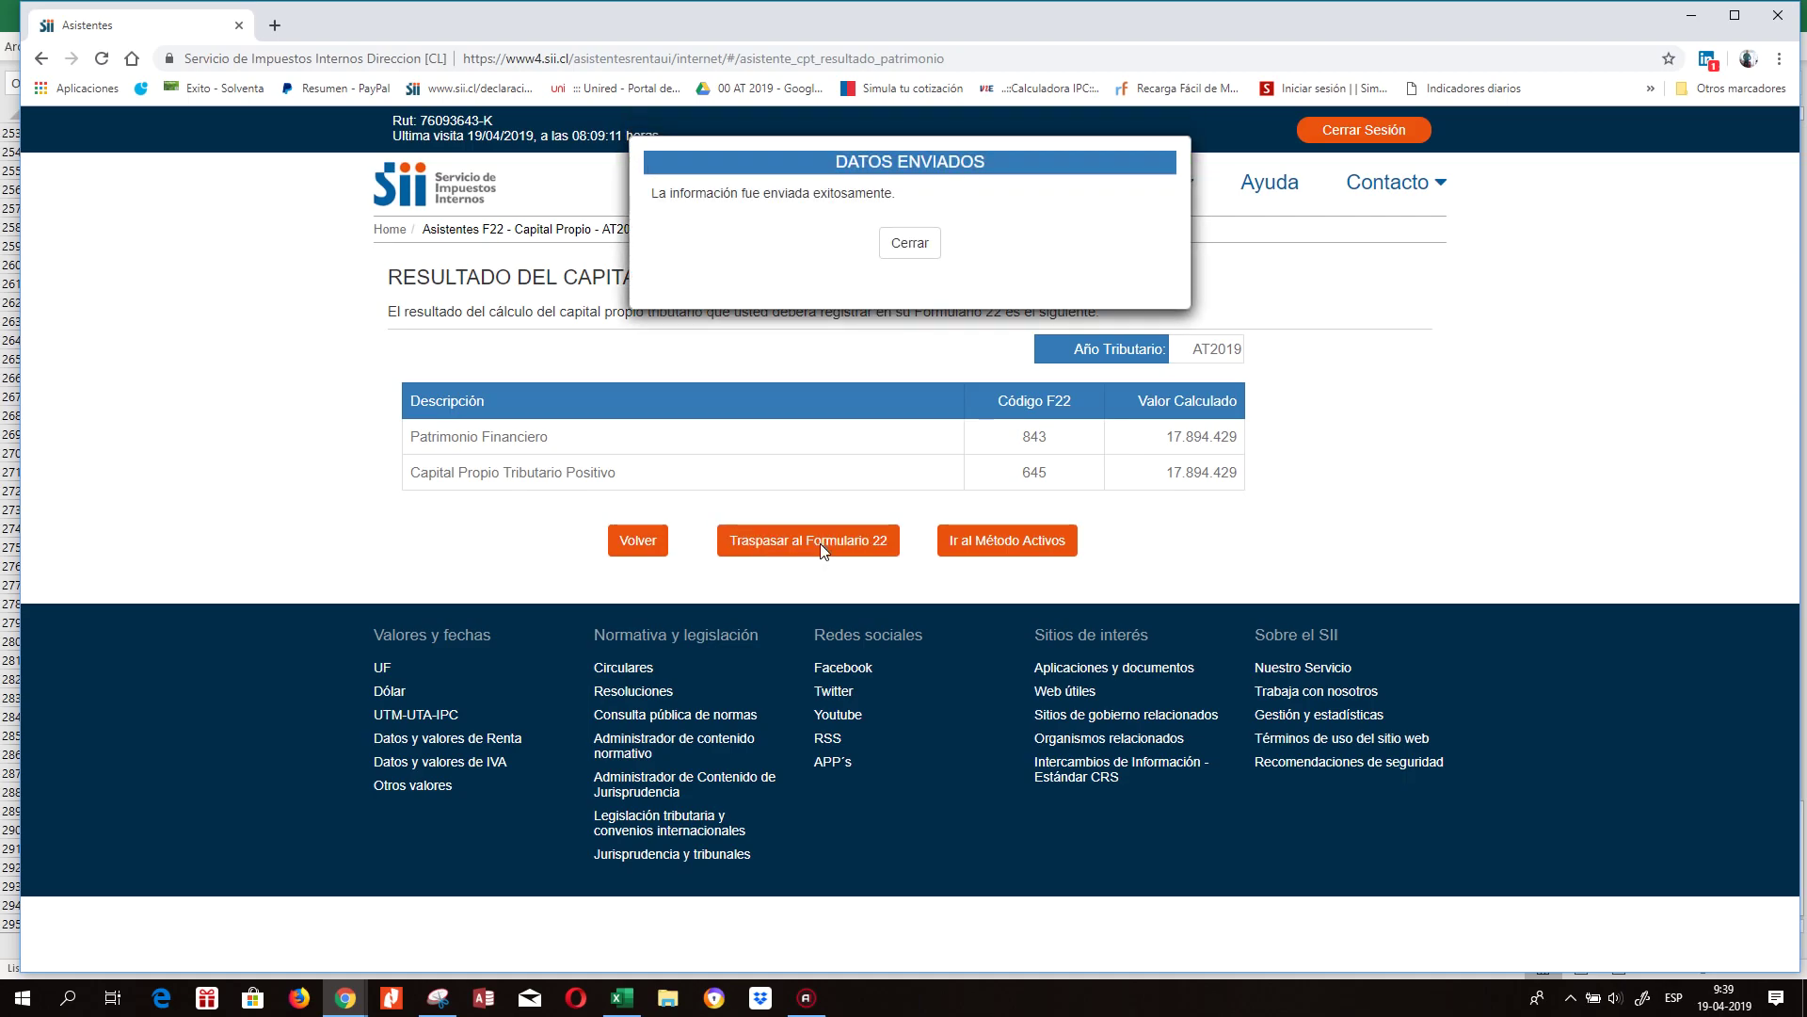
{"action": "left_click", "coordinate": [915, 242]}
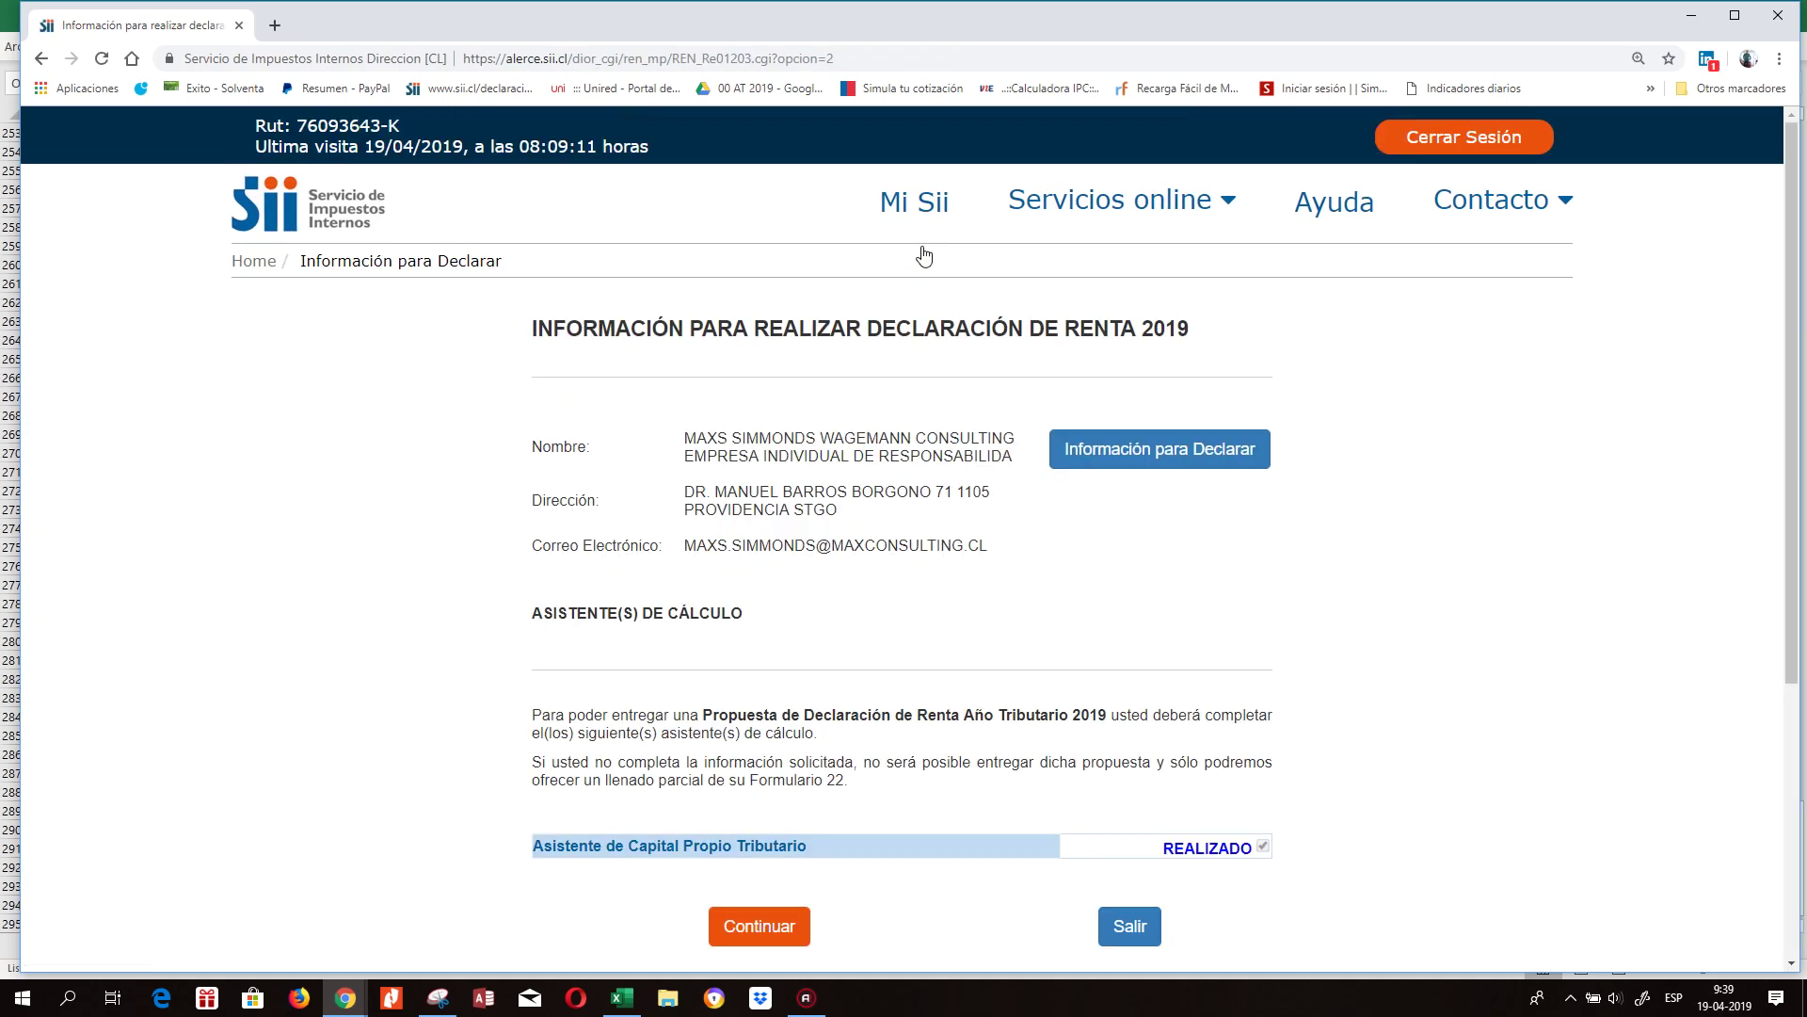
Reopen the Asistente de Capital Propio Tributario, recover the previously entered data and continue with the Activos method.
{"action": "left_click", "coordinate": [774, 846]}
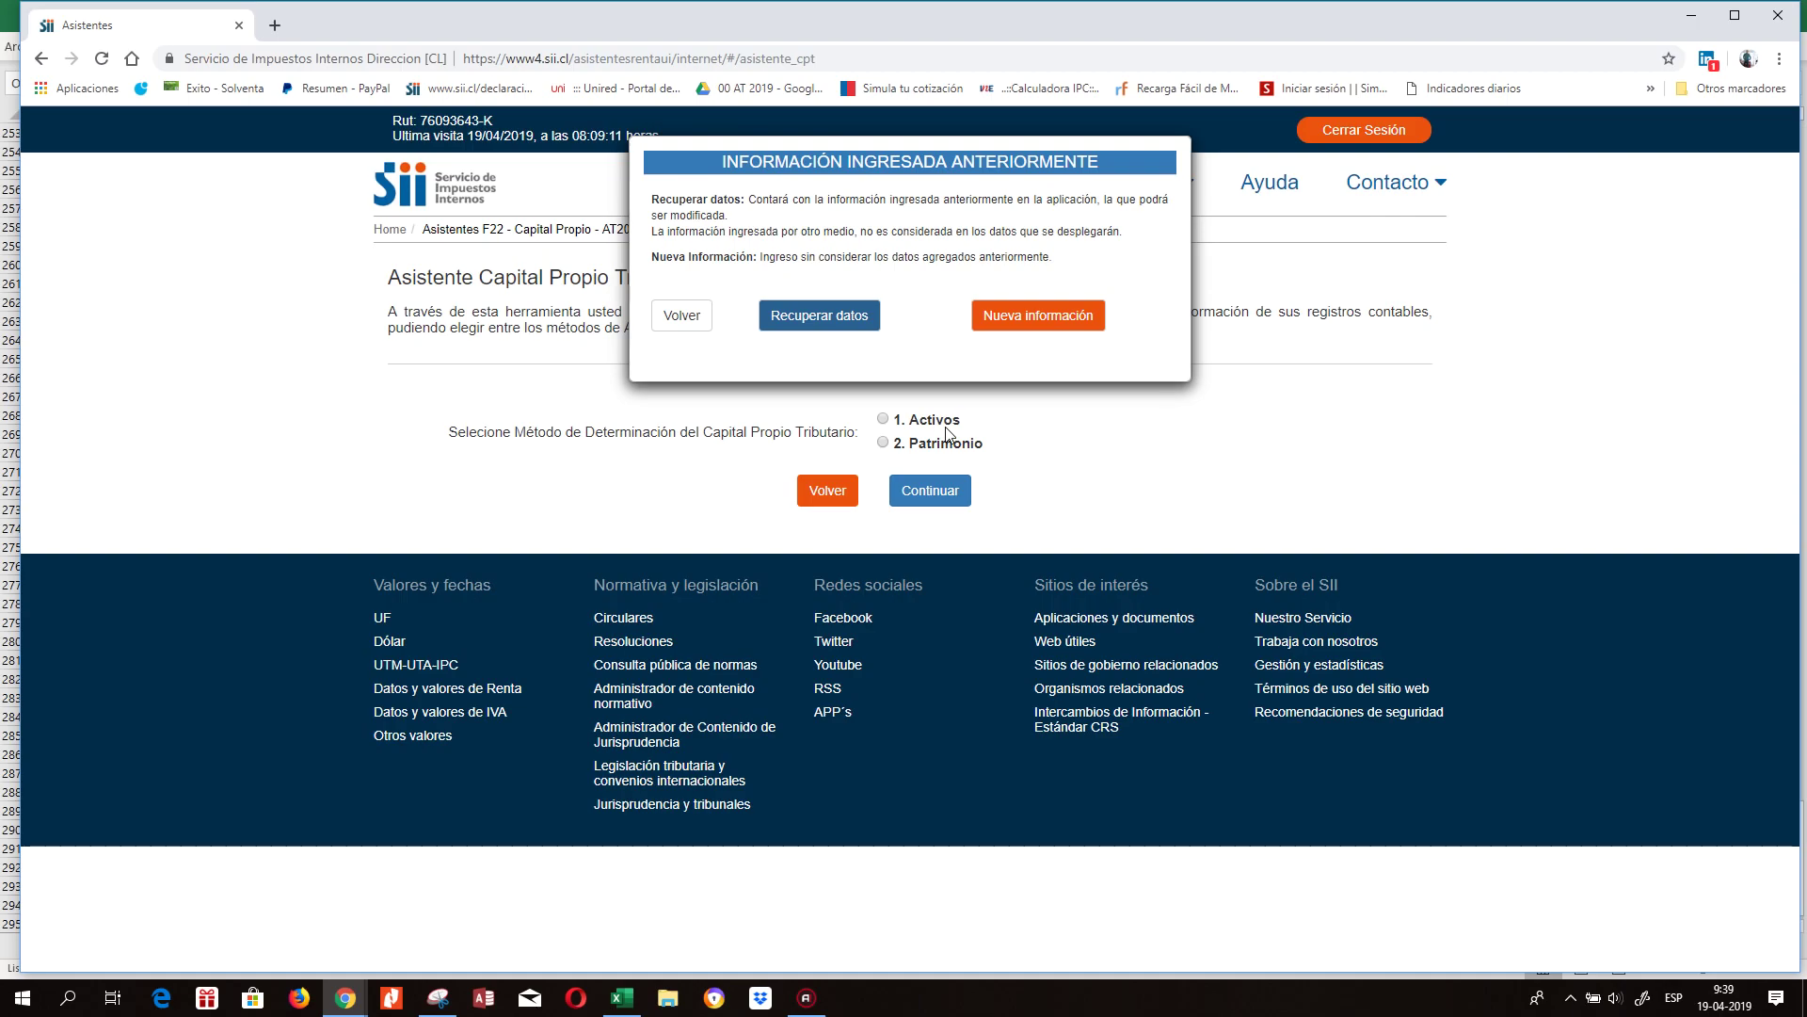
{"action": "left_click", "coordinate": [820, 331]}
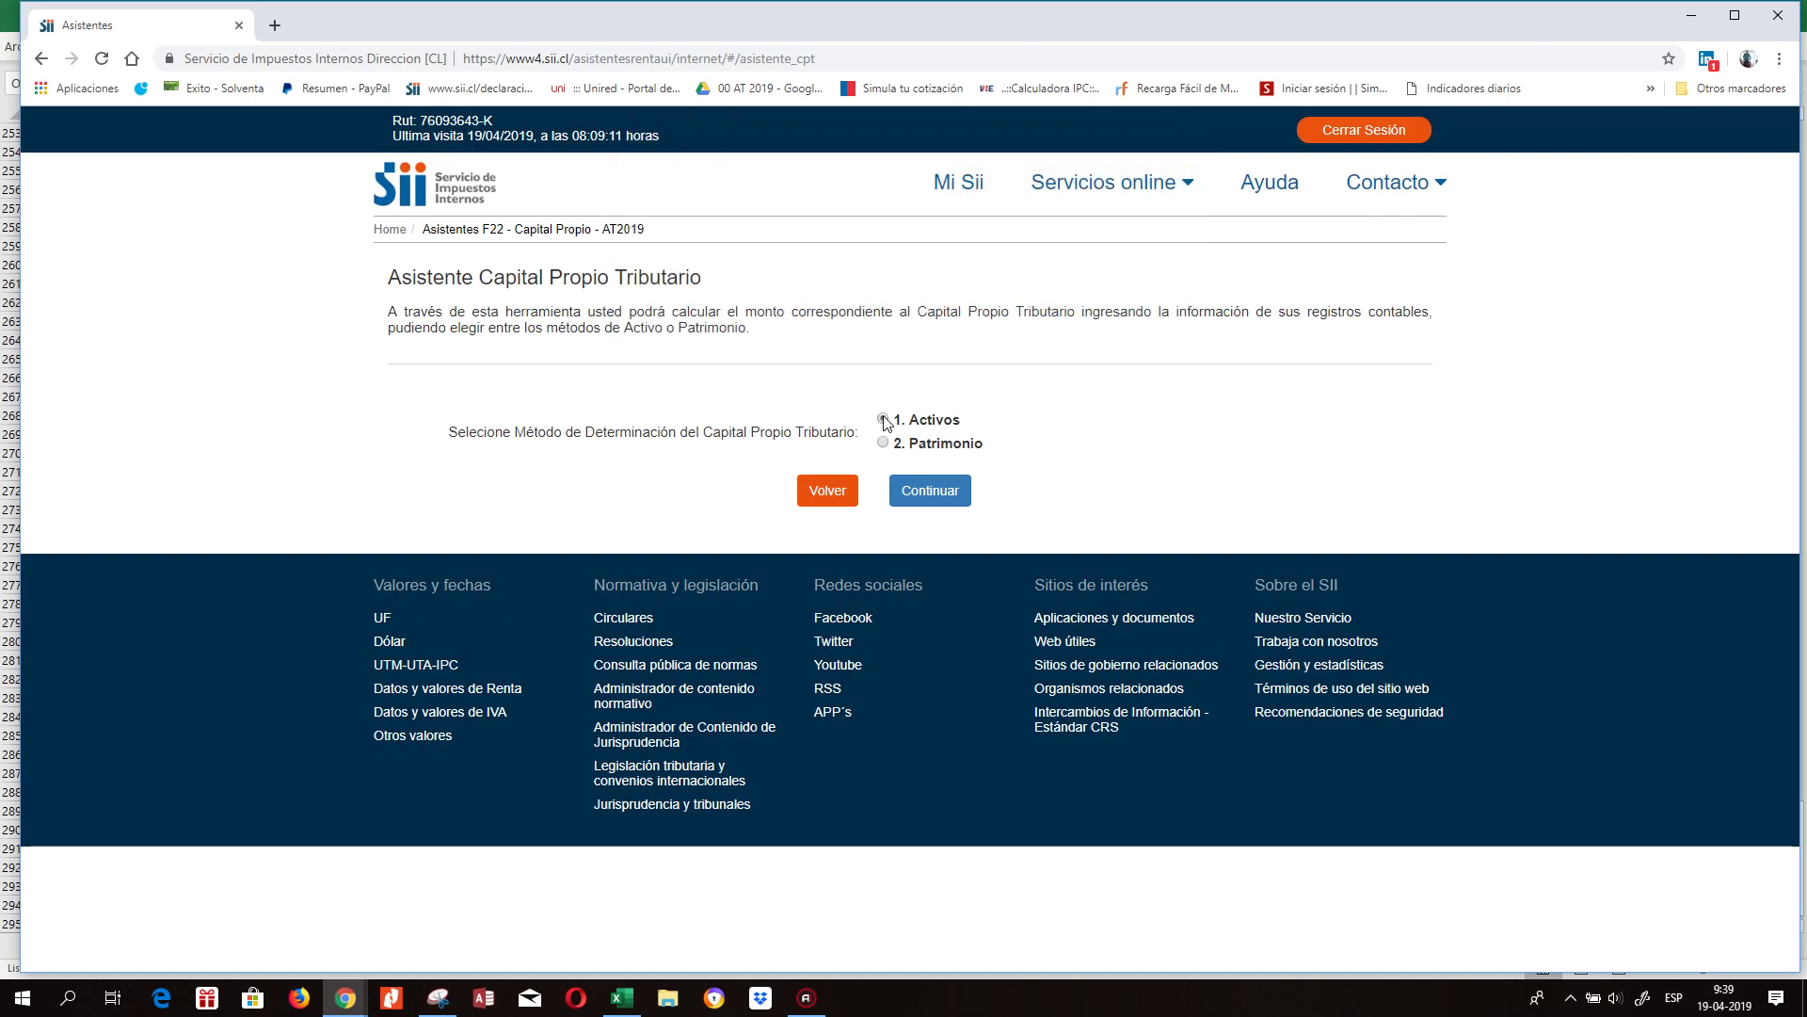
{"action": "left_click", "coordinate": [924, 502]}
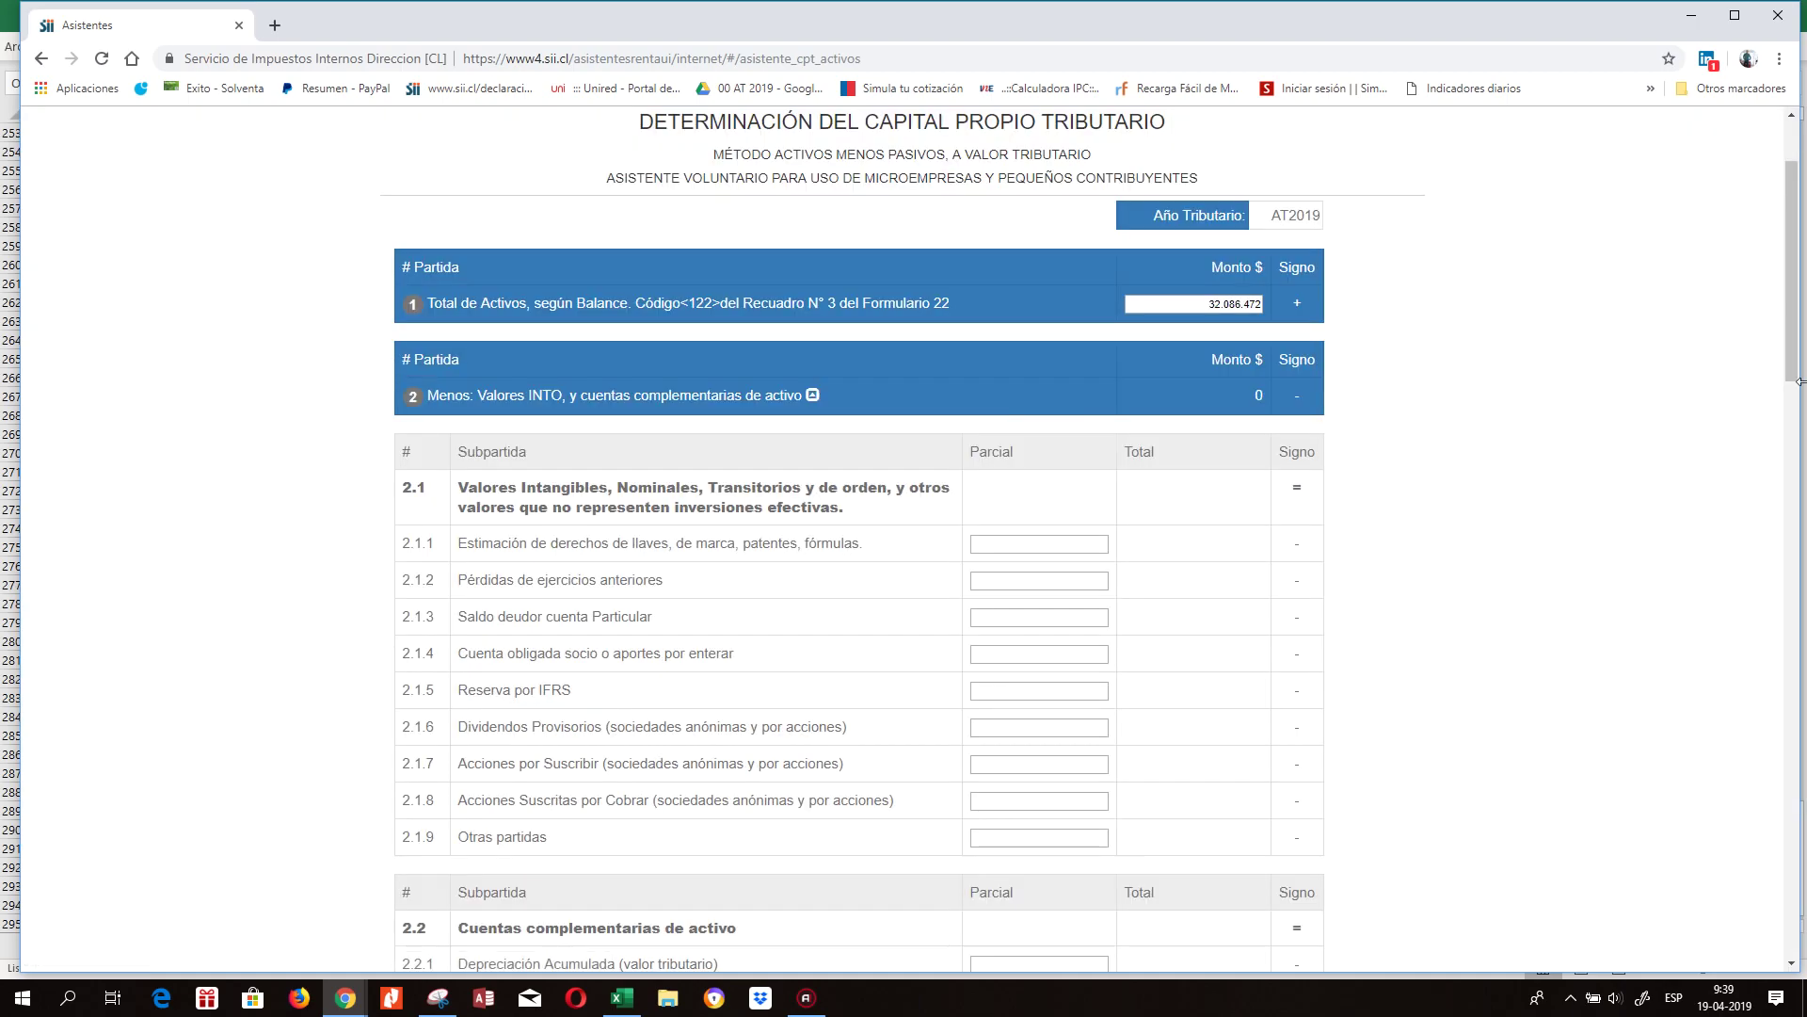
{"action": "scroll", "coordinate": [1796, 364], "scroll_direction": "down", "scroll_amount": 2}
{"action": "mouse_move", "coordinate": [1796, 364]}
{"action": "left_mouse_down"}
{"action": "mouse_move", "coordinate": [1797, 339]}
{"action": "mouse_move", "coordinate": [1804, 826]}
{"action": "mouse_move", "coordinate": [1792, 334]}
{"action": "left_mouse_up"}
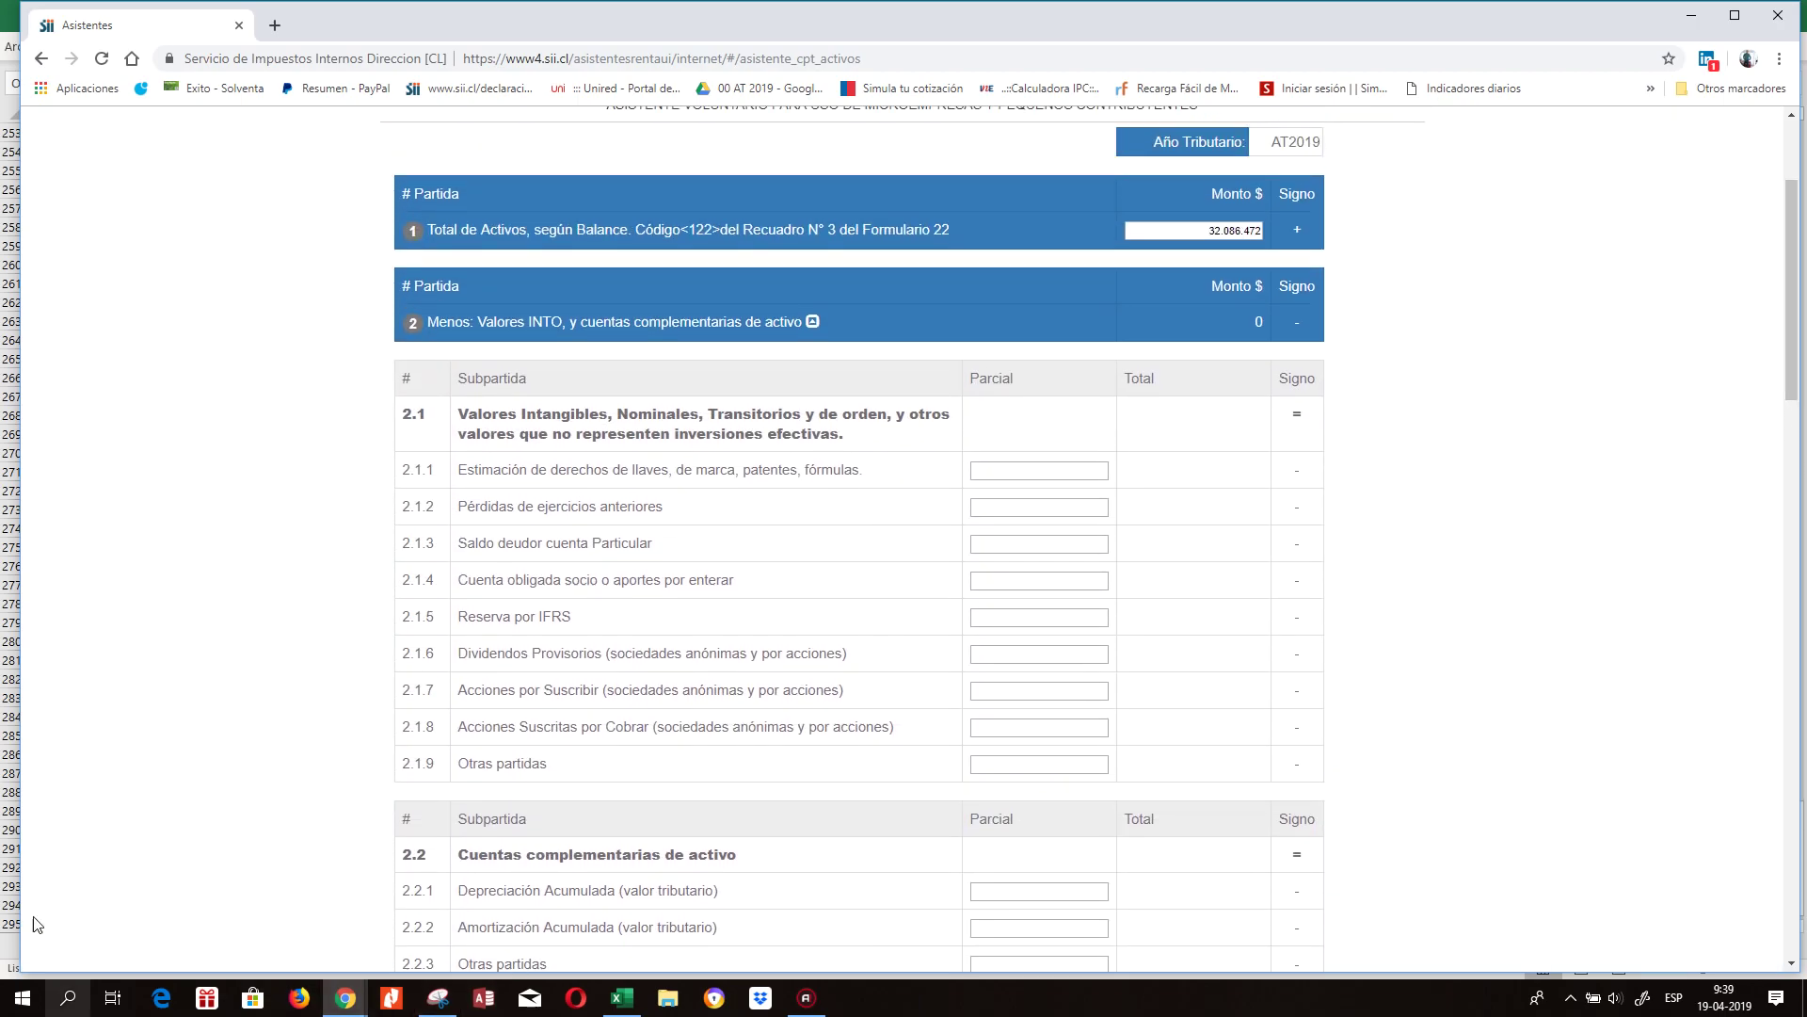
Compare the Utilidades Acumuladas row on the Excel sheet Bal201812 with section 2.1 of the Activos form in Chrome.
{"action": "left_click", "coordinate": [621, 998]}
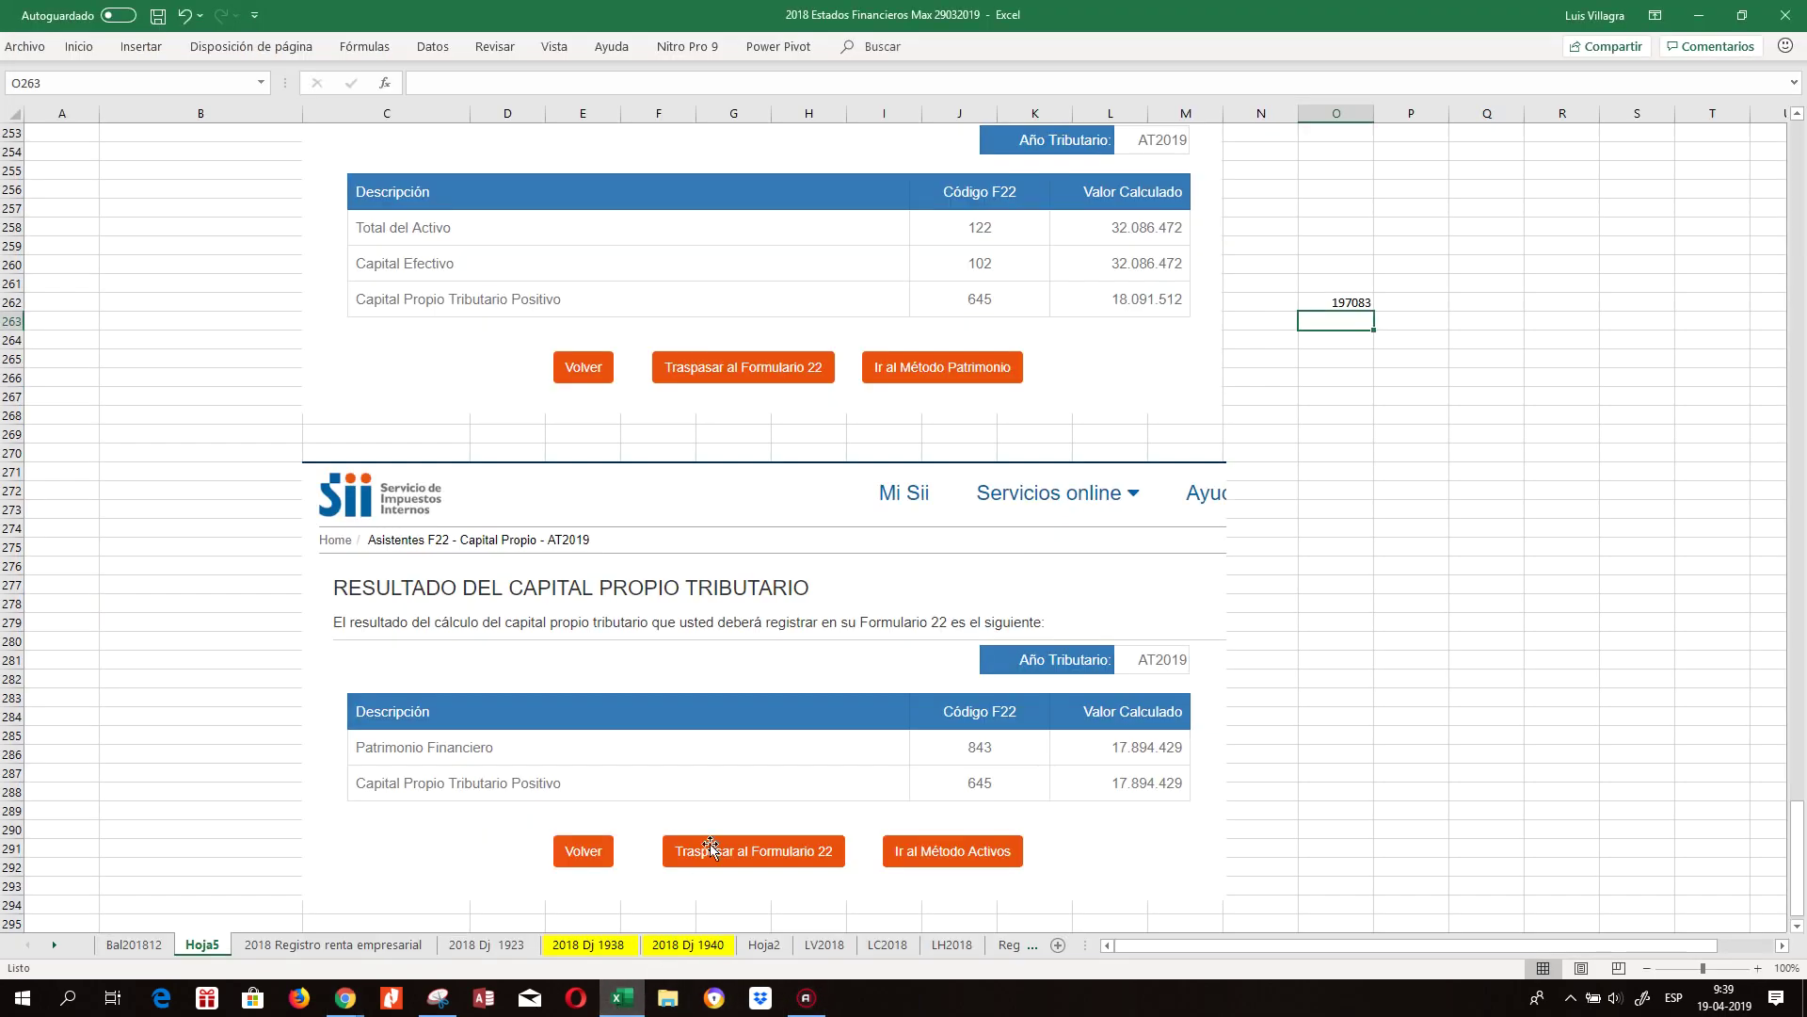
{"action": "left_click", "coordinate": [135, 946]}
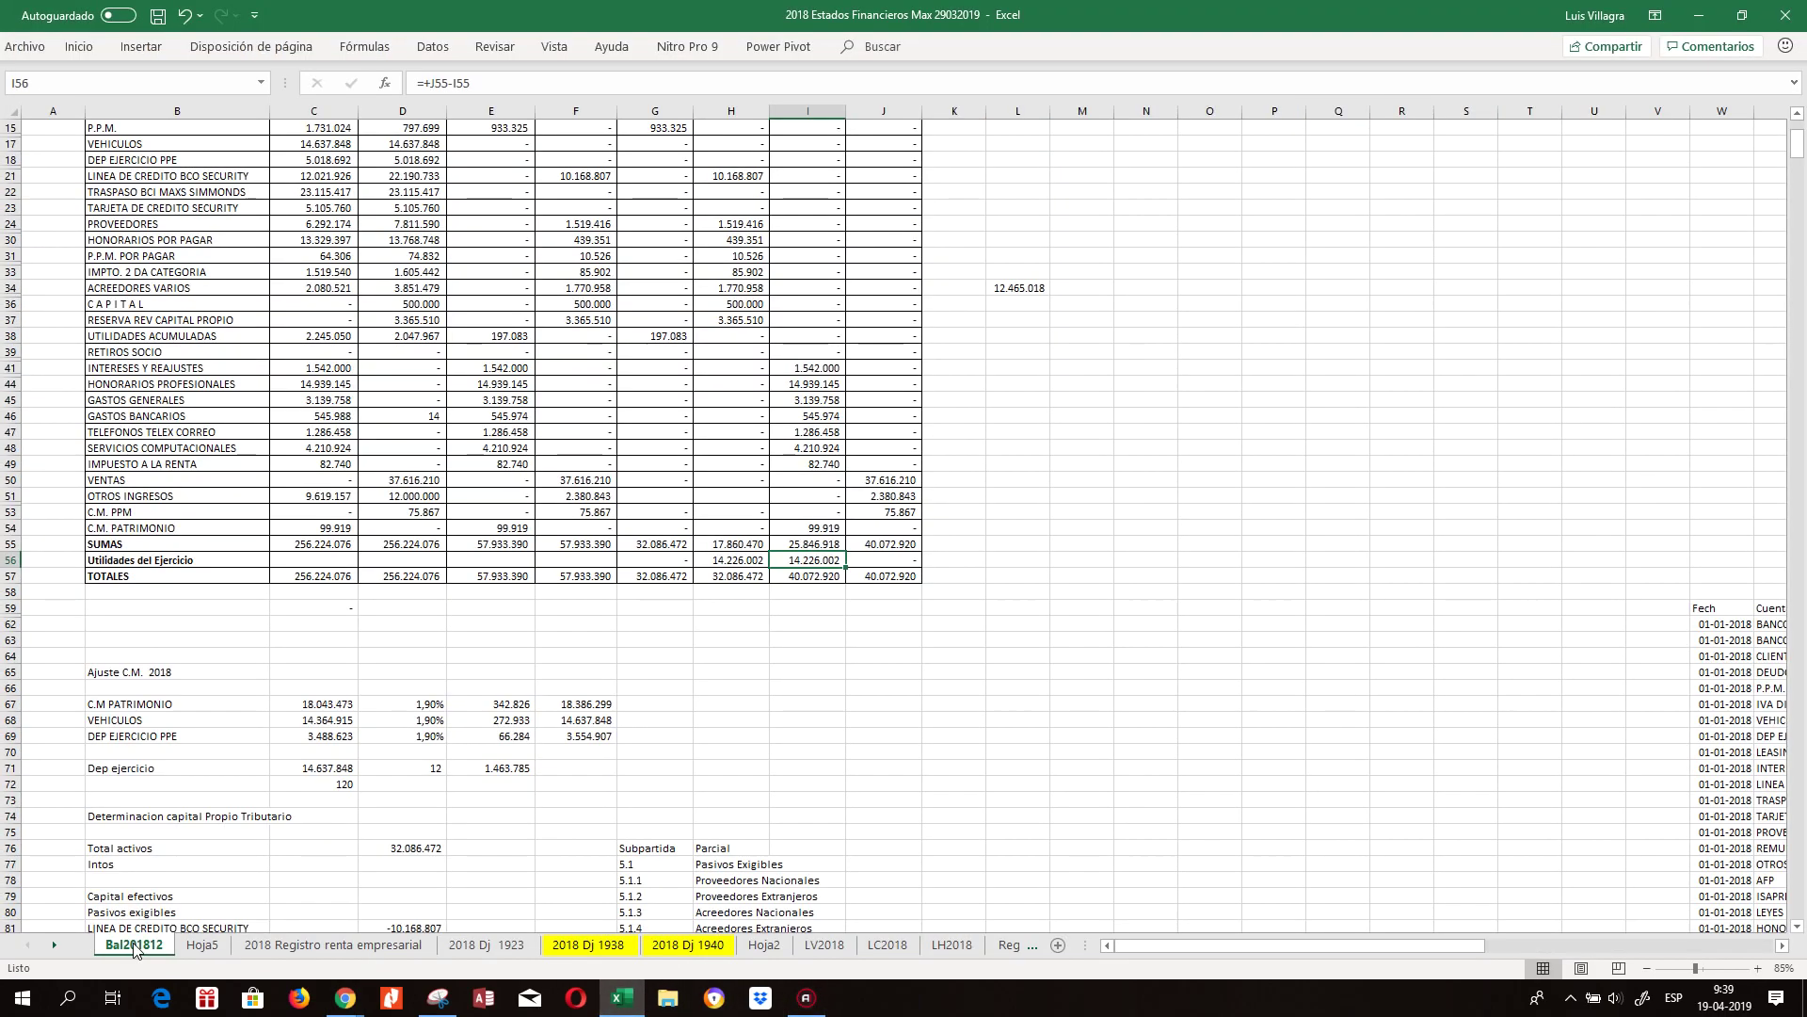
{"action": "left_click", "coordinate": [1797, 114]}
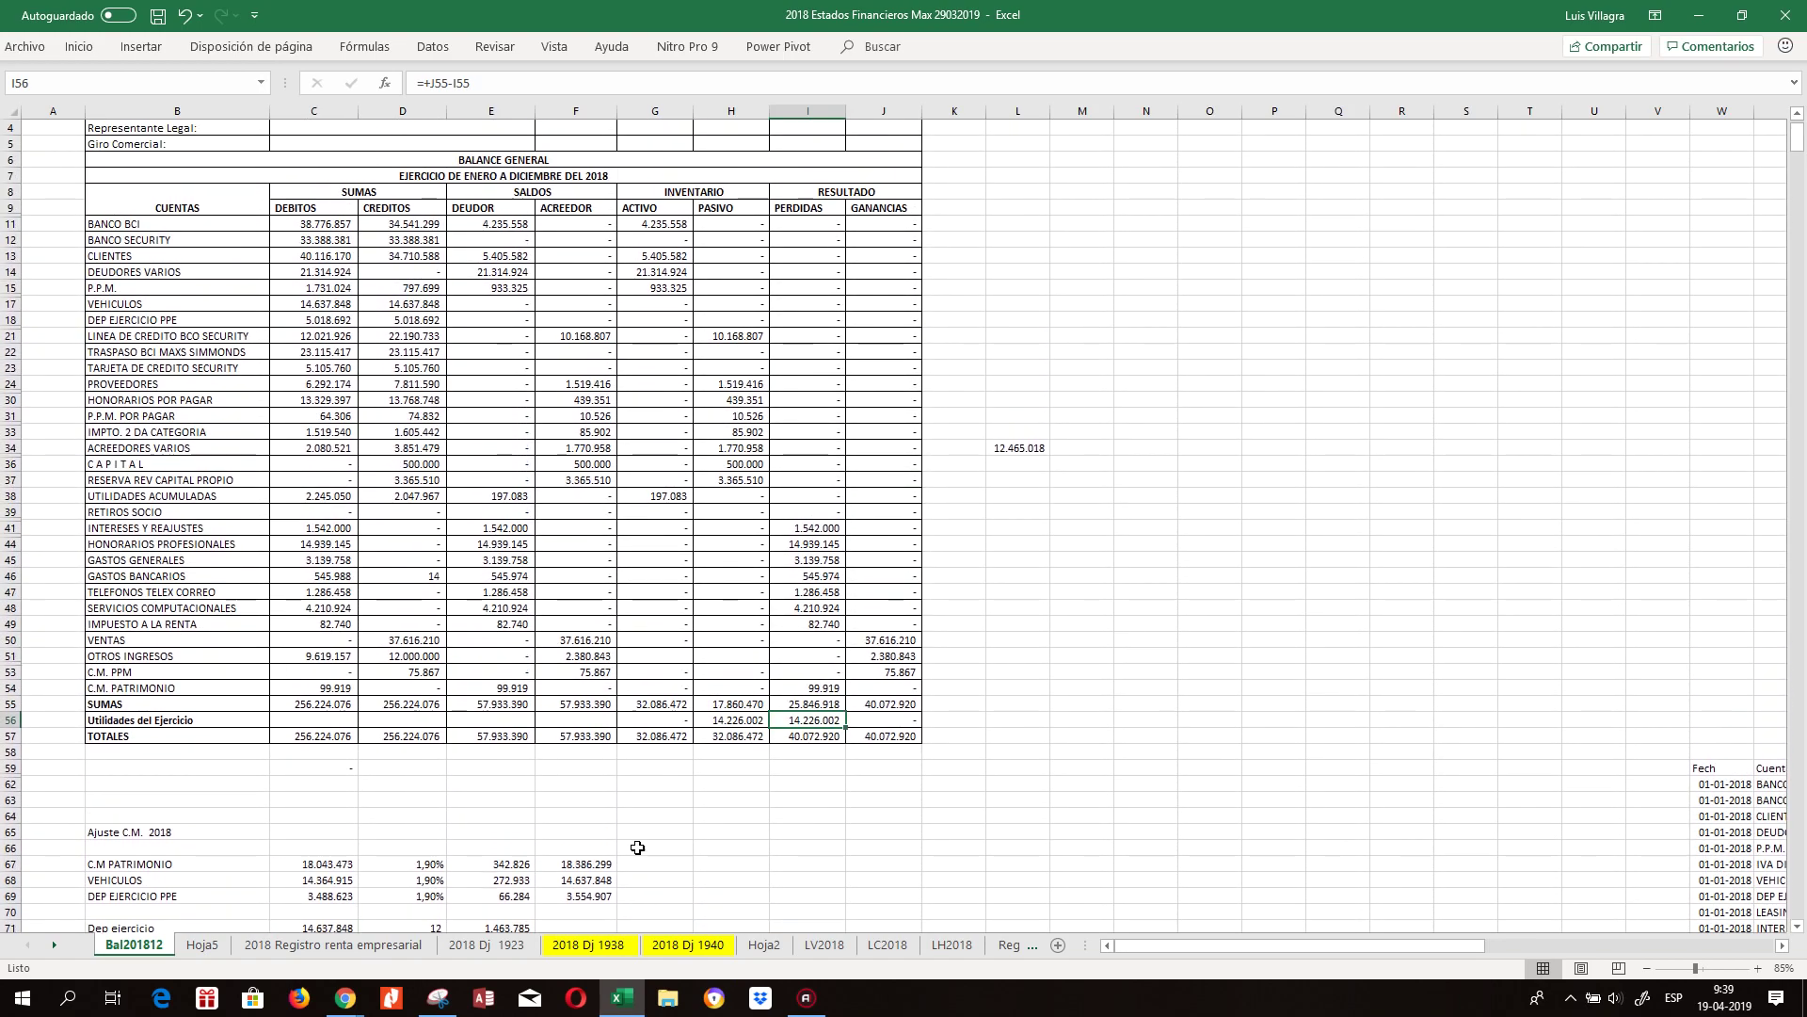
{"action": "left_click", "coordinate": [658, 703]}
{"action": "left_click", "coordinate": [661, 492]}
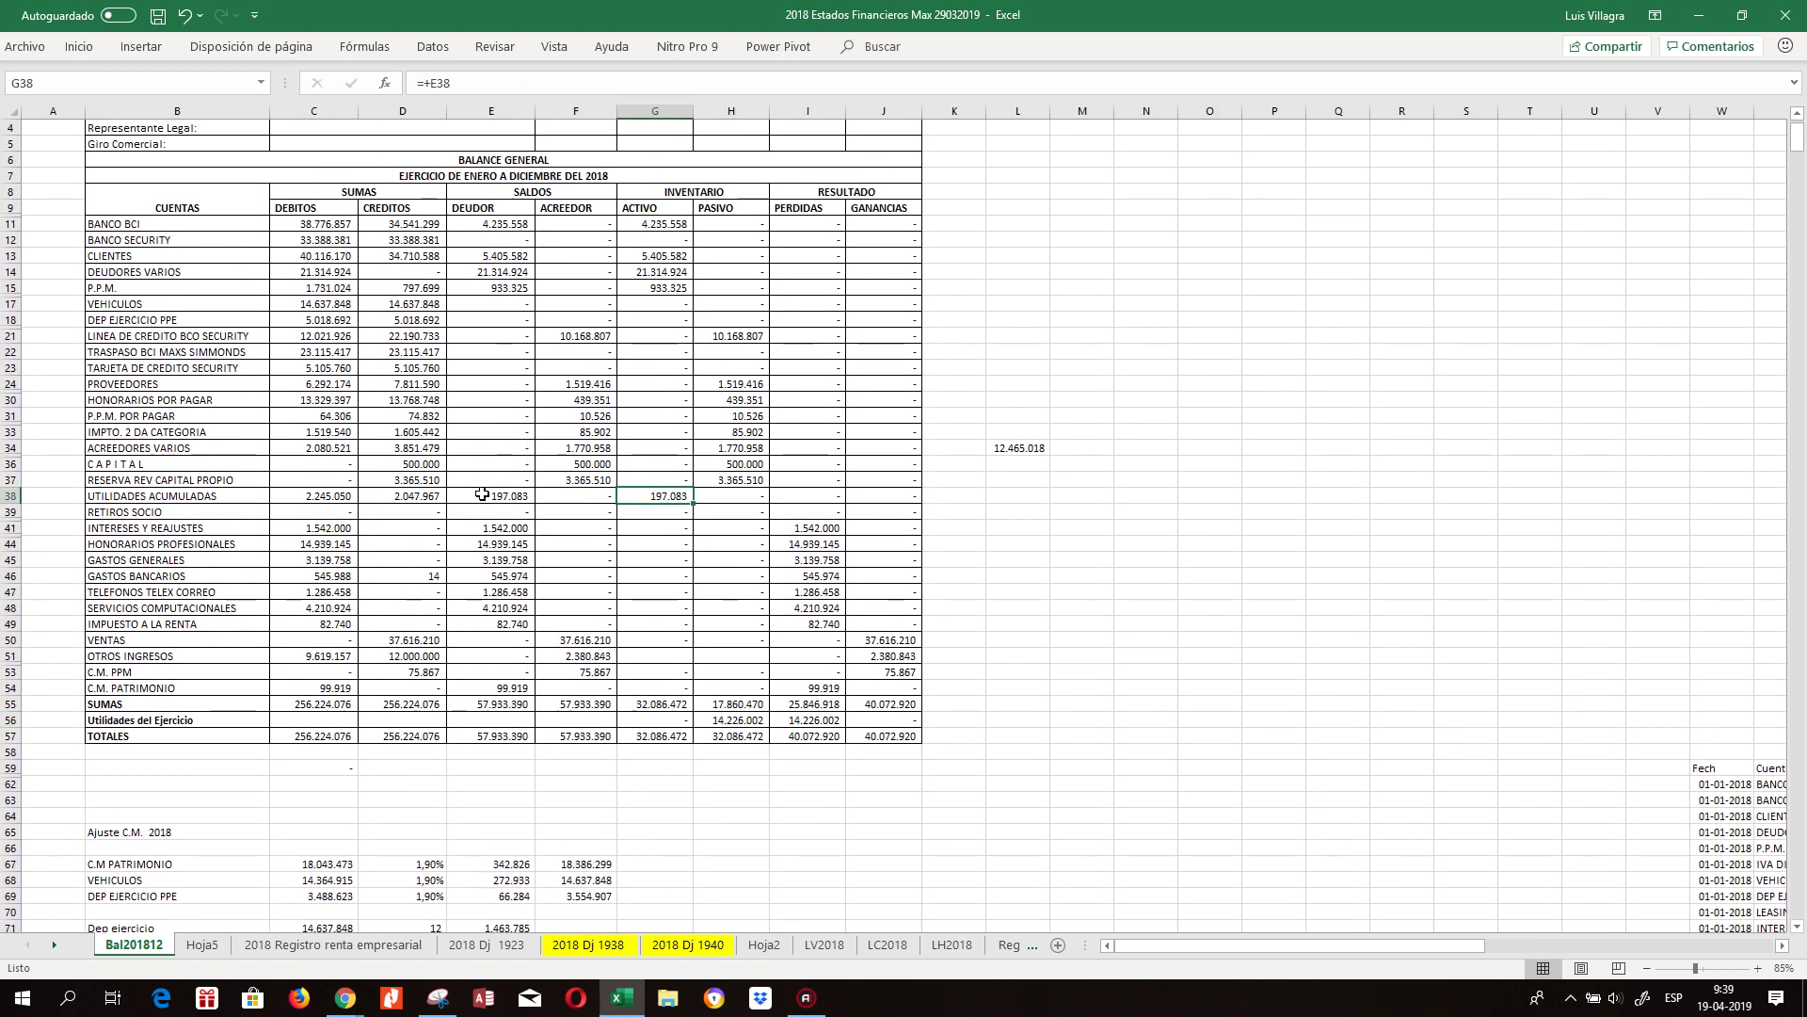
{"action": "left_click", "coordinate": [150, 495]}
{"action": "left_click", "coordinate": [673, 489]}
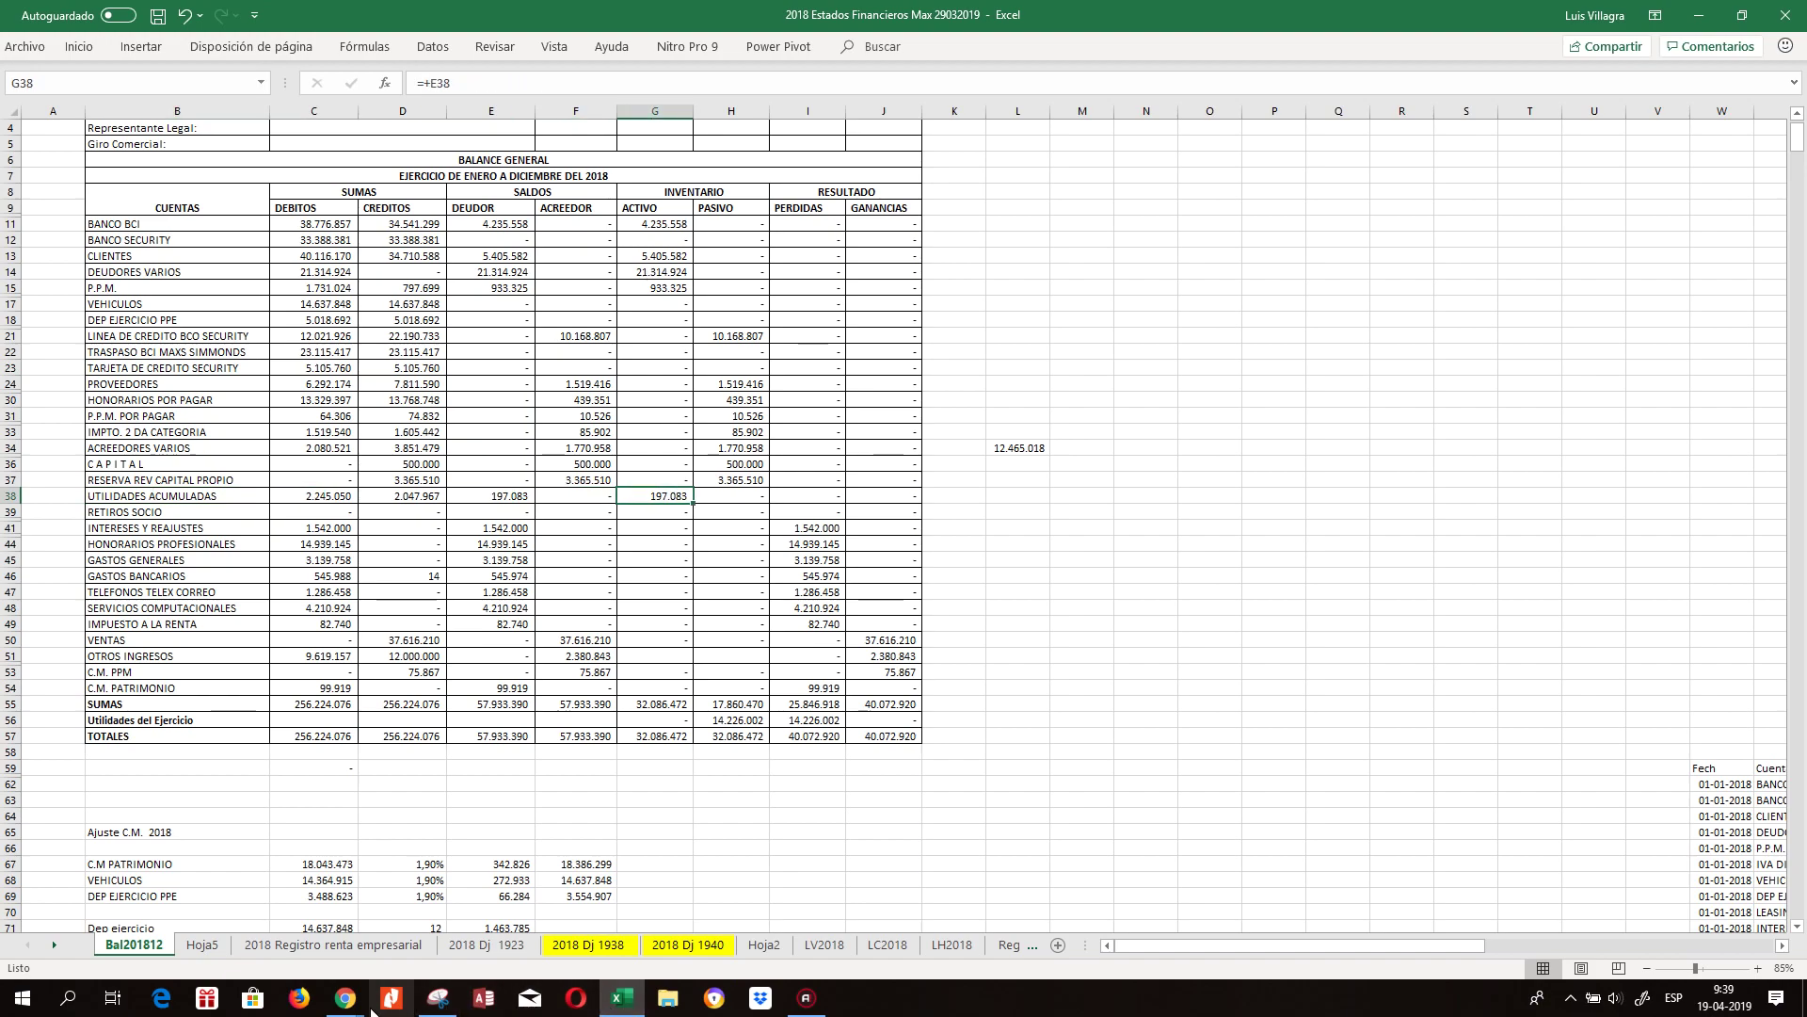
{"action": "mouse_move", "coordinate": [345, 1003]}
{"action": "left_click", "coordinate": [448, 919]}
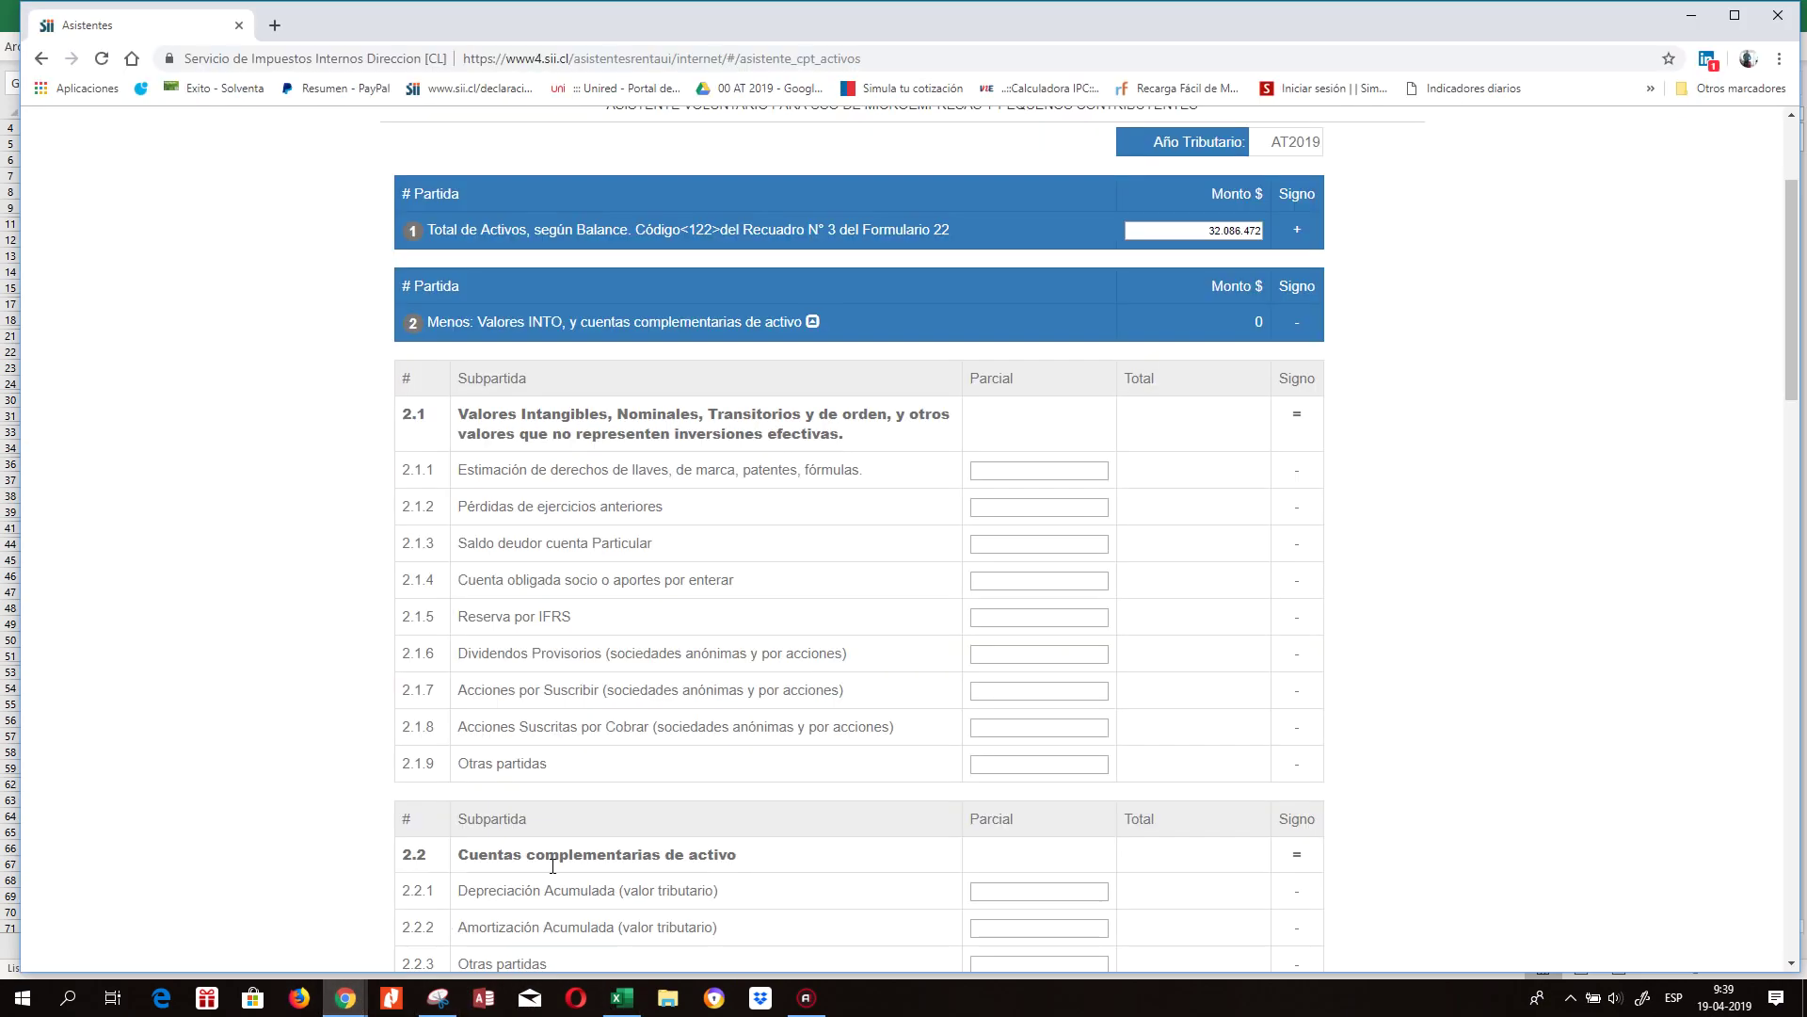
{"action": "left_click", "coordinate": [621, 1000]}
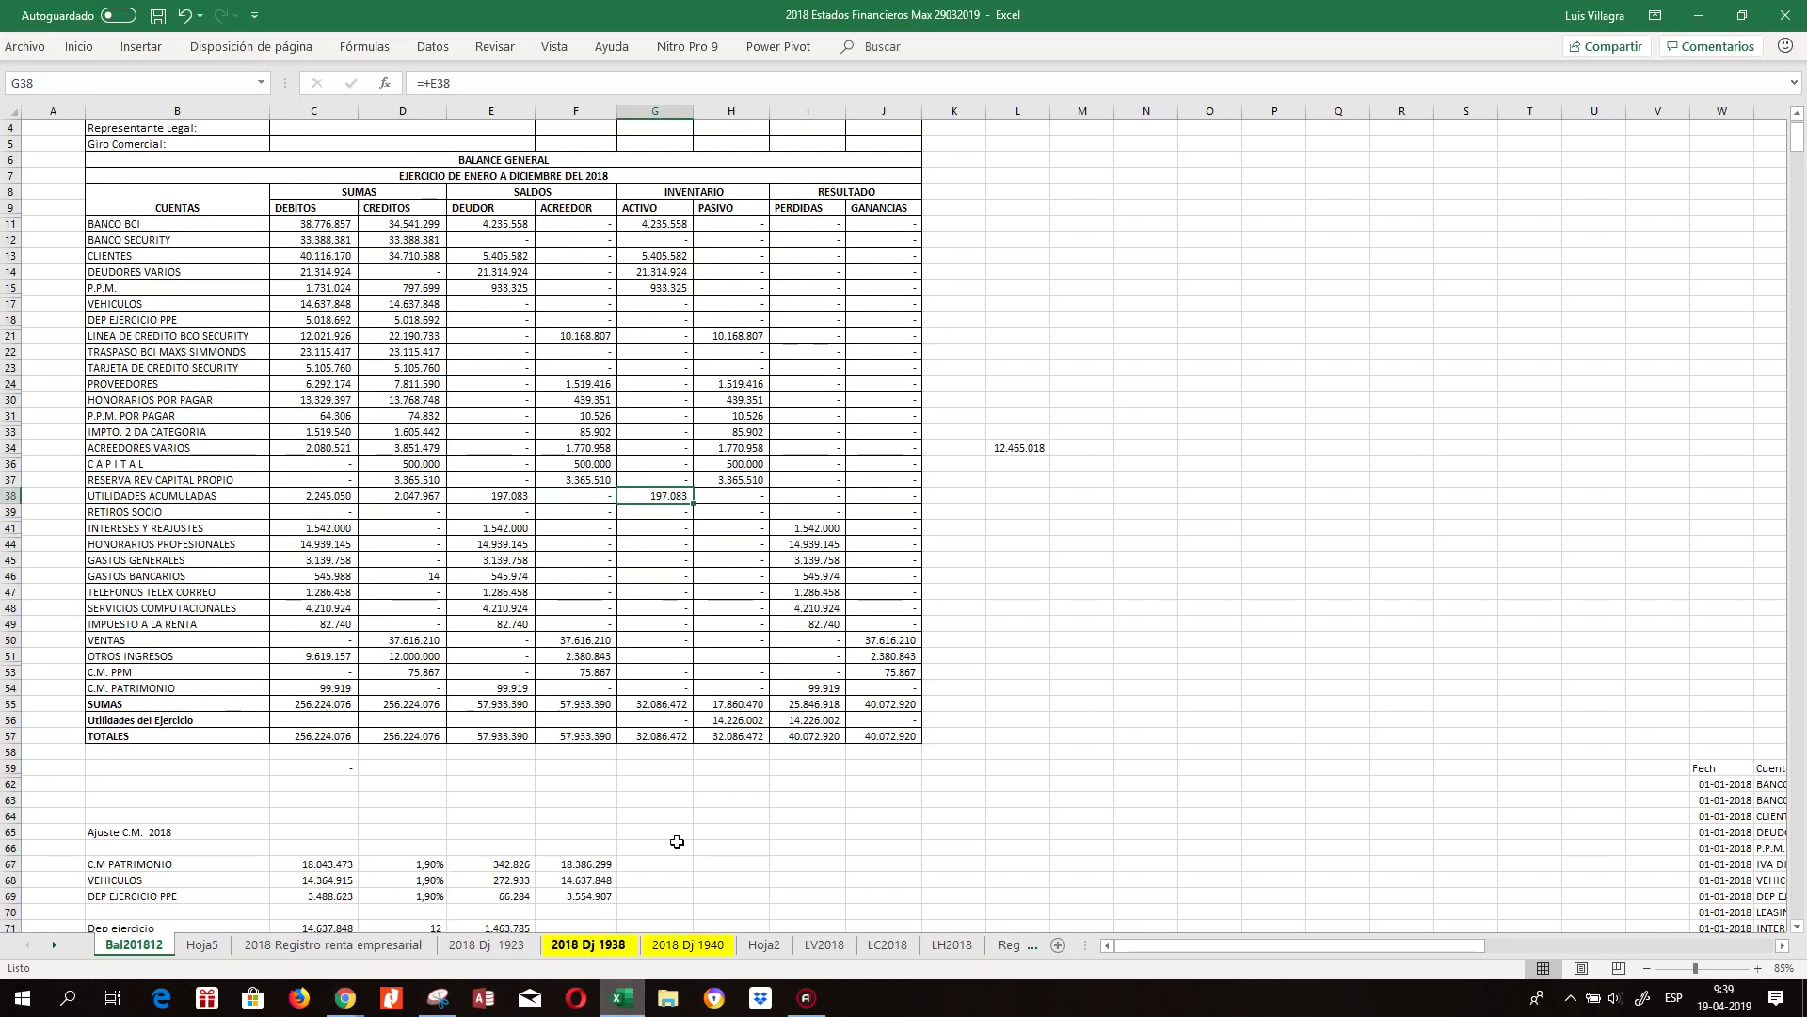
Copy the Utilidades Acumuladas asset amount from G38 and enter it as 2.1.2 Pérdidas de ejercicios anteriores (197.083) in the Chrome form.
{"action": "right_click", "coordinate": [660, 495]}
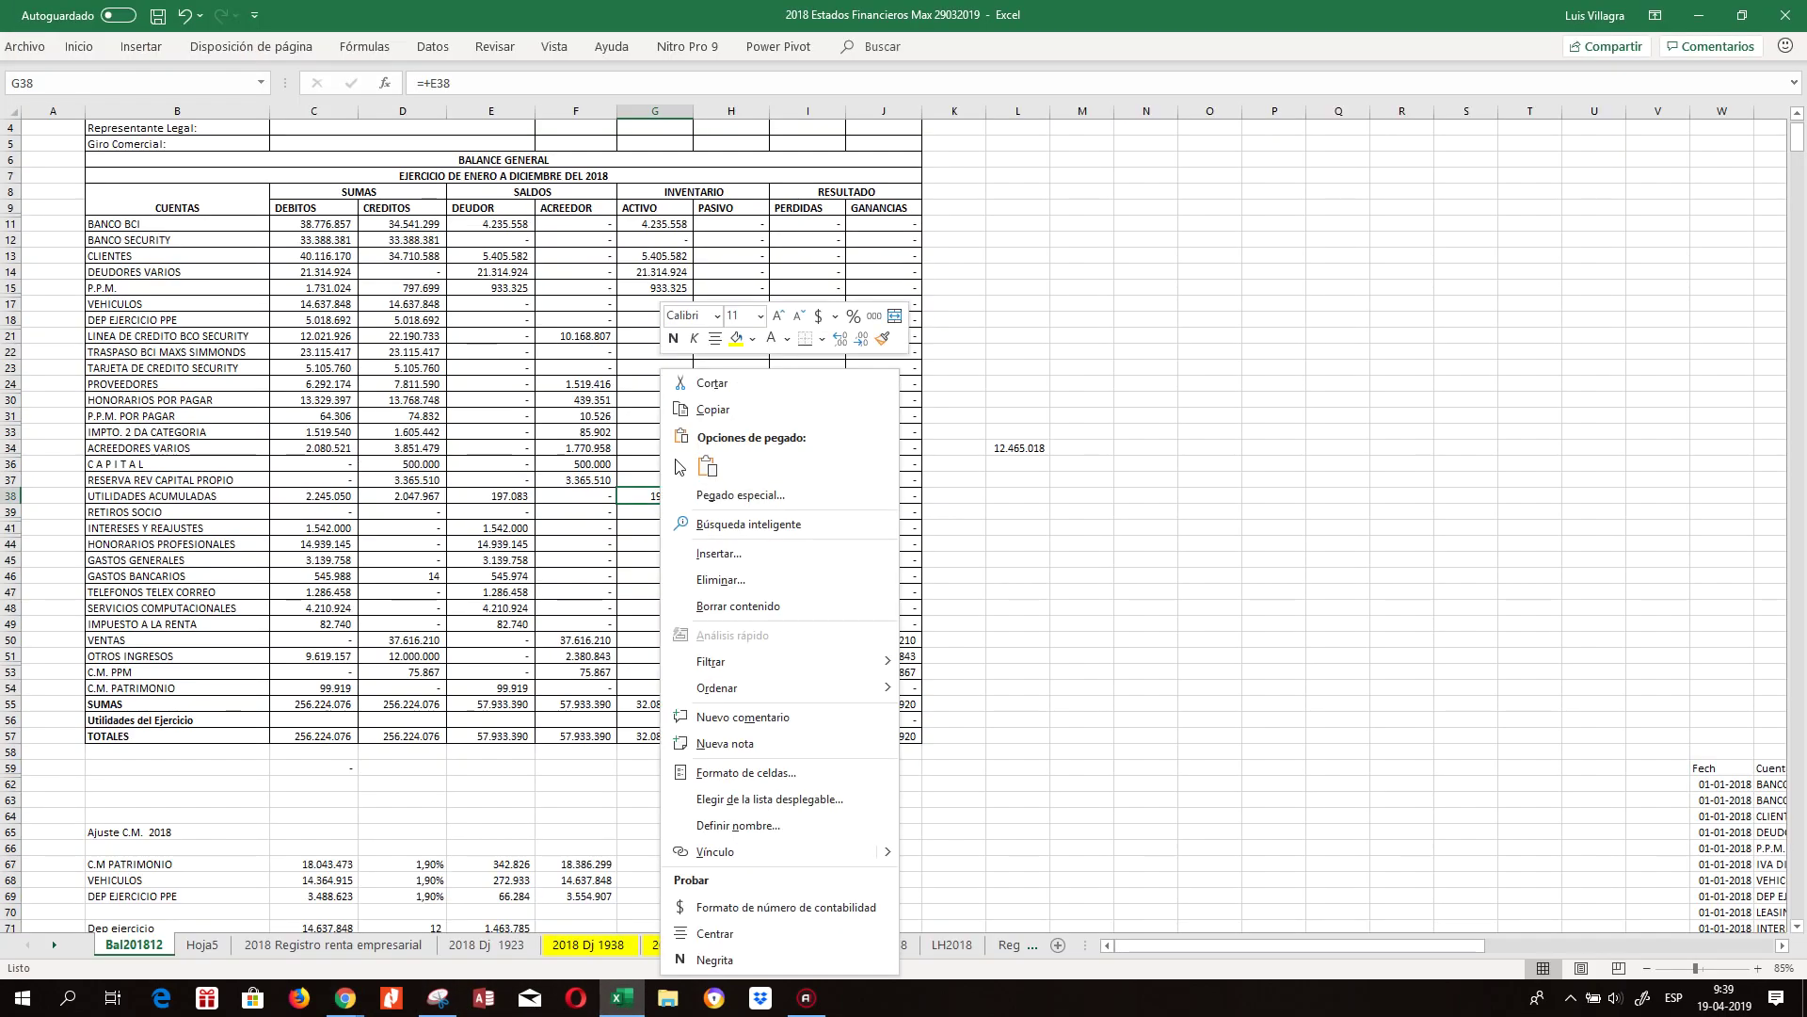
{"action": "left_click", "coordinate": [712, 408]}
{"action": "mouse_move", "coordinate": [345, 1004]}
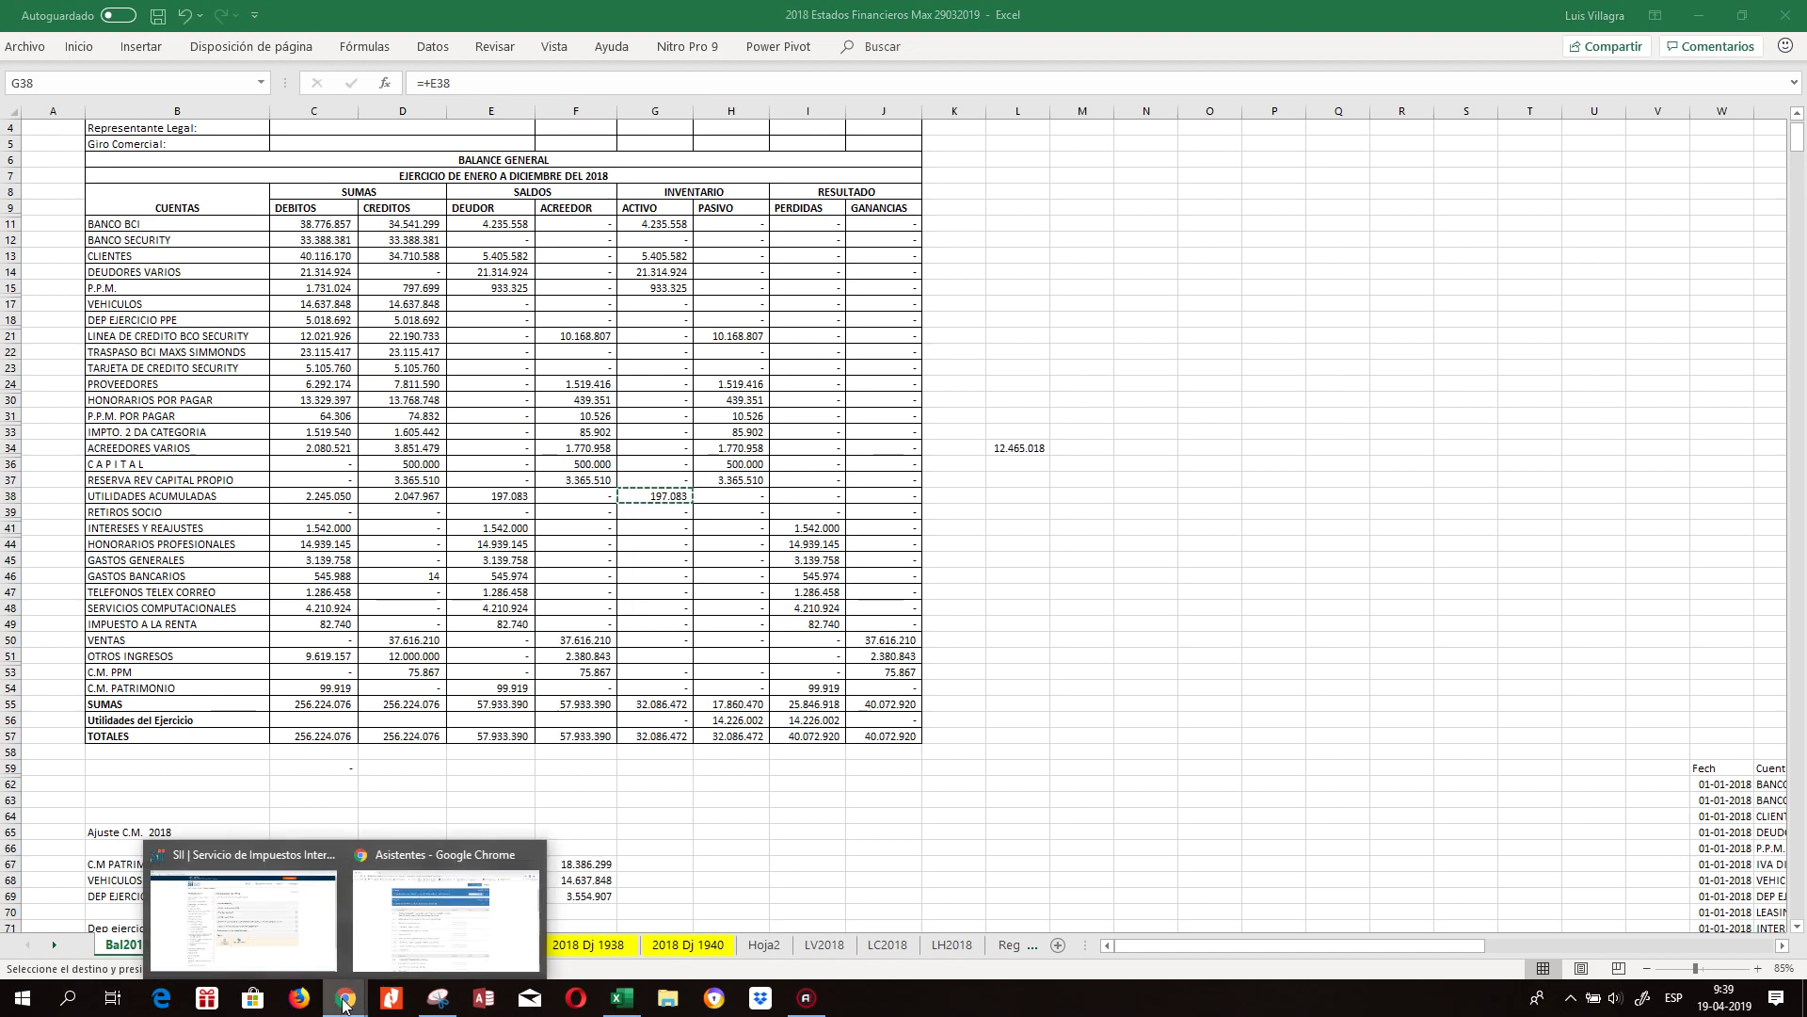
{"action": "left_click", "coordinate": [440, 935]}
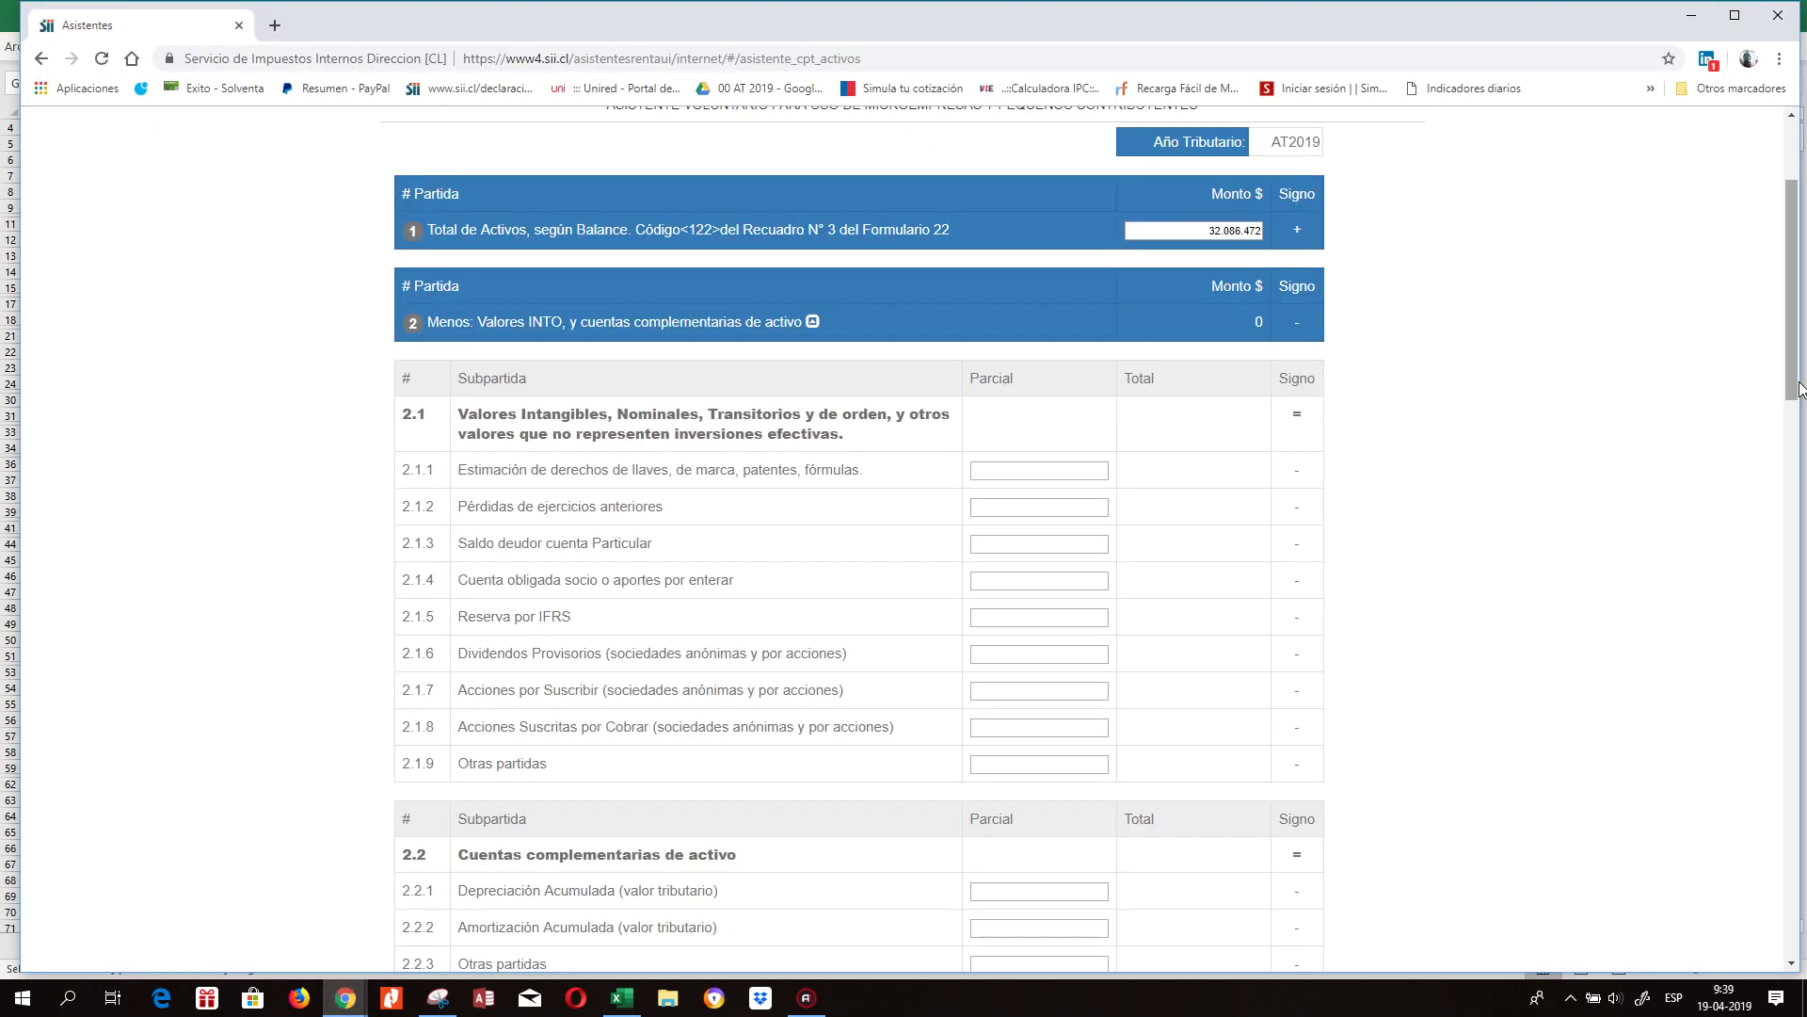
{"action": "scroll", "coordinate": [1798, 414], "scroll_direction": "down", "scroll_amount": 2}
{"action": "mouse_move", "coordinate": [1800, 419]}
{"action": "left_mouse_down"}
{"action": "mouse_move", "coordinate": [1803, 487]}
{"action": "mouse_move", "coordinate": [1804, 386]}
{"action": "left_mouse_up"}
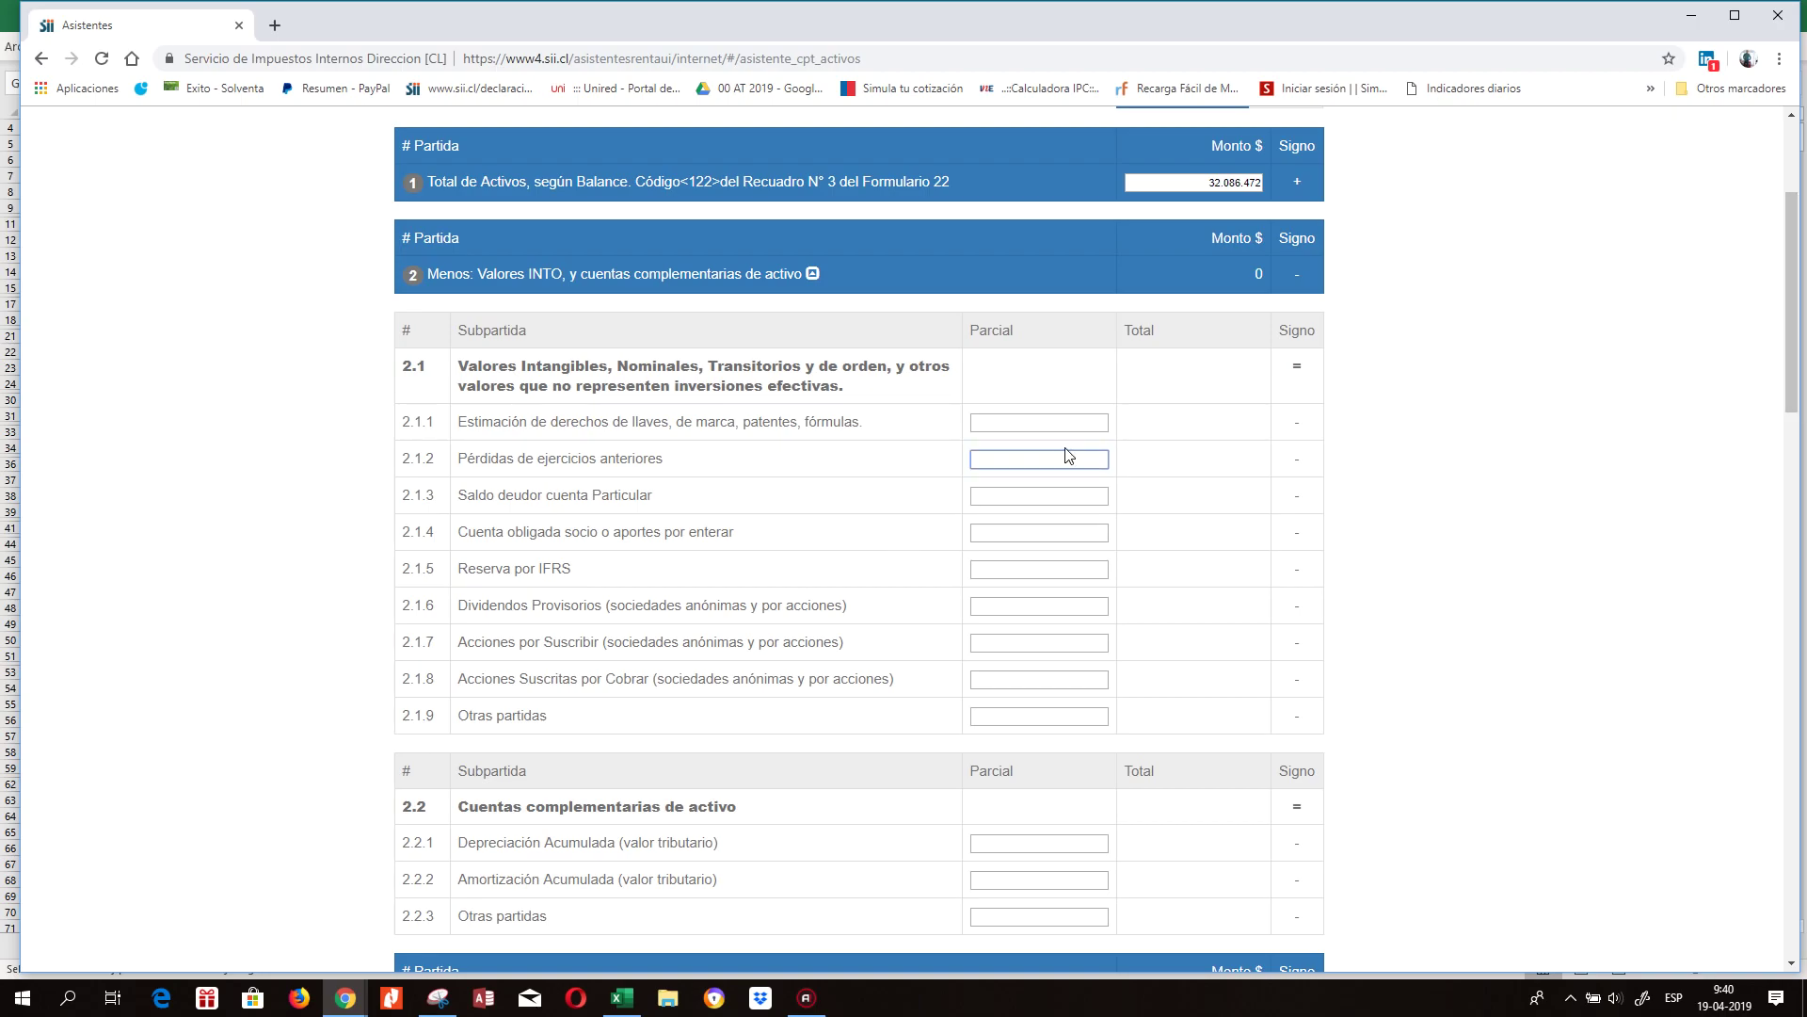
{"action": "mouse_move", "coordinate": [1799, 275]}
{"action": "left_mouse_down"}
{"action": "mouse_move", "coordinate": [1805, 772]}
{"action": "mouse_move", "coordinate": [1798, 252]}
{"action": "left_mouse_up"}
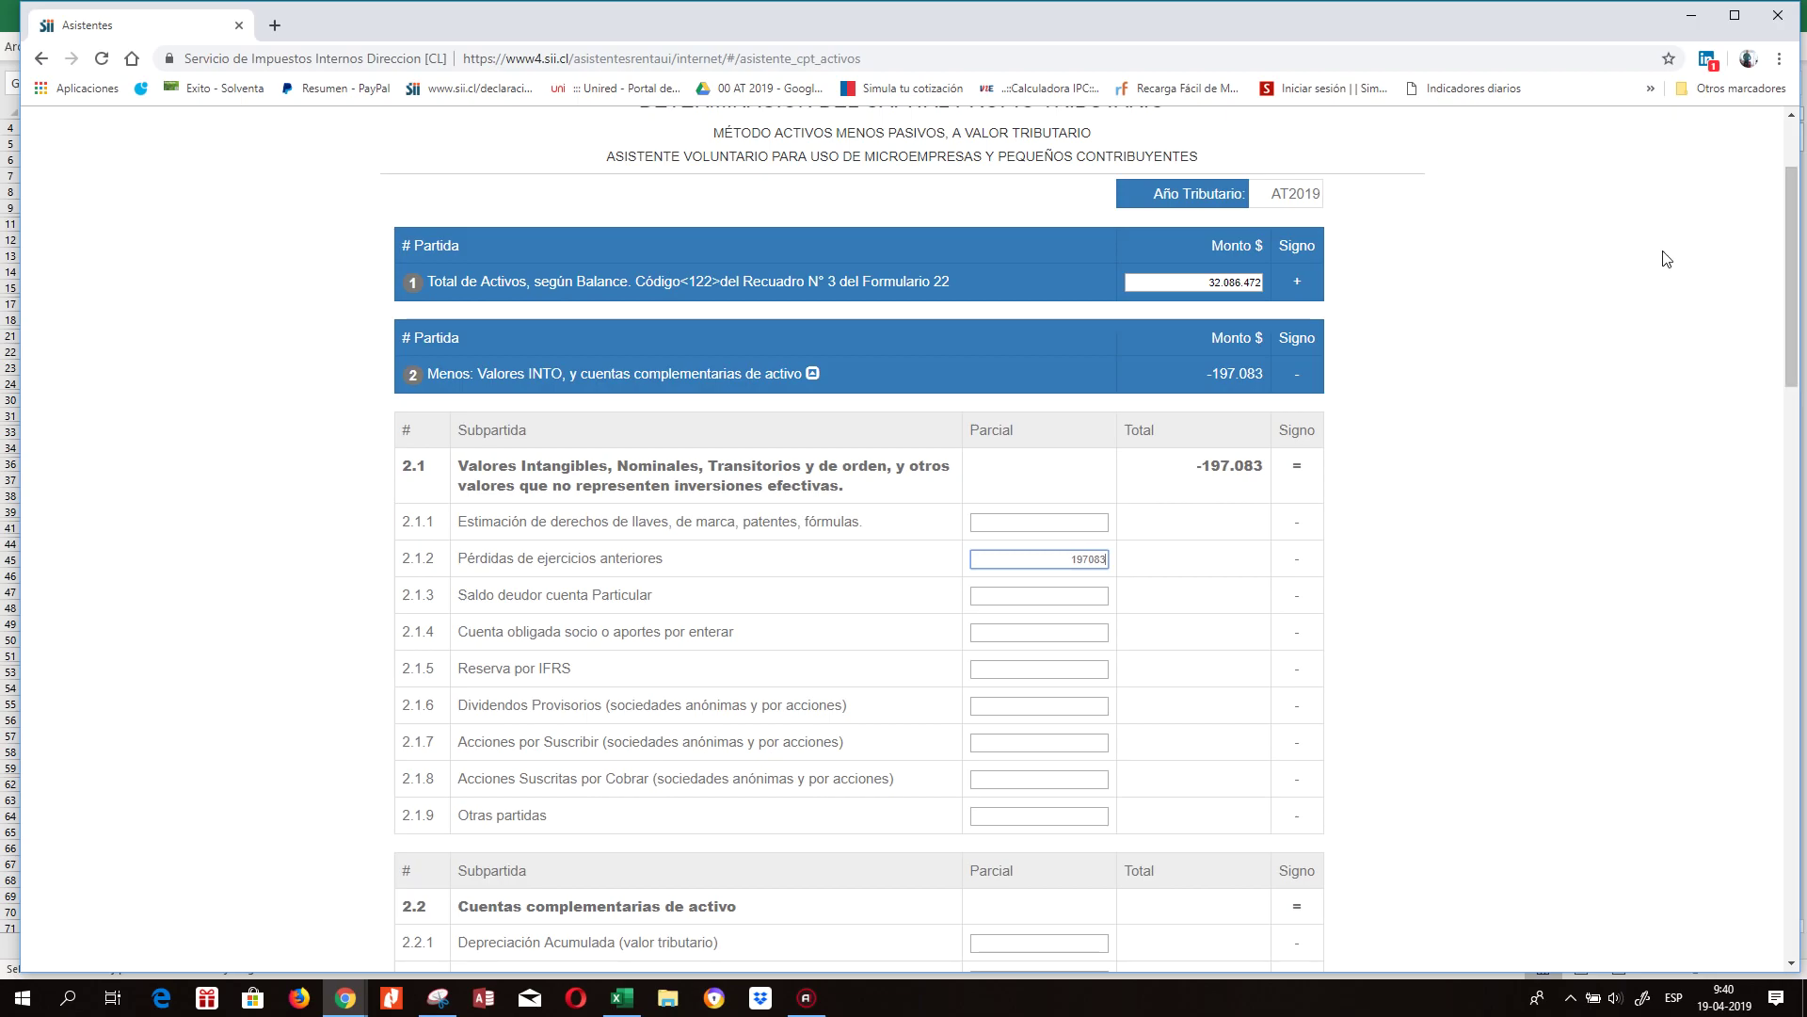
Capture the Activos form from its heading through section 2.1 with Herramienta Recortes, copy the snip and minimize the tool.
{"action": "left_click", "coordinate": [438, 998]}
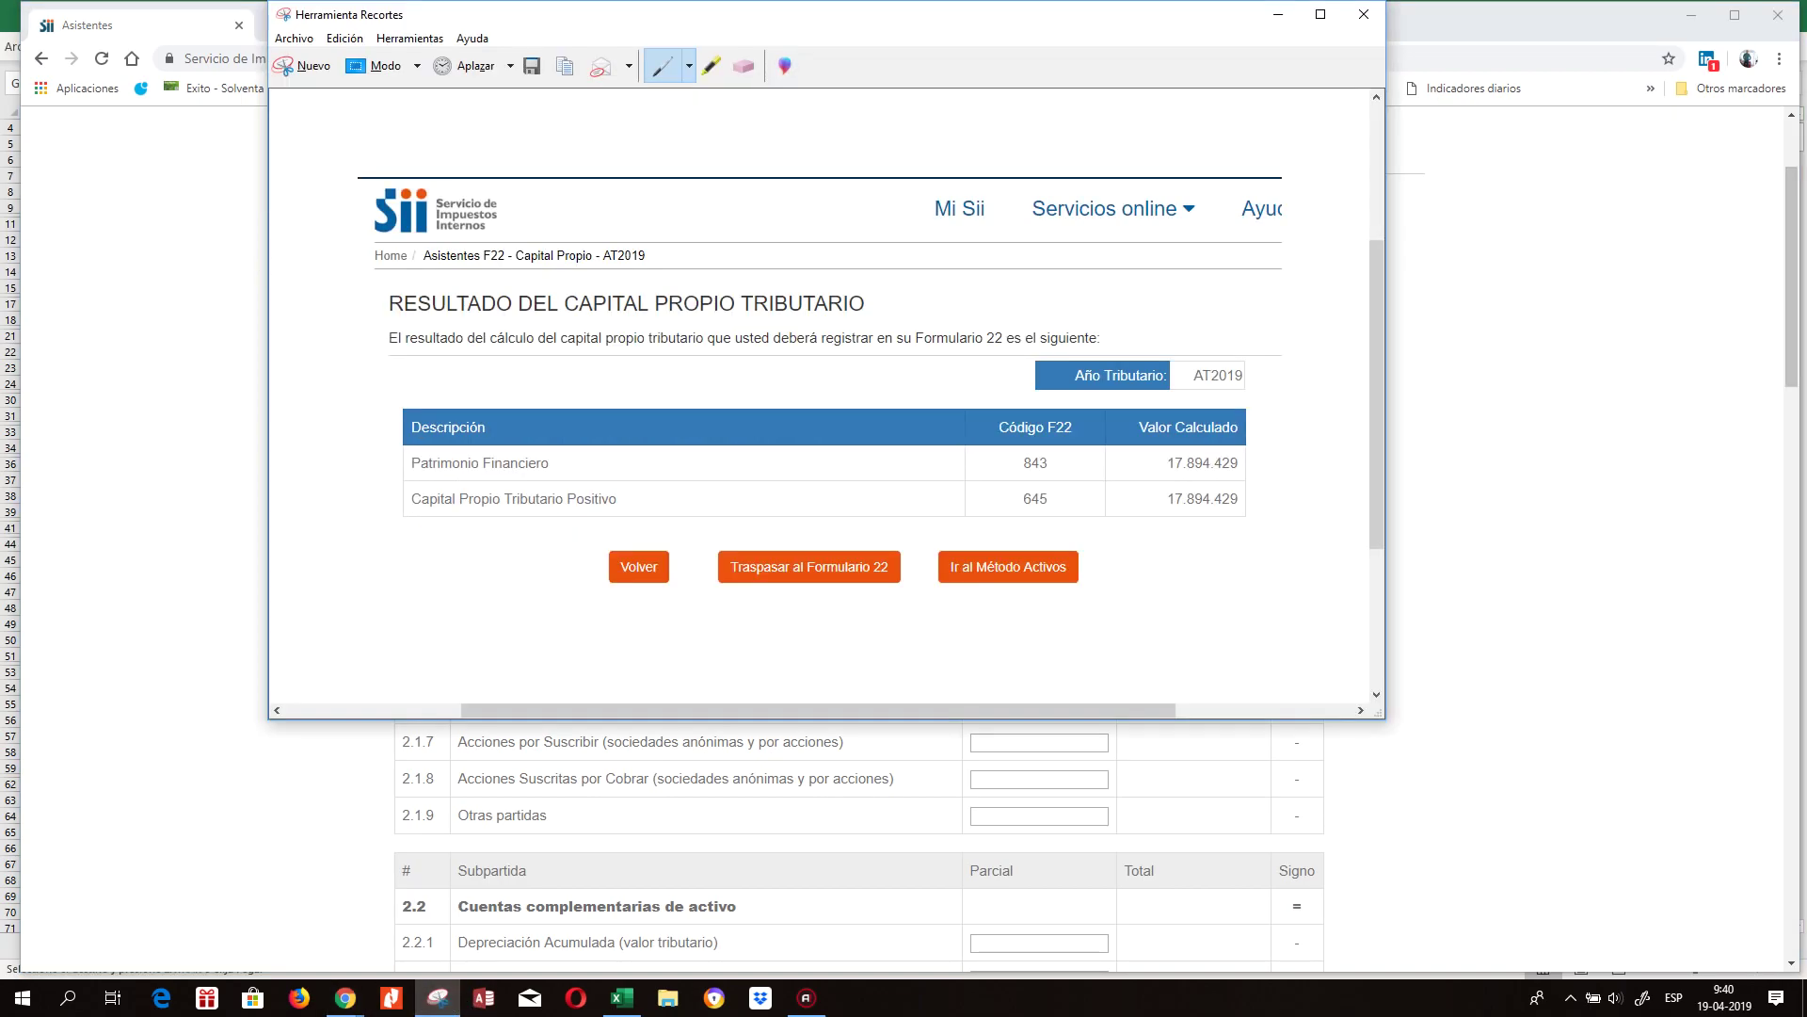
{"action": "left_click", "coordinate": [303, 66]}
{"action": "left_click_drag", "start_coordinate": [378, 116], "coordinate": [1355, 895]}
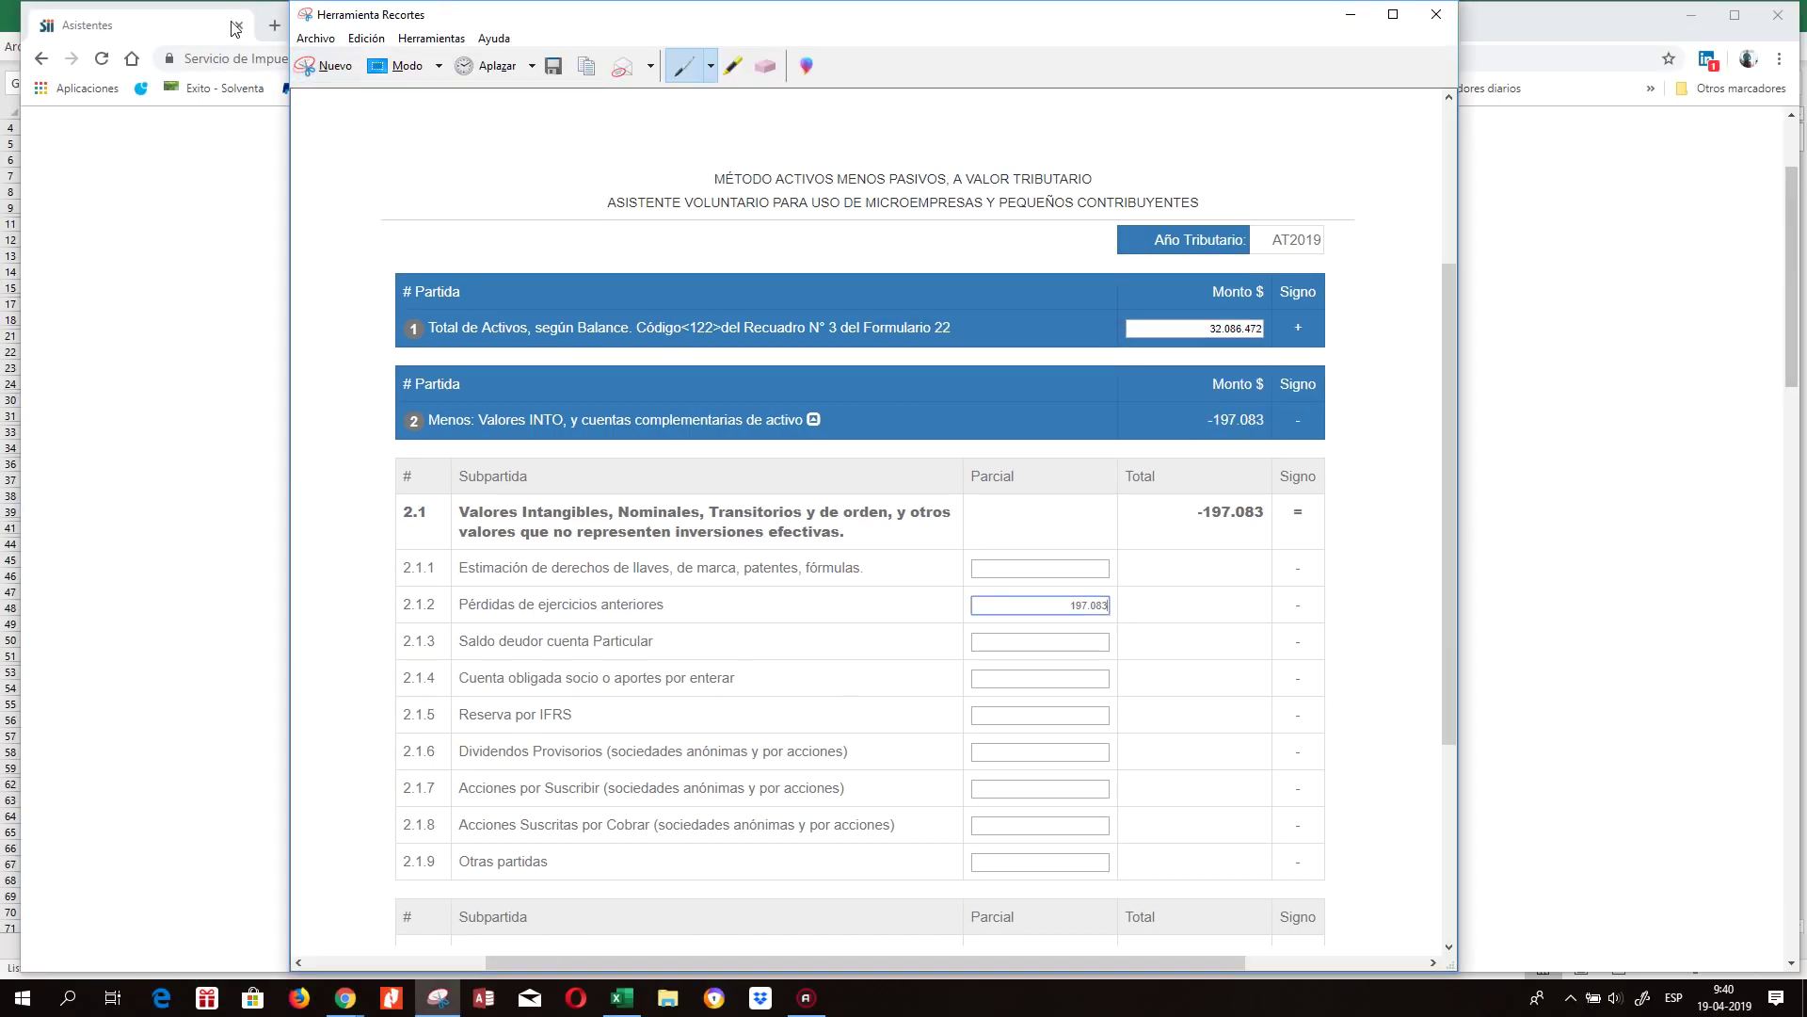
{"action": "left_click", "coordinate": [345, 38]}
{"action": "left_click", "coordinate": [386, 56]}
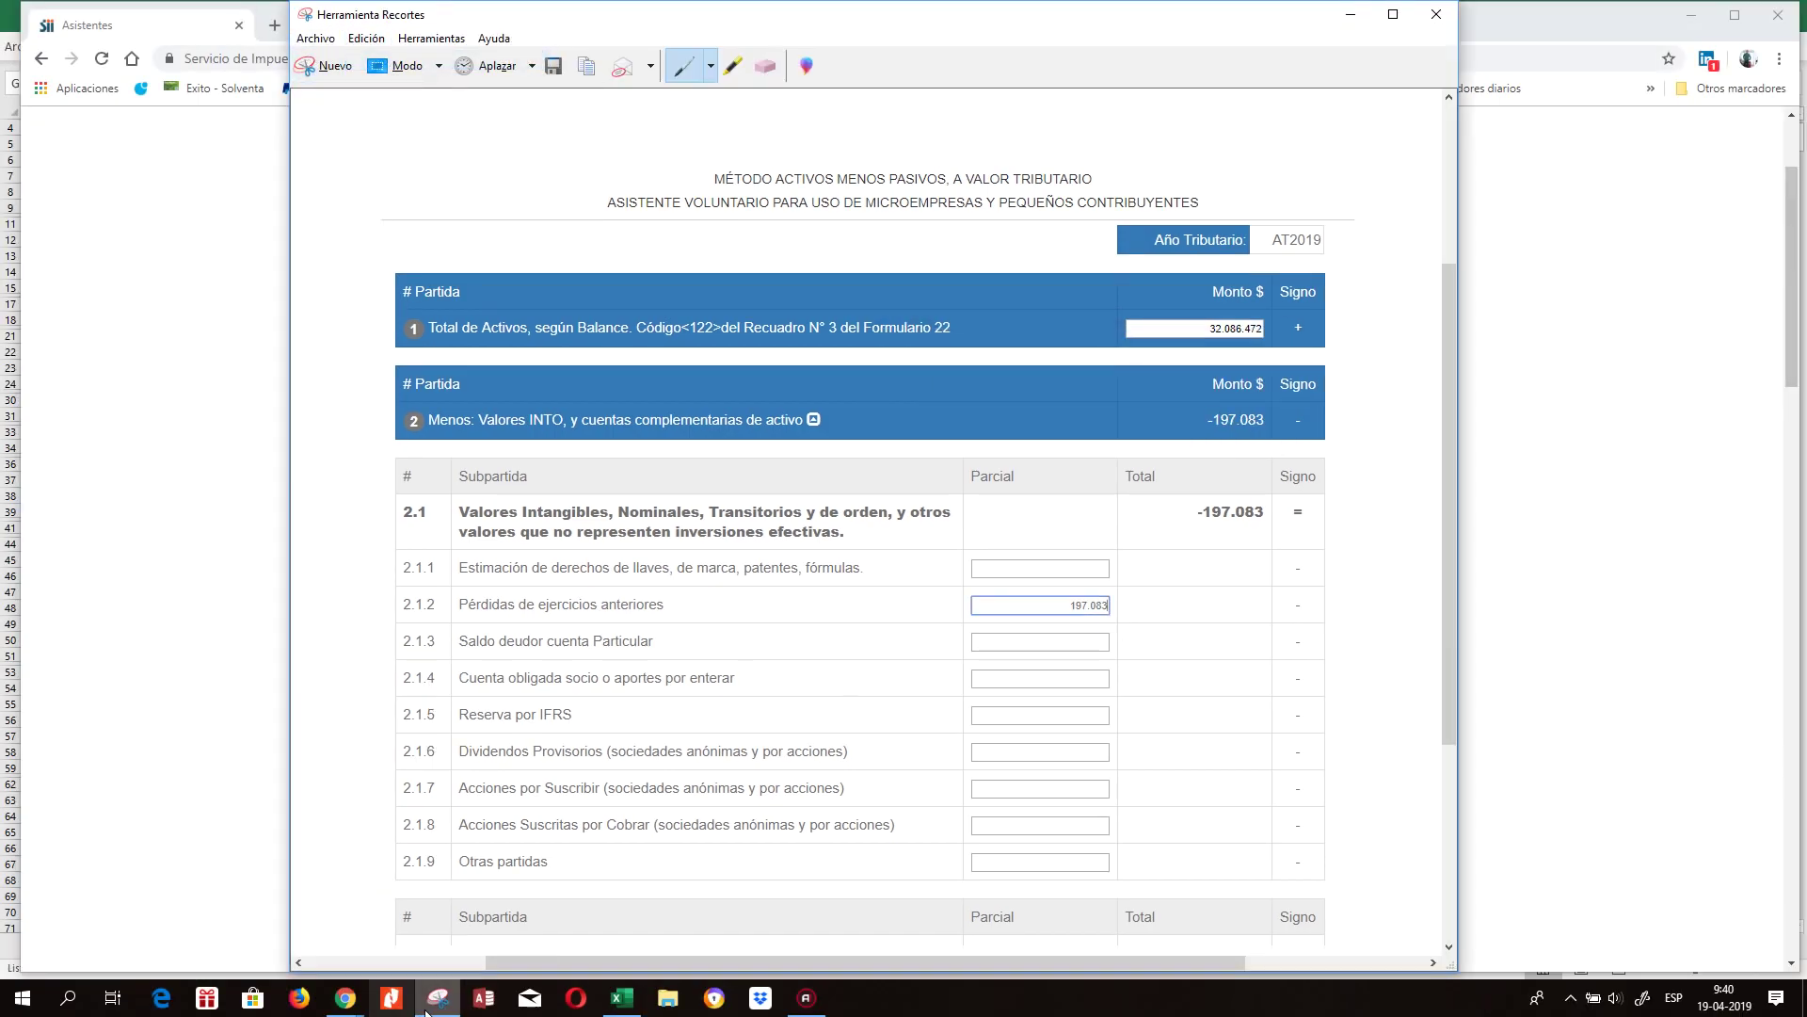
{"action": "left_click", "coordinate": [435, 998]}
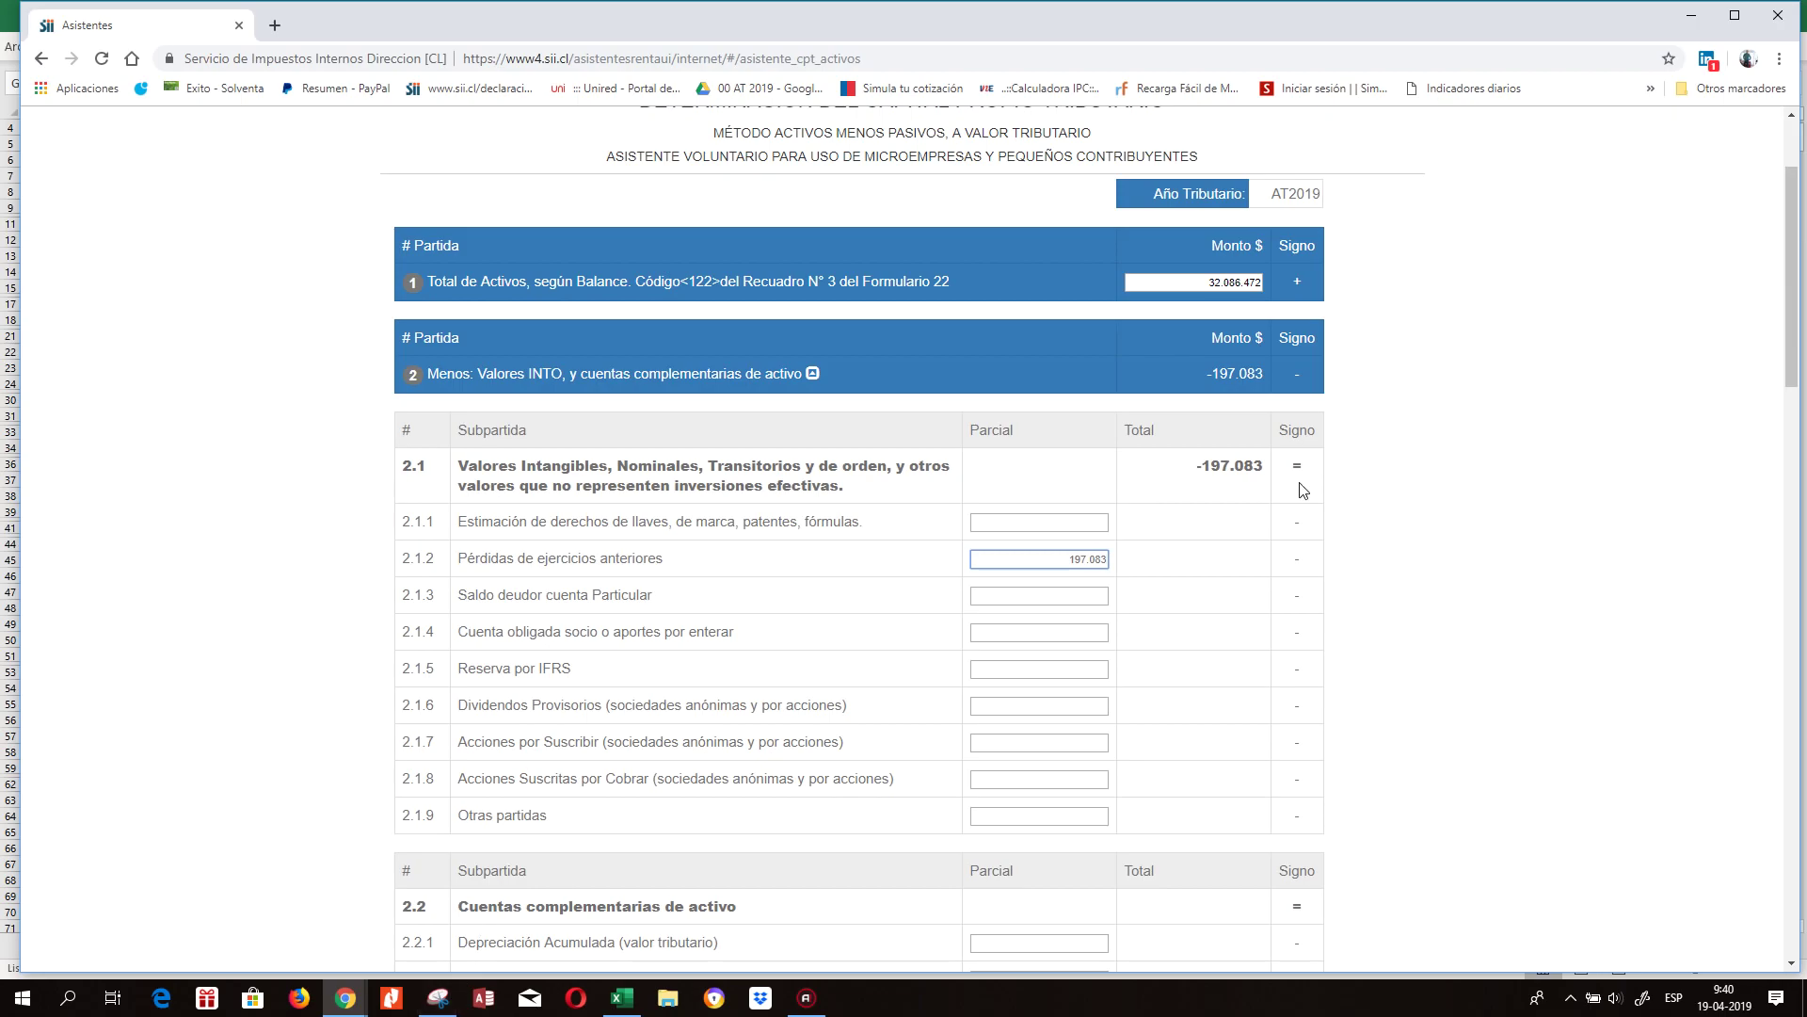
Paste the Activos form capture into the Excel sheet Hoja5 from column Q, to the right of the result images.
{"action": "left_click", "coordinate": [621, 998]}
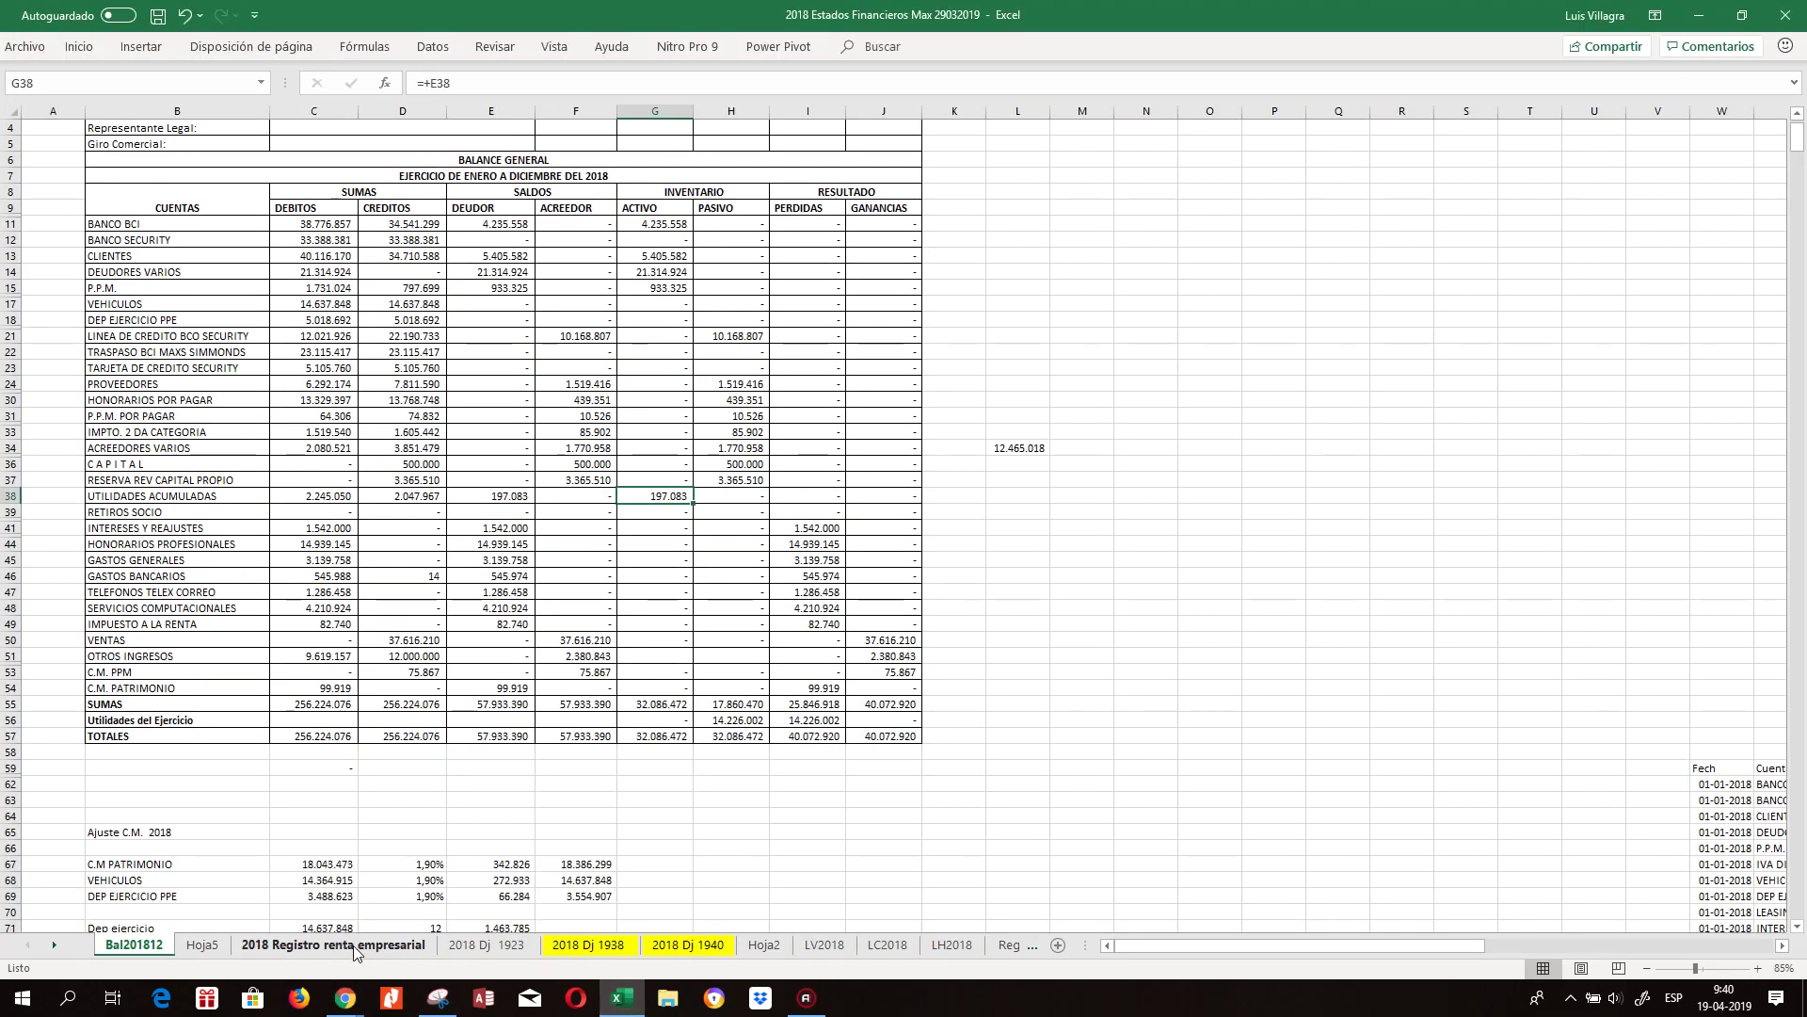
{"action": "left_click", "coordinate": [206, 944]}
{"action": "right_click", "coordinate": [1489, 198]}
{"action": "left_click", "coordinate": [1537, 297]}
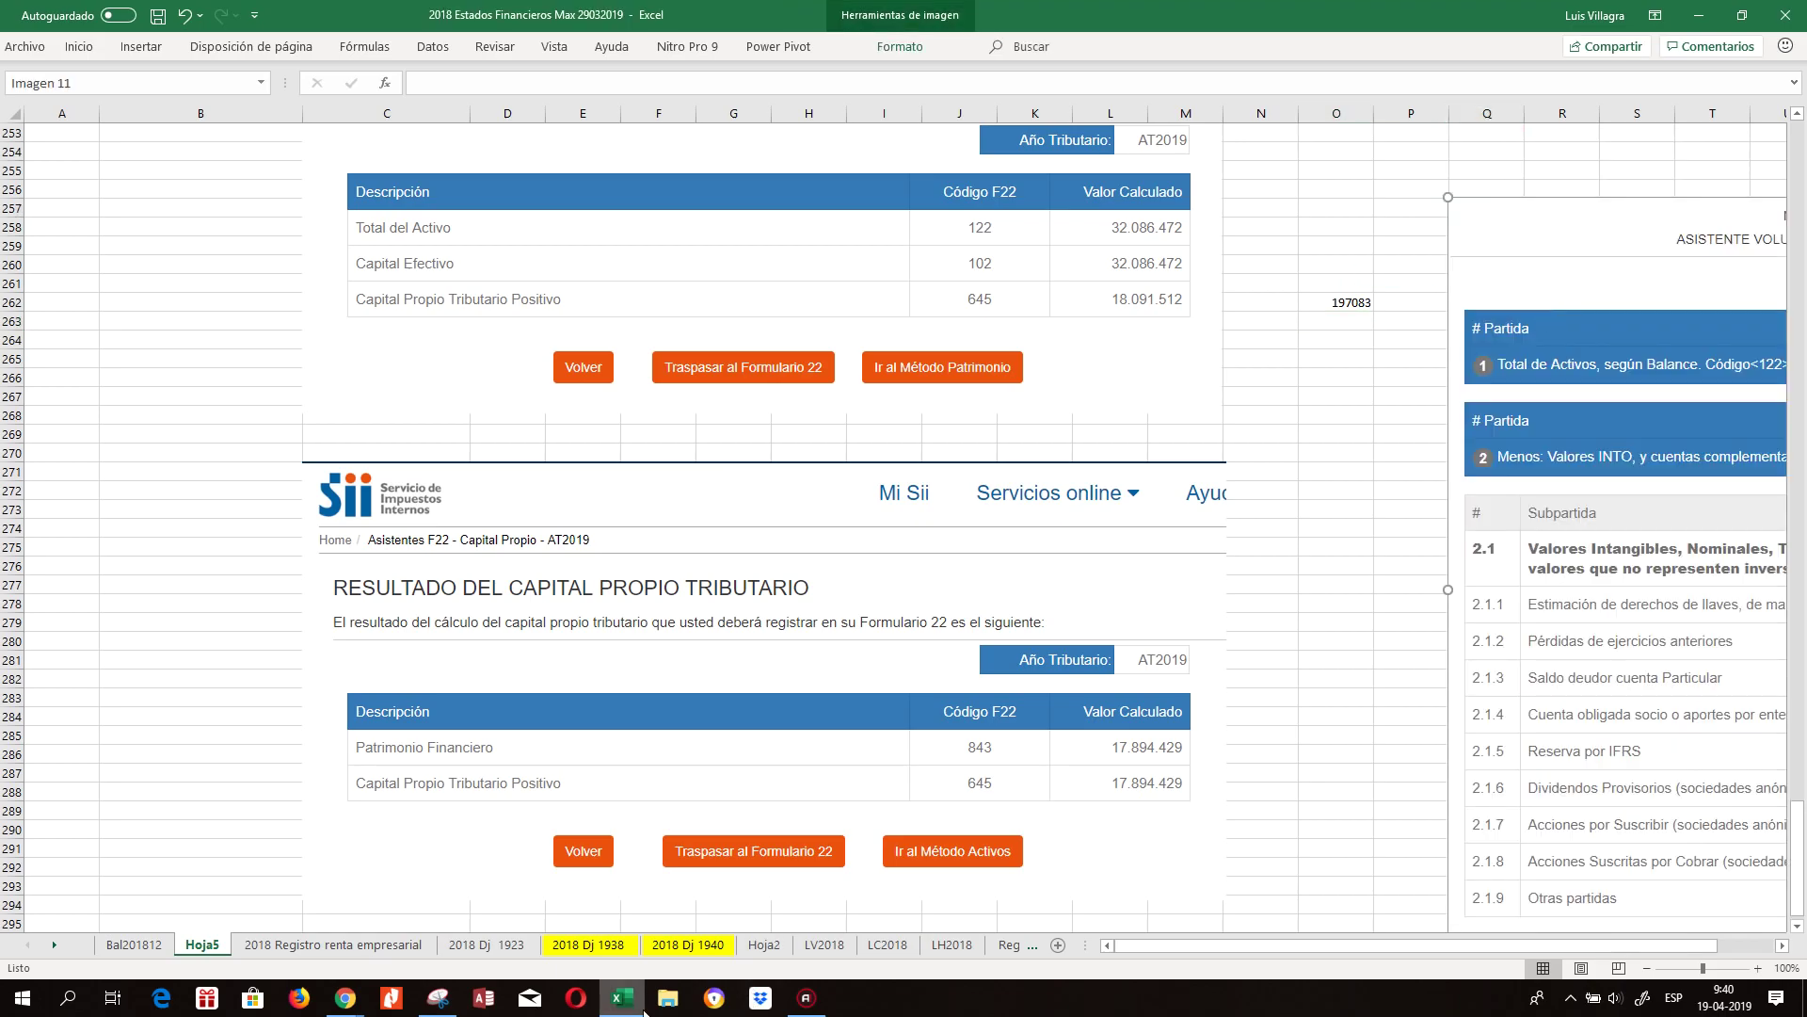
Switch to the Activos form in Chrome and reduce the page zoom until sections 2.2 through 5 fit on screen.
{"action": "left_click", "coordinate": [358, 1000]}
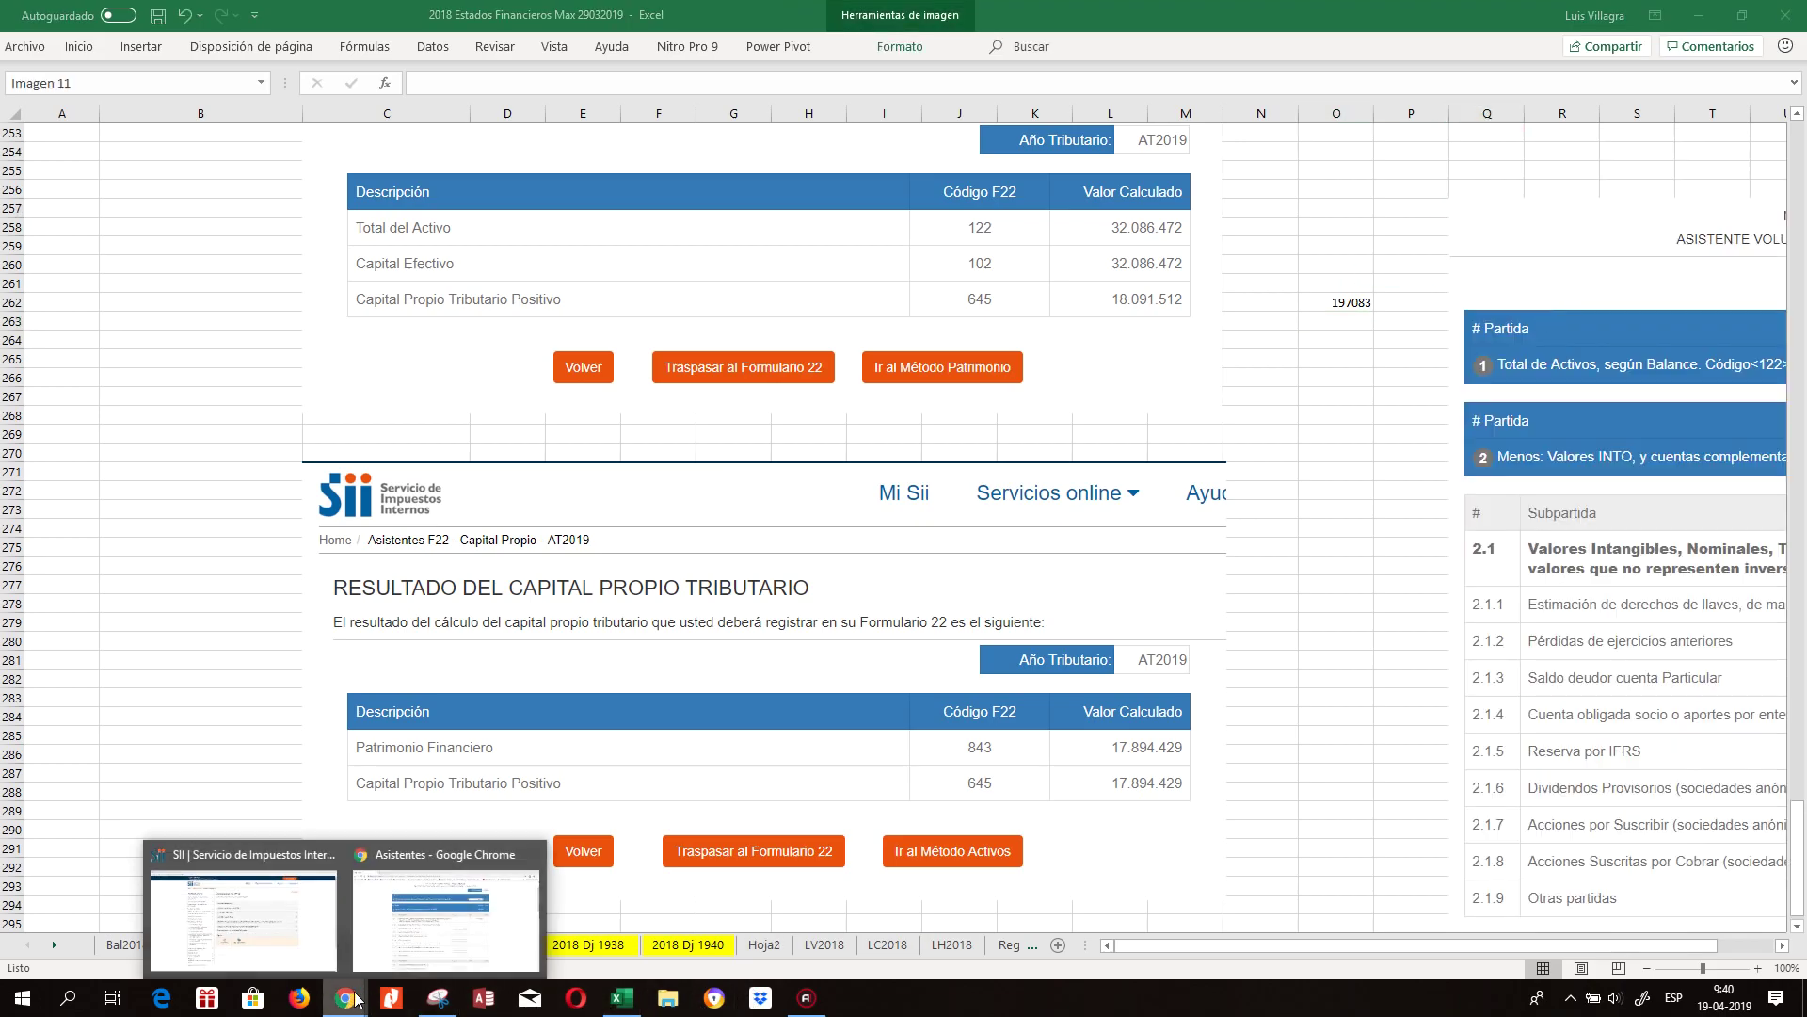
{"action": "left_click", "coordinate": [456, 932]}
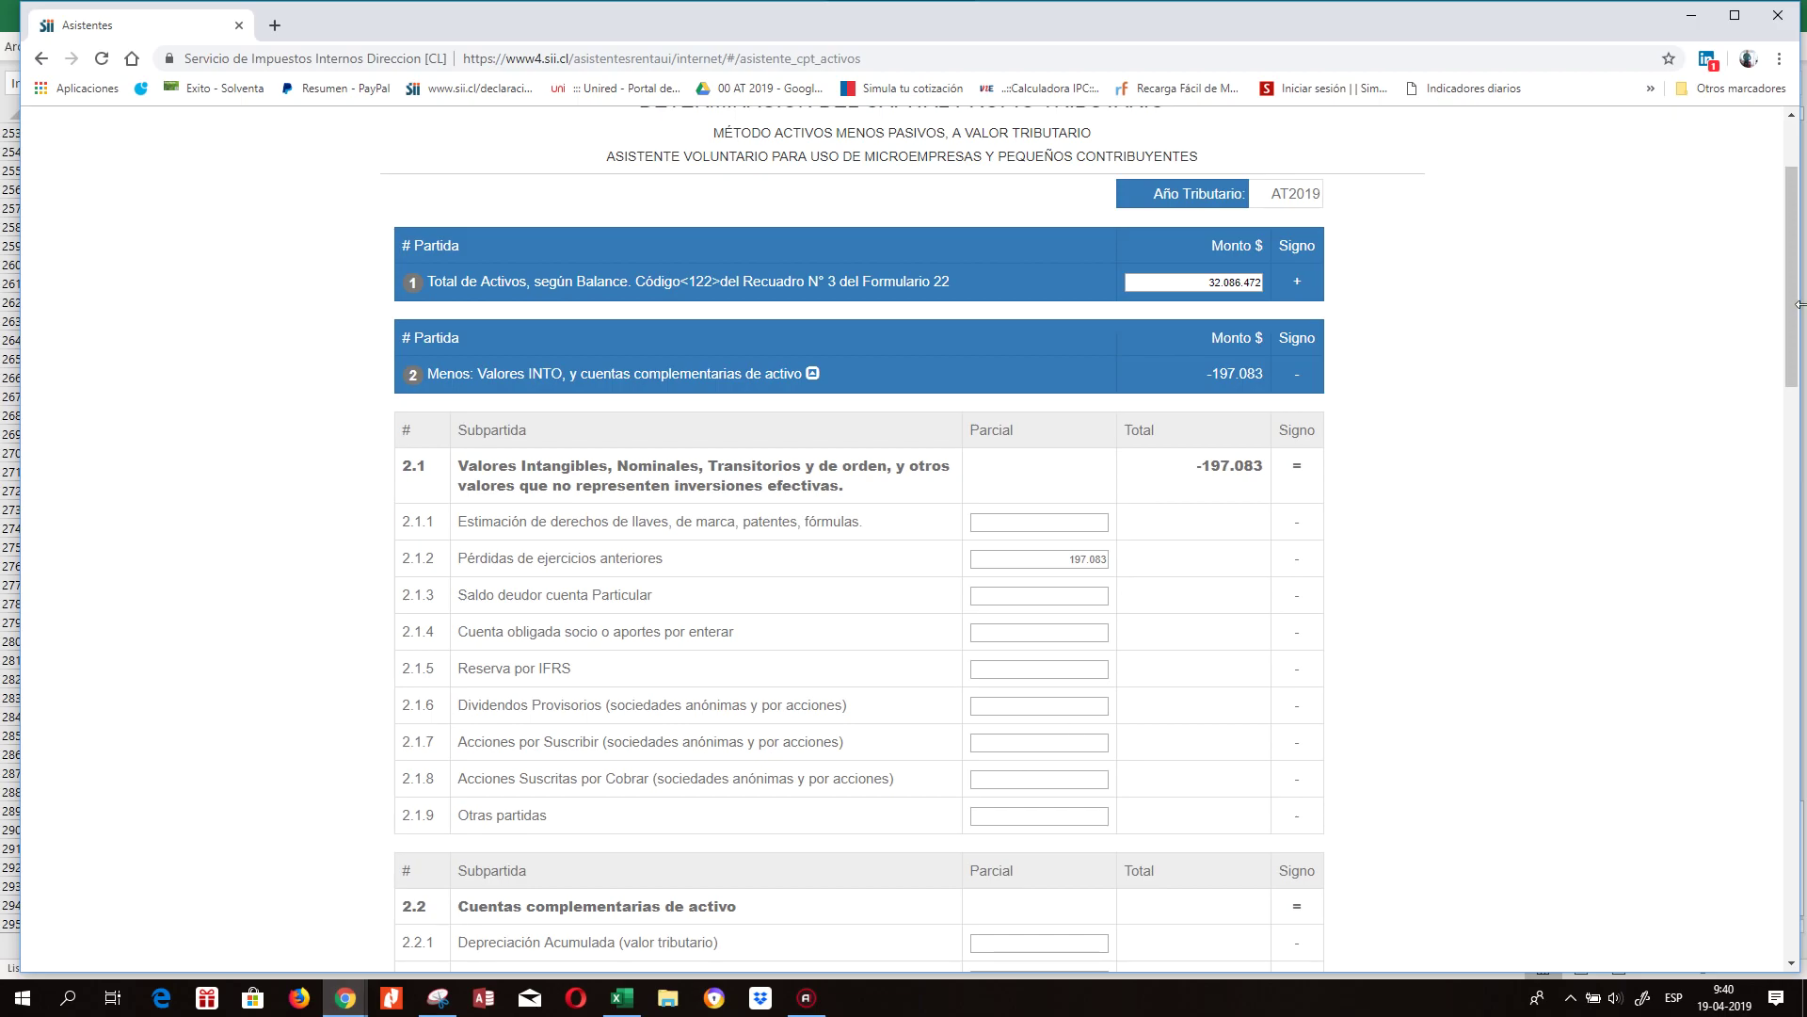
{"action": "left_click_drag", "start_coordinate": [1791, 314], "coordinate": [1790, 498]}
{"action": "key", "text": "ctrl+minus"}
{"action": "key", "text": "ctrl+minus"}
{"action": "key", "text": "ctrl+minus"}
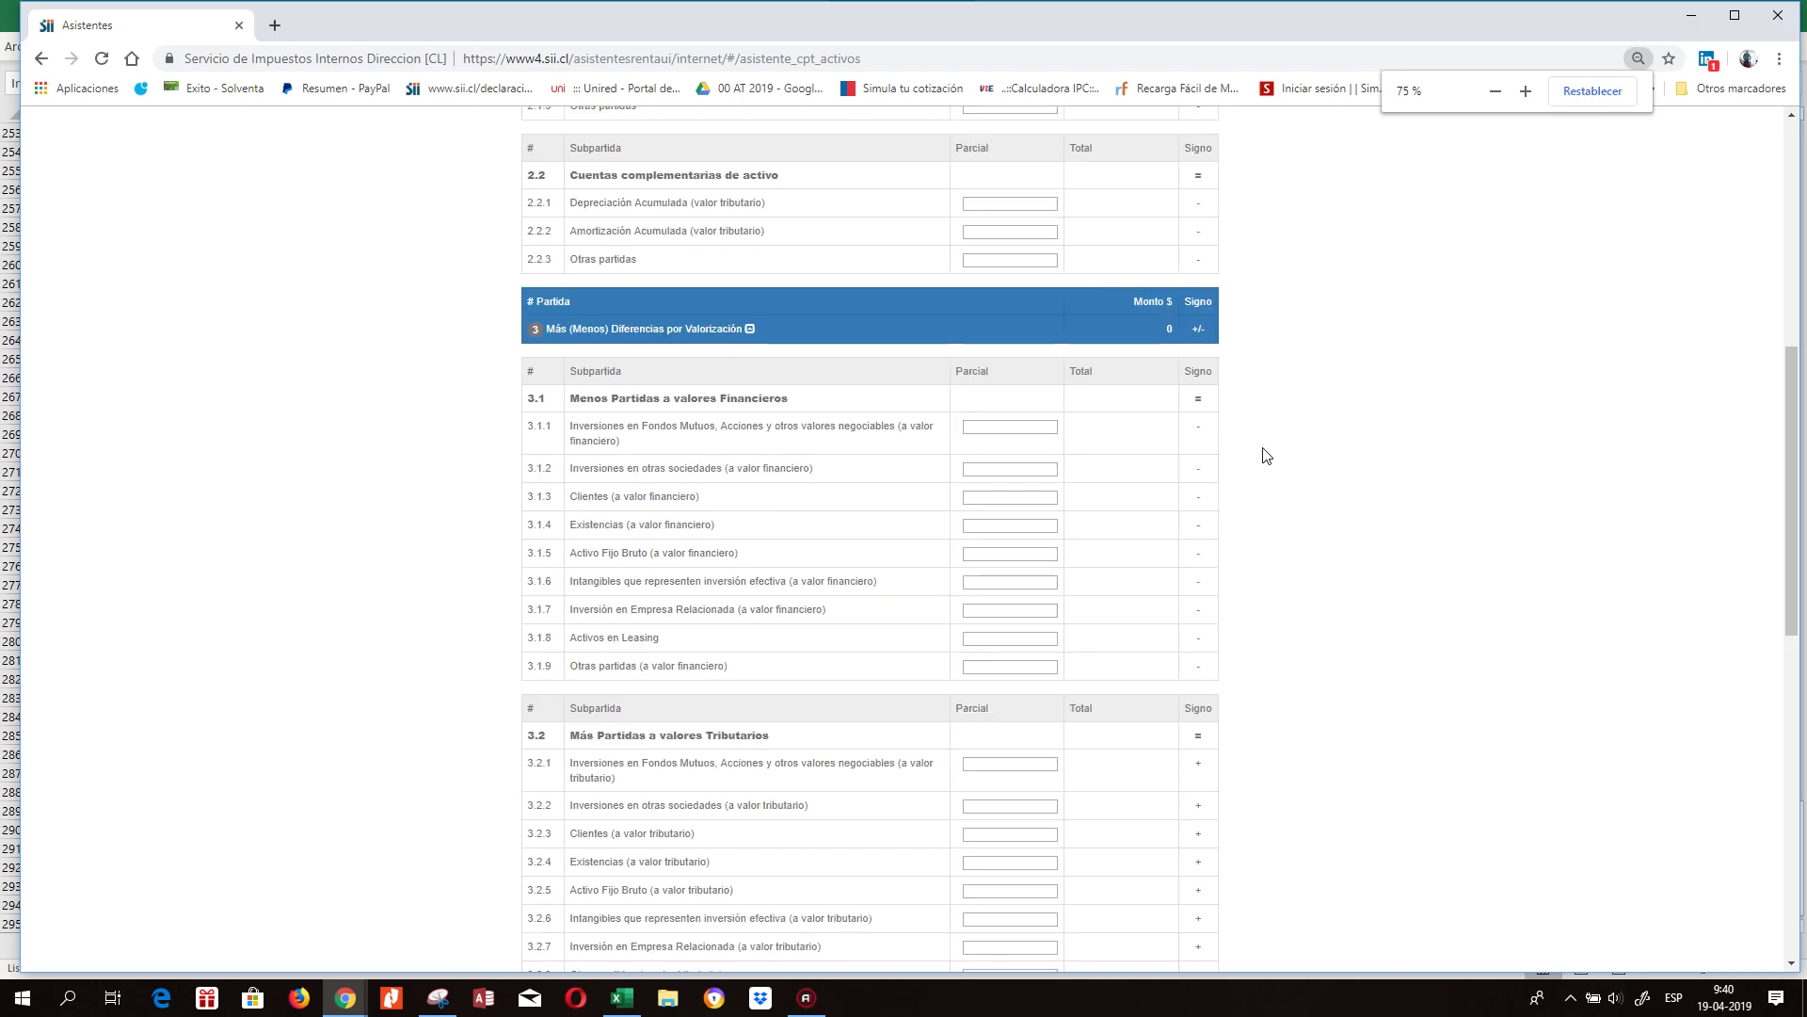
{"action": "key", "text": "ctrl+minus"}
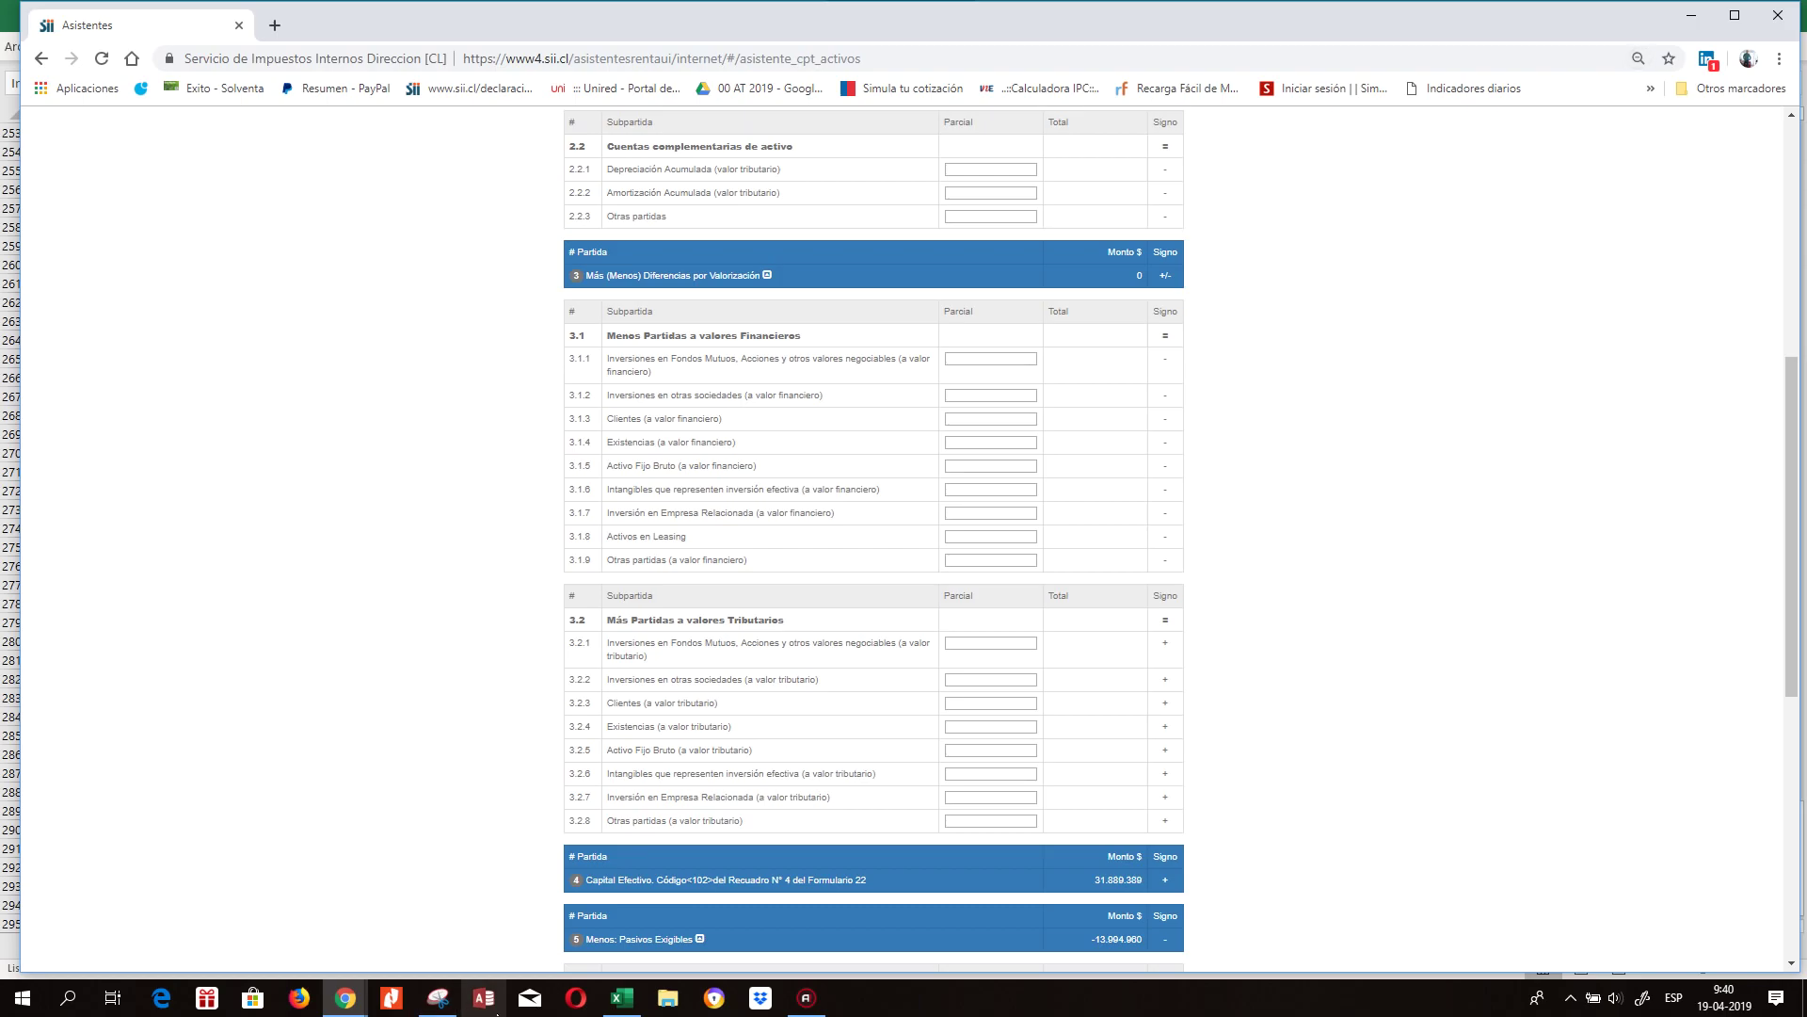
{"action": "left_click", "coordinate": [439, 998]}
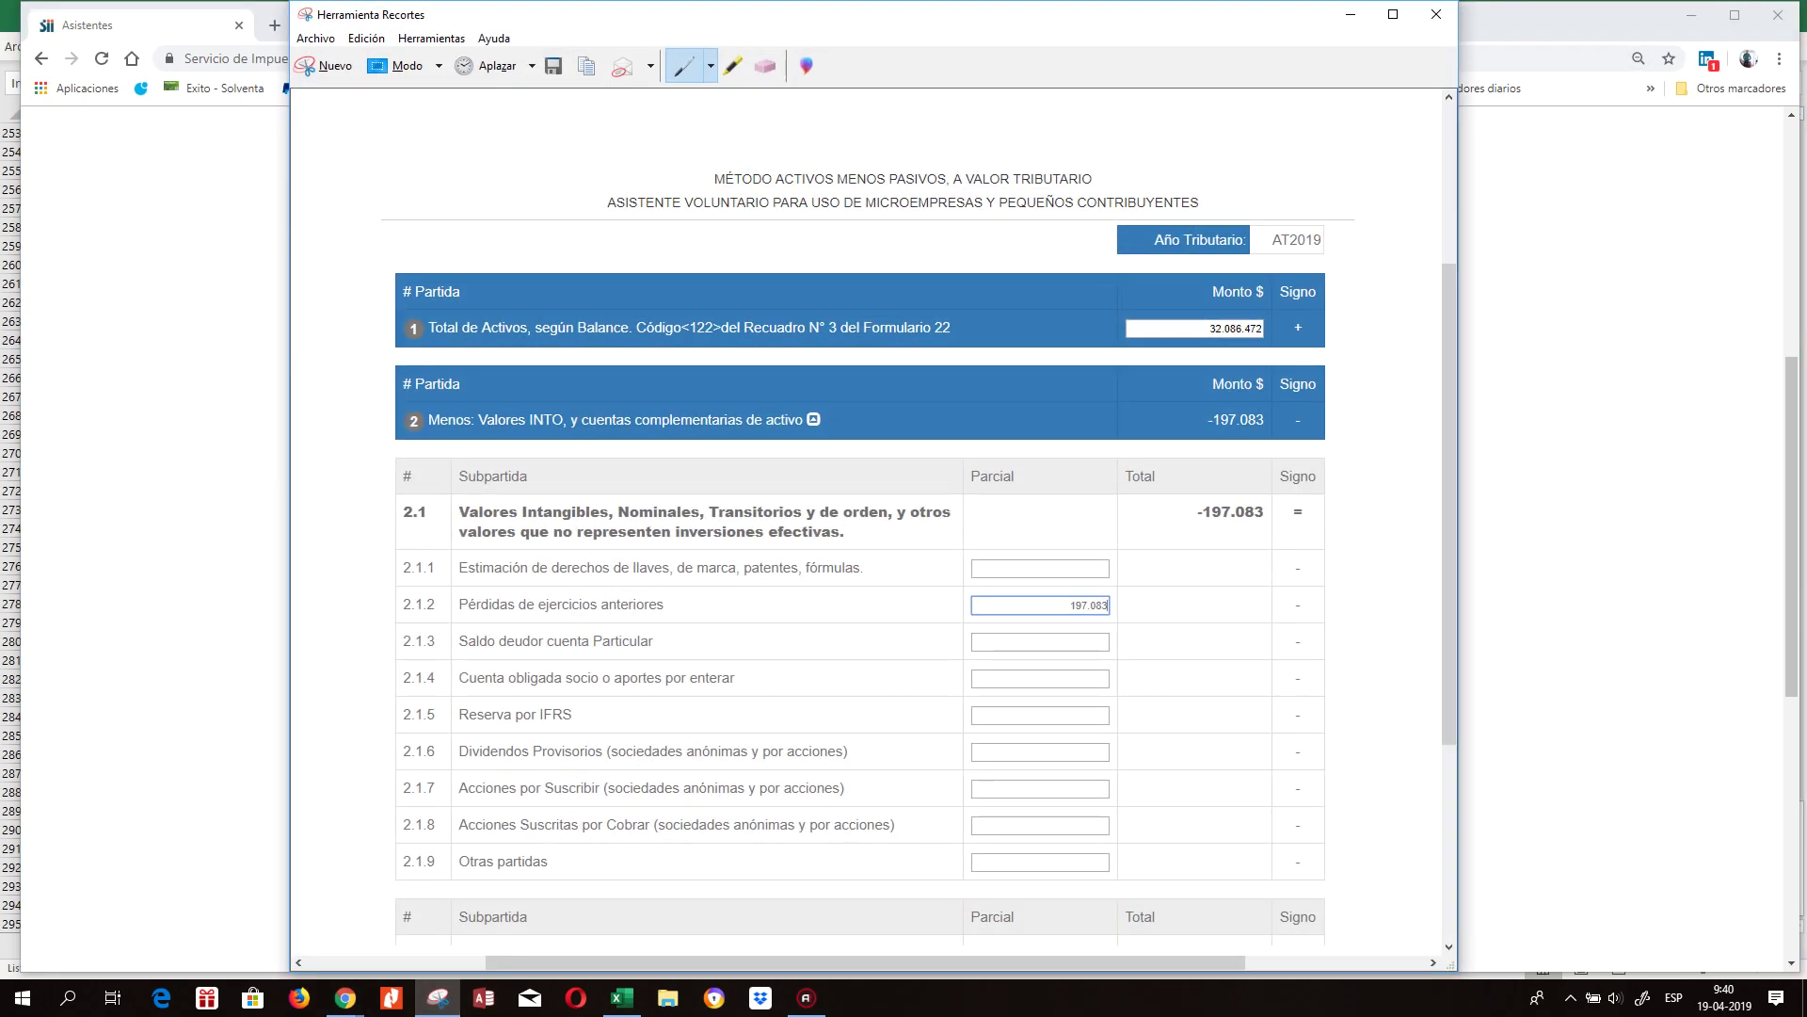
{"action": "left_click", "coordinate": [304, 68]}
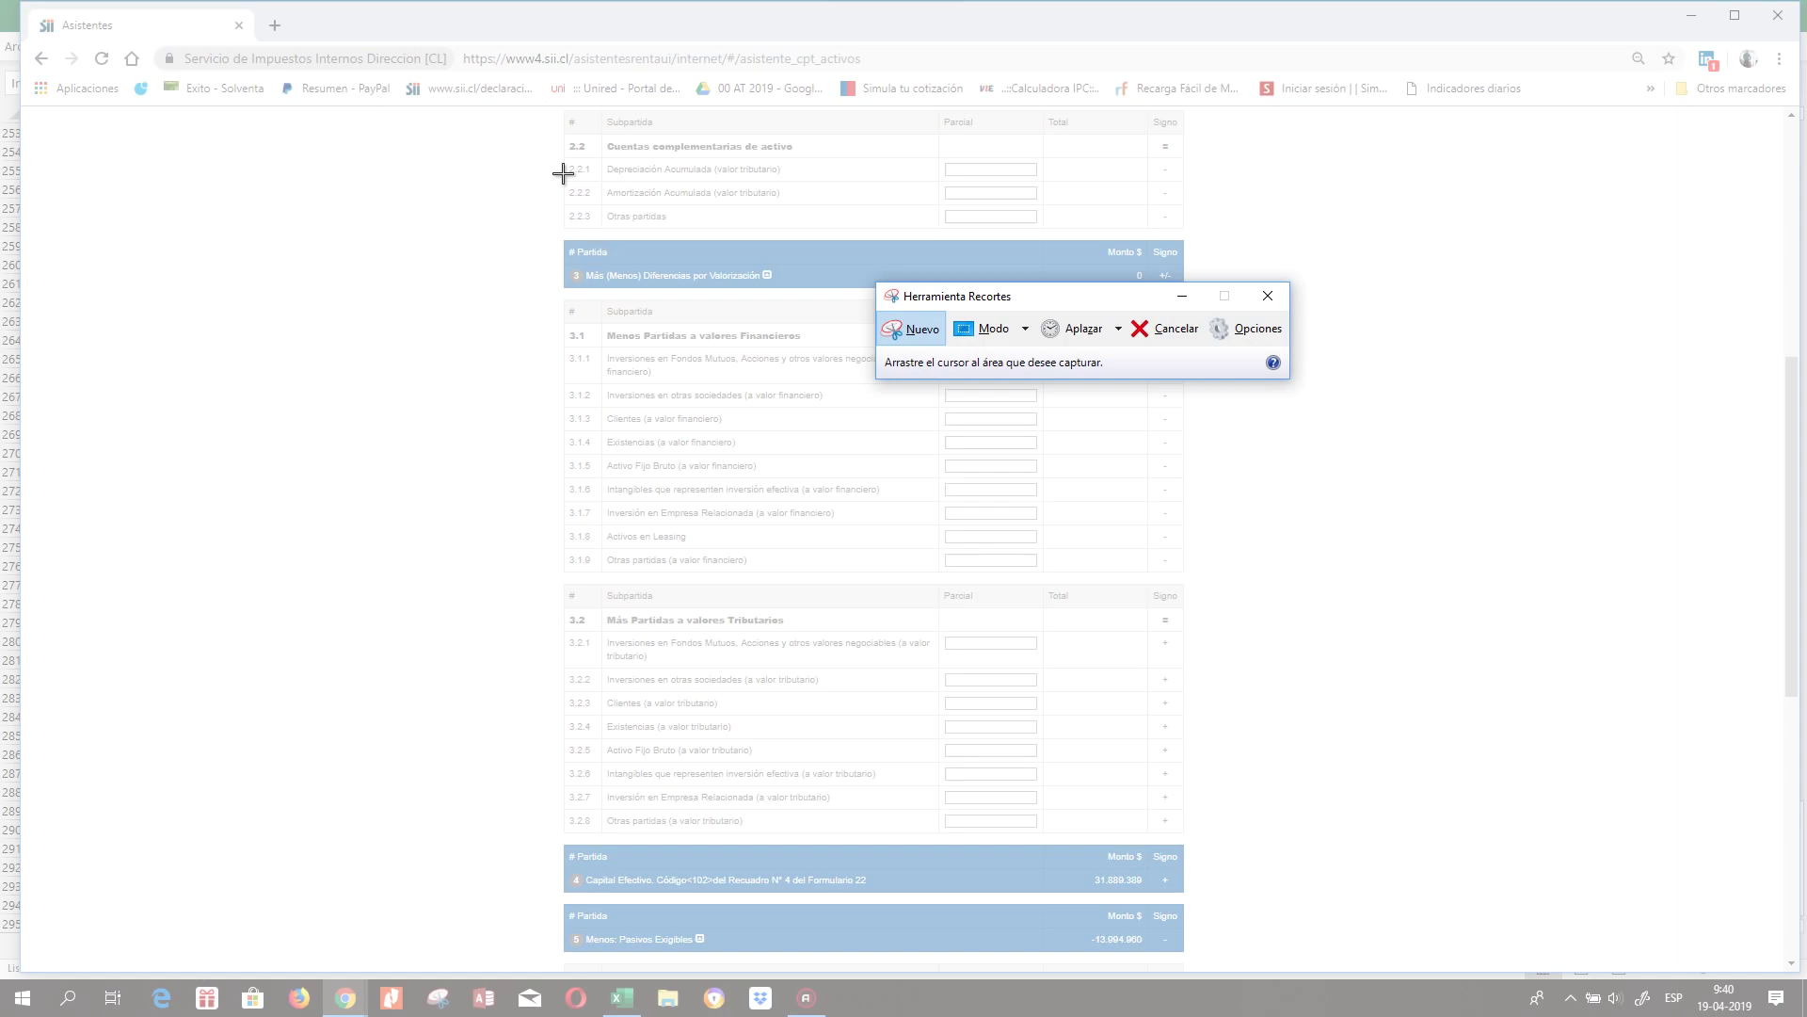
{"action": "left_click_drag", "start_coordinate": [562, 234], "coordinate": [1190, 962]}
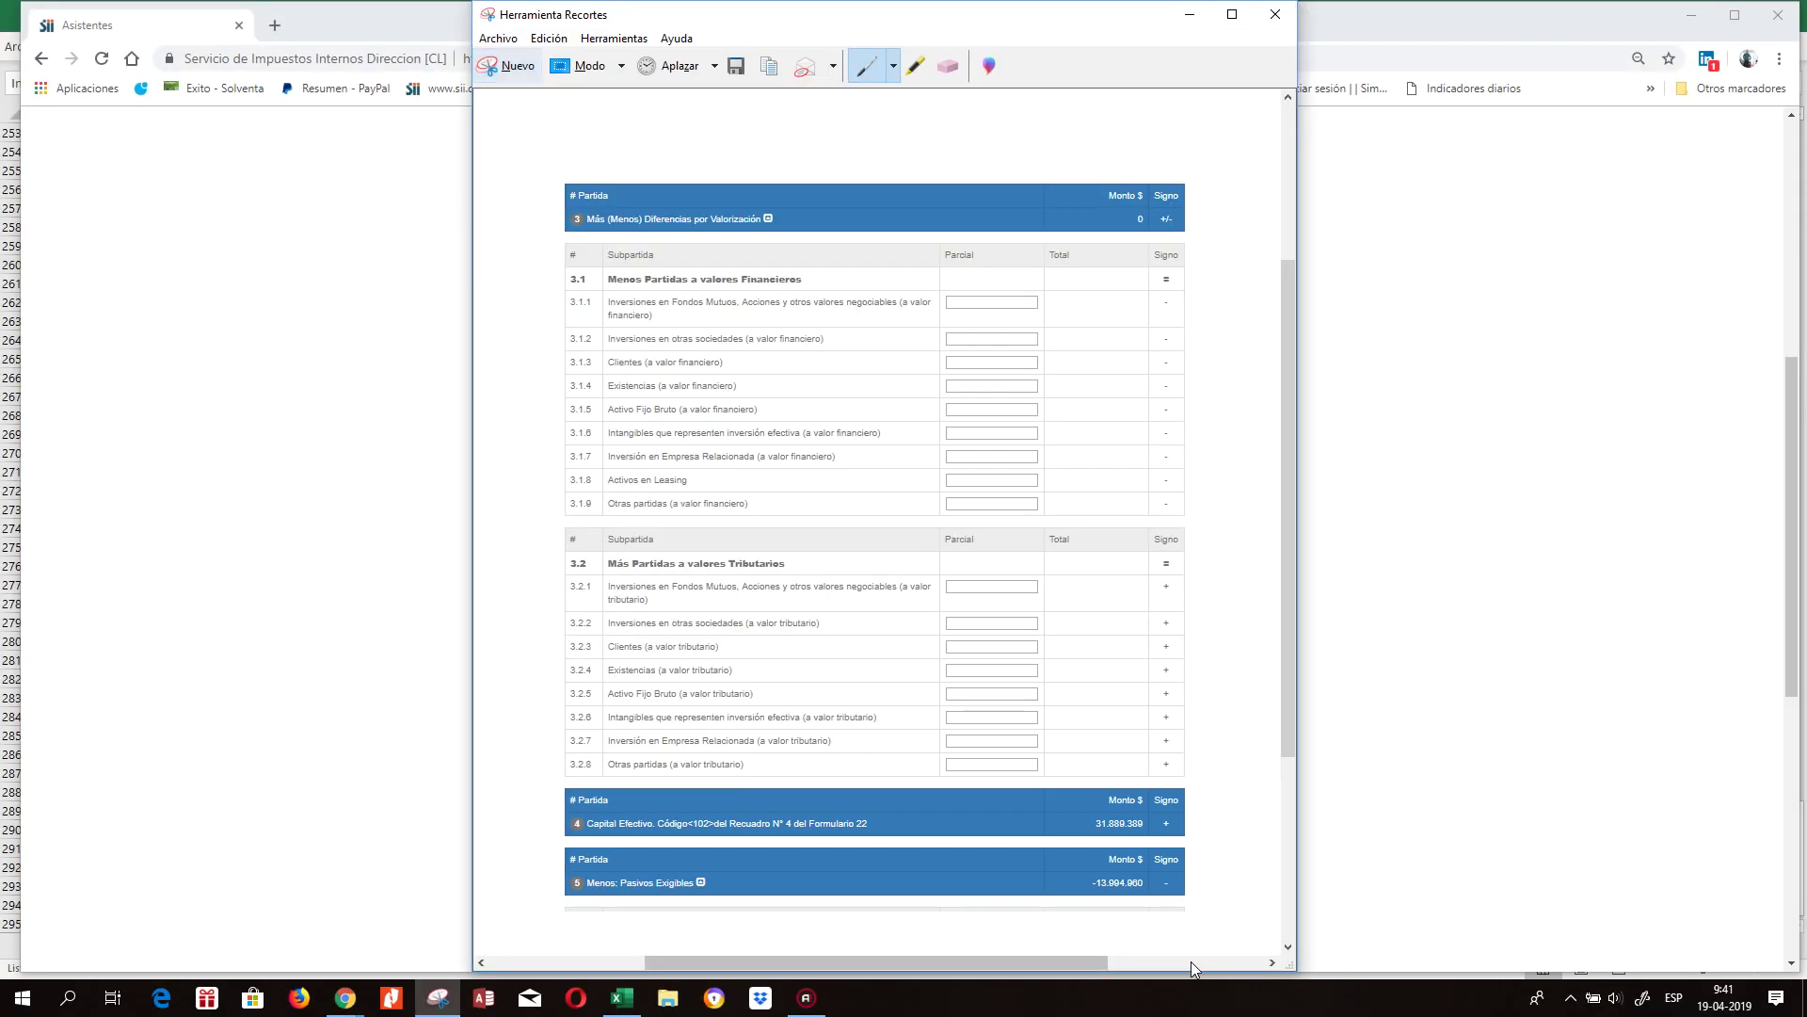
{"action": "left_click", "coordinate": [1290, 19]}
{"action": "left_click", "coordinate": [976, 506]}
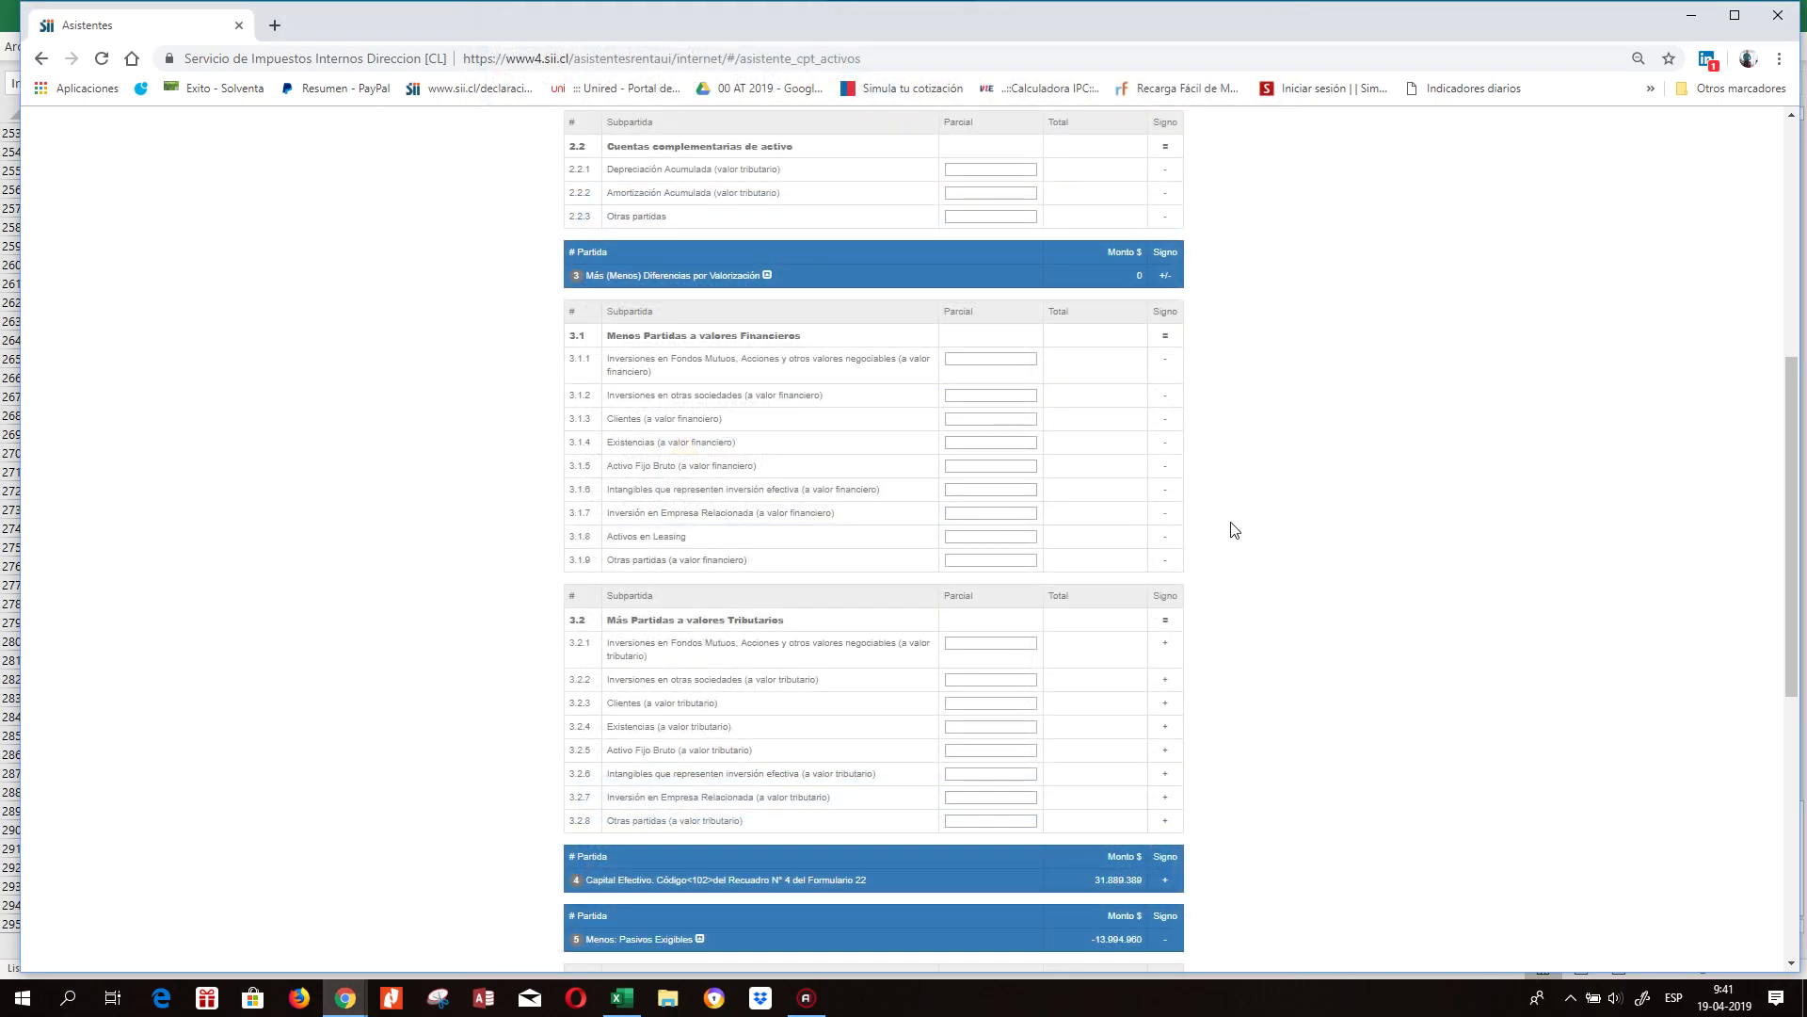
Capture the Activos form from section 3 through the Capital Propio Tributario row with Herramienta Recortes and copy the snip.
{"action": "left_click_drag", "start_coordinate": [1793, 474], "coordinate": [1796, 525]}
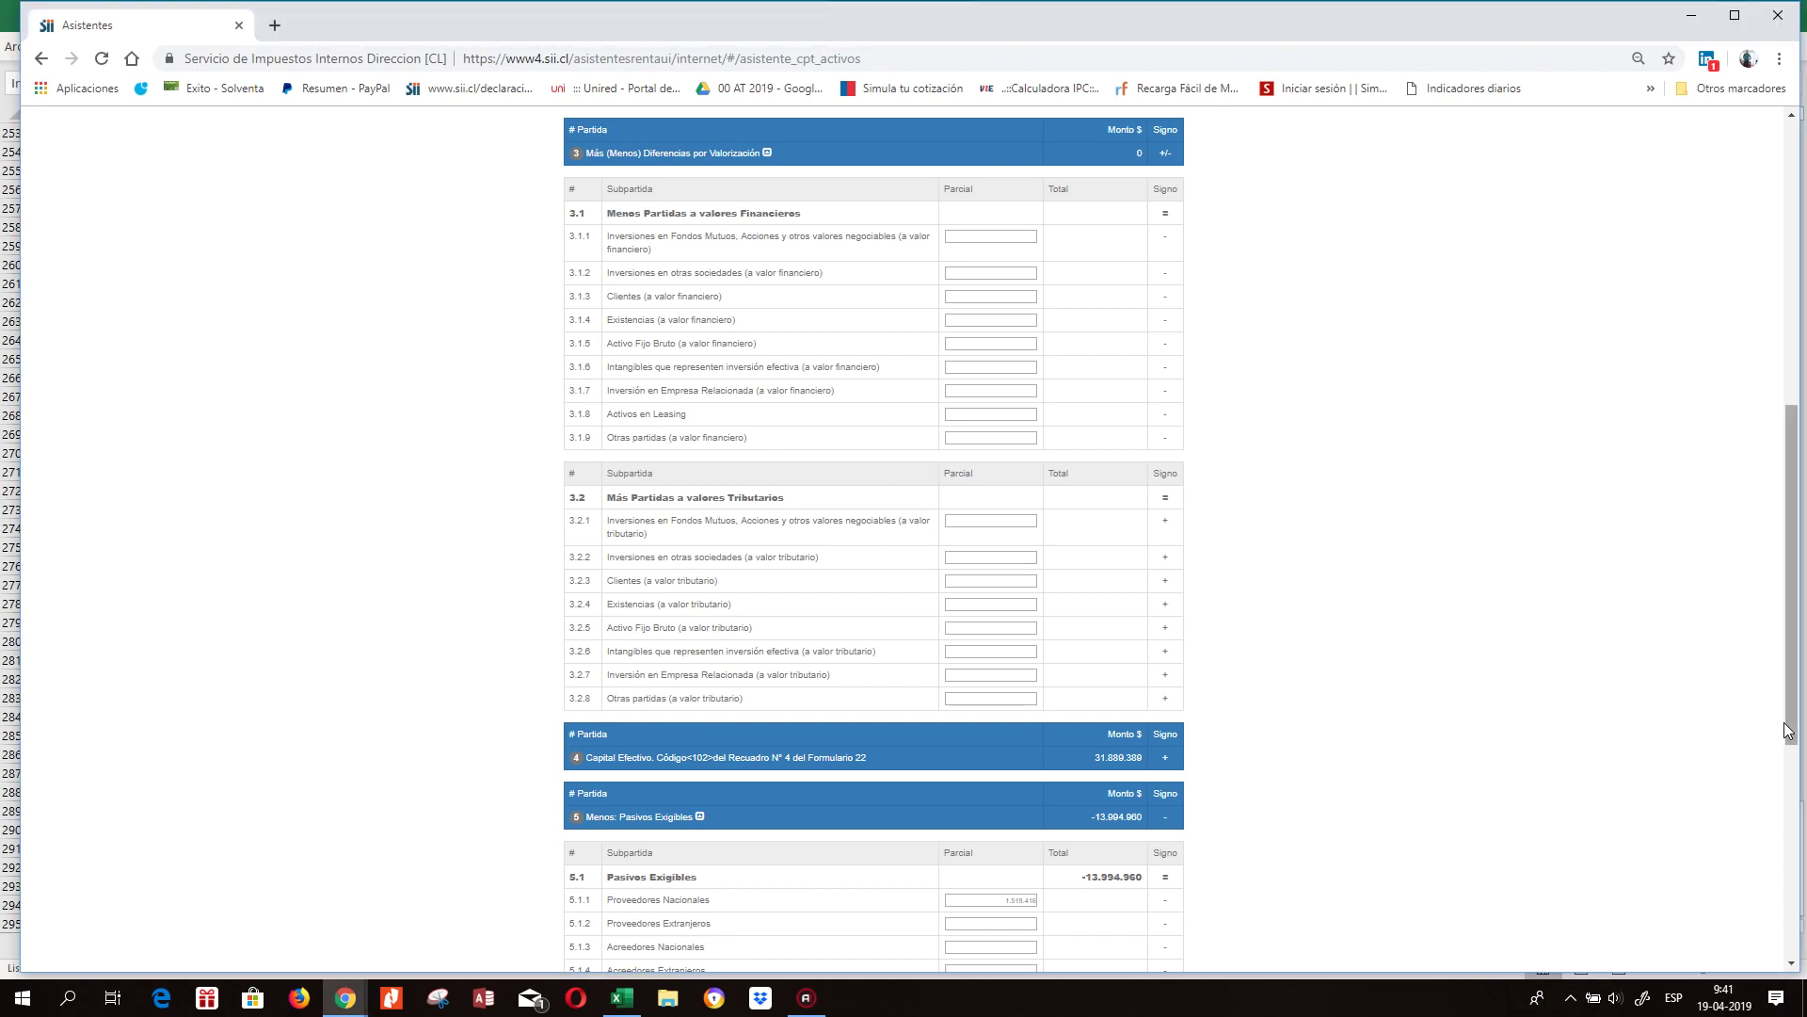
{"action": "scroll", "coordinate": [1796, 737], "scroll_direction": "down", "scroll_amount": 1}
{"action": "scroll", "coordinate": [1070, 576], "scroll_direction": "down", "scroll_amount": 1}
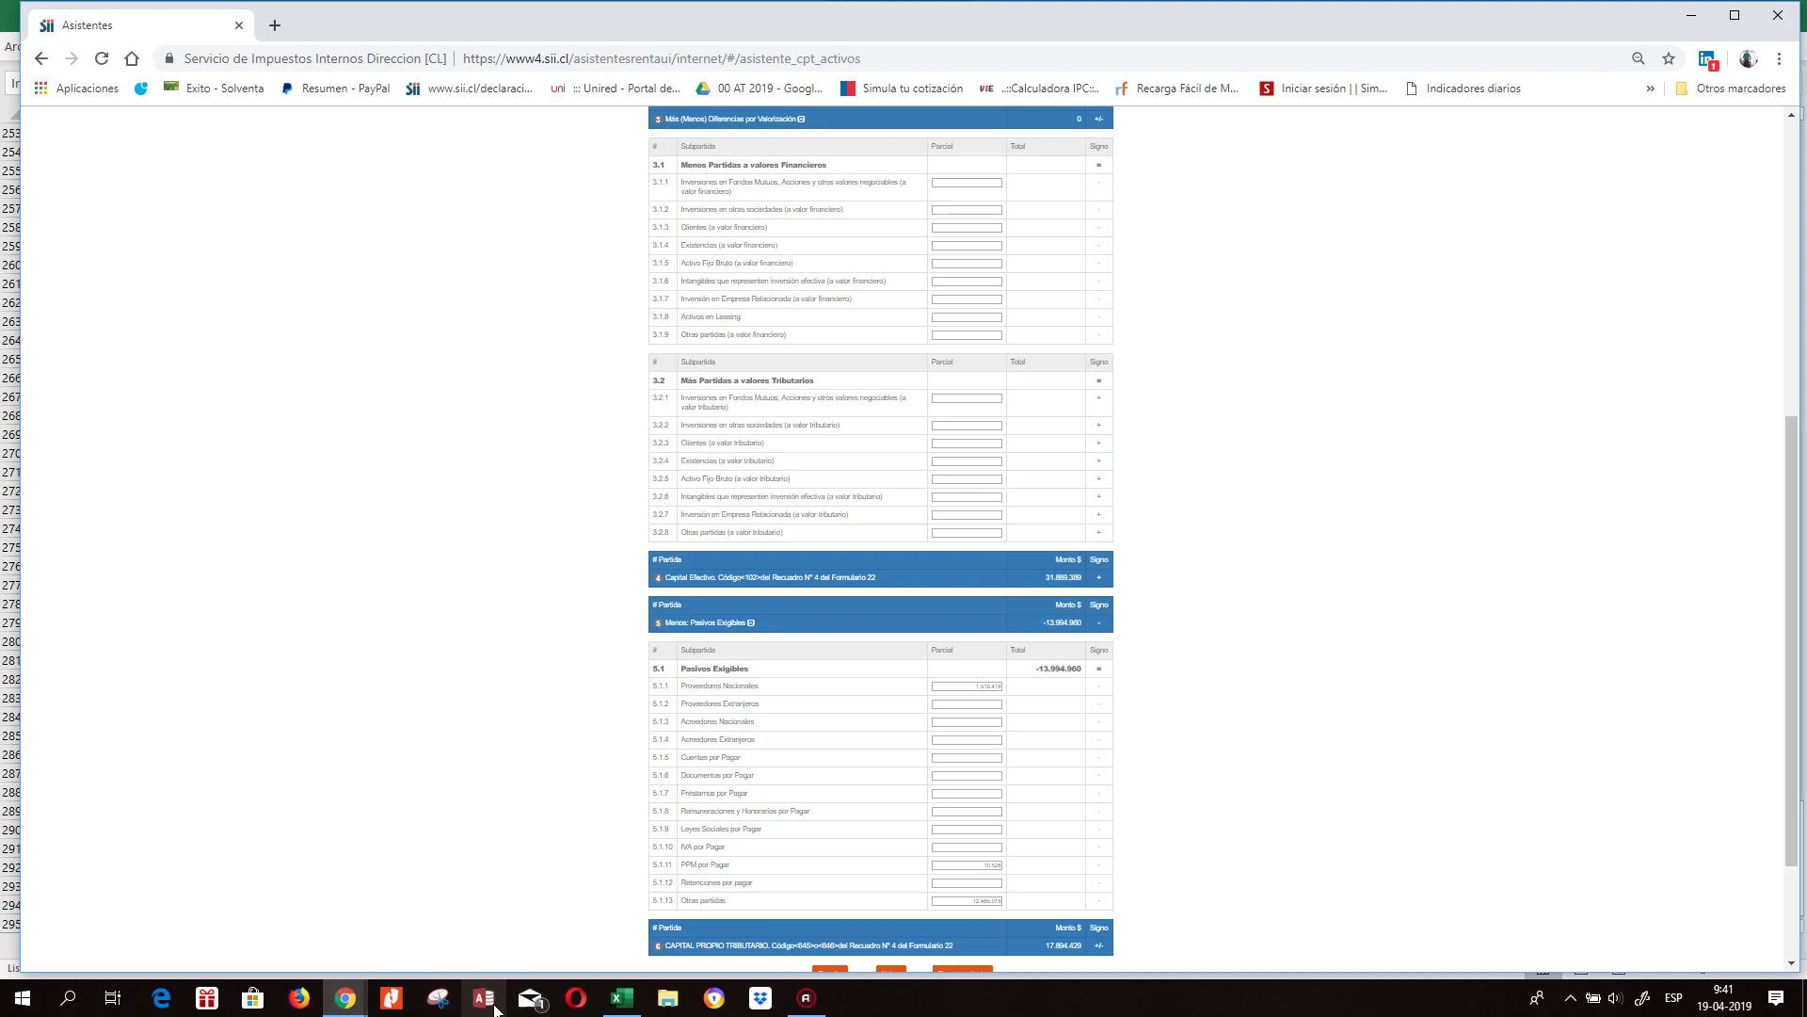
{"action": "left_click", "coordinate": [456, 1007]}
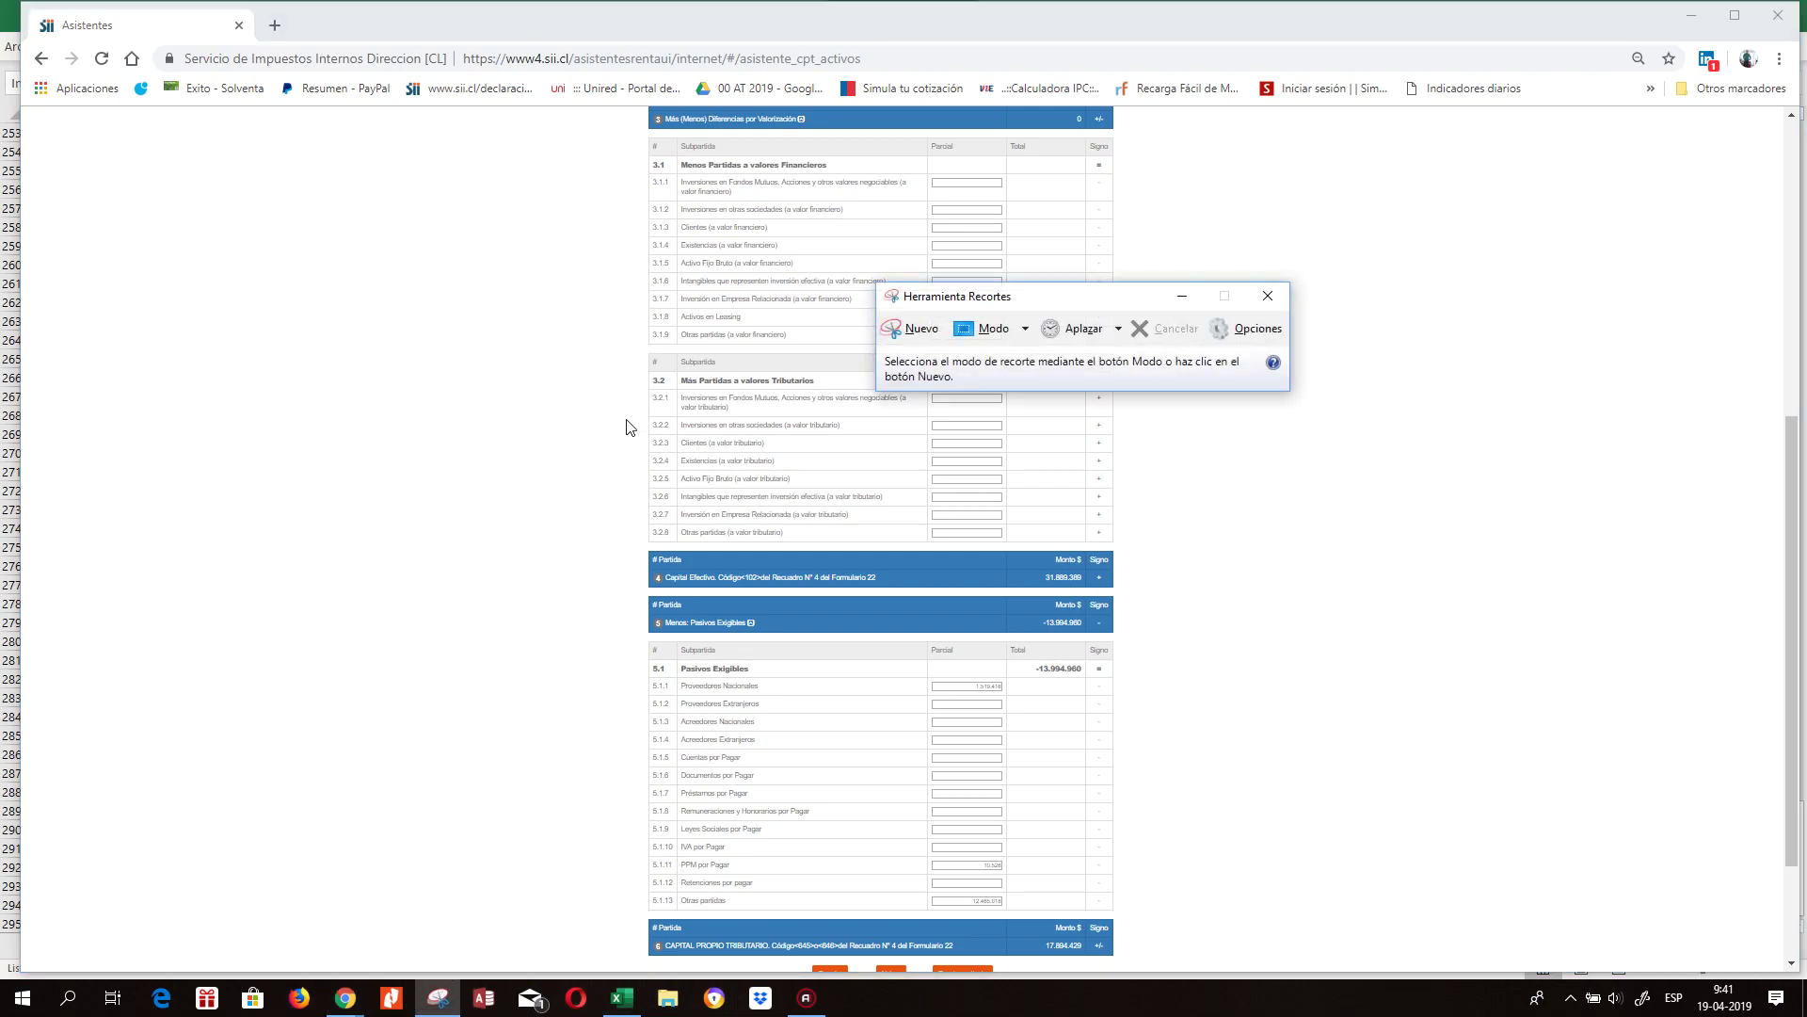
{"action": "left_click", "coordinate": [927, 331]}
{"action": "left_click_drag", "start_coordinate": [627, 111], "coordinate": [1135, 961]}
{"action": "left_click", "coordinate": [615, 37]}
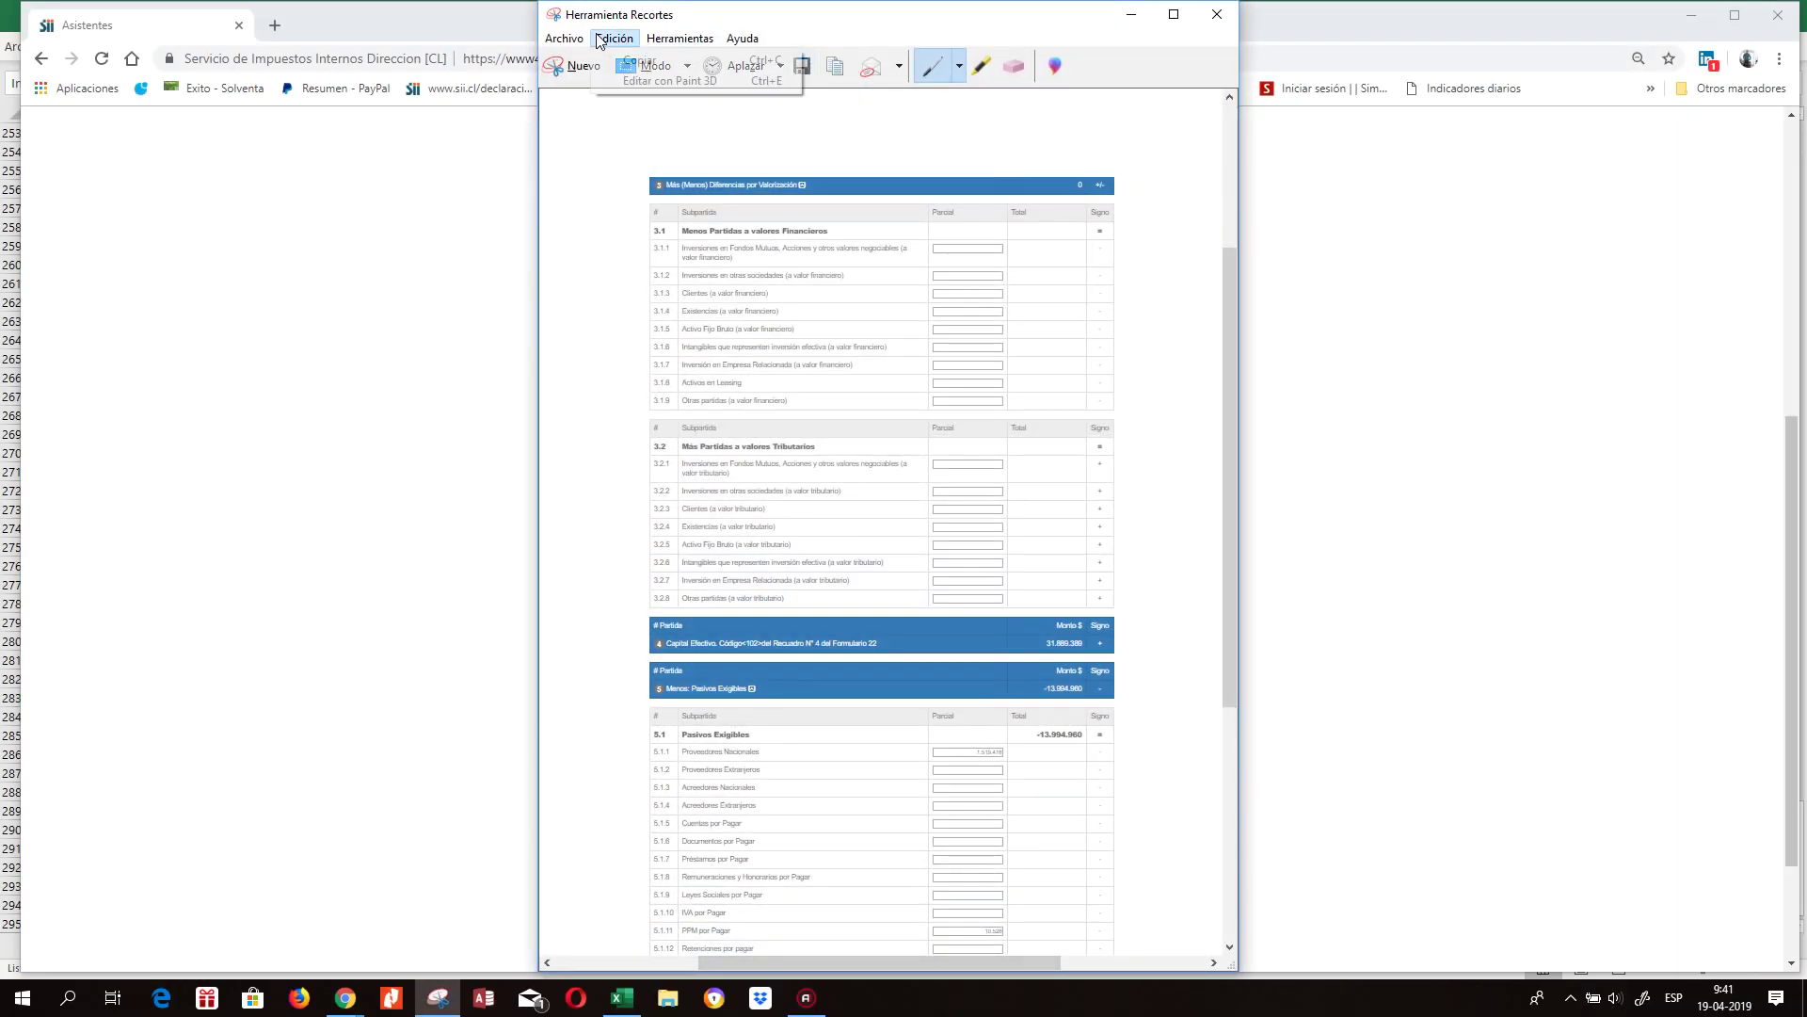
{"action": "left_click", "coordinate": [633, 63]}
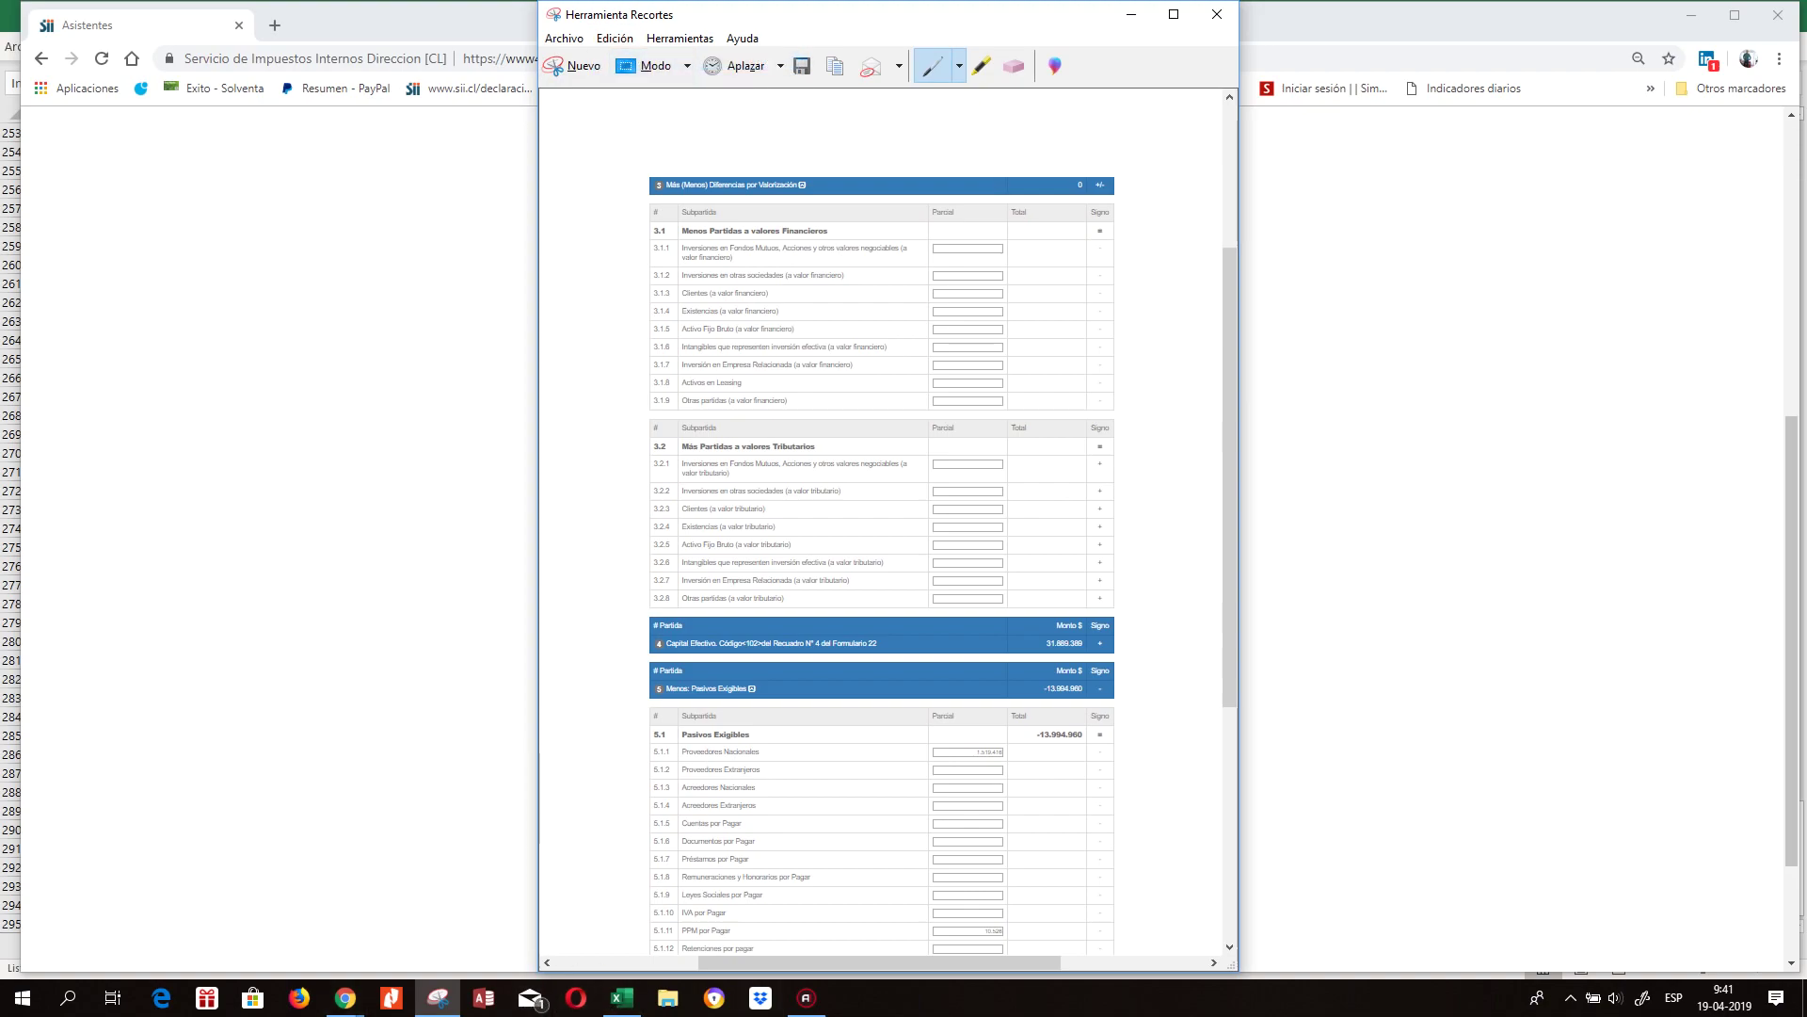
{"action": "scroll", "coordinate": [884, 546], "scroll_direction": "down", "scroll_amount": 1}
{"action": "scroll", "coordinate": [884, 546], "scroll_direction": "down", "scroll_amount": 2}
{"action": "scroll", "coordinate": [885, 546], "scroll_direction": "up", "scroll_amount": 3}
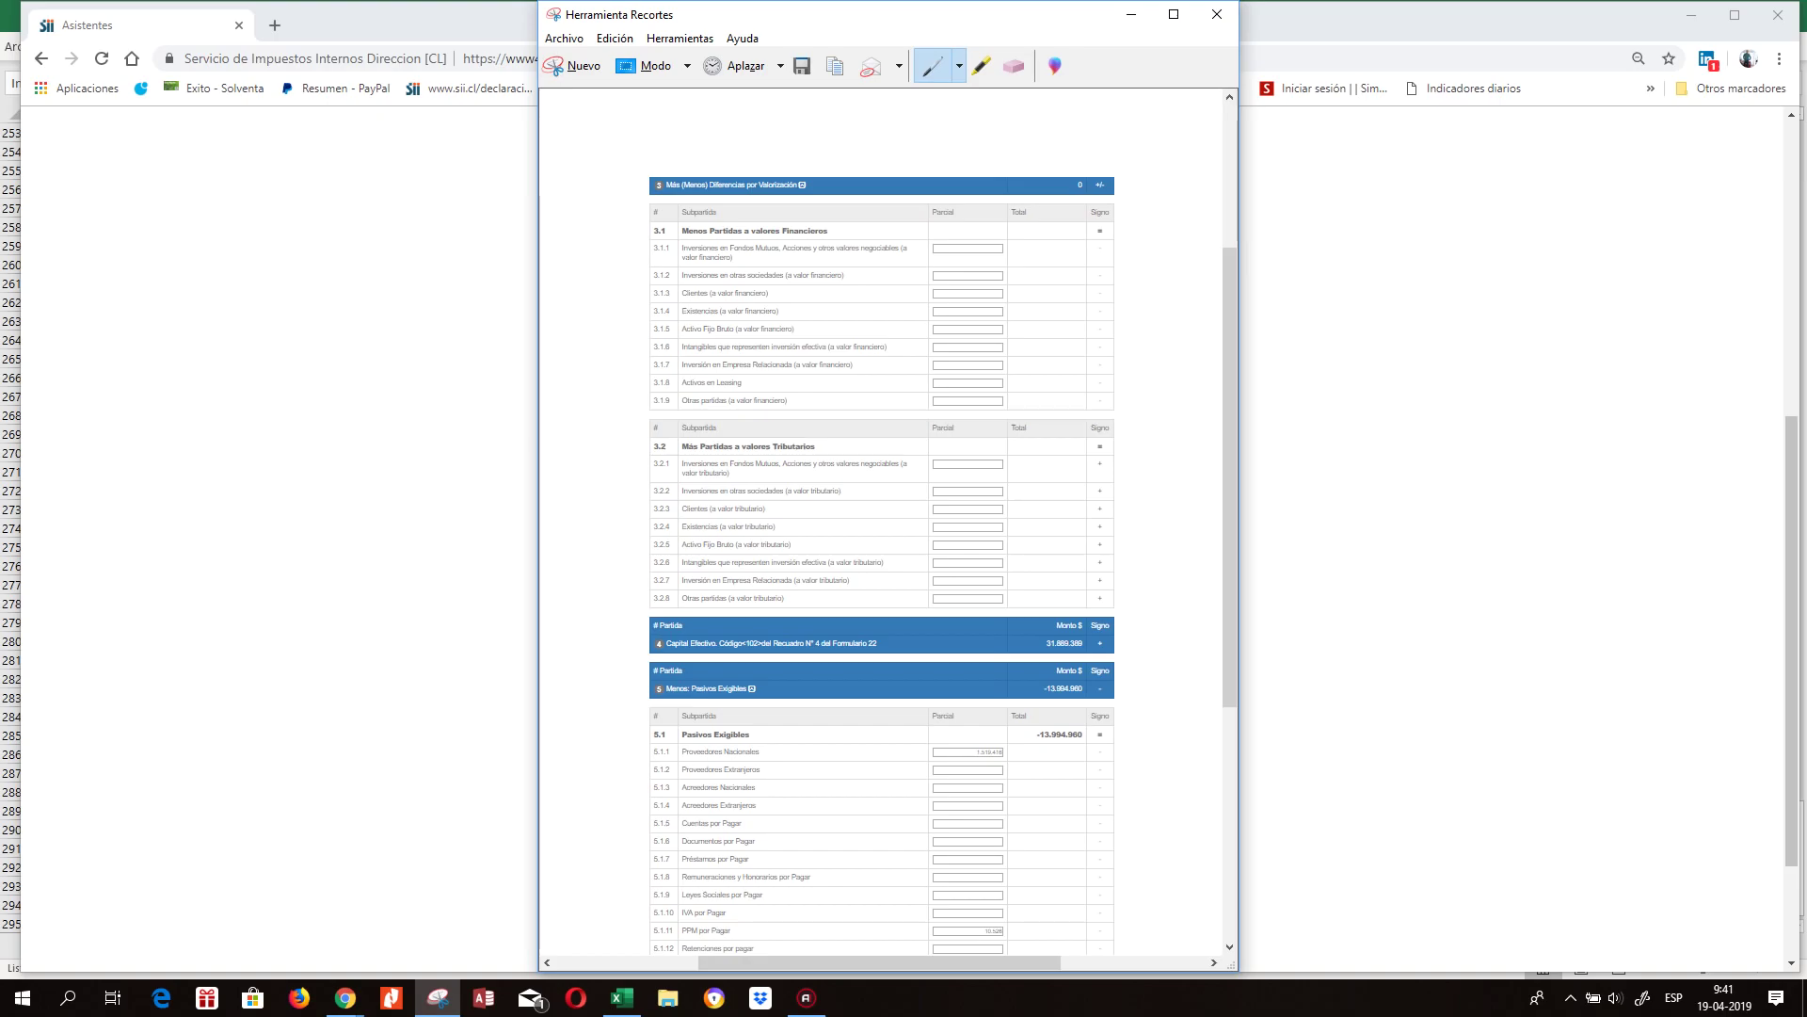
{"action": "left_click", "coordinate": [617, 38]}
{"action": "left_click", "coordinate": [629, 60]}
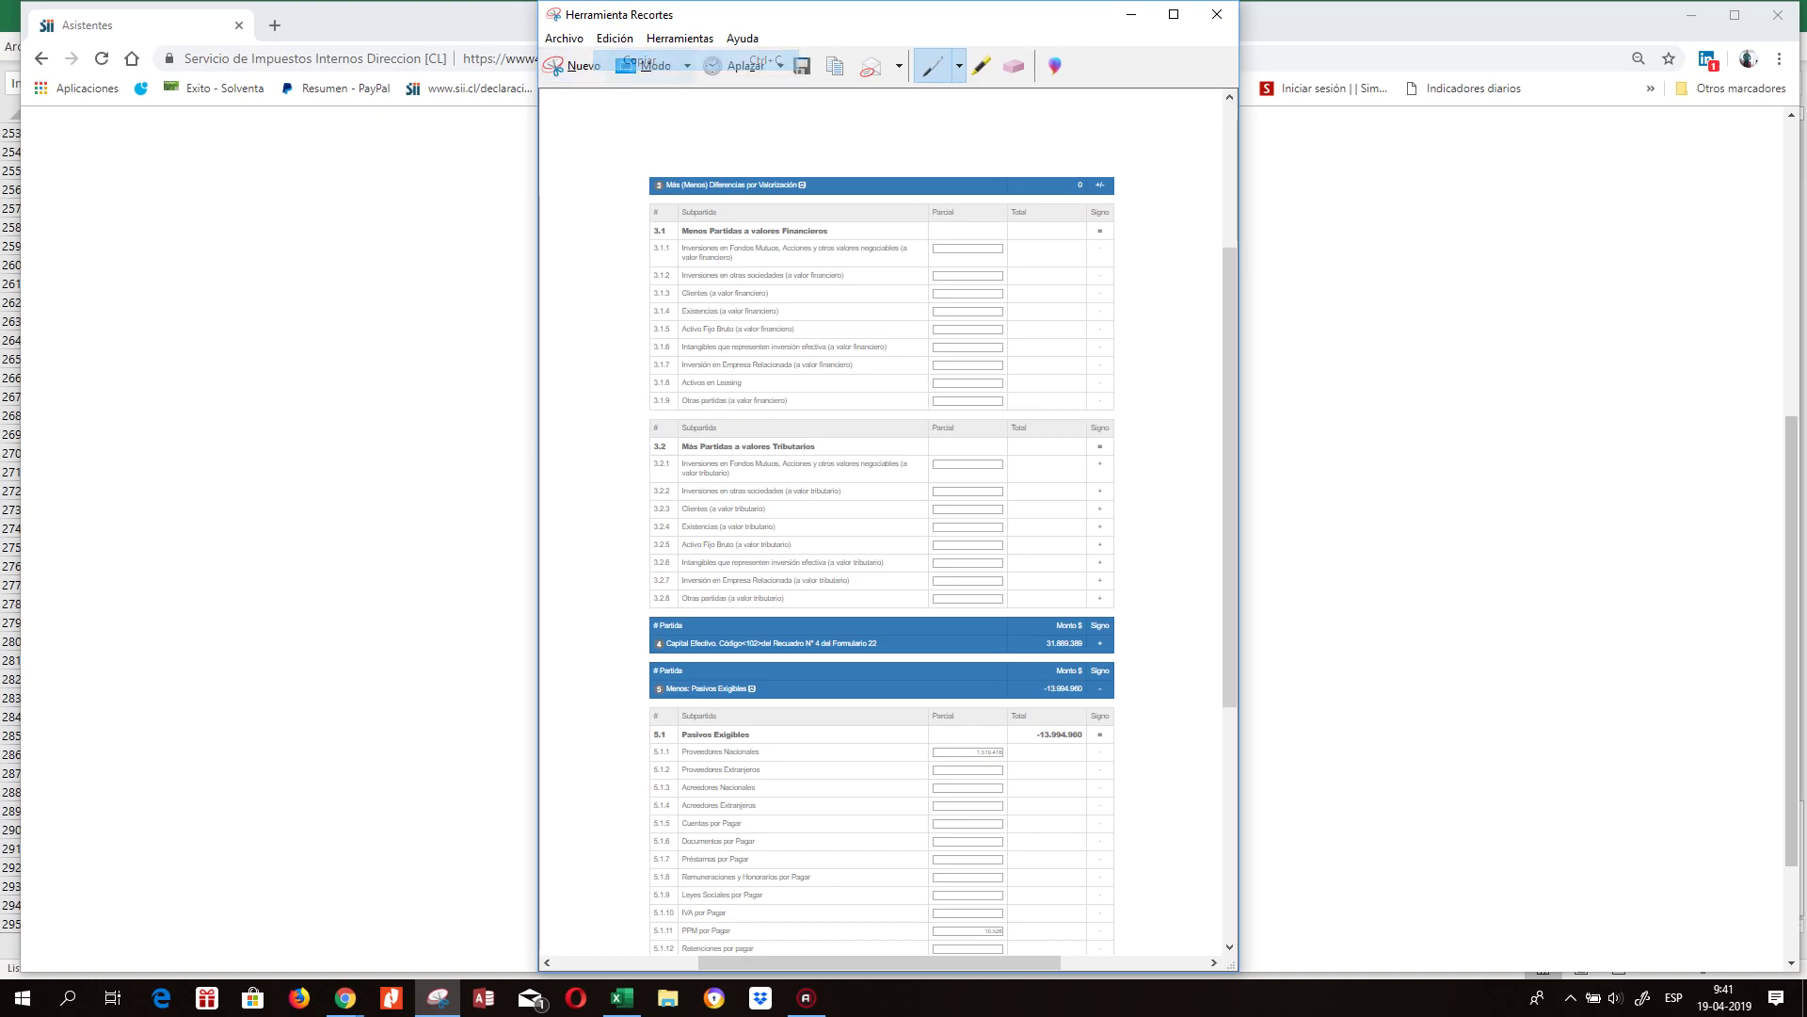
Delete the earlier Activos form capture on the Excel sheet Hoja5 and paste the new snip at Q257 instead.
{"action": "left_click", "coordinate": [621, 998]}
{"action": "key", "text": "ctrl+v"}
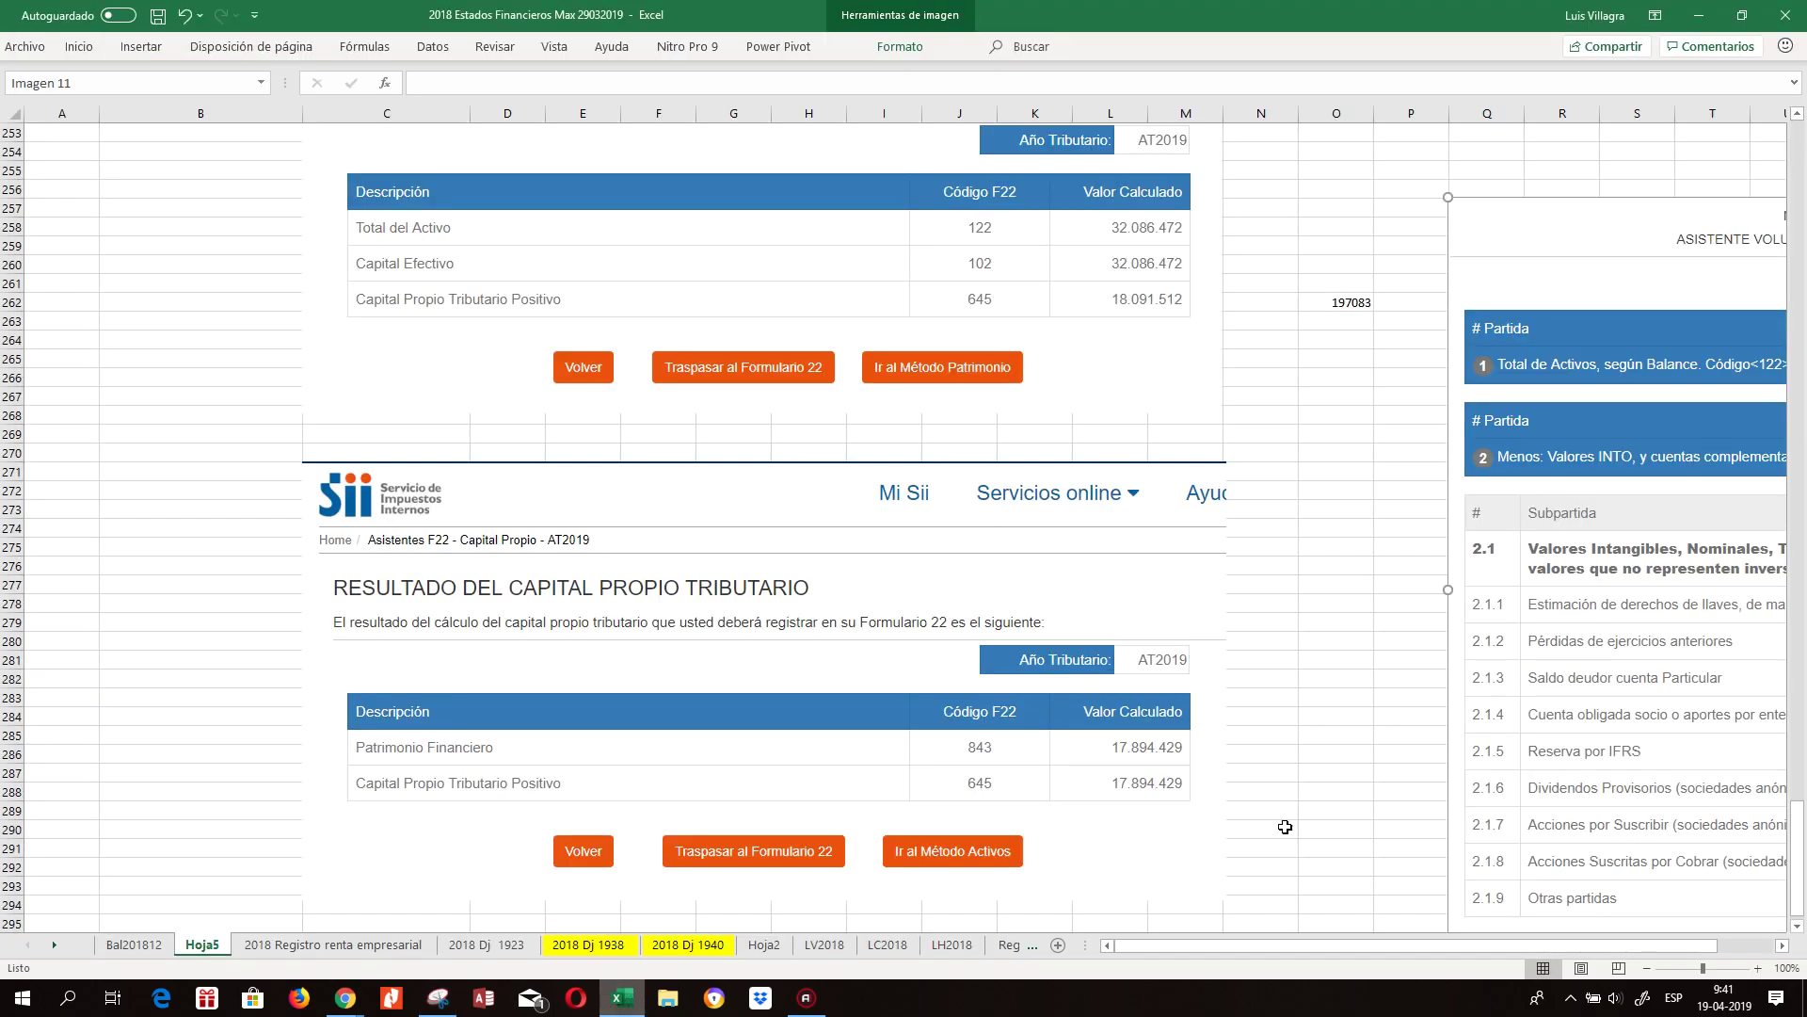
{"action": "key", "text": "Delete"}
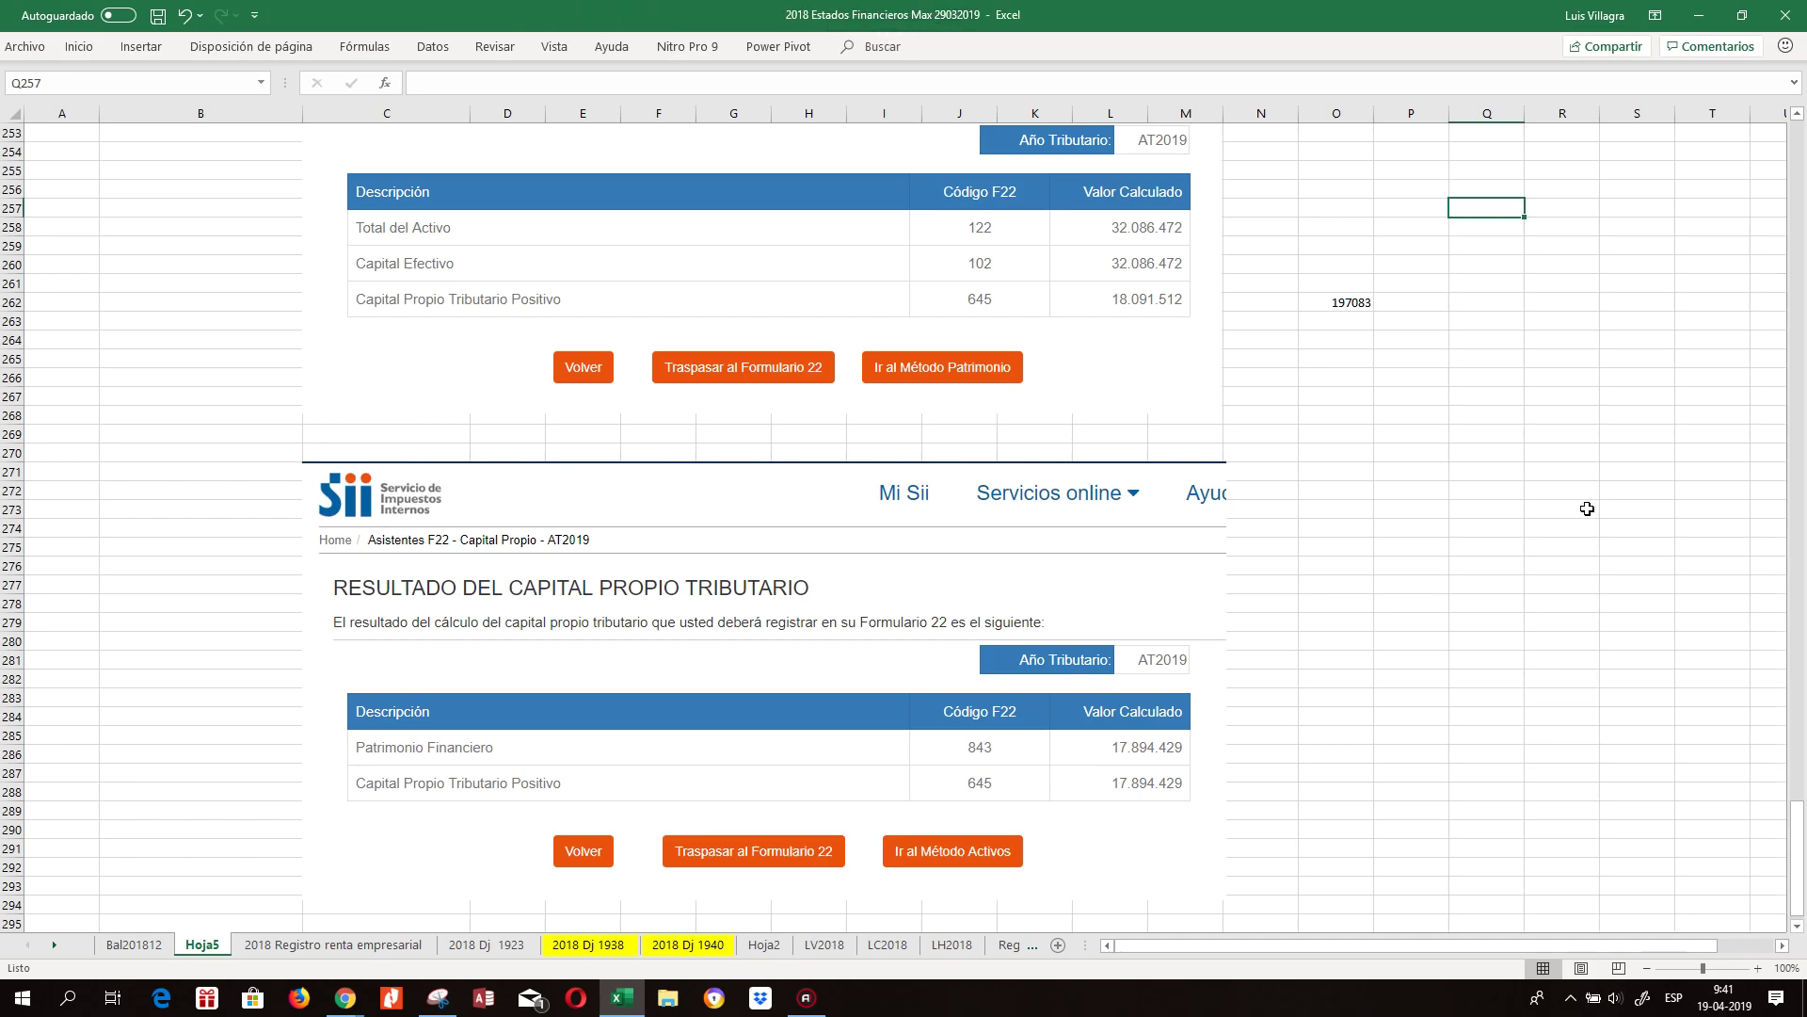
{"action": "right_click", "coordinate": [1479, 230]}
{"action": "left_click", "coordinate": [1517, 305]}
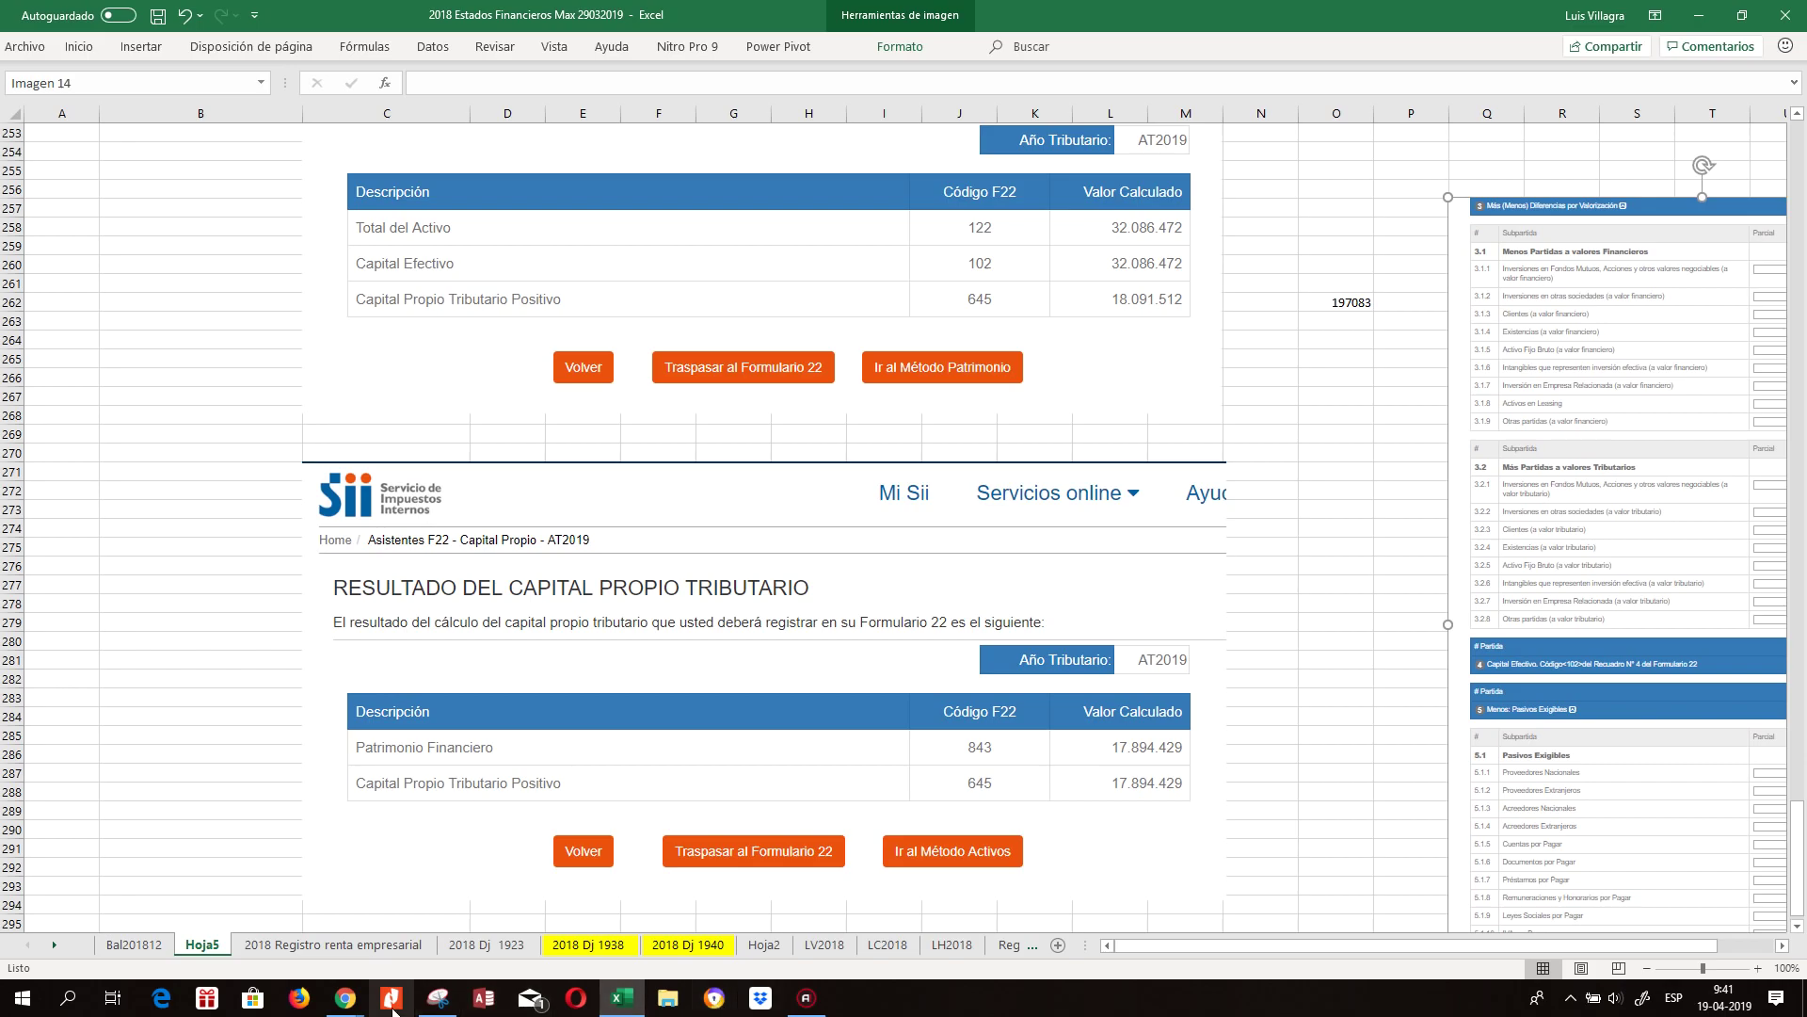
Capture the Activos form in Chrome from its page header through section 2.2 with Herramienta Recortes and copy the snip.
{"action": "mouse_move", "coordinate": [346, 1005]}
{"action": "left_click", "coordinate": [422, 928]}
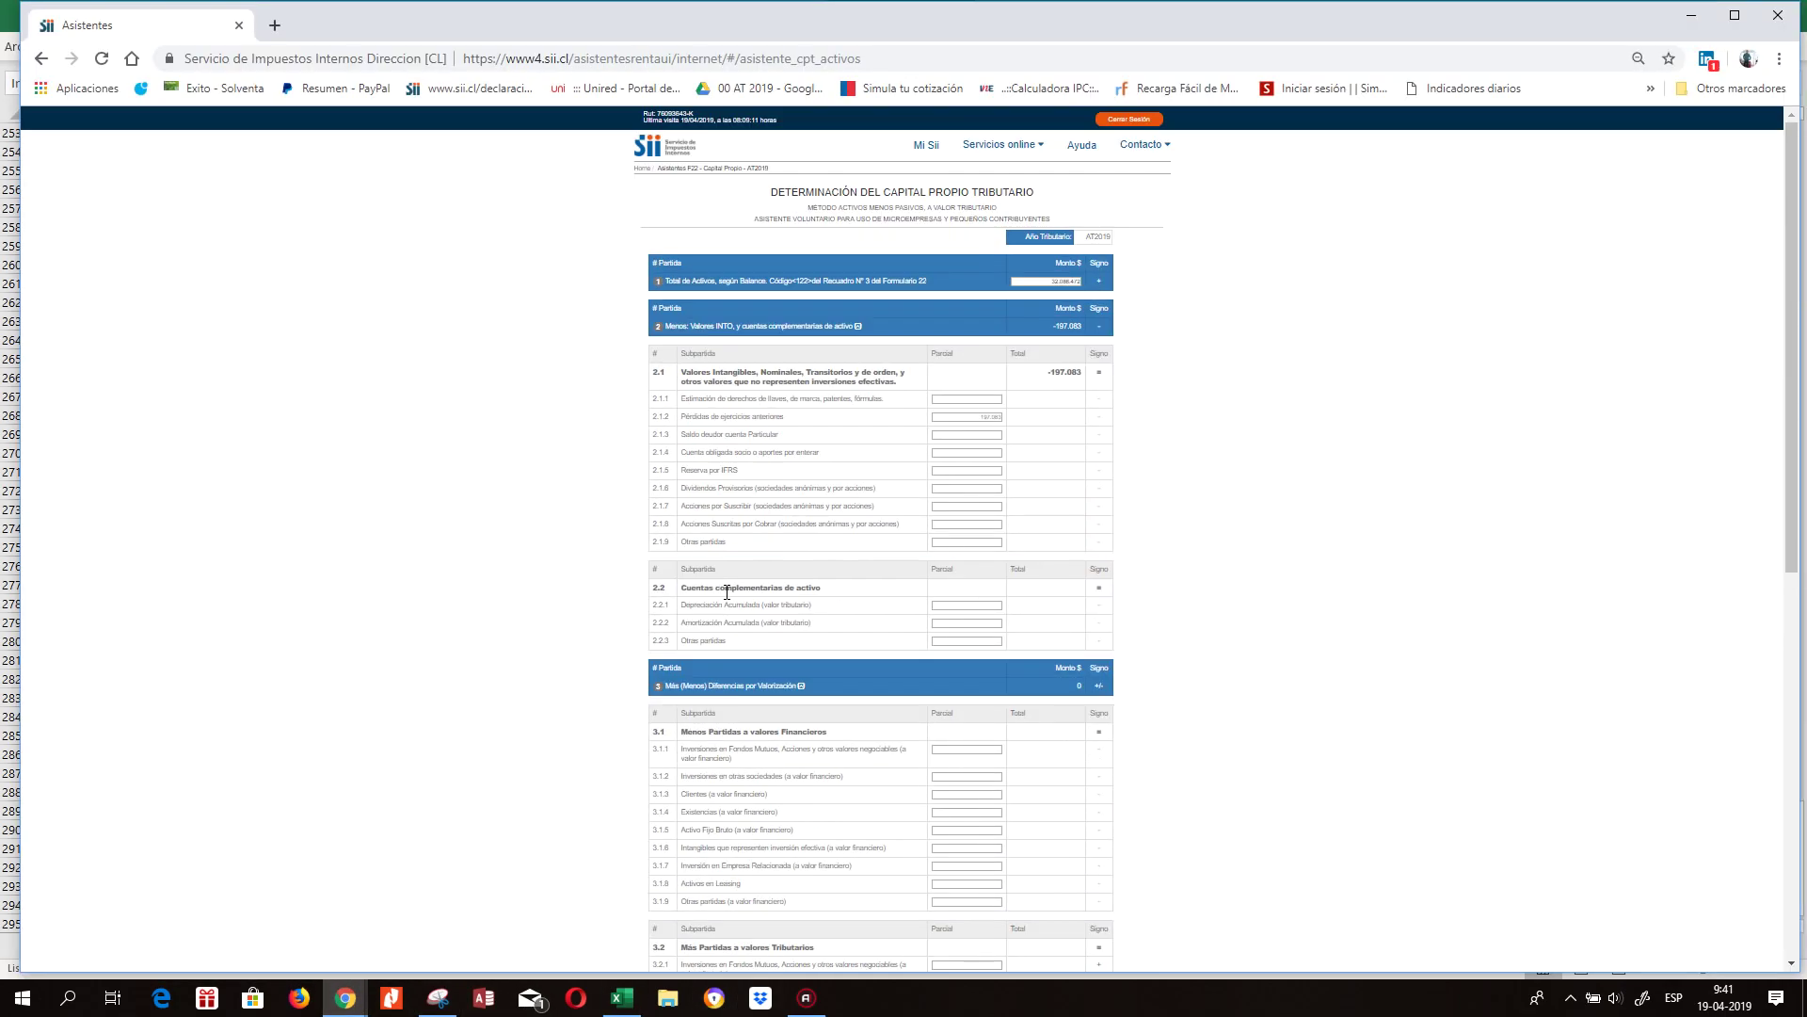
{"action": "left_click", "coordinate": [438, 997]}
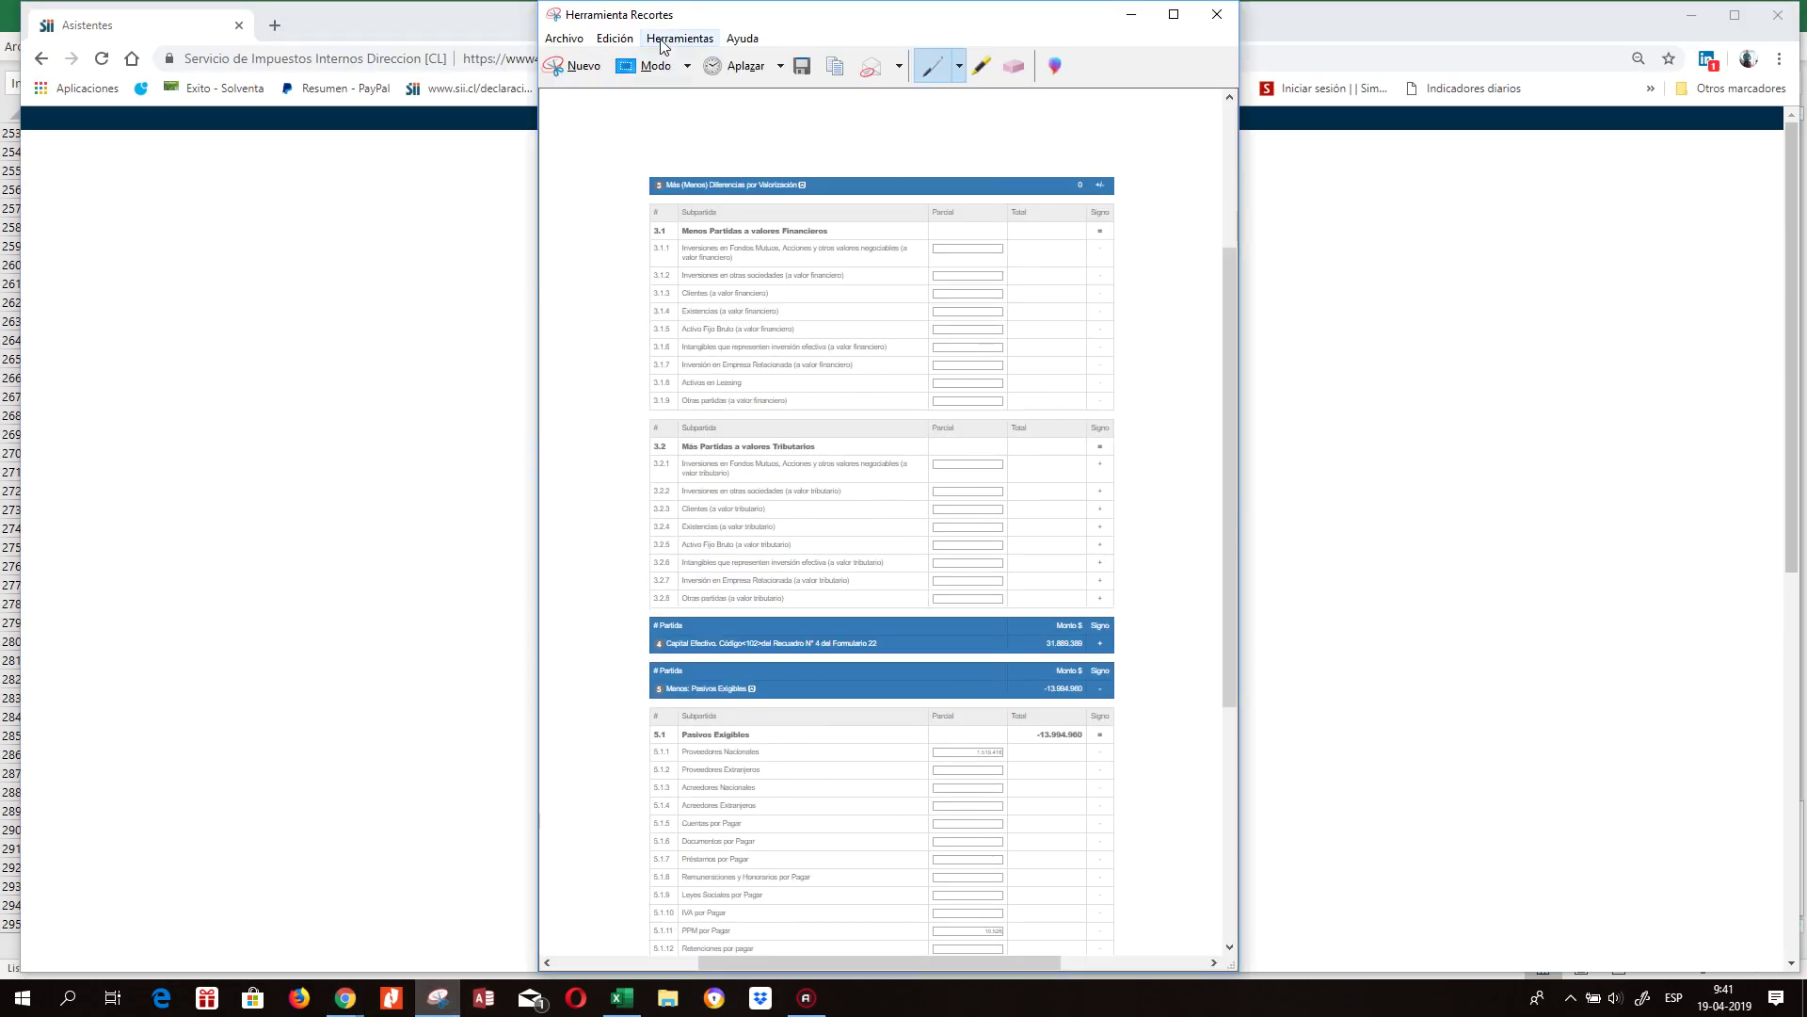
{"action": "left_click", "coordinate": [562, 68]}
{"action": "left_click_drag", "start_coordinate": [623, 110], "coordinate": [1133, 658]}
{"action": "left_click", "coordinate": [627, 42]}
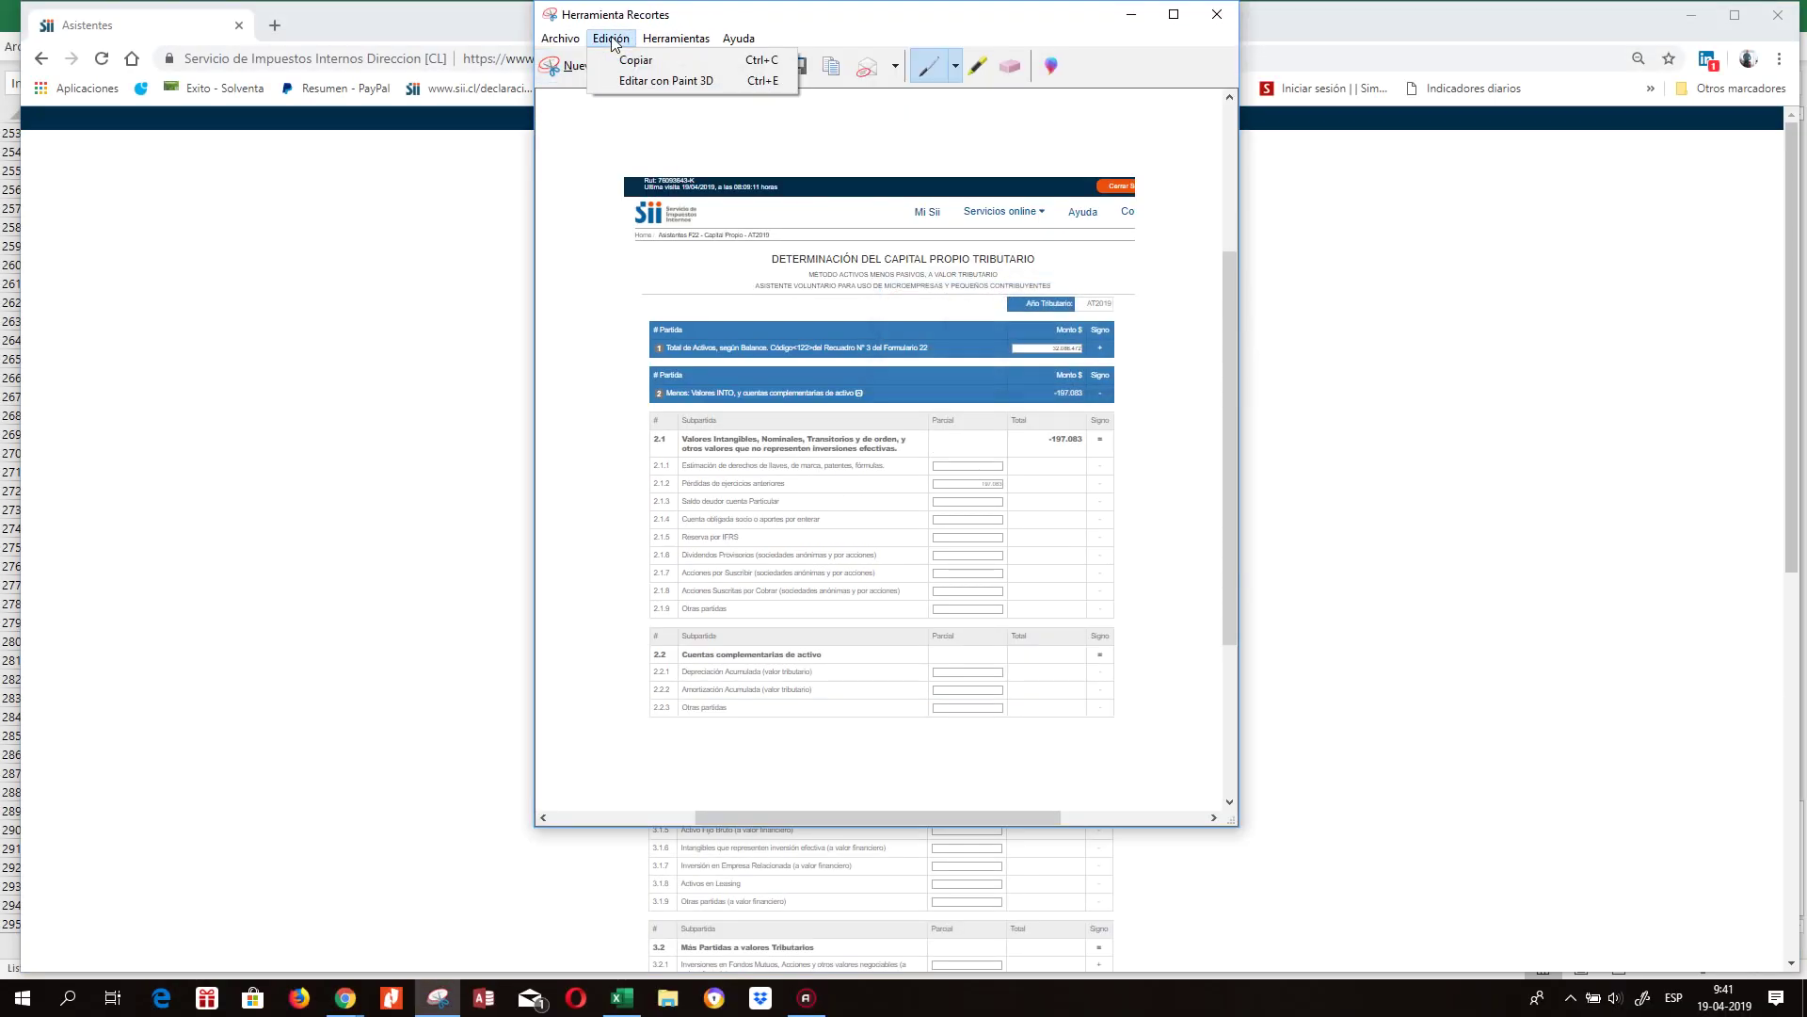
{"action": "left_click", "coordinate": [623, 57]}
On Hoja5 in Excel, move the section 3 capture down, paste the header capture at Q253 and align the two images vertically.
{"action": "left_click", "coordinate": [622, 998]}
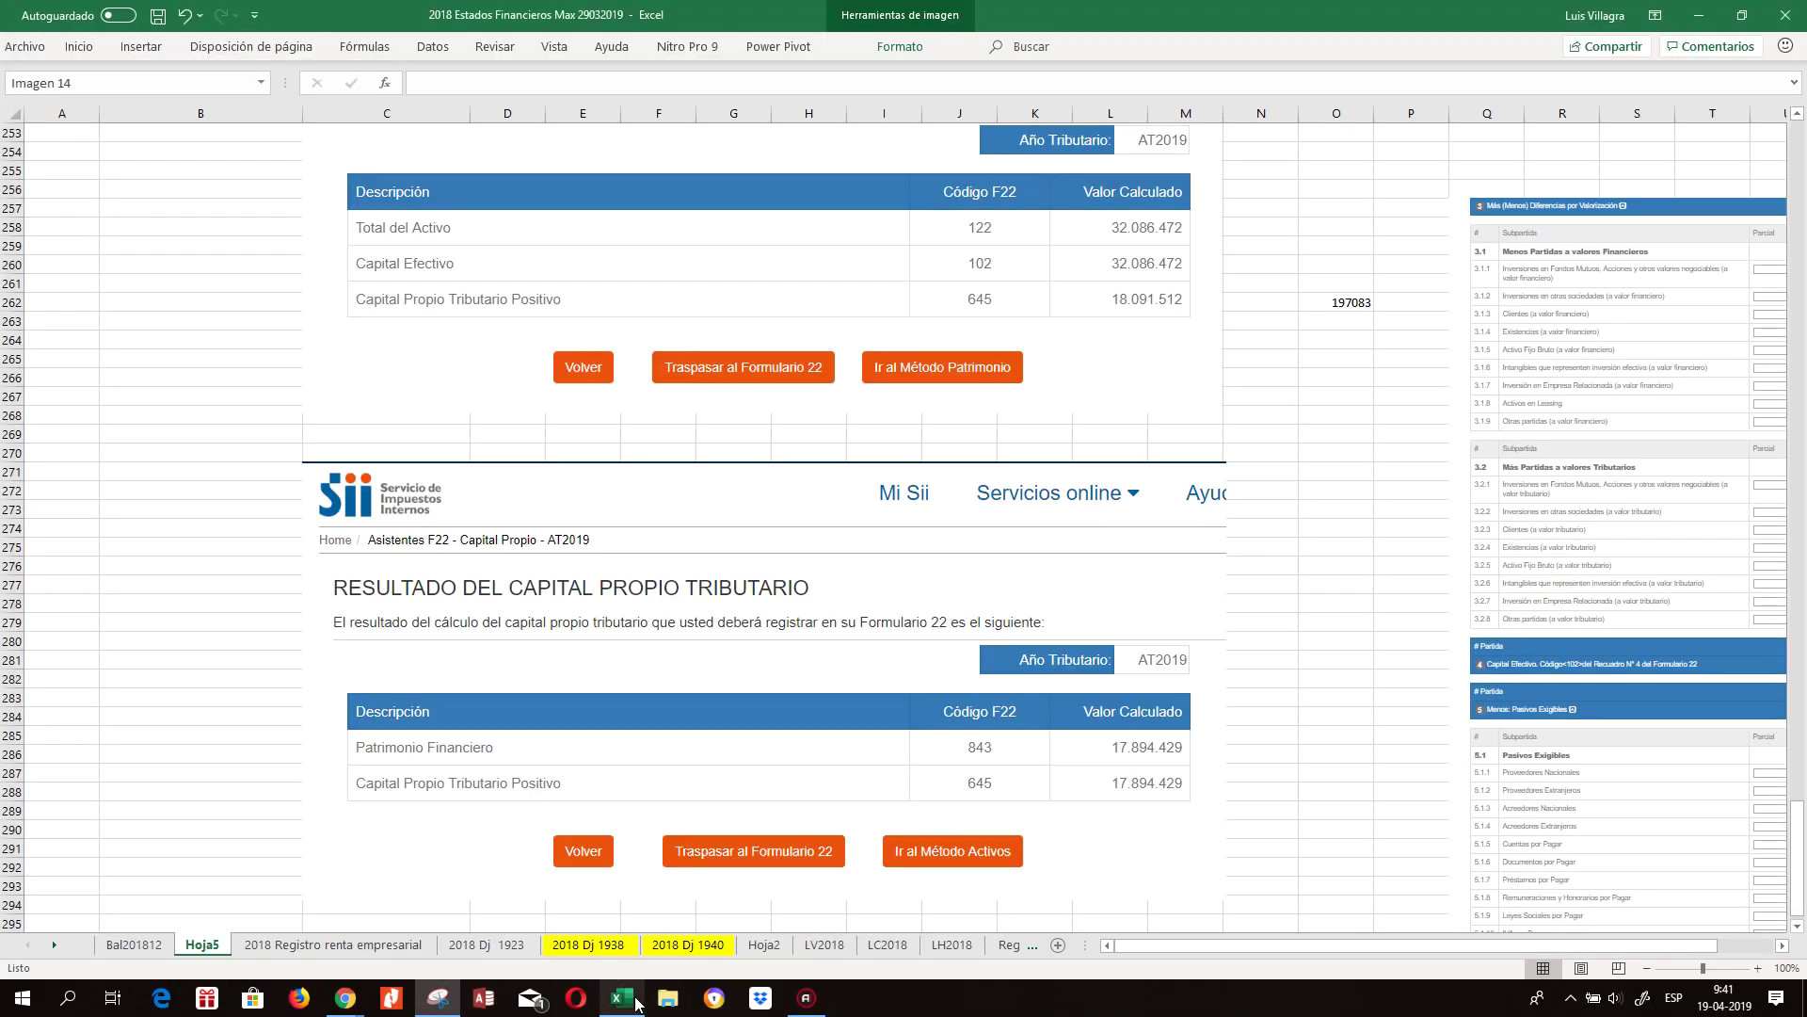
{"action": "left_click_drag", "start_coordinate": [1521, 327], "coordinate": [1517, 854]}
{"action": "right_click", "coordinate": [1461, 139]}
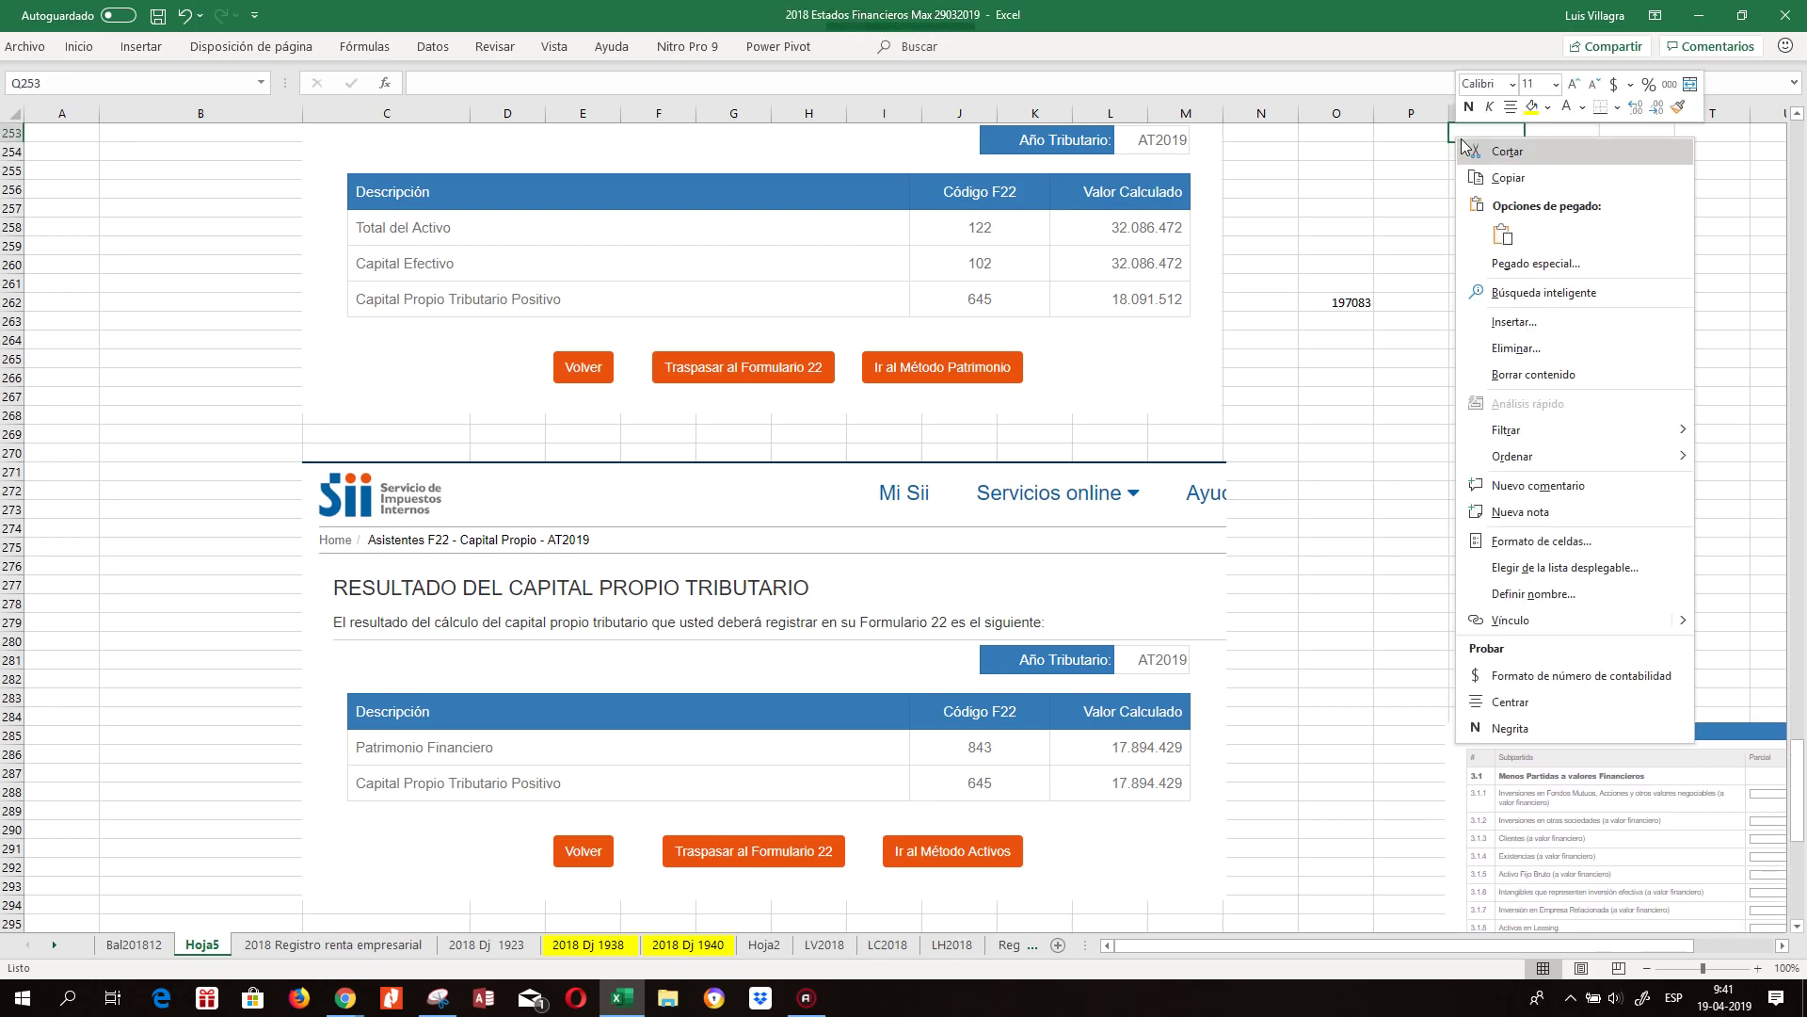
{"action": "left_click", "coordinate": [1502, 235]}
{"action": "mouse_move", "coordinate": [1550, 731]}
{"action": "left_mouse_down"}
{"action": "mouse_move", "coordinate": [1554, 670]}
{"action": "mouse_move", "coordinate": [1560, 715]}
{"action": "left_mouse_up"}
{"action": "left_click", "coordinate": [1400, 504]}
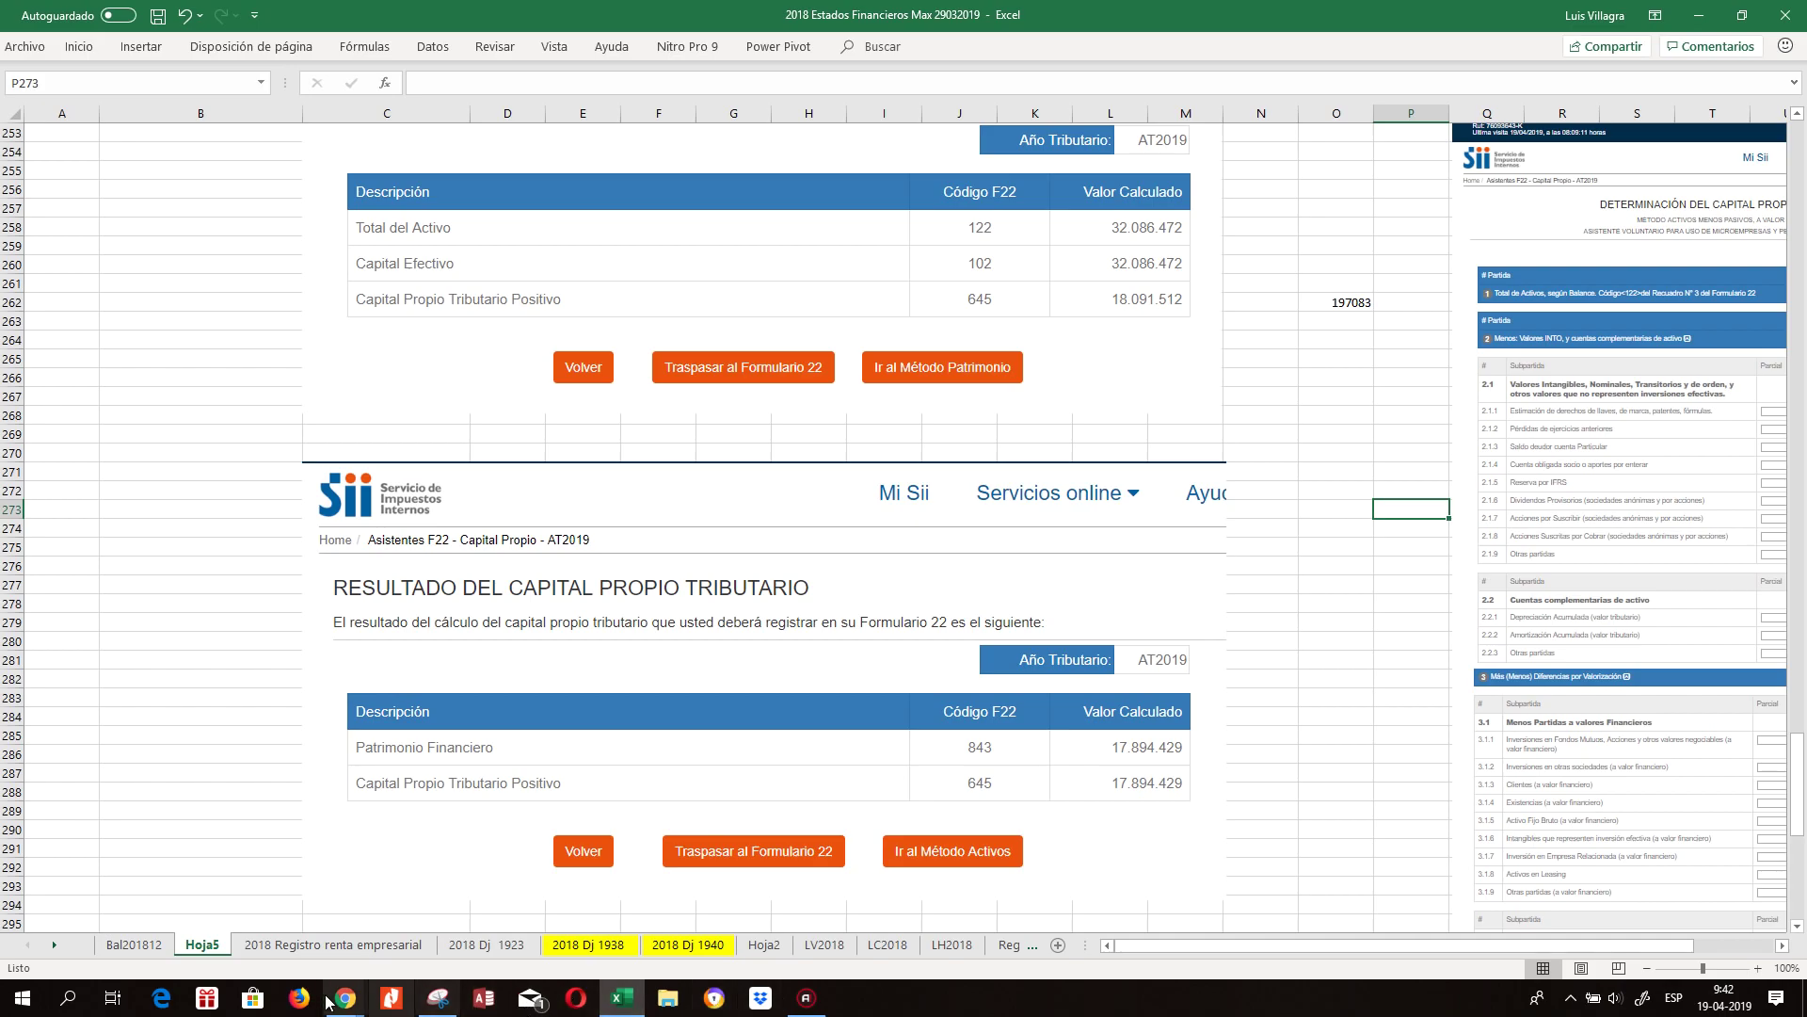
Finish the Activos calculation in Chrome, transfer the result to Formulario 22 and close the notice.
{"action": "mouse_move", "coordinate": [349, 998]}
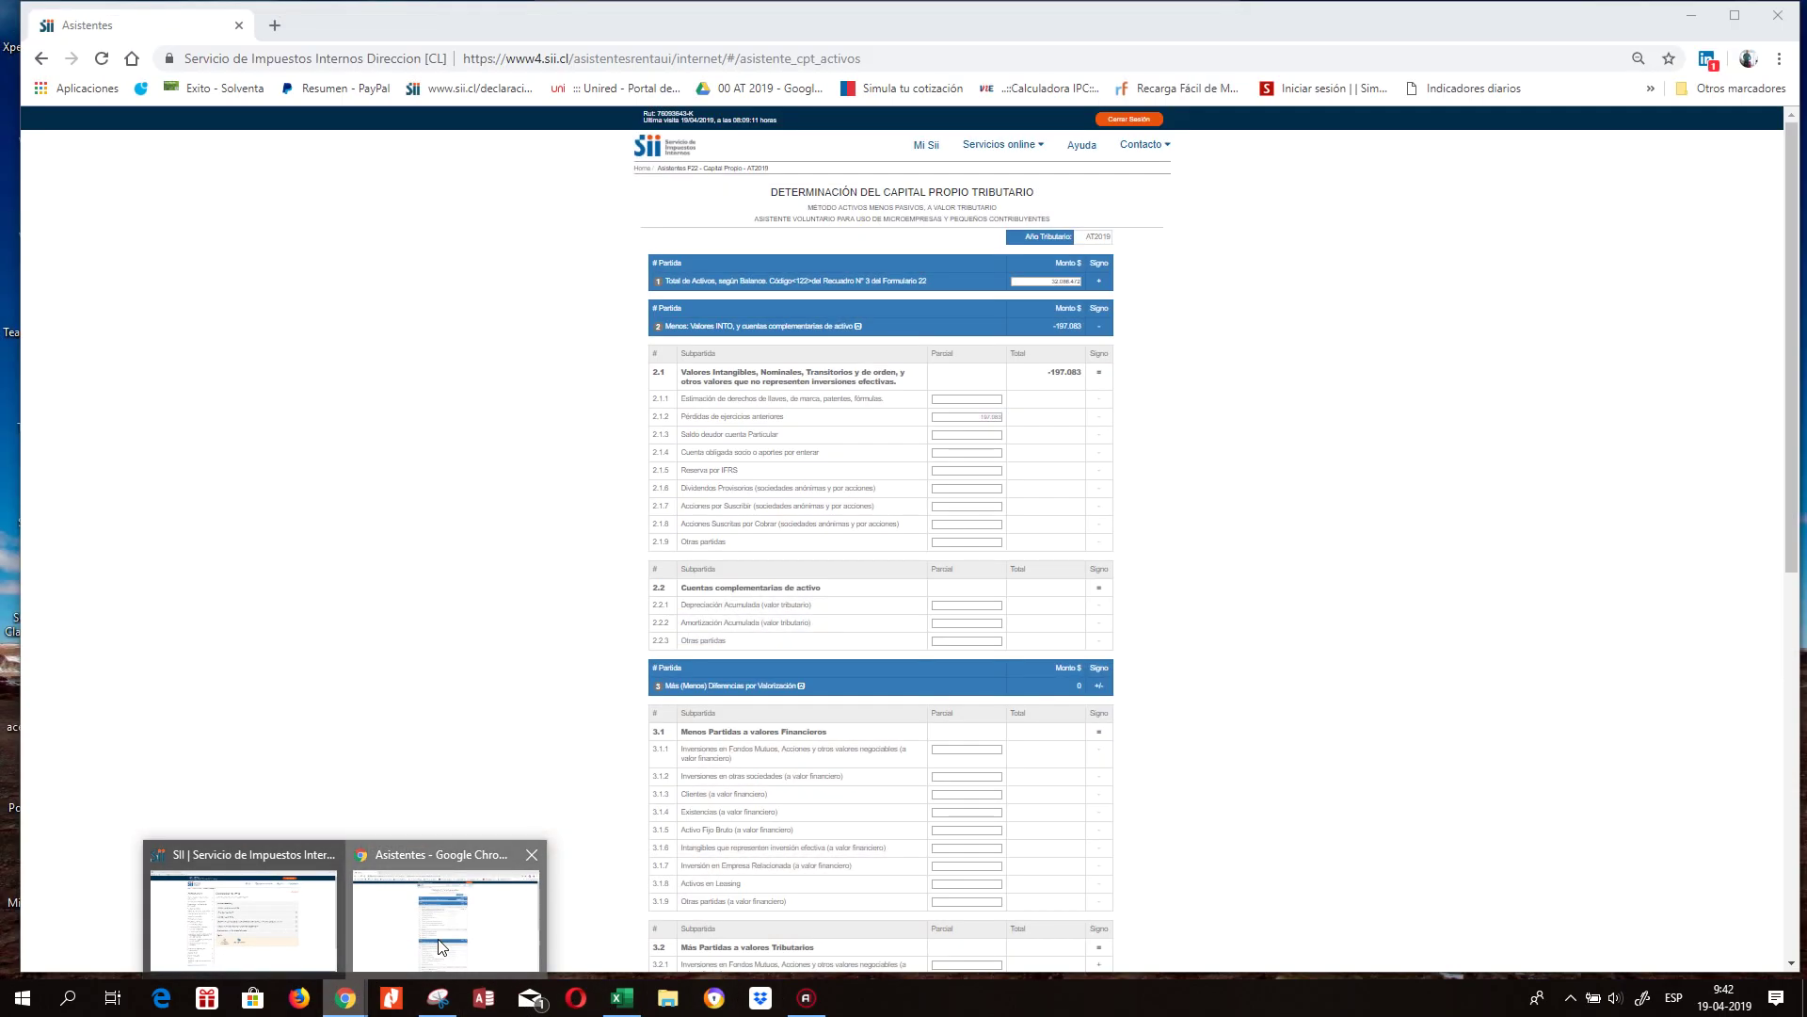
{"action": "left_click", "coordinate": [442, 951]}
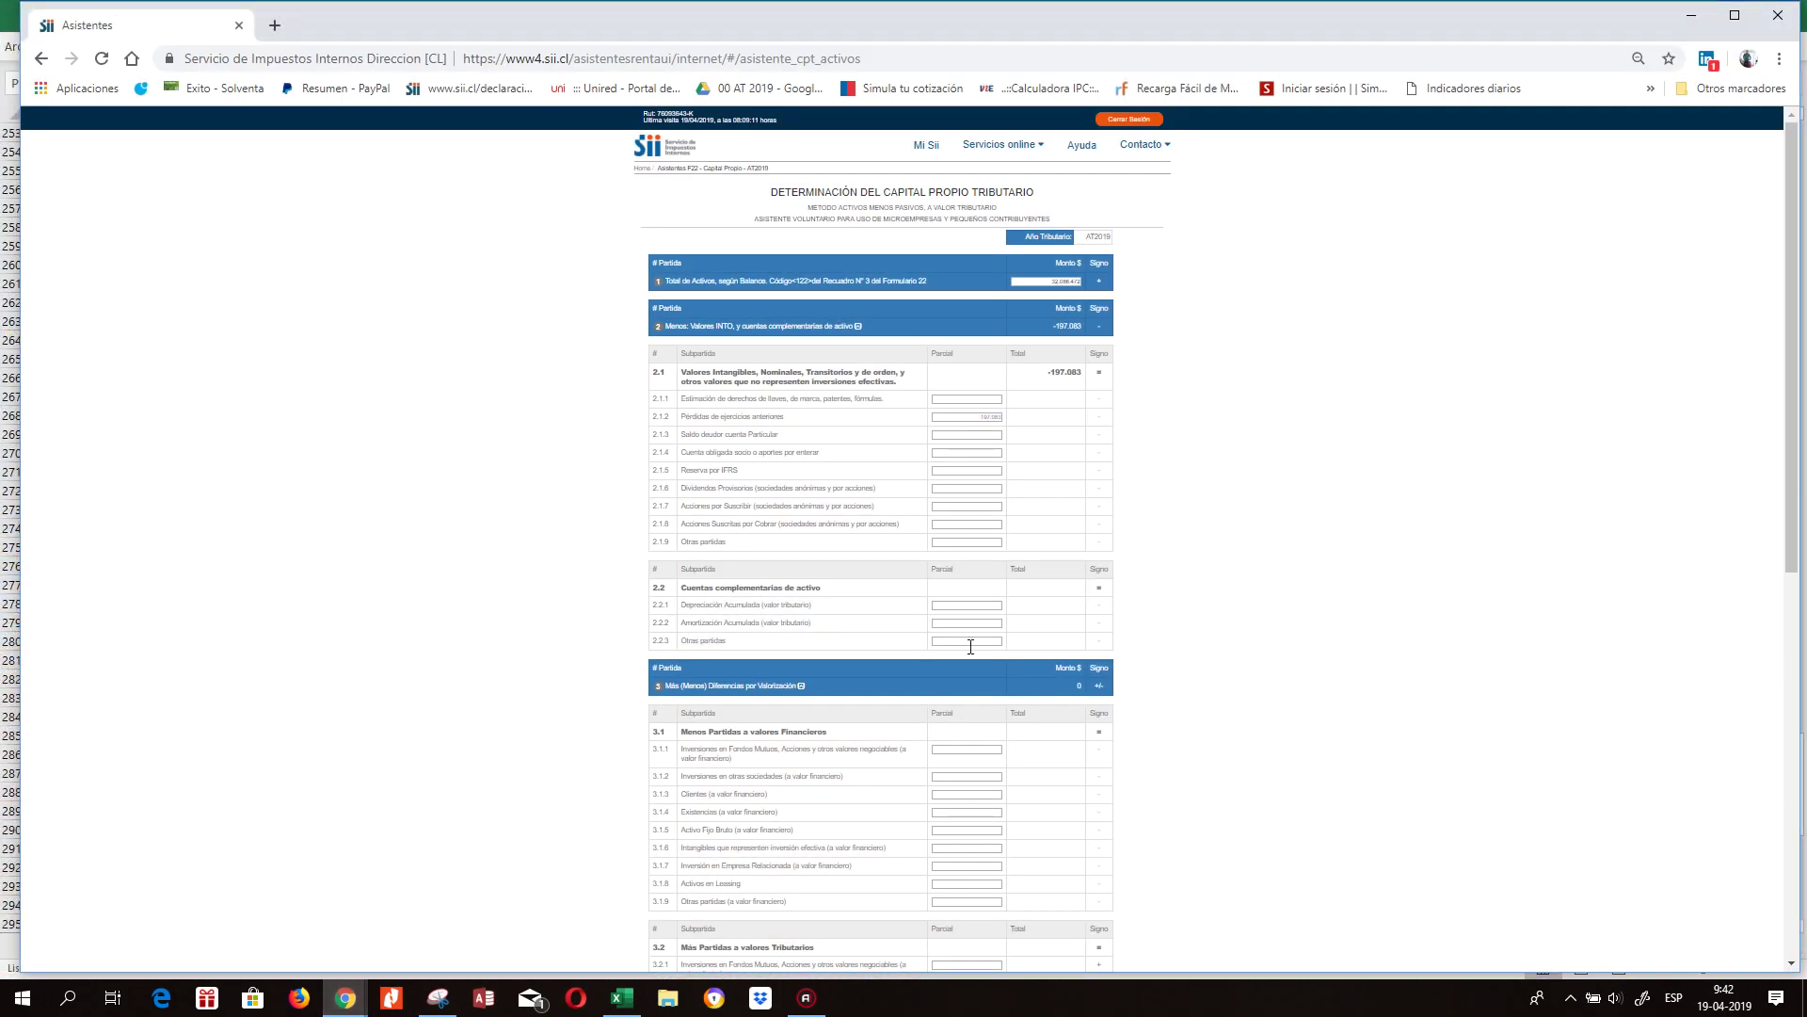
{"action": "scroll", "coordinate": [970, 647], "scroll_direction": "up", "scroll_amount": 4}
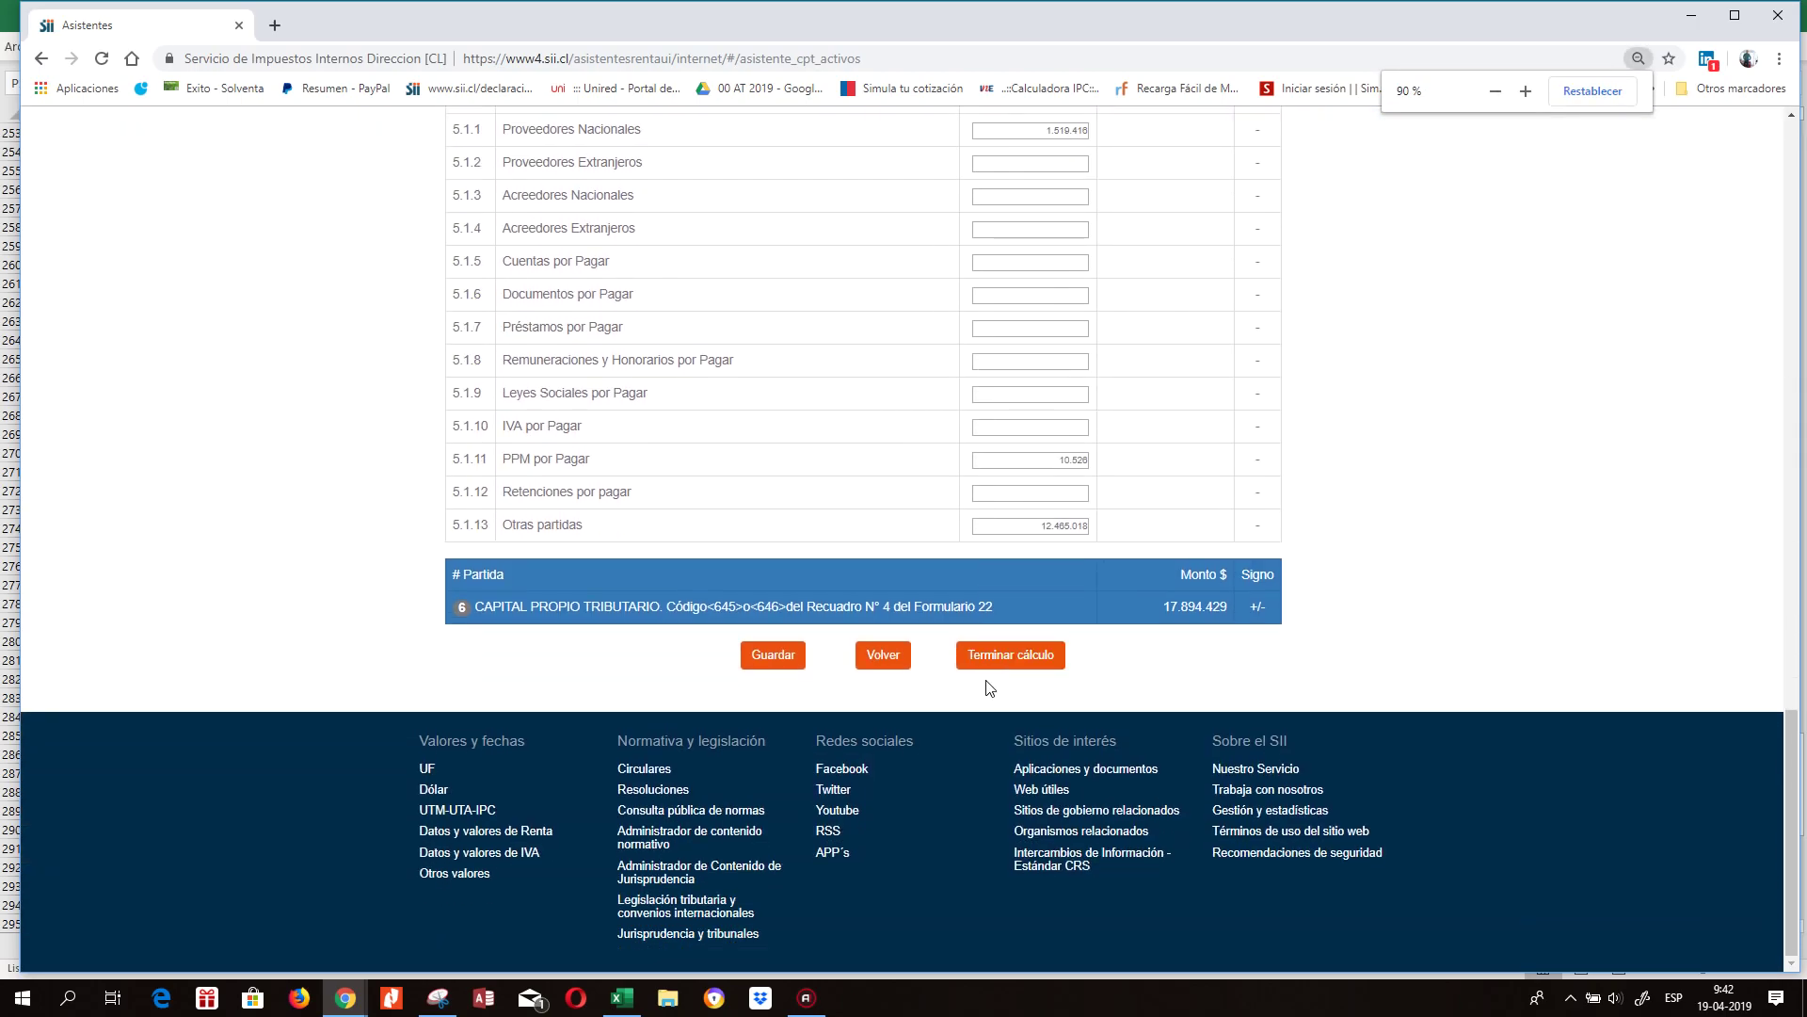
{"action": "left_click", "coordinate": [1003, 656]}
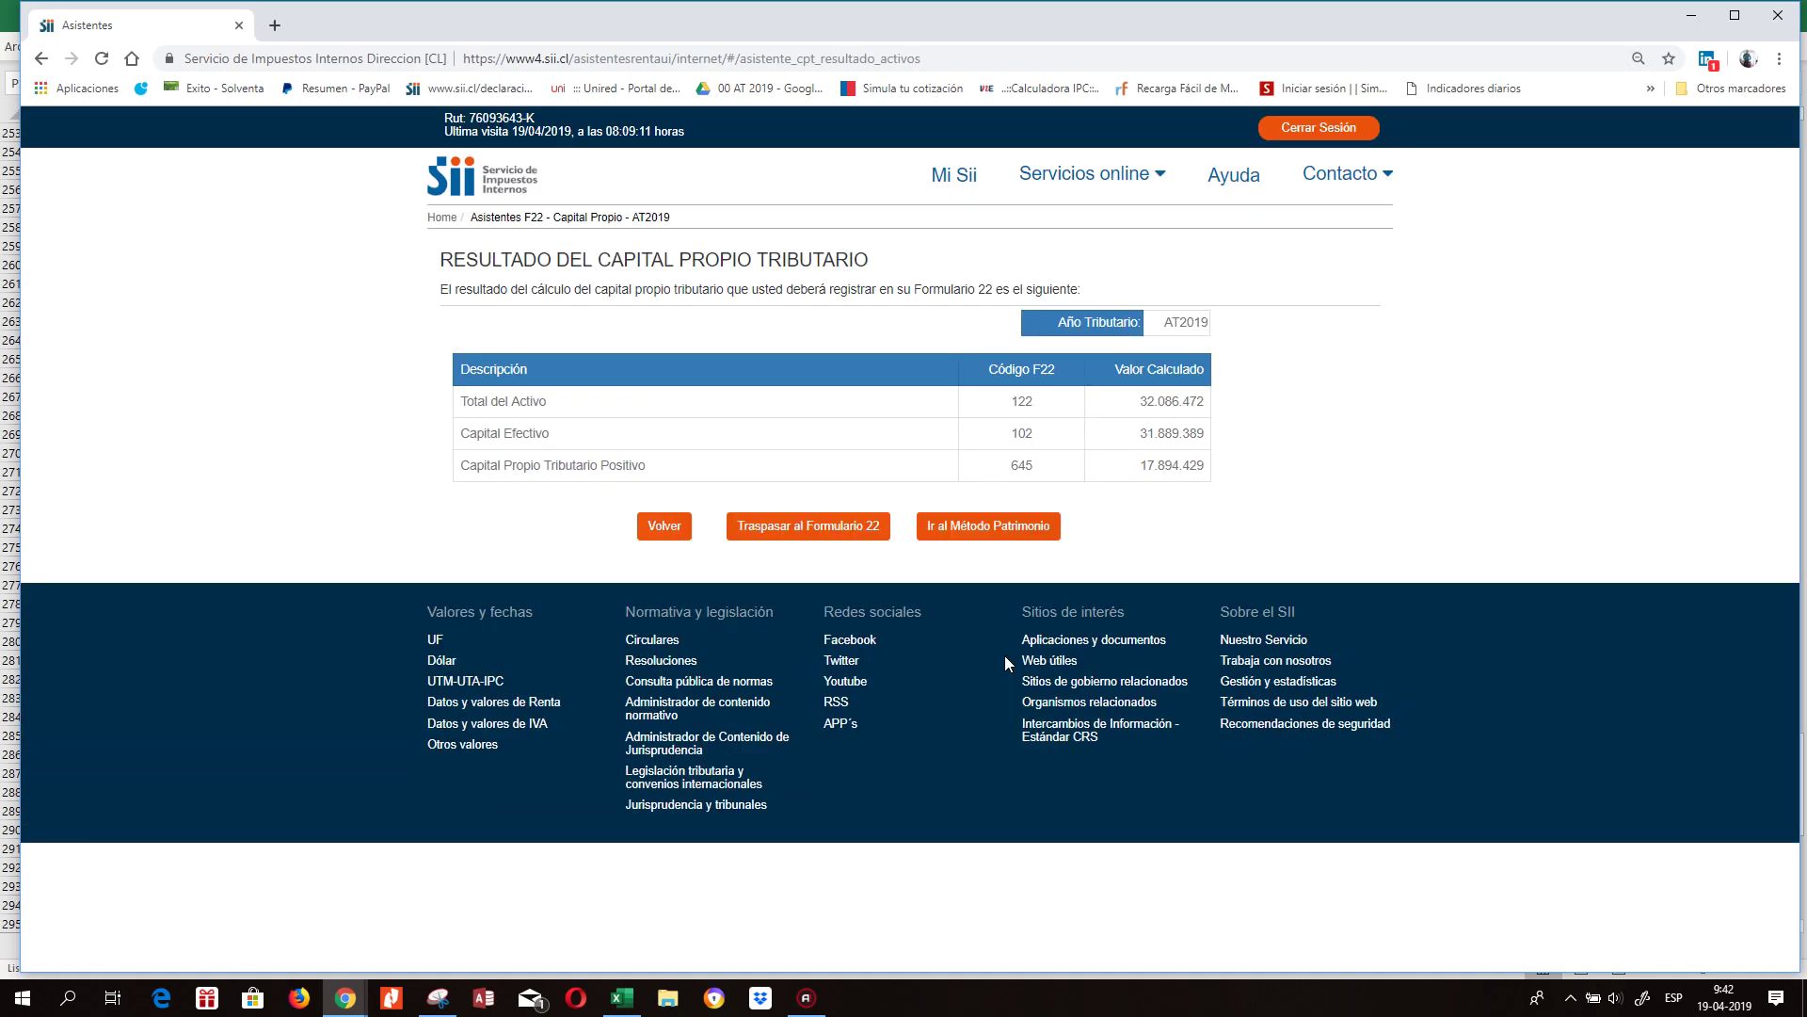
{"action": "left_click", "coordinate": [819, 525]}
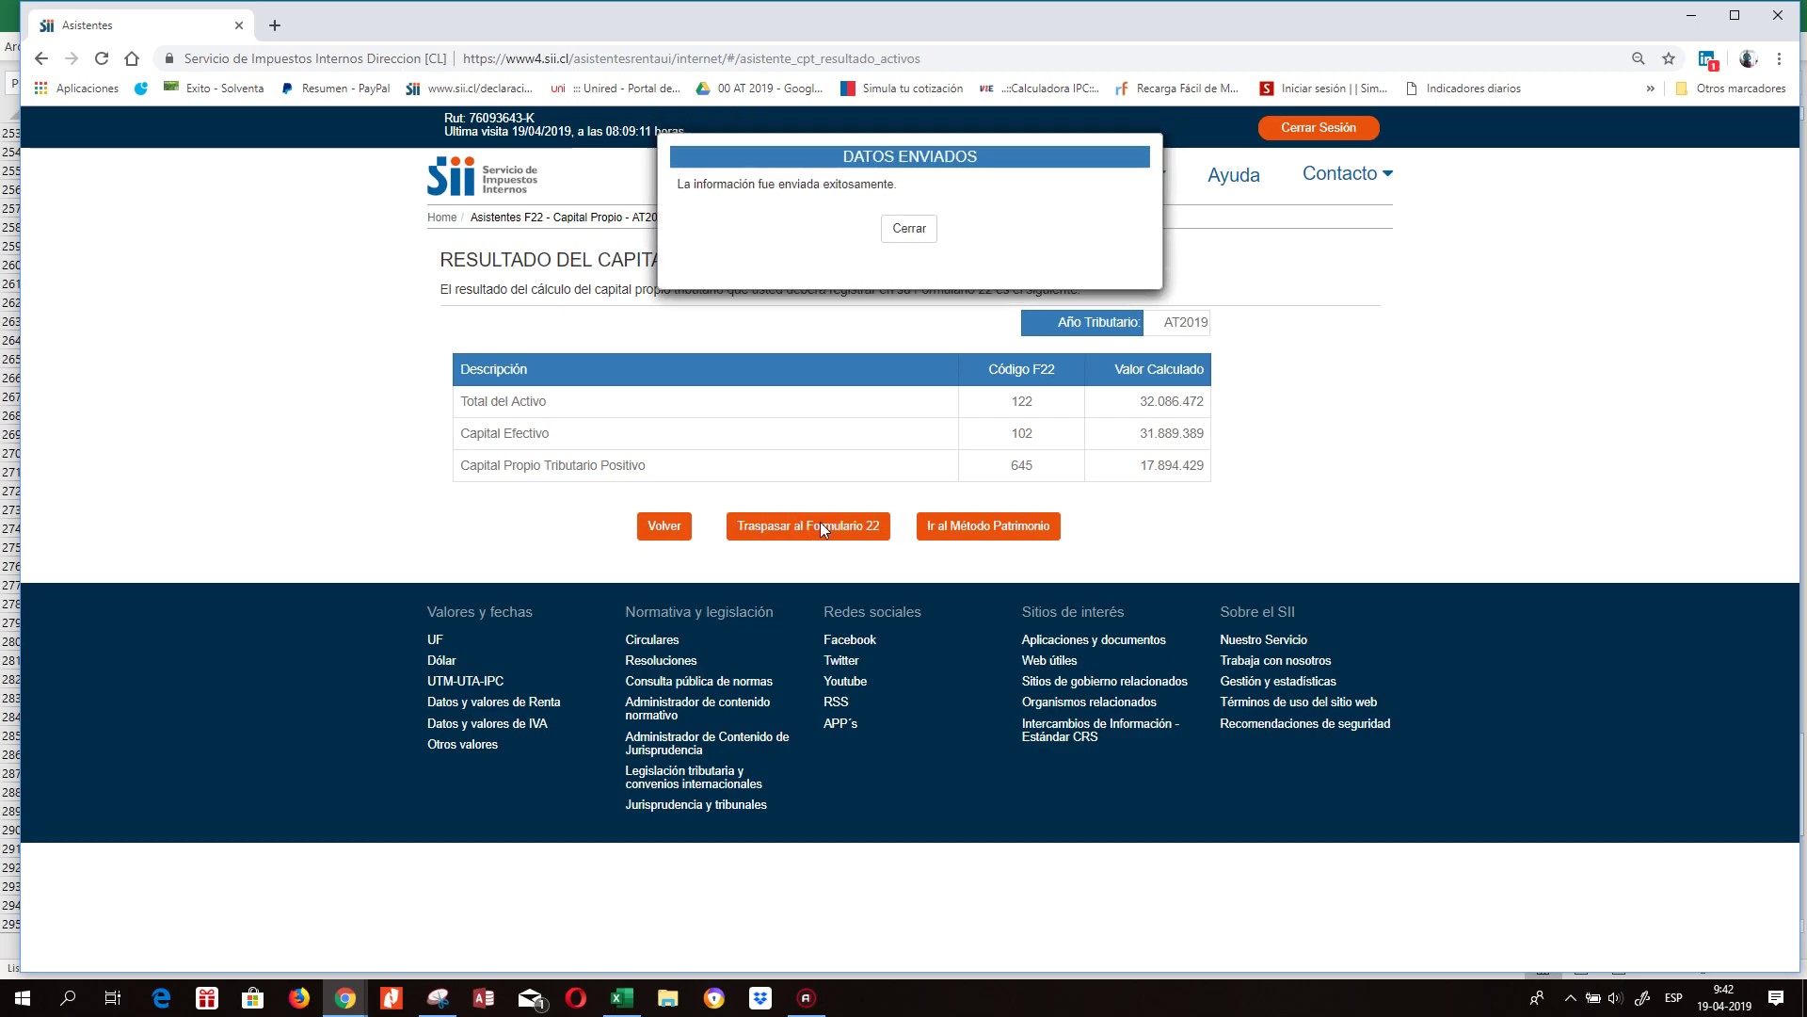
{"action": "left_click", "coordinate": [910, 230]}
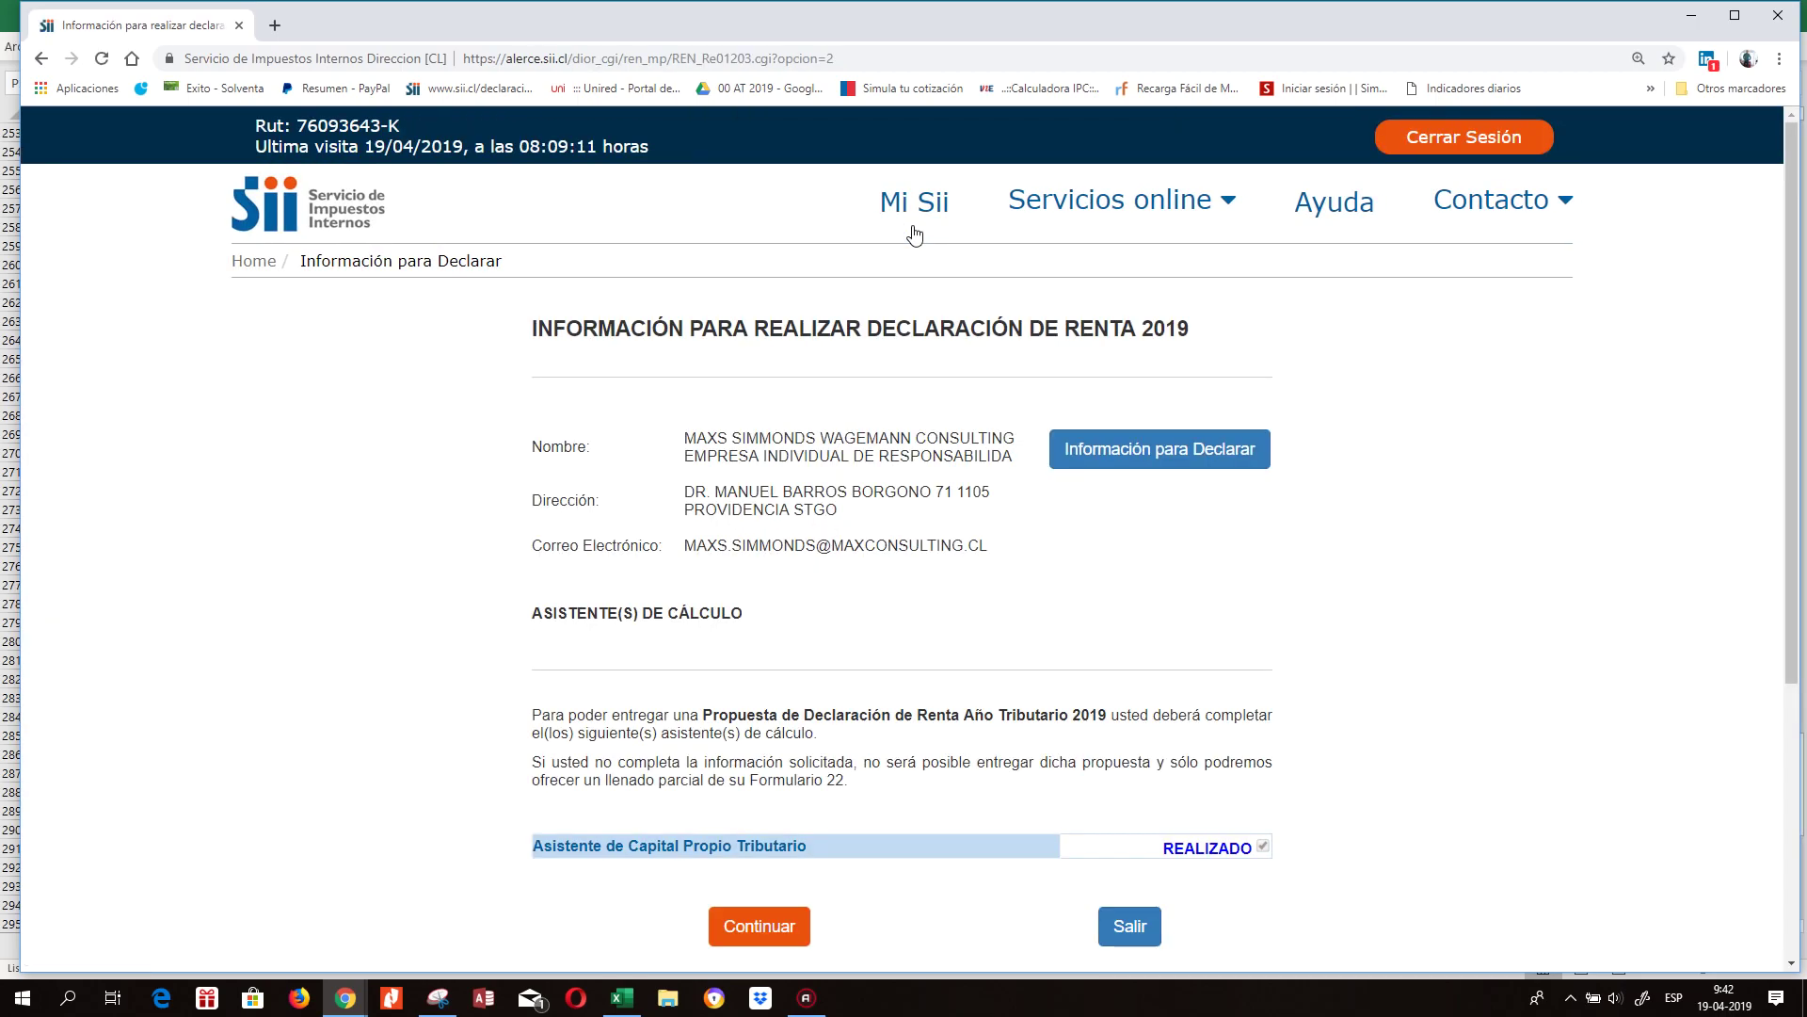
Reopen the Asistente de Capital Propio Tributario, recover the saved data, continue with the Activos method and finish the calculation.
{"action": "left_click", "coordinate": [650, 845]}
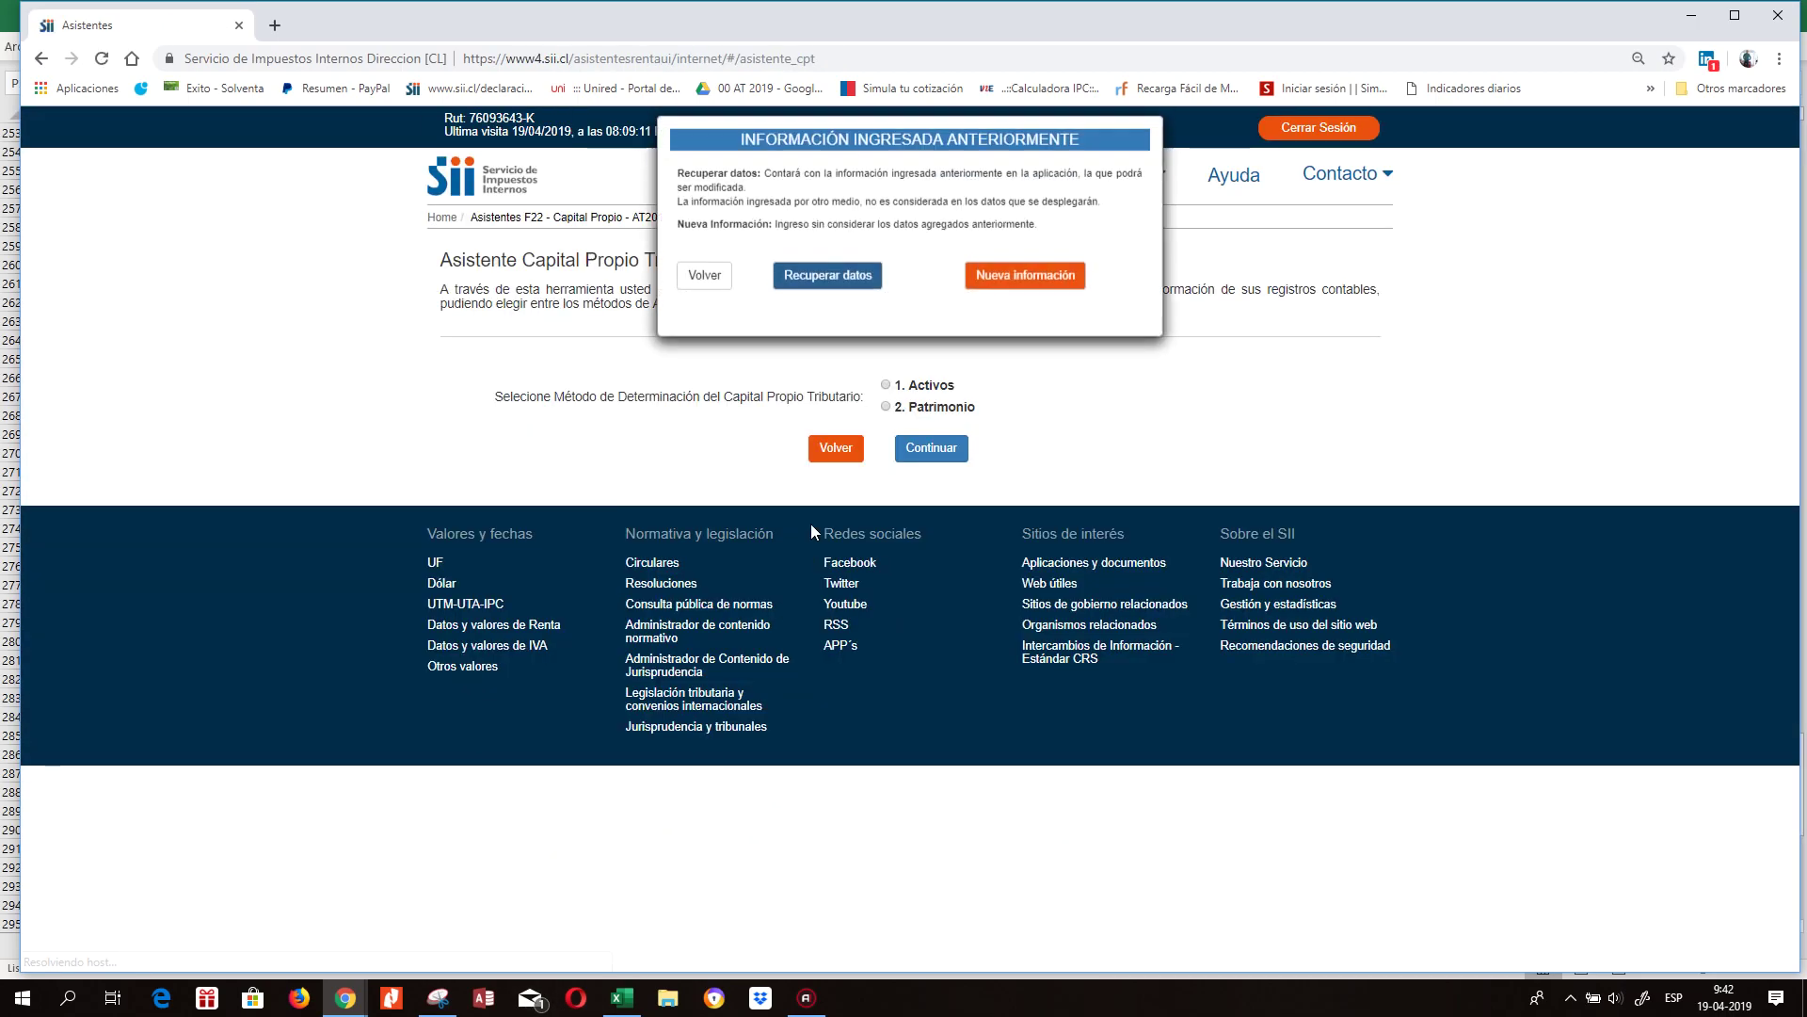
{"action": "left_click", "coordinate": [827, 292]}
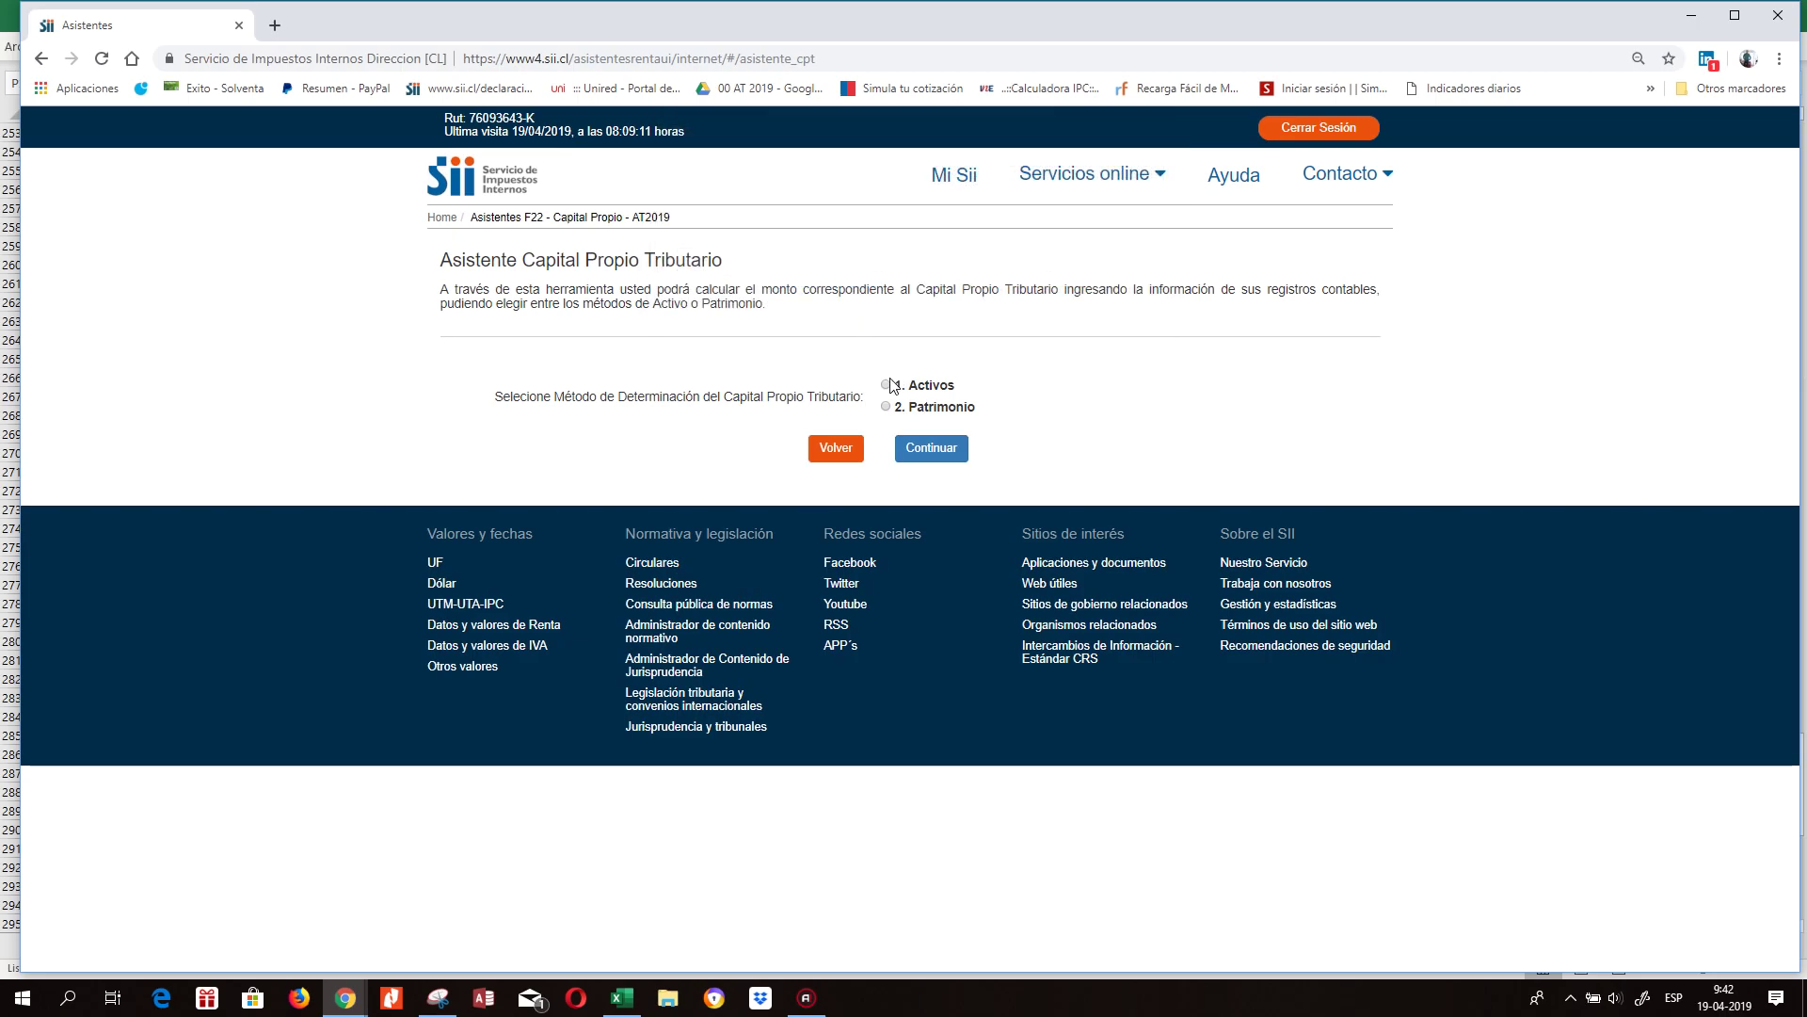
{"action": "left_click", "coordinate": [936, 452]}
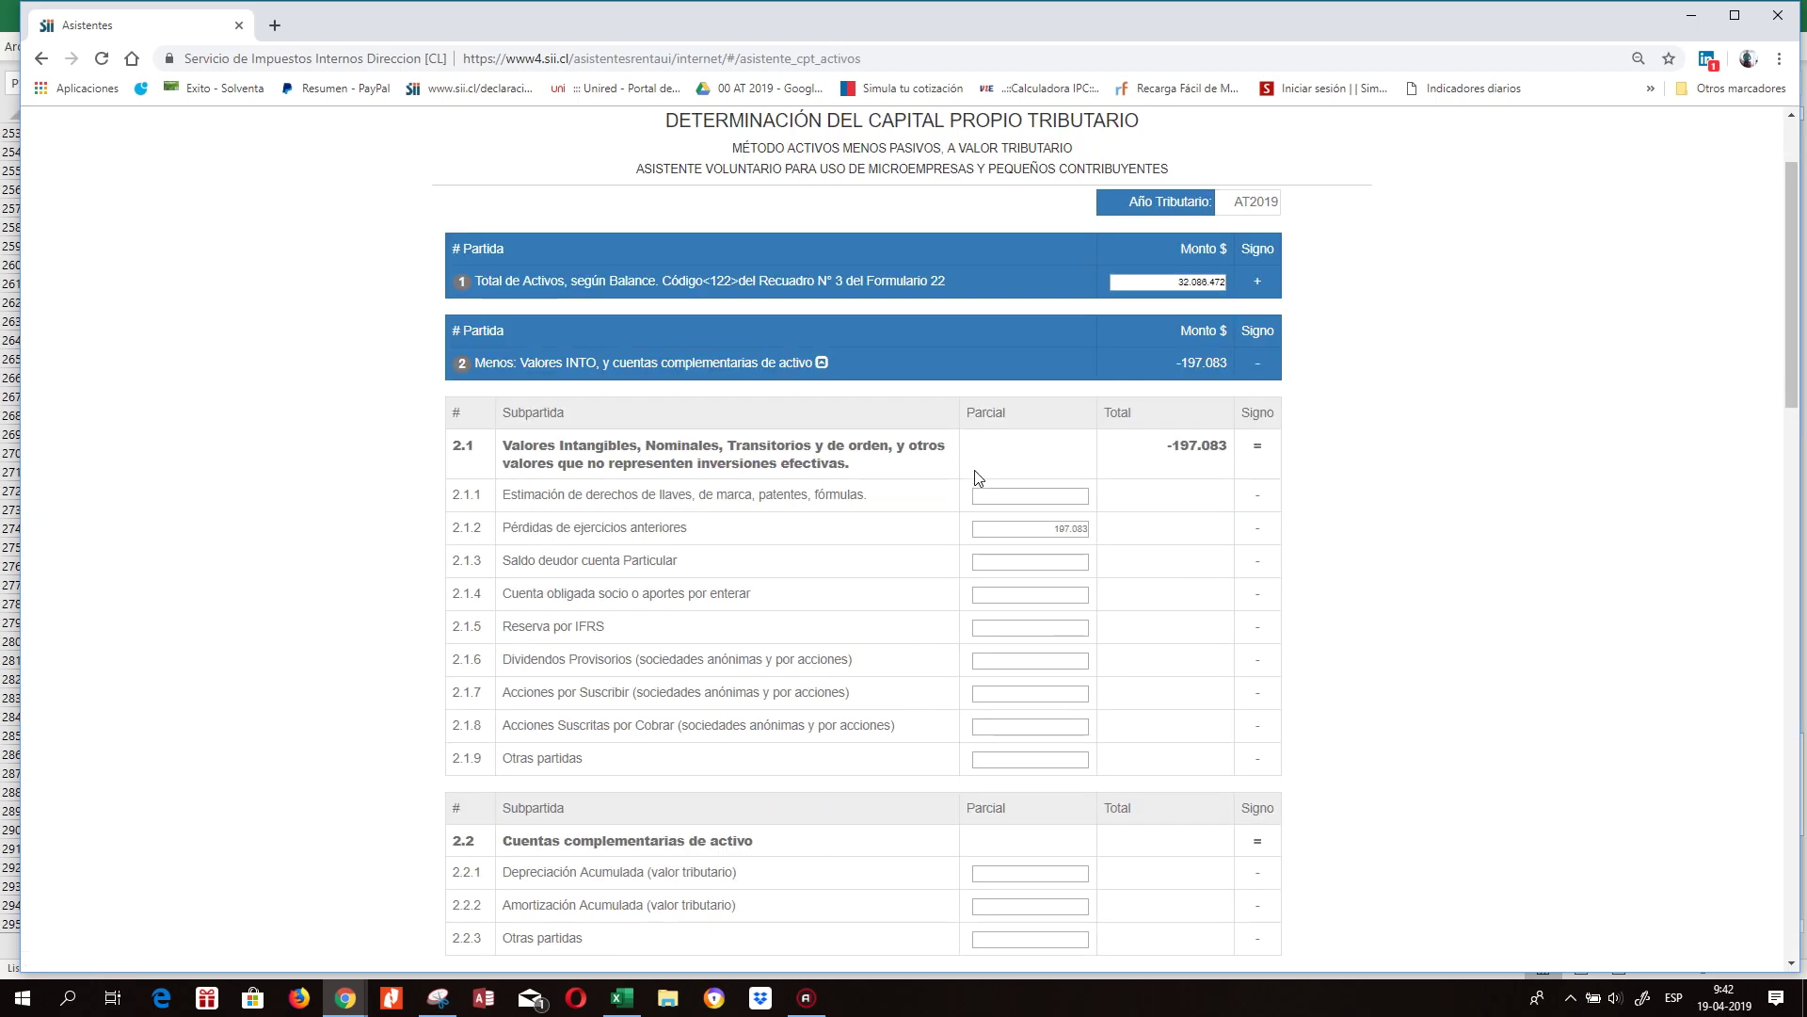
{"action": "scroll", "coordinate": [975, 478], "scroll_direction": "down", "scroll_amount": 15}
{"action": "left_click", "coordinate": [1003, 654]}
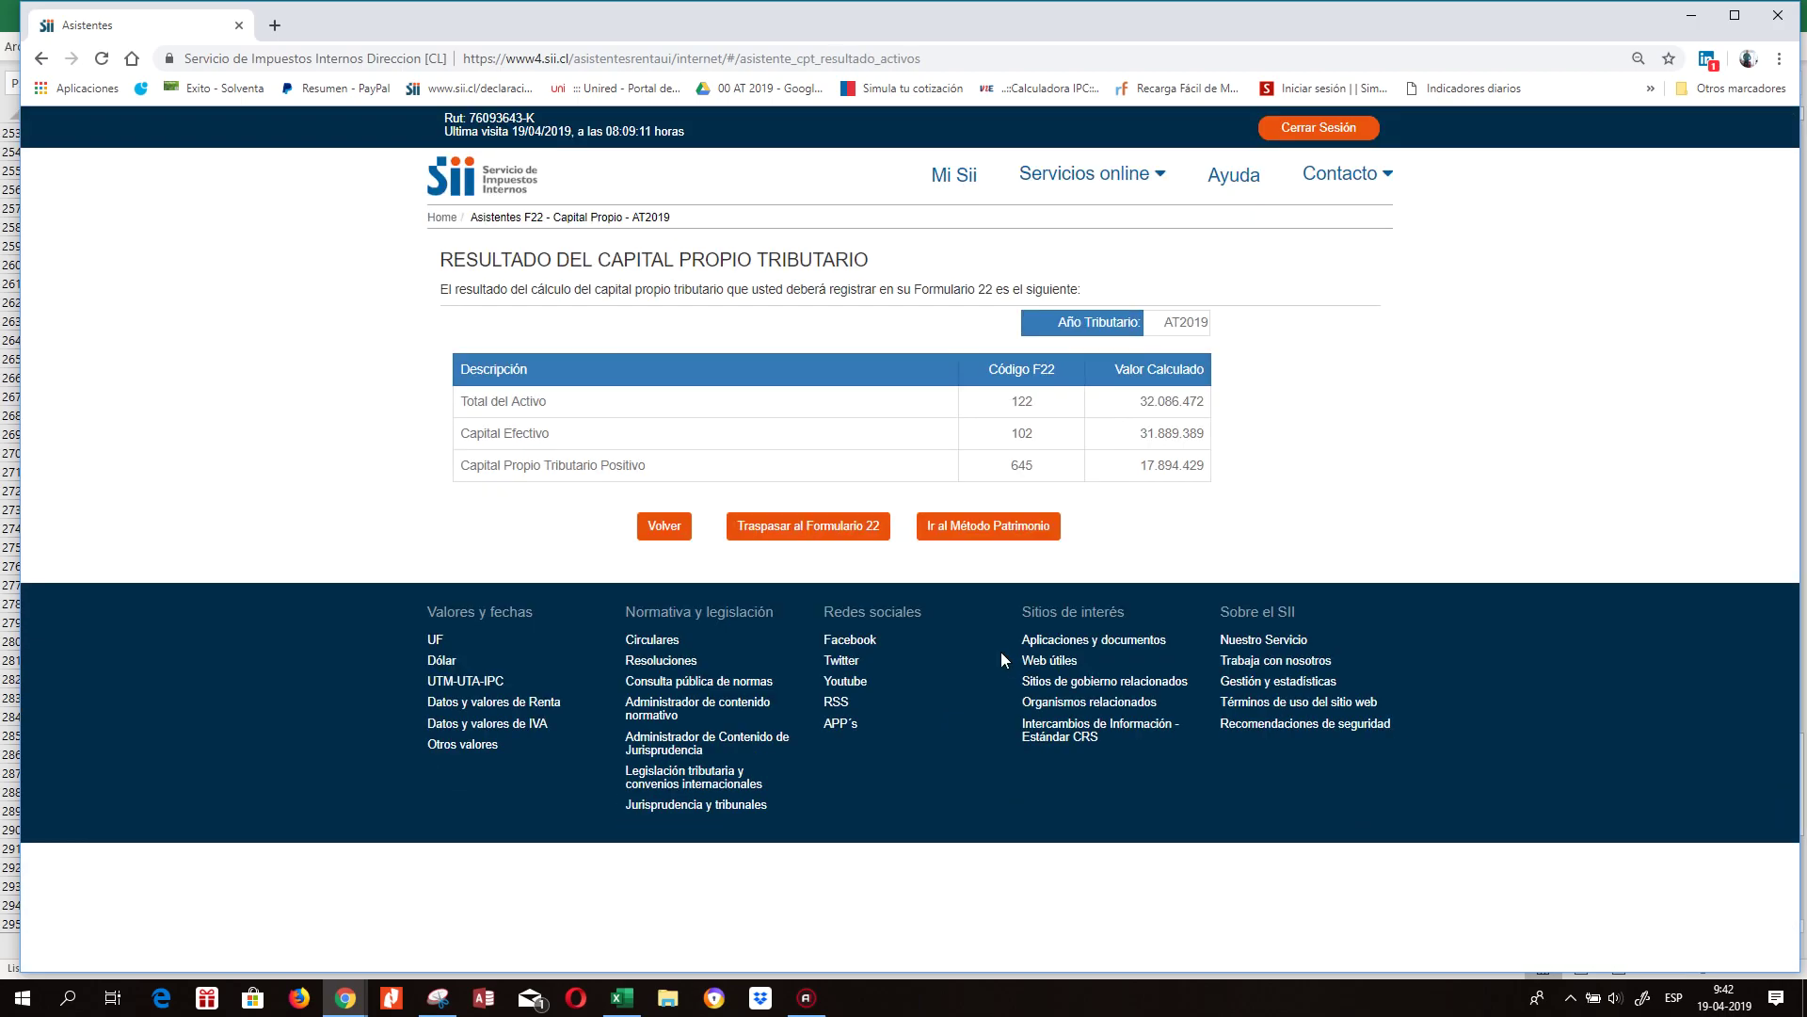
Capture the Activos Resultado del Capital Propio Tributario page down to its buttons with Herramienta Recortes and copy the snip.
{"action": "left_click", "coordinate": [435, 1000]}
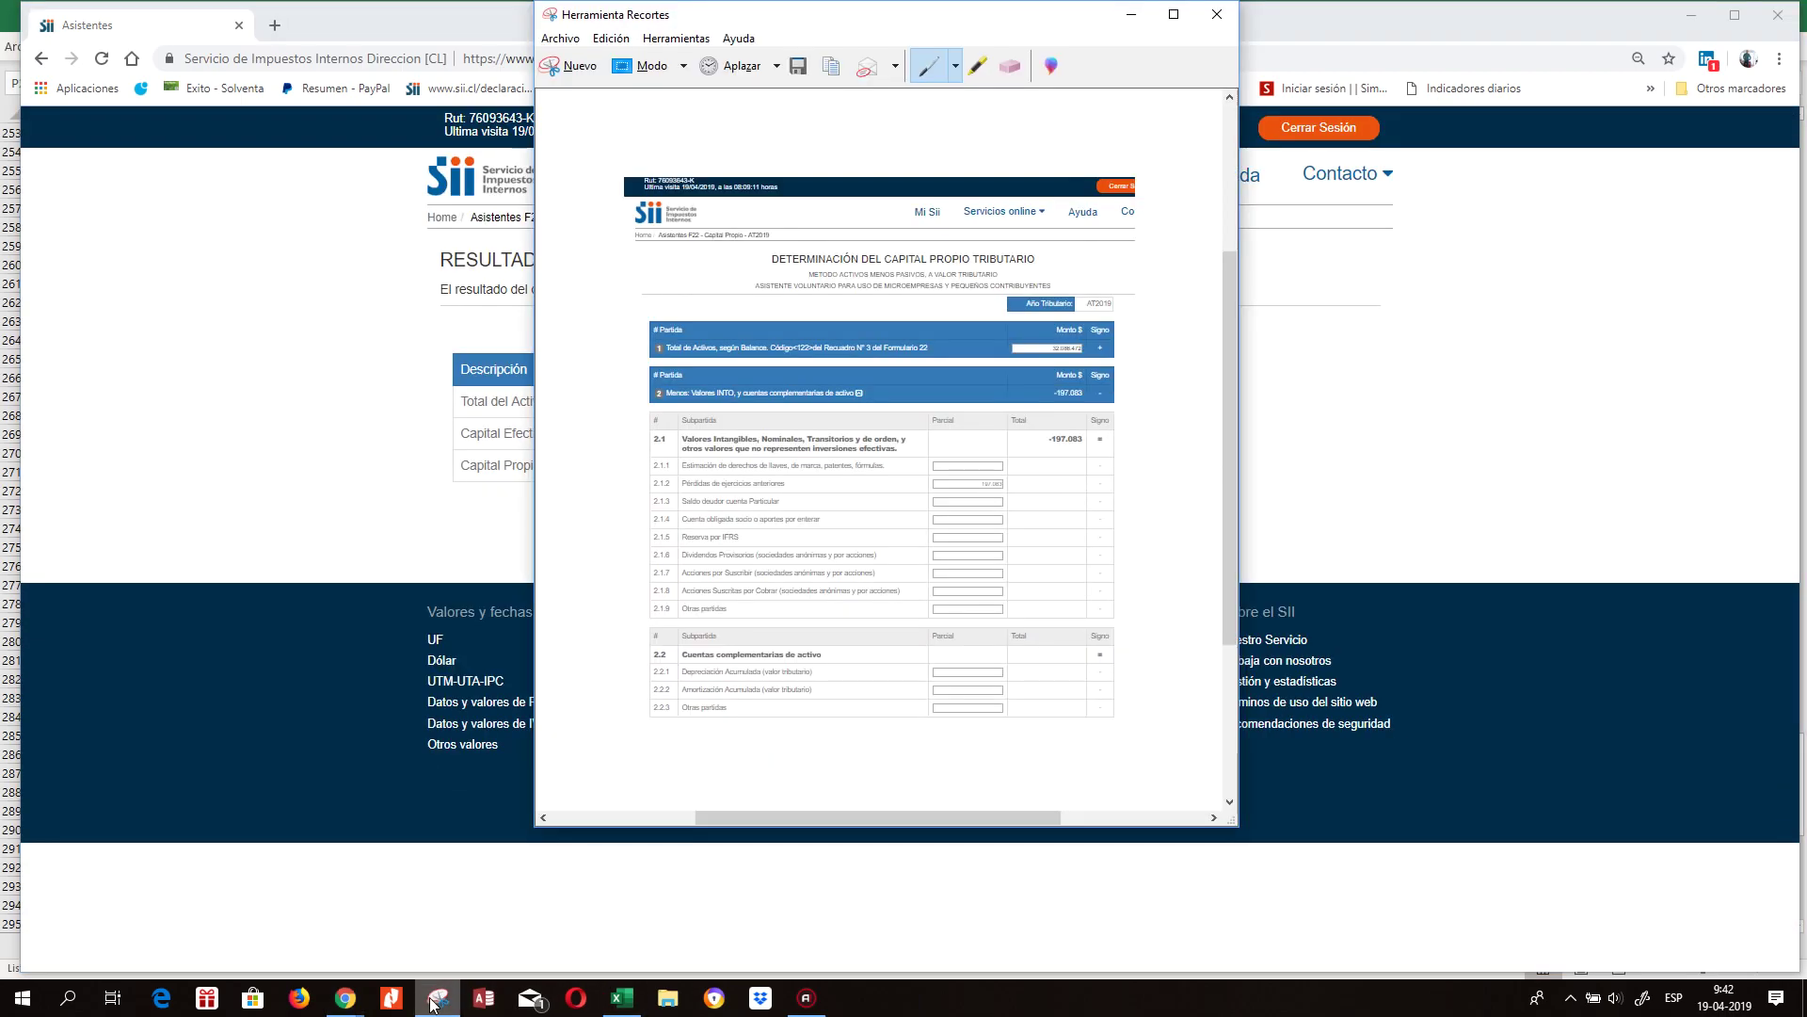
{"action": "left_click", "coordinate": [611, 38]}
{"action": "left_click", "coordinate": [623, 57]}
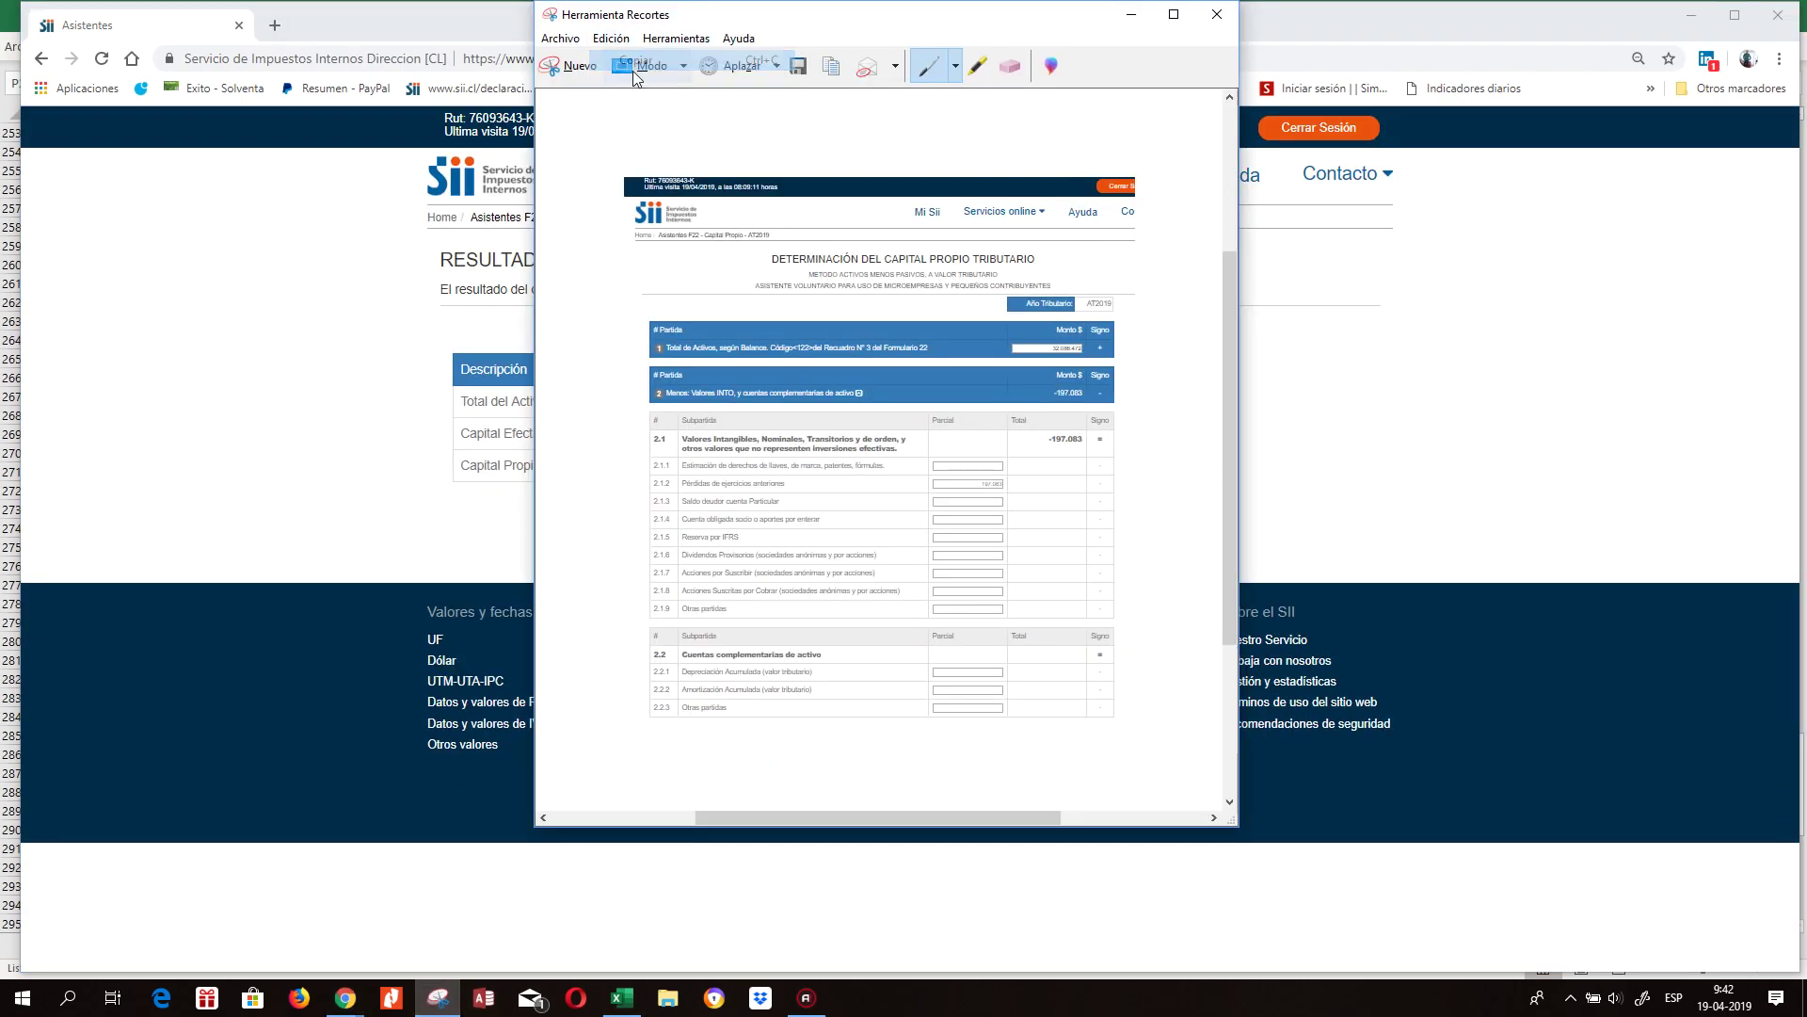
{"action": "left_click", "coordinate": [613, 37]}
{"action": "left_click", "coordinate": [602, 78]}
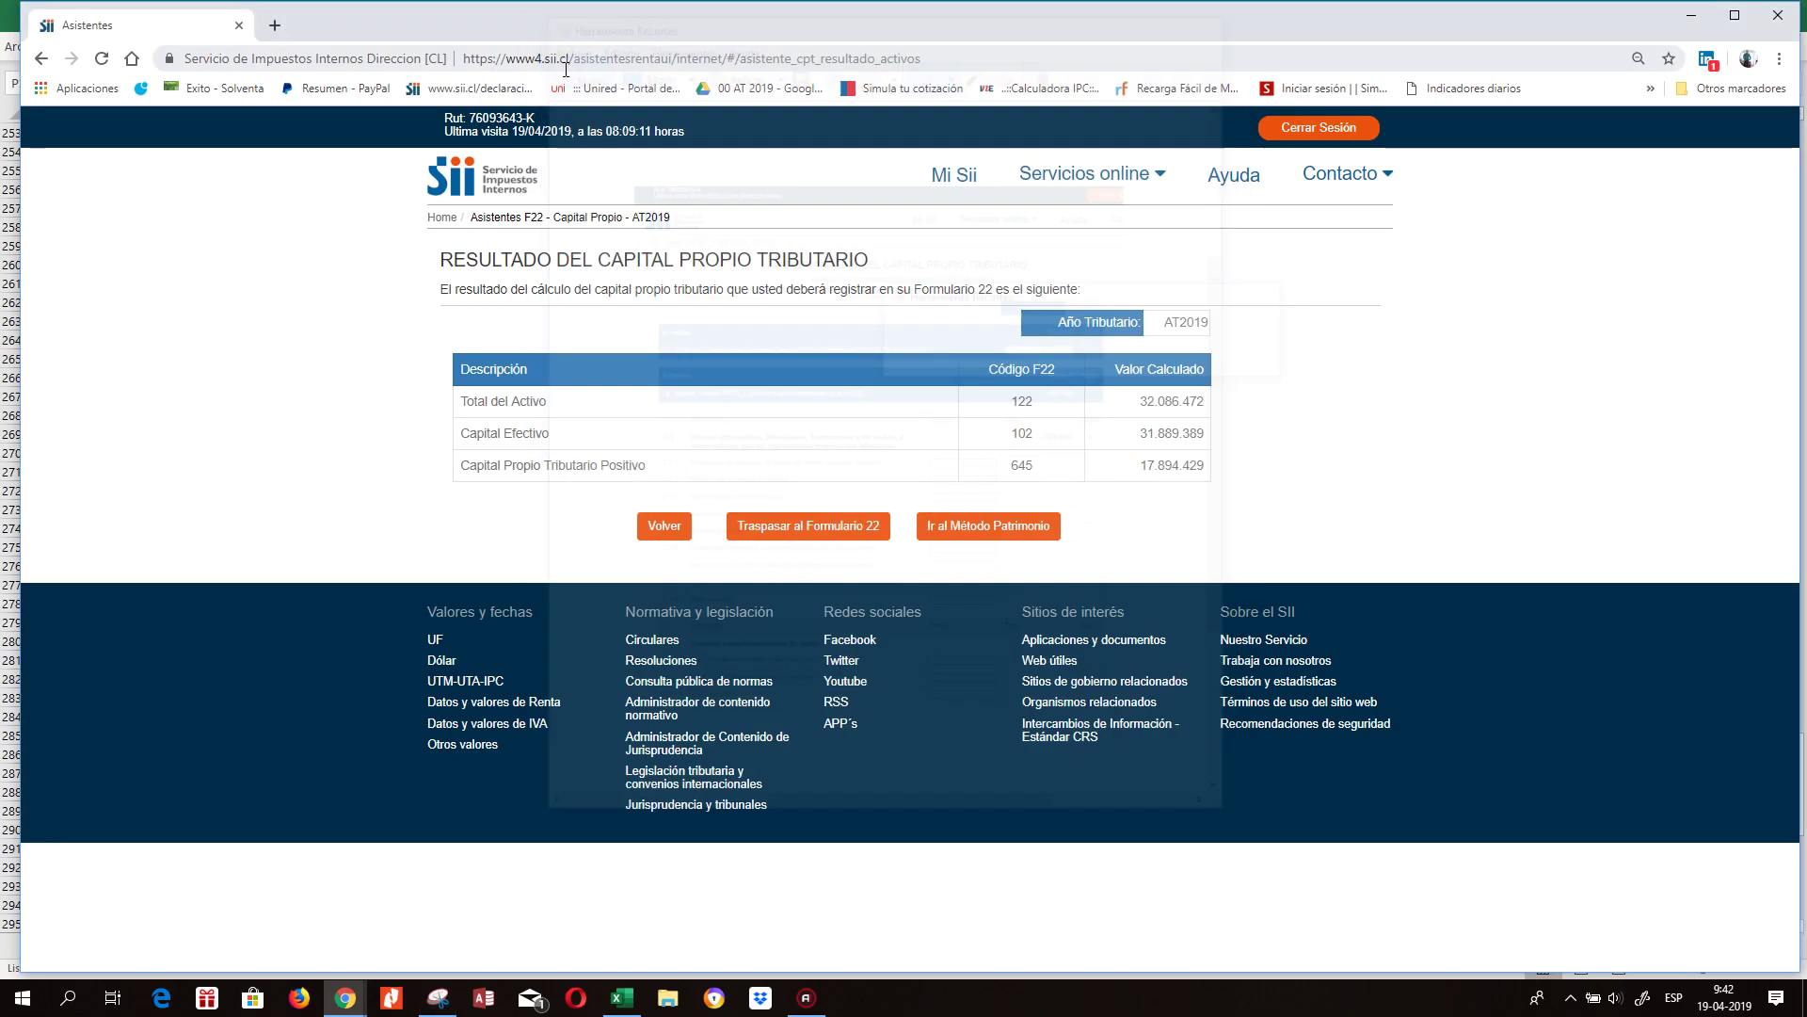
{"action": "left_click_drag", "start_coordinate": [420, 110], "coordinate": [1409, 565]}
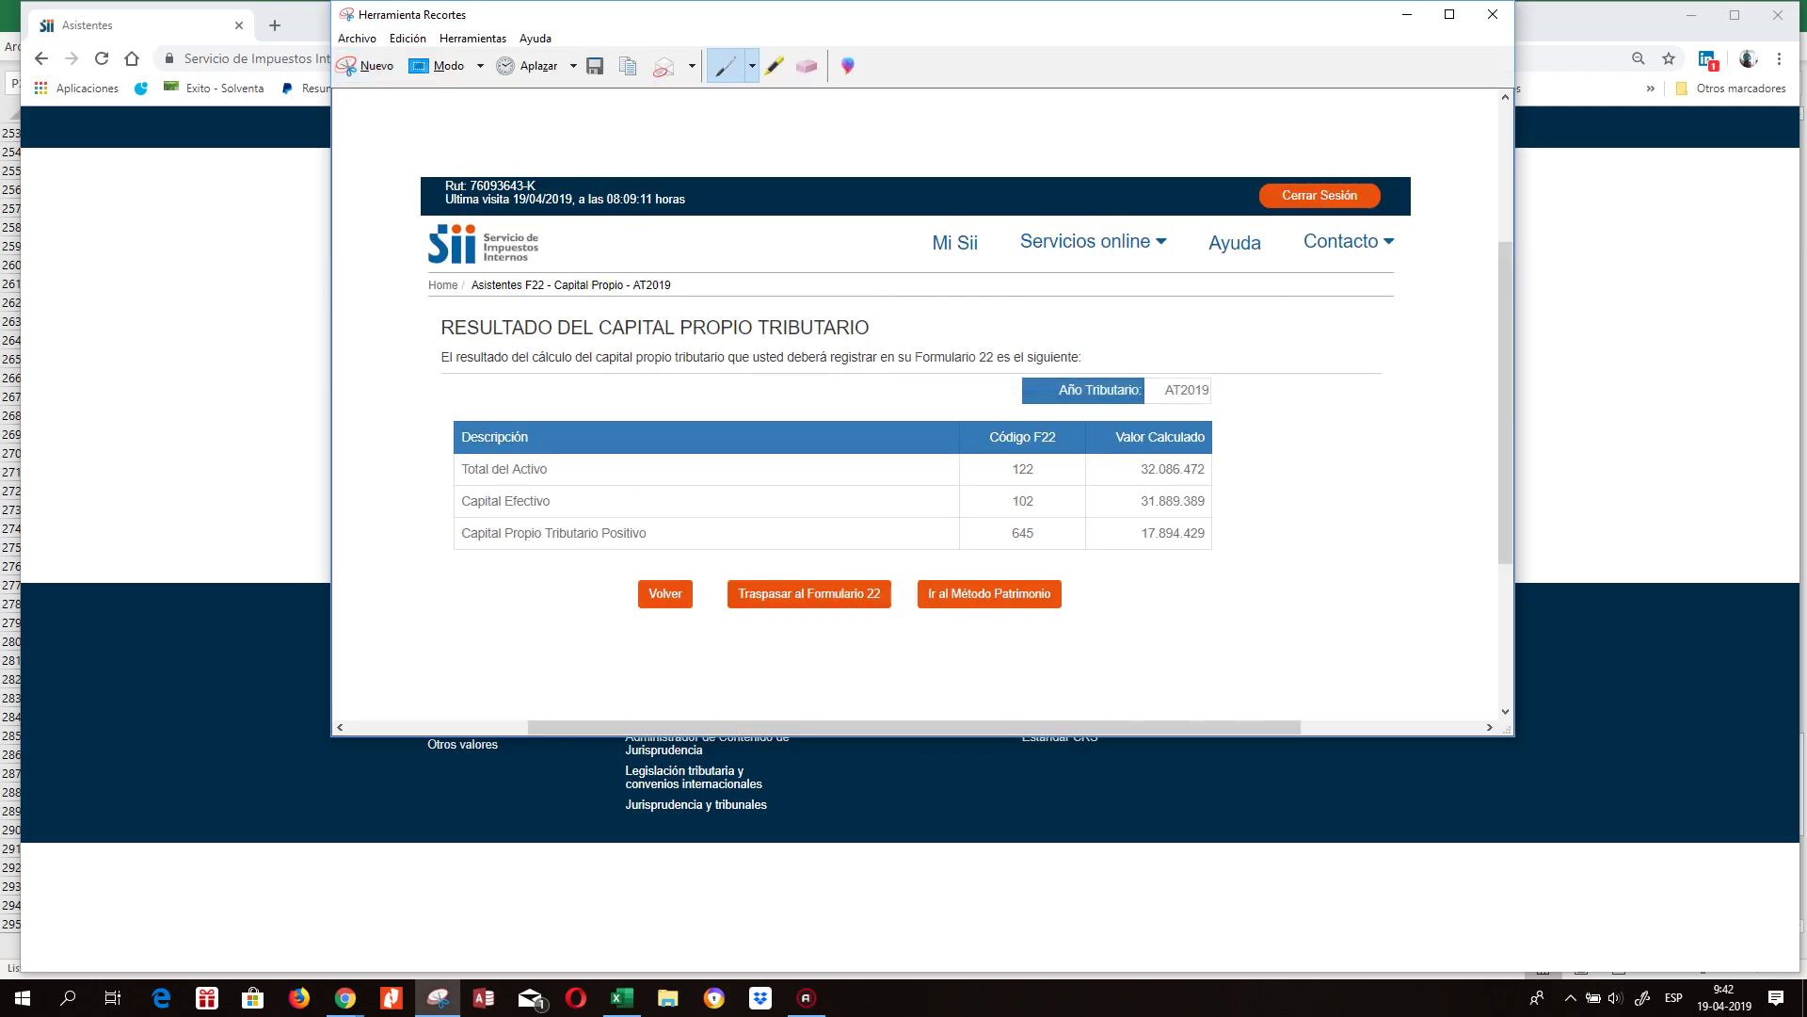
{"action": "left_click", "coordinate": [408, 39]}
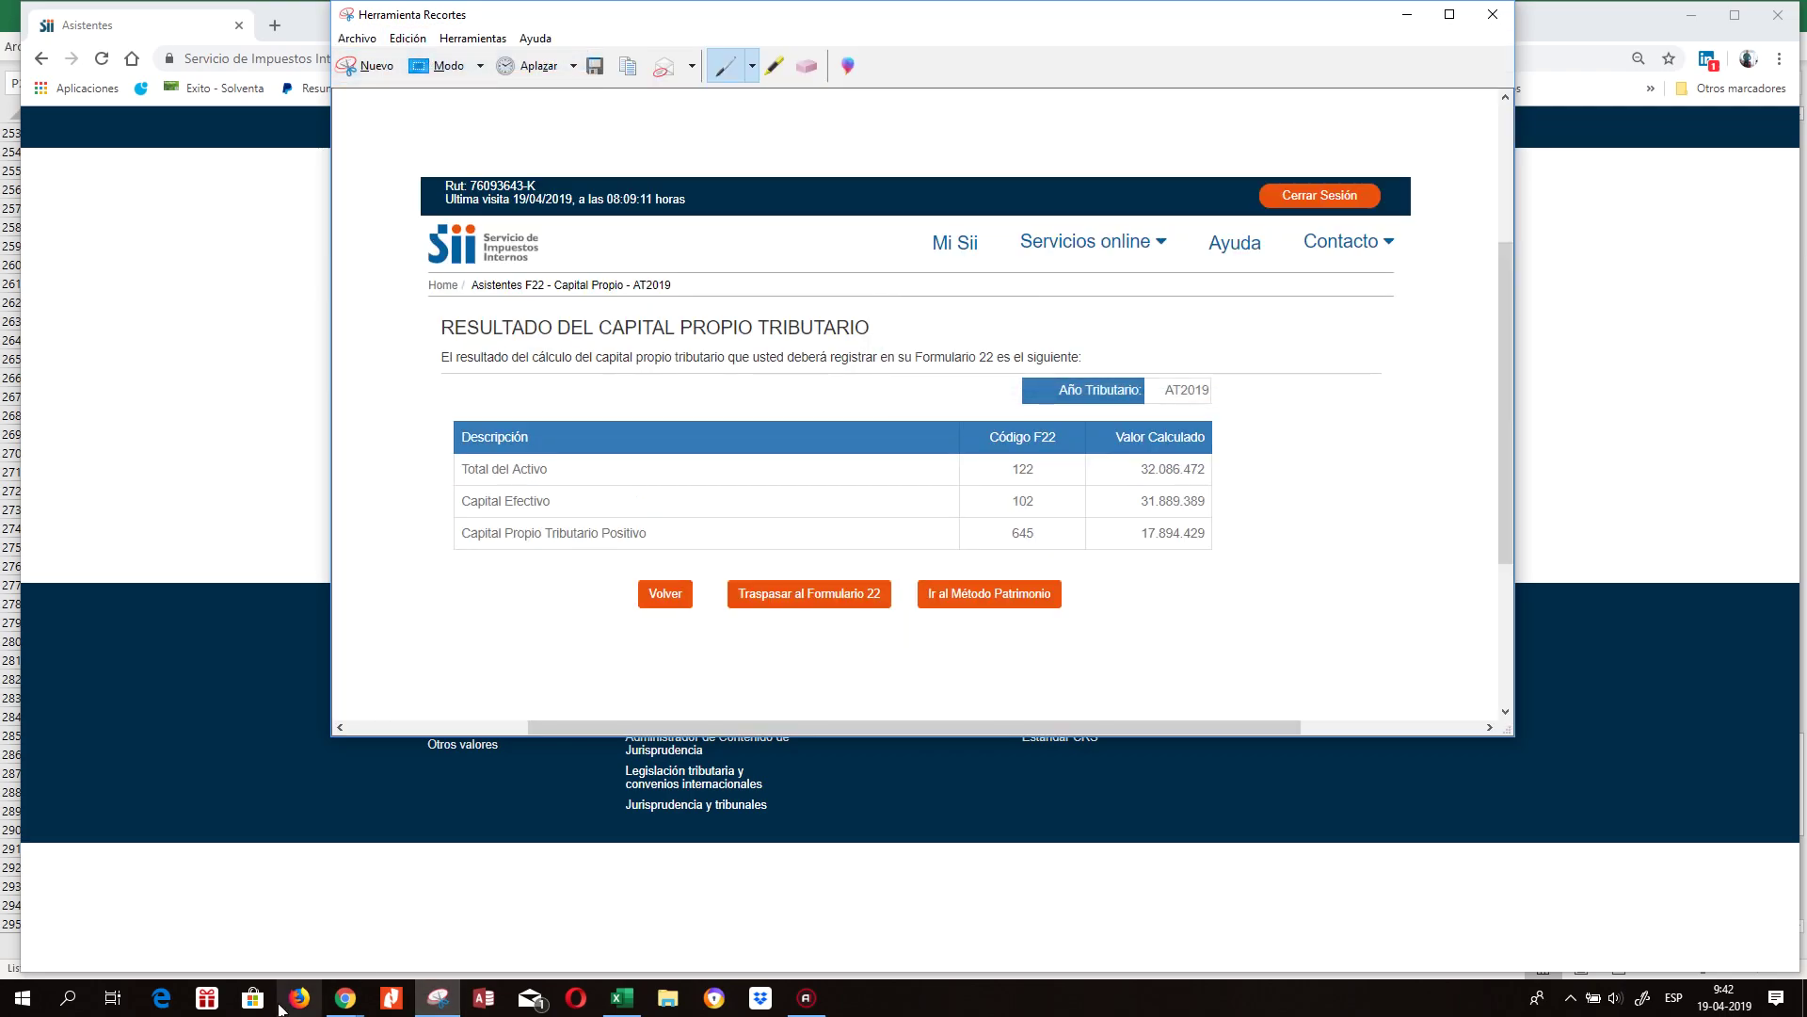